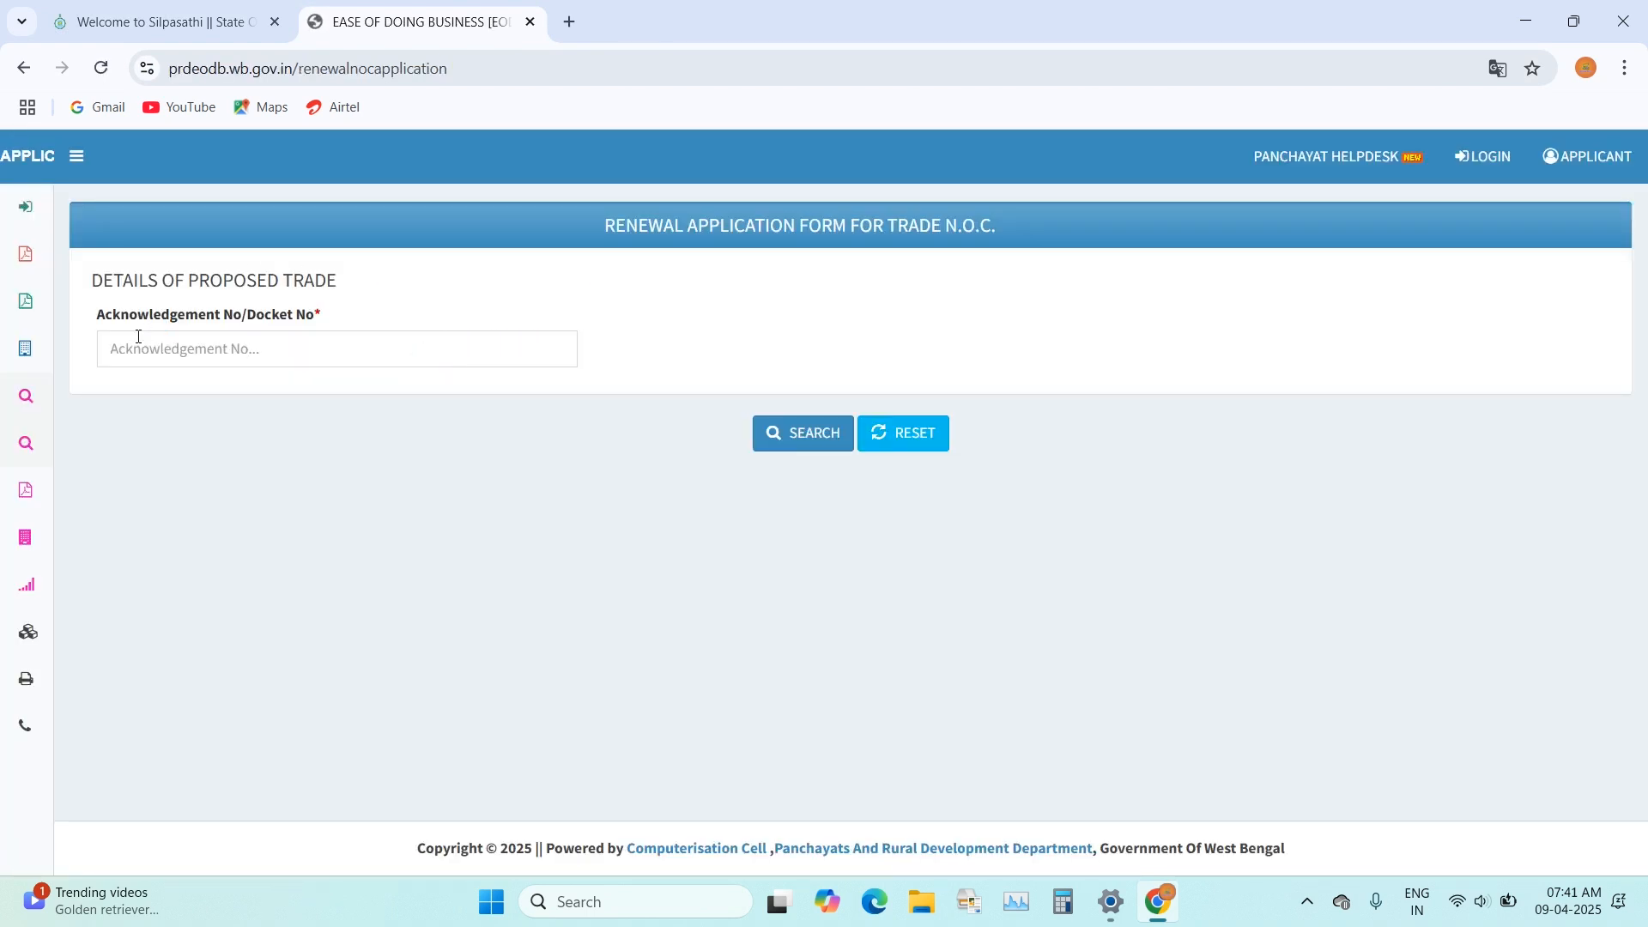
Step: Open the online application sign-in page from the Silpasathi portal's home page
{"action": "mouse_move", "coordinate": [92, 343]}
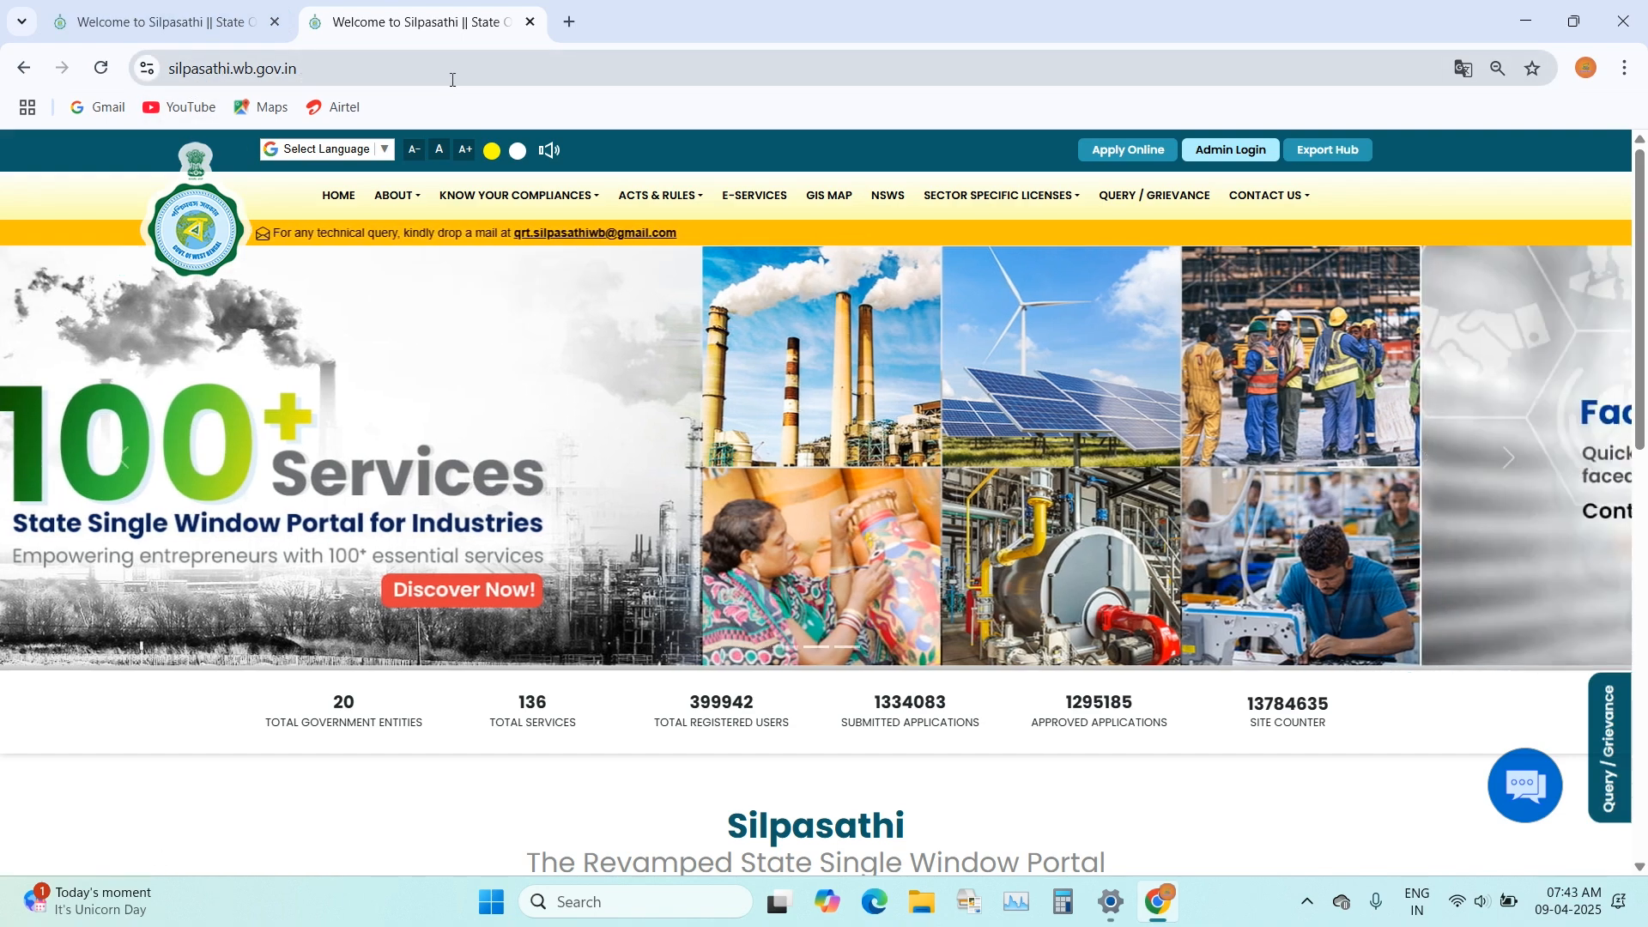
{"action": "mouse_move", "coordinate": [1001, 195]}
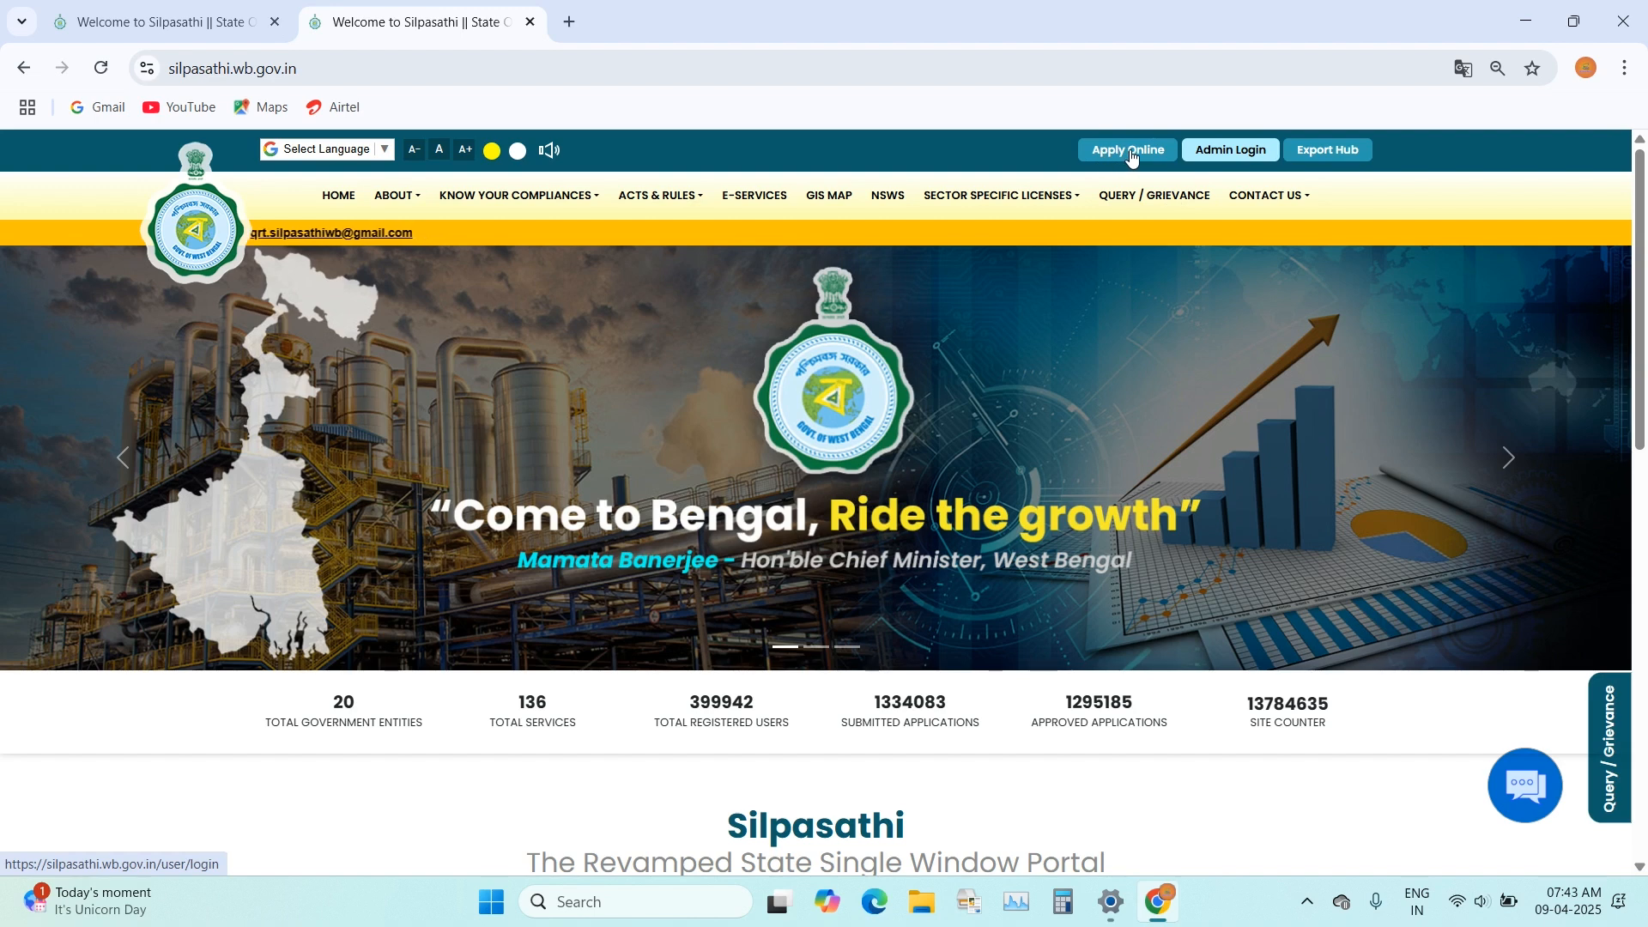
{"action": "left_click", "coordinate": [1132, 155]}
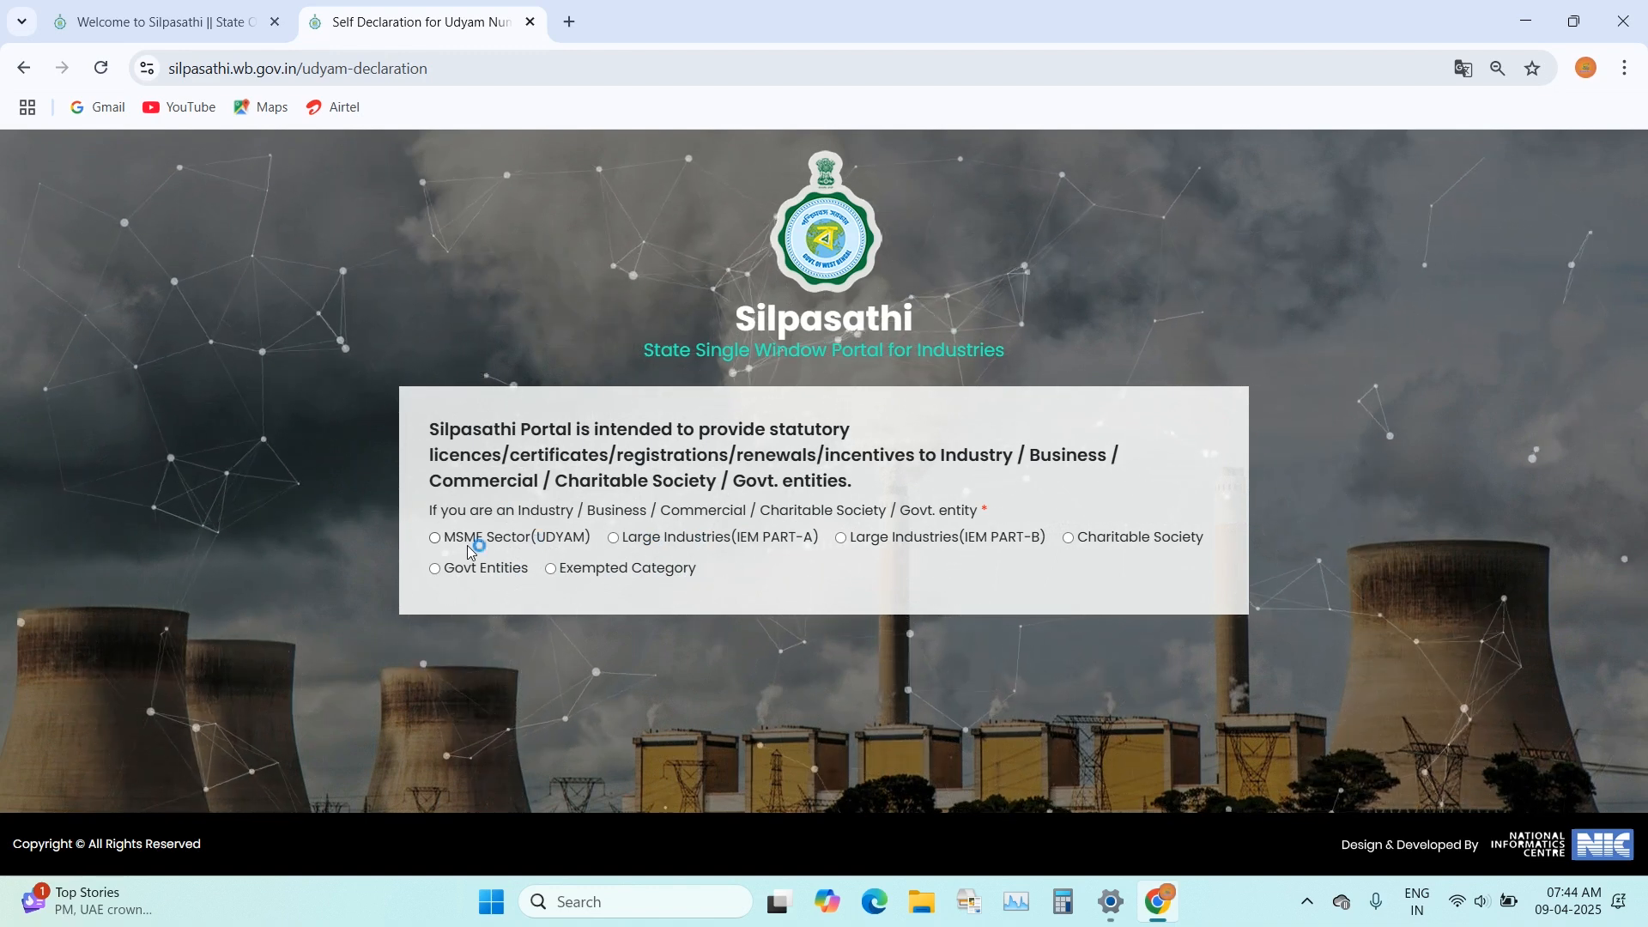
Step: Choose Exempted Category in the portal's self-declaration and declare that the details are true
{"action": "left_click", "coordinate": [554, 570]}
{"action": "left_click", "coordinate": [552, 569]}
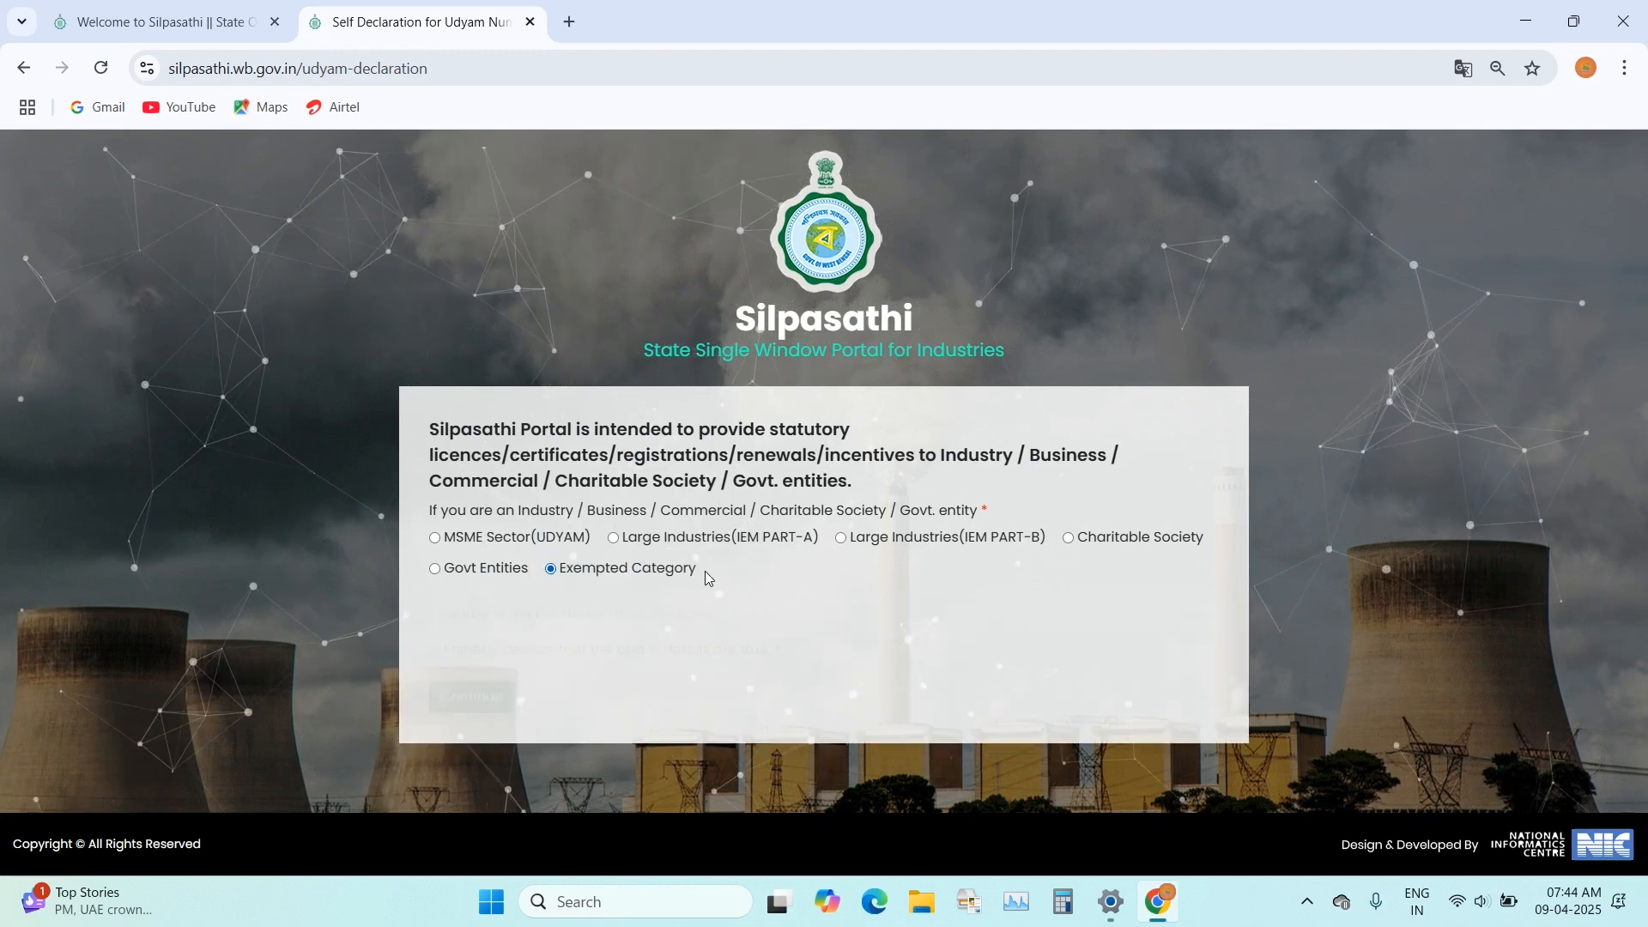
{"action": "left_click", "coordinate": [527, 613]}
{"action": "left_click", "coordinate": [443, 653]}
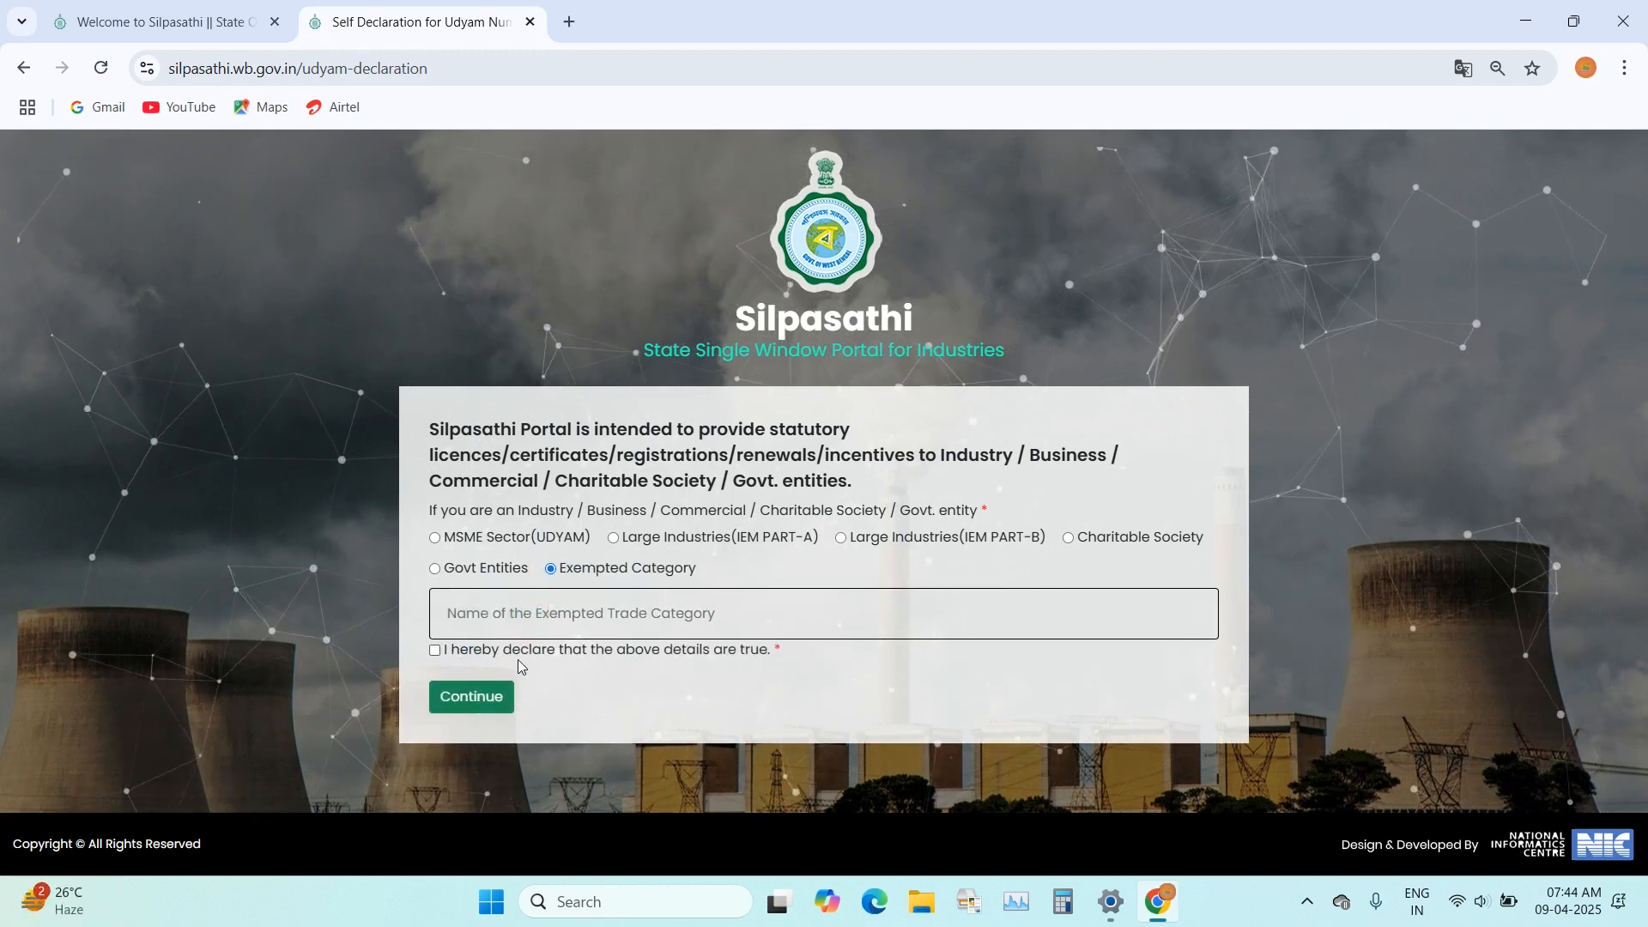
{"action": "left_click", "coordinate": [439, 650]}
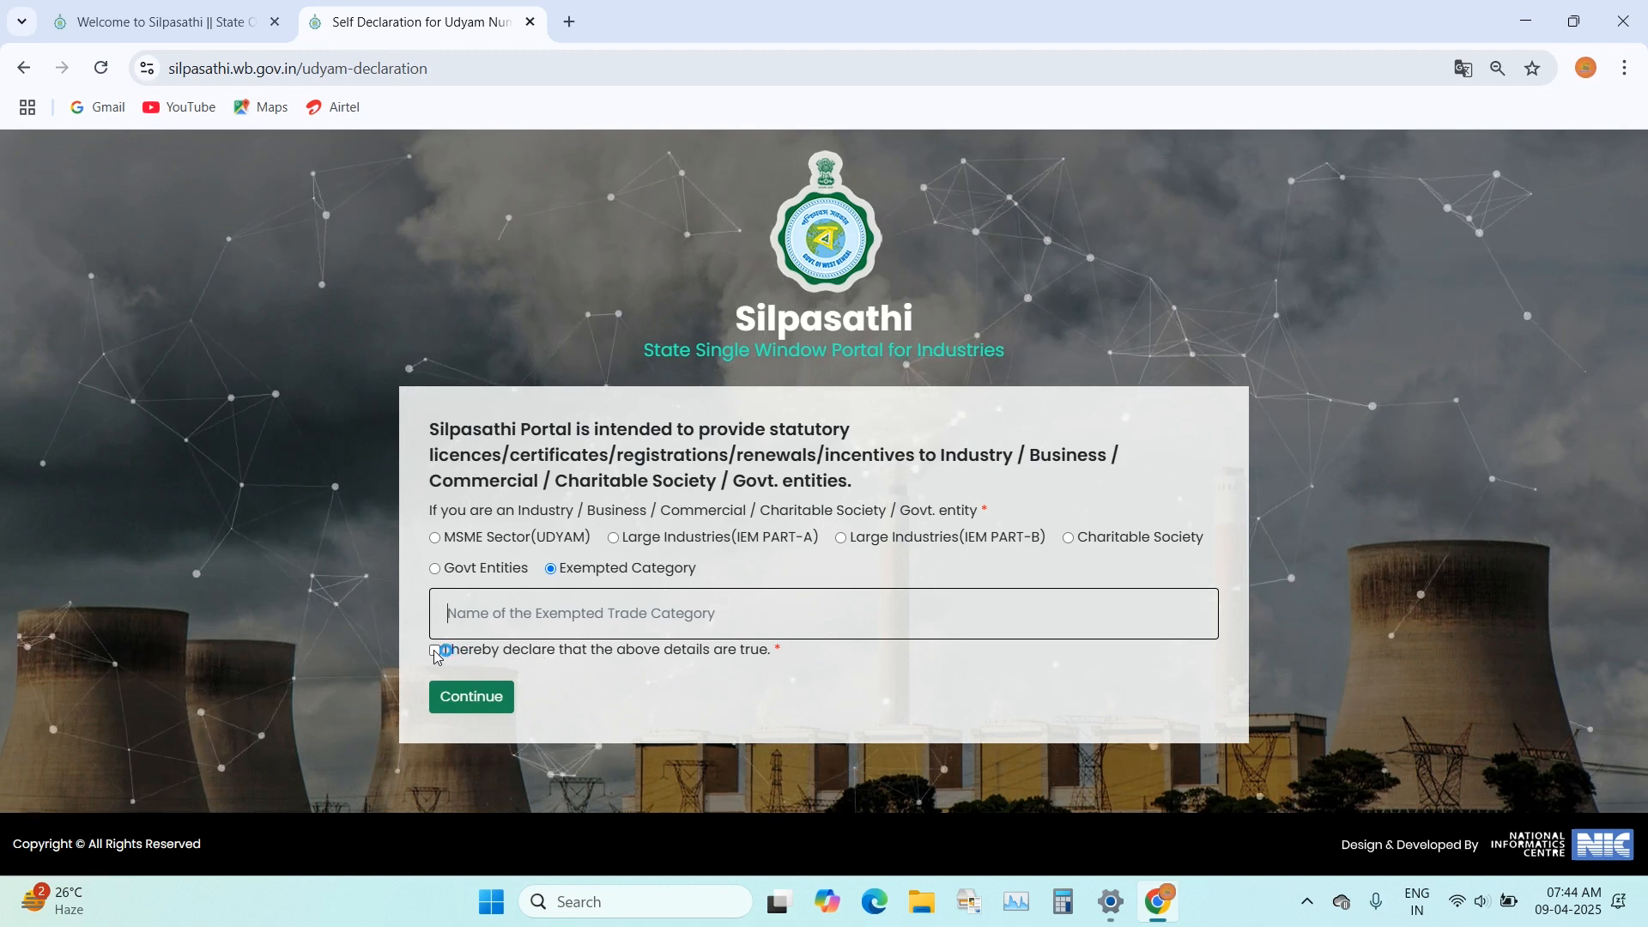
{"action": "left_click", "coordinate": [645, 493]}
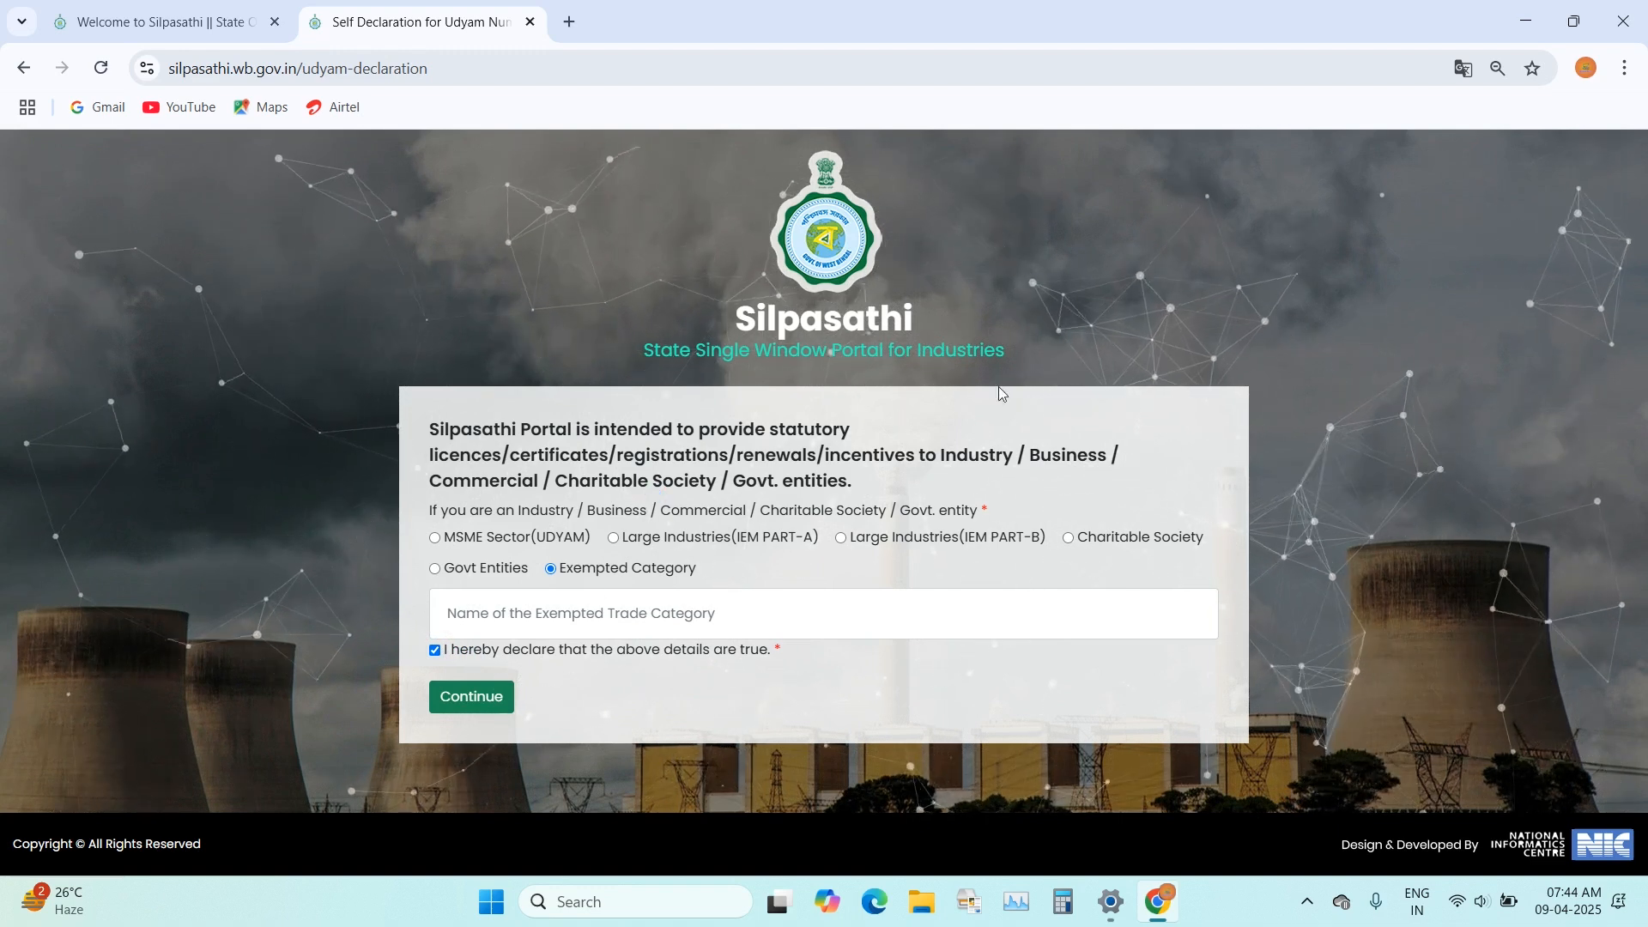
Step: Return to the Silpasathi home page in the other browser tab and open its sign-in page for online applications
{"action": "left_click", "coordinate": [280, 36]}
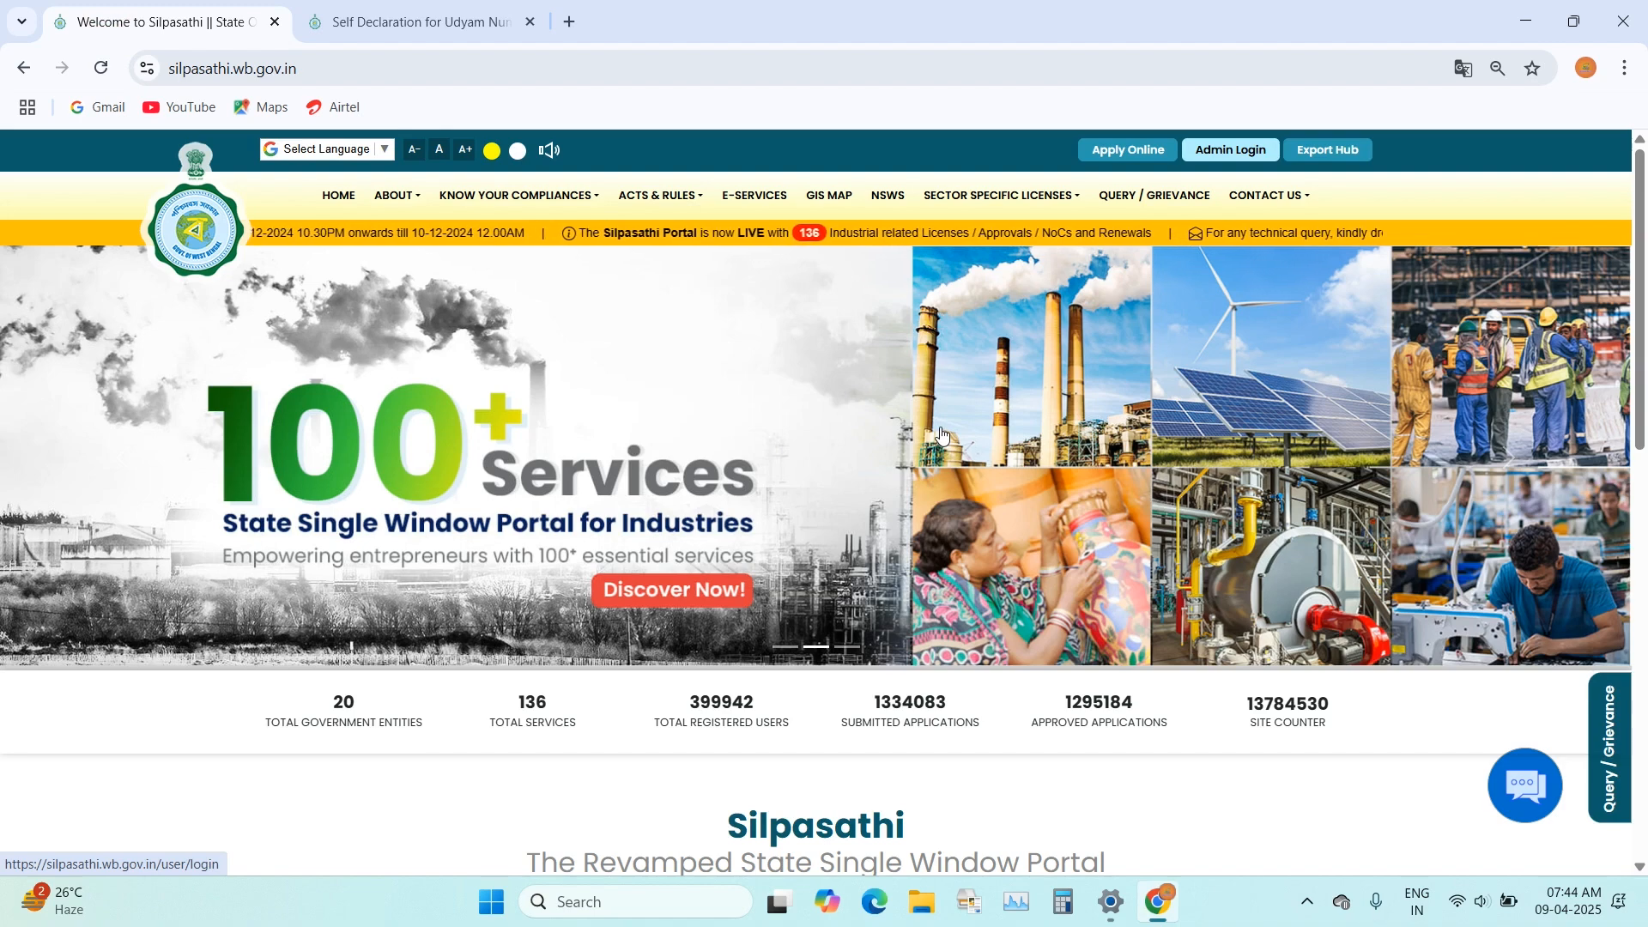
{"action": "mouse_move", "coordinate": [1056, 201]}
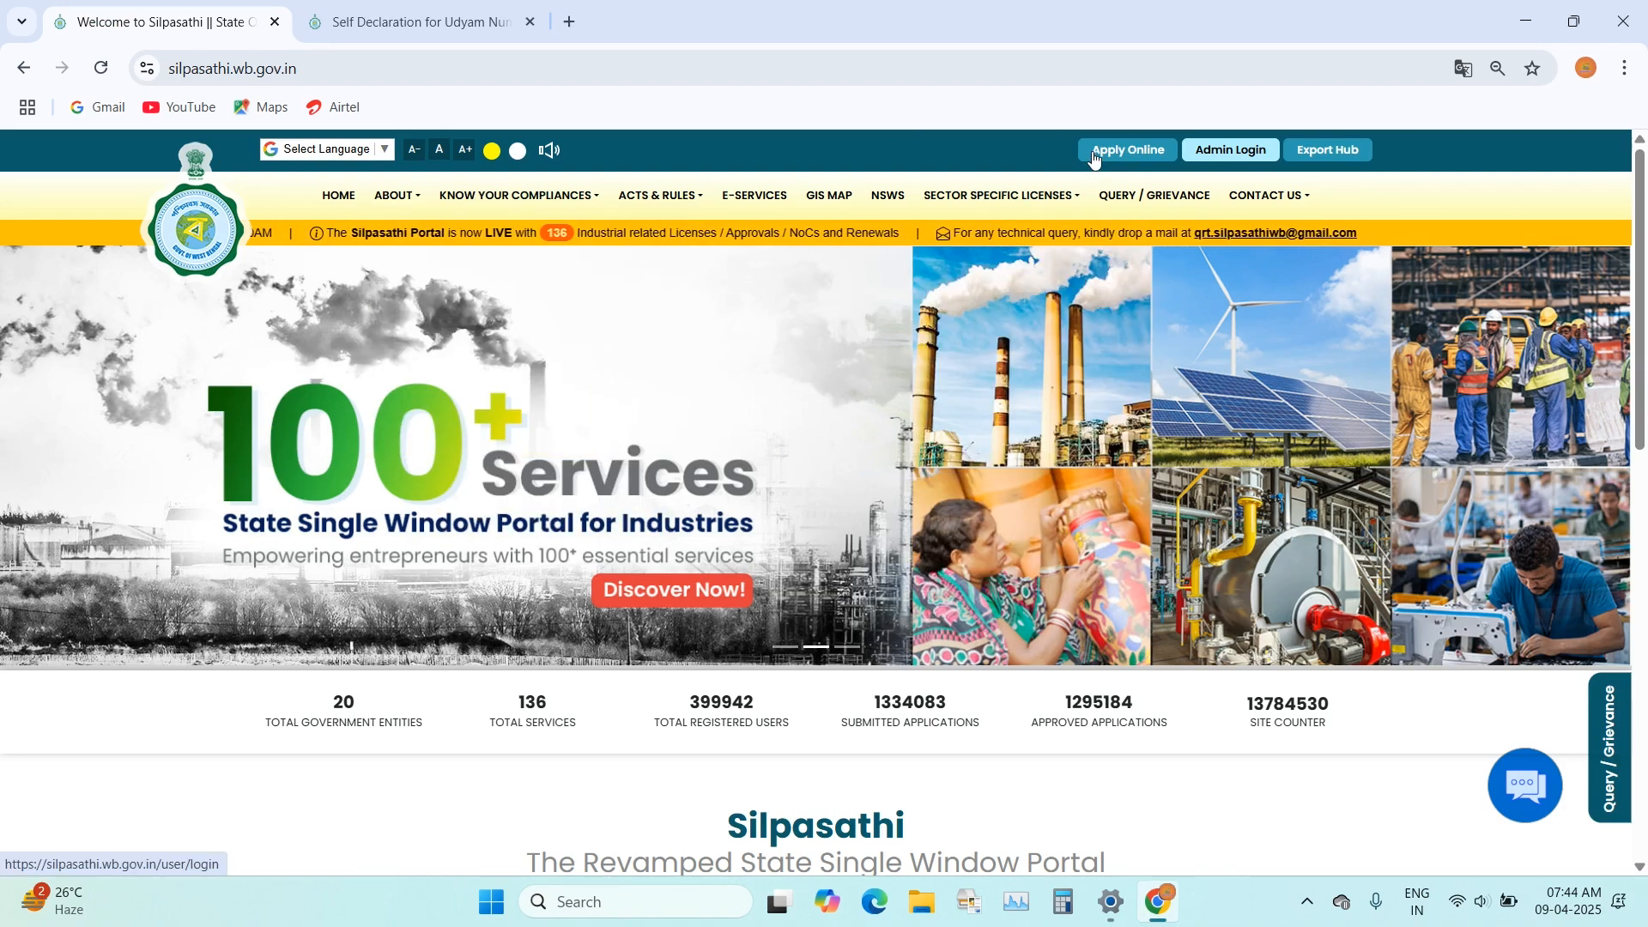
{"action": "left_click", "coordinate": [1109, 152]}
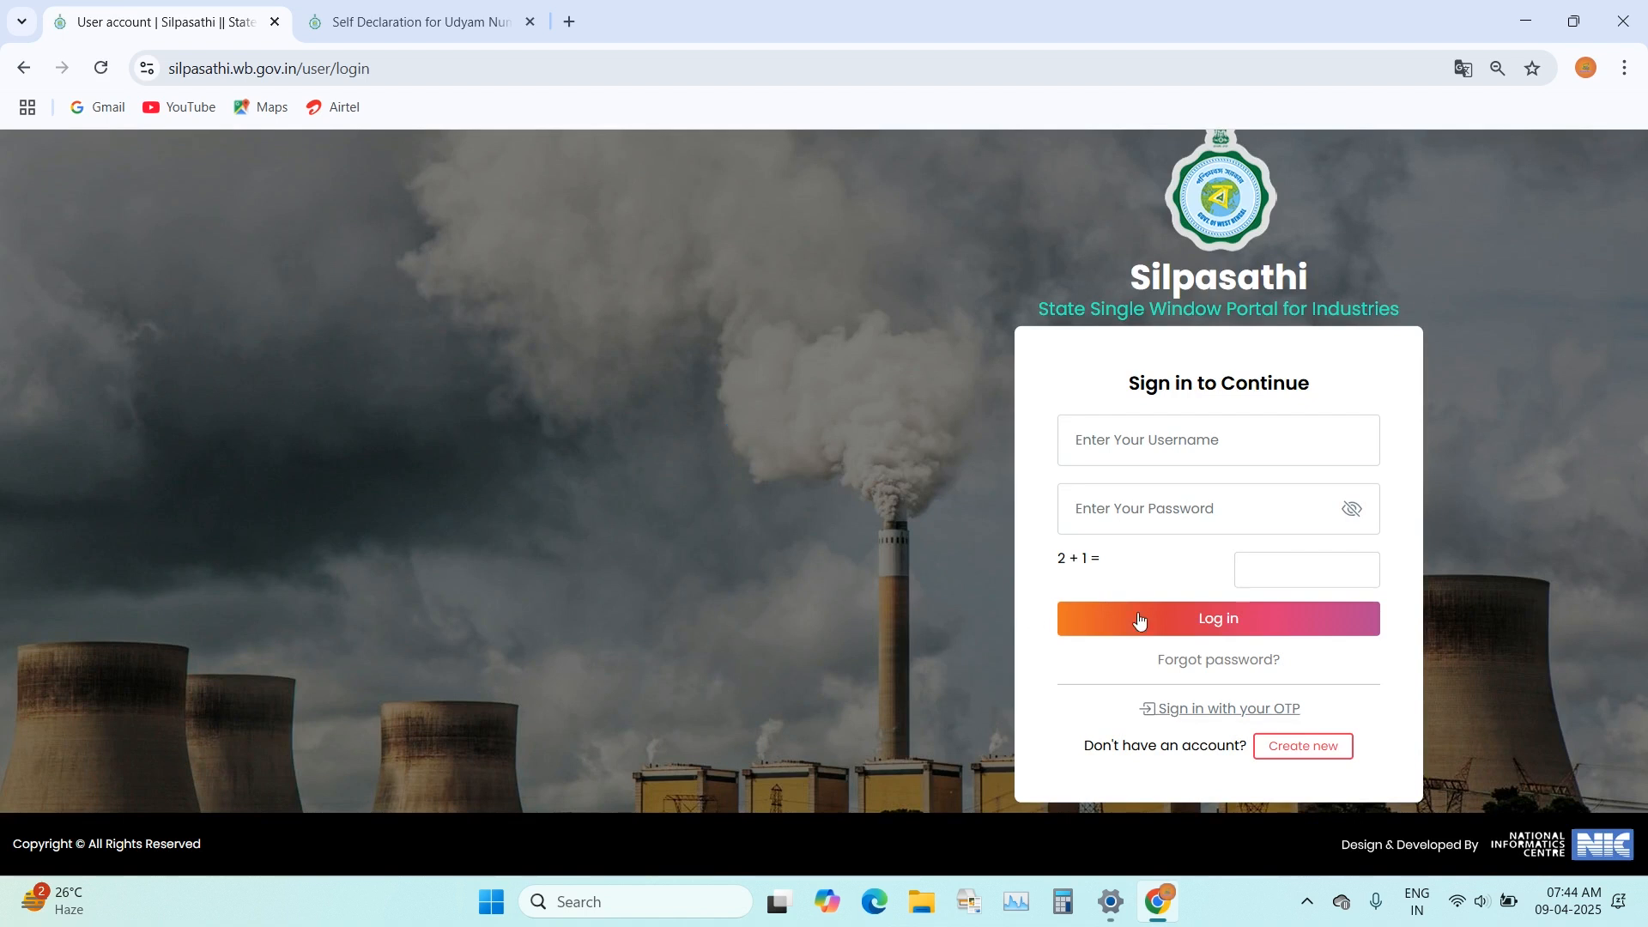
Step: Try to sign in with the account username and password
{"action": "left_click", "coordinate": [1235, 448]}
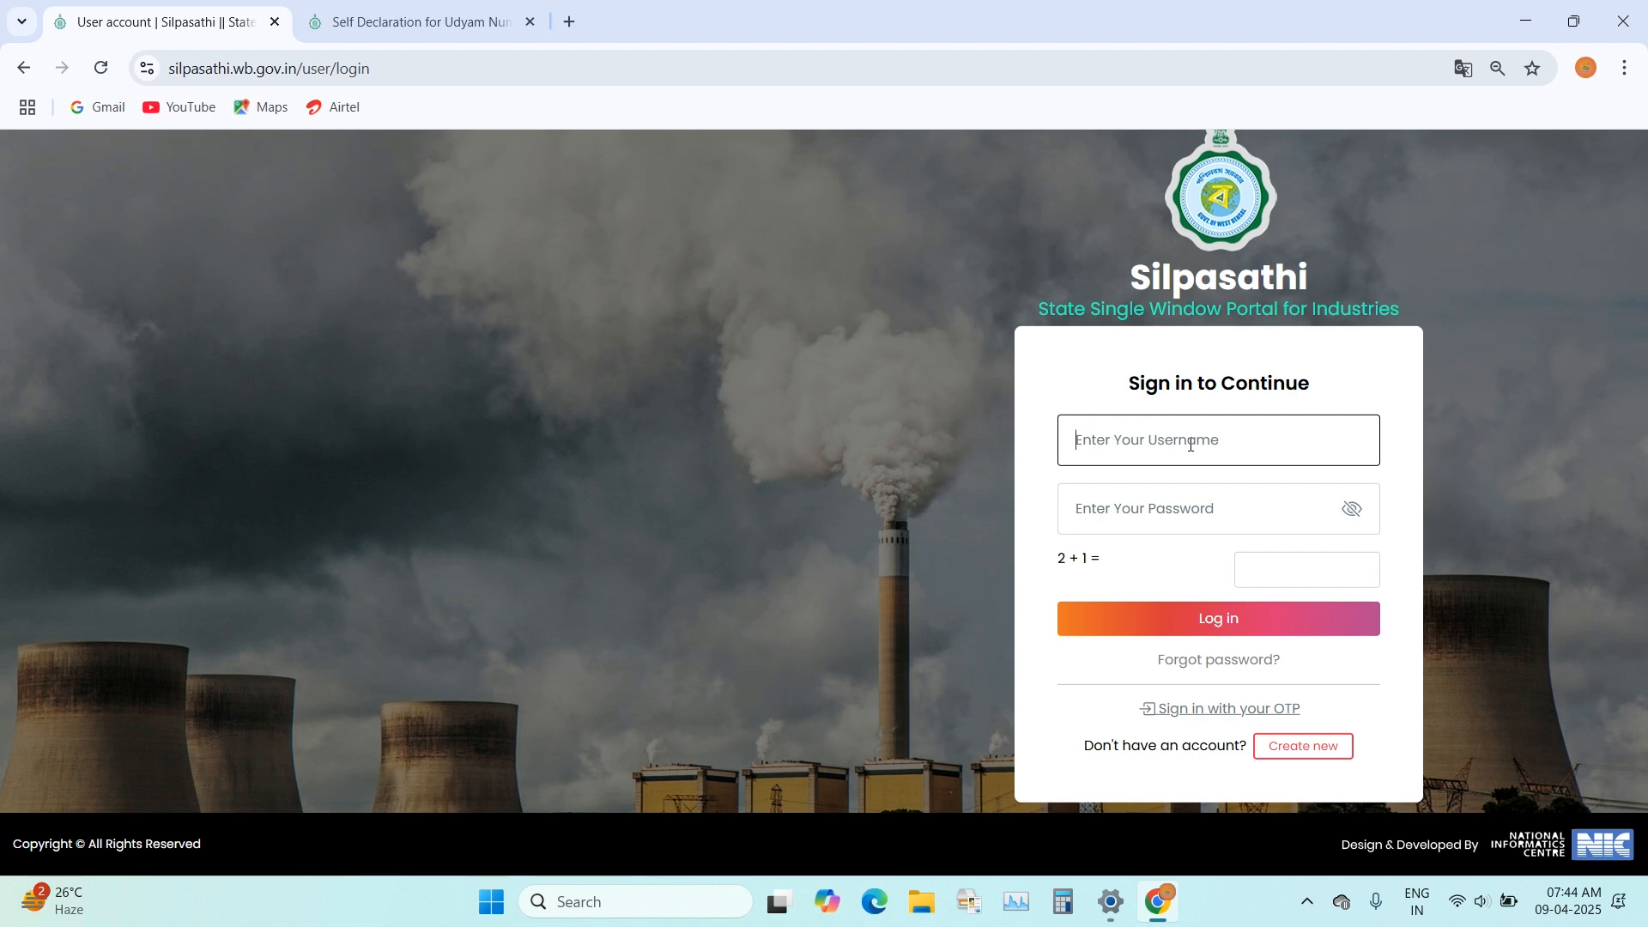
{"action": "left_click", "coordinate": [1150, 510]}
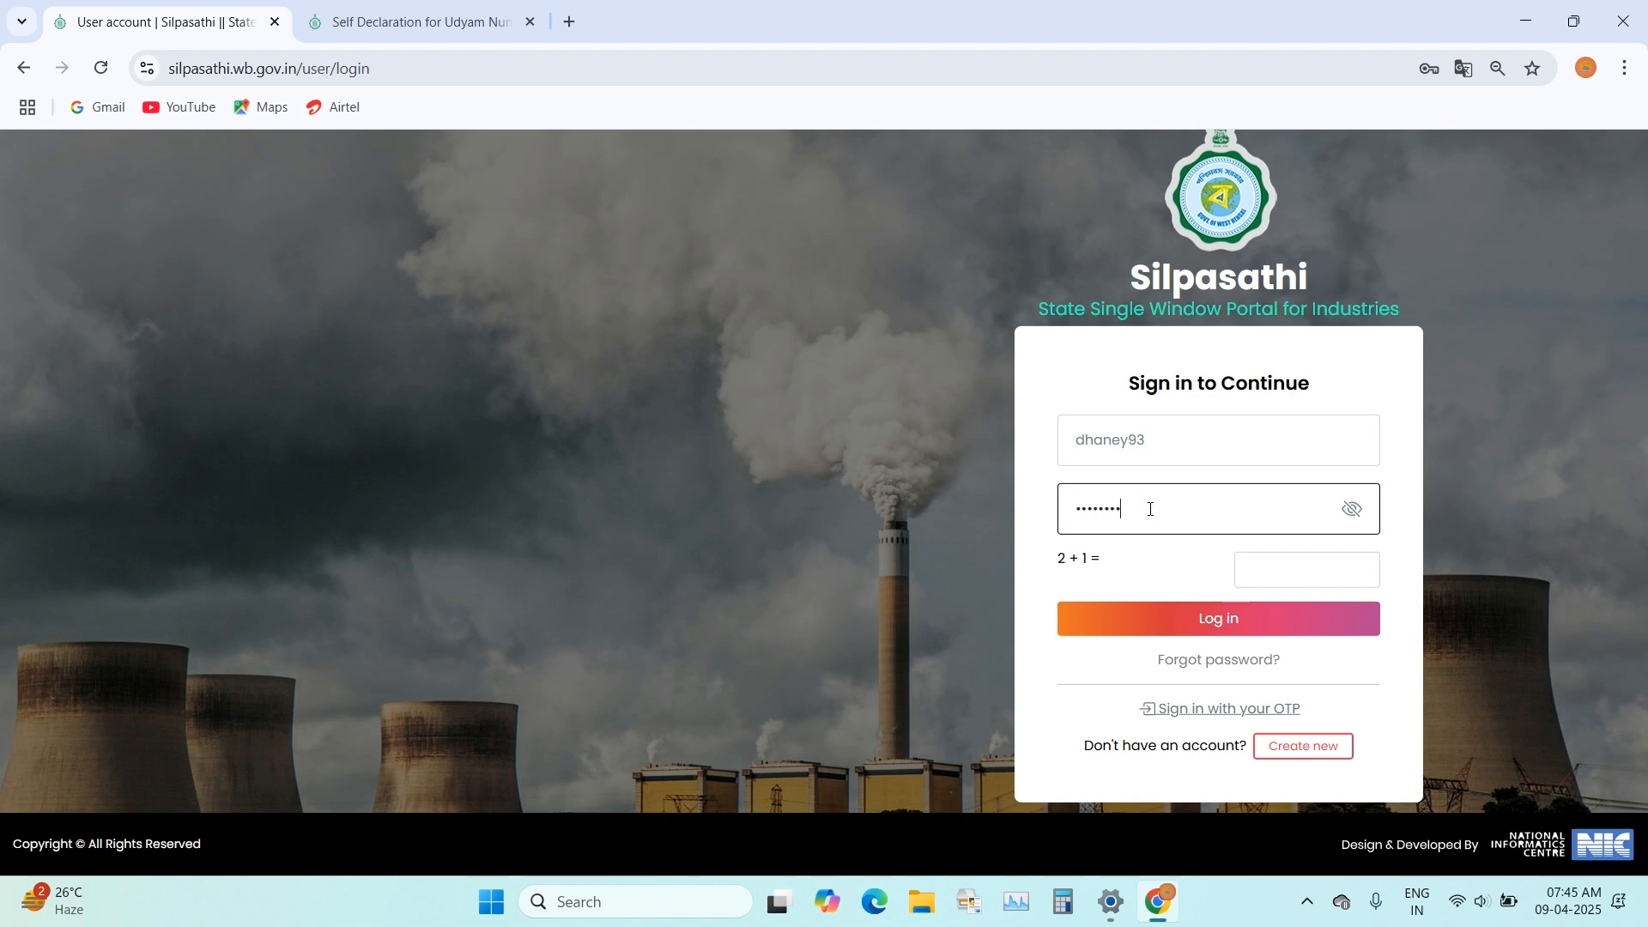
{"action": "key", "text": "Return"}
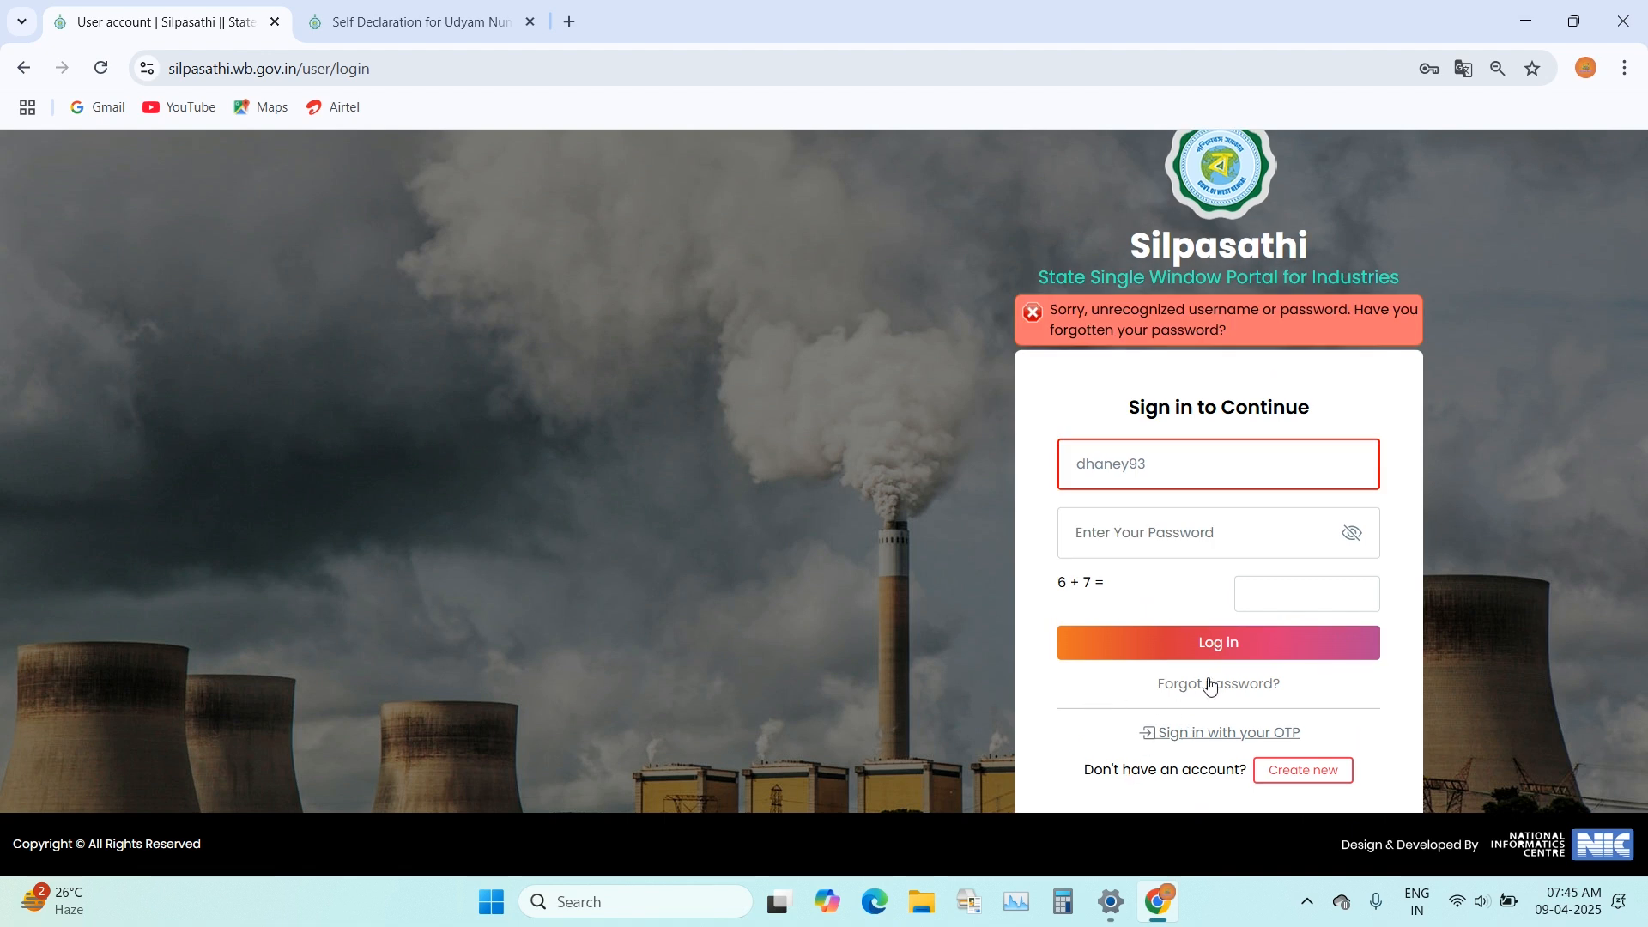
Step: Sign in by OTP with the registered mobile number and verification code, and dismiss the revamped procedures notice
{"action": "left_click", "coordinate": [1201, 734]}
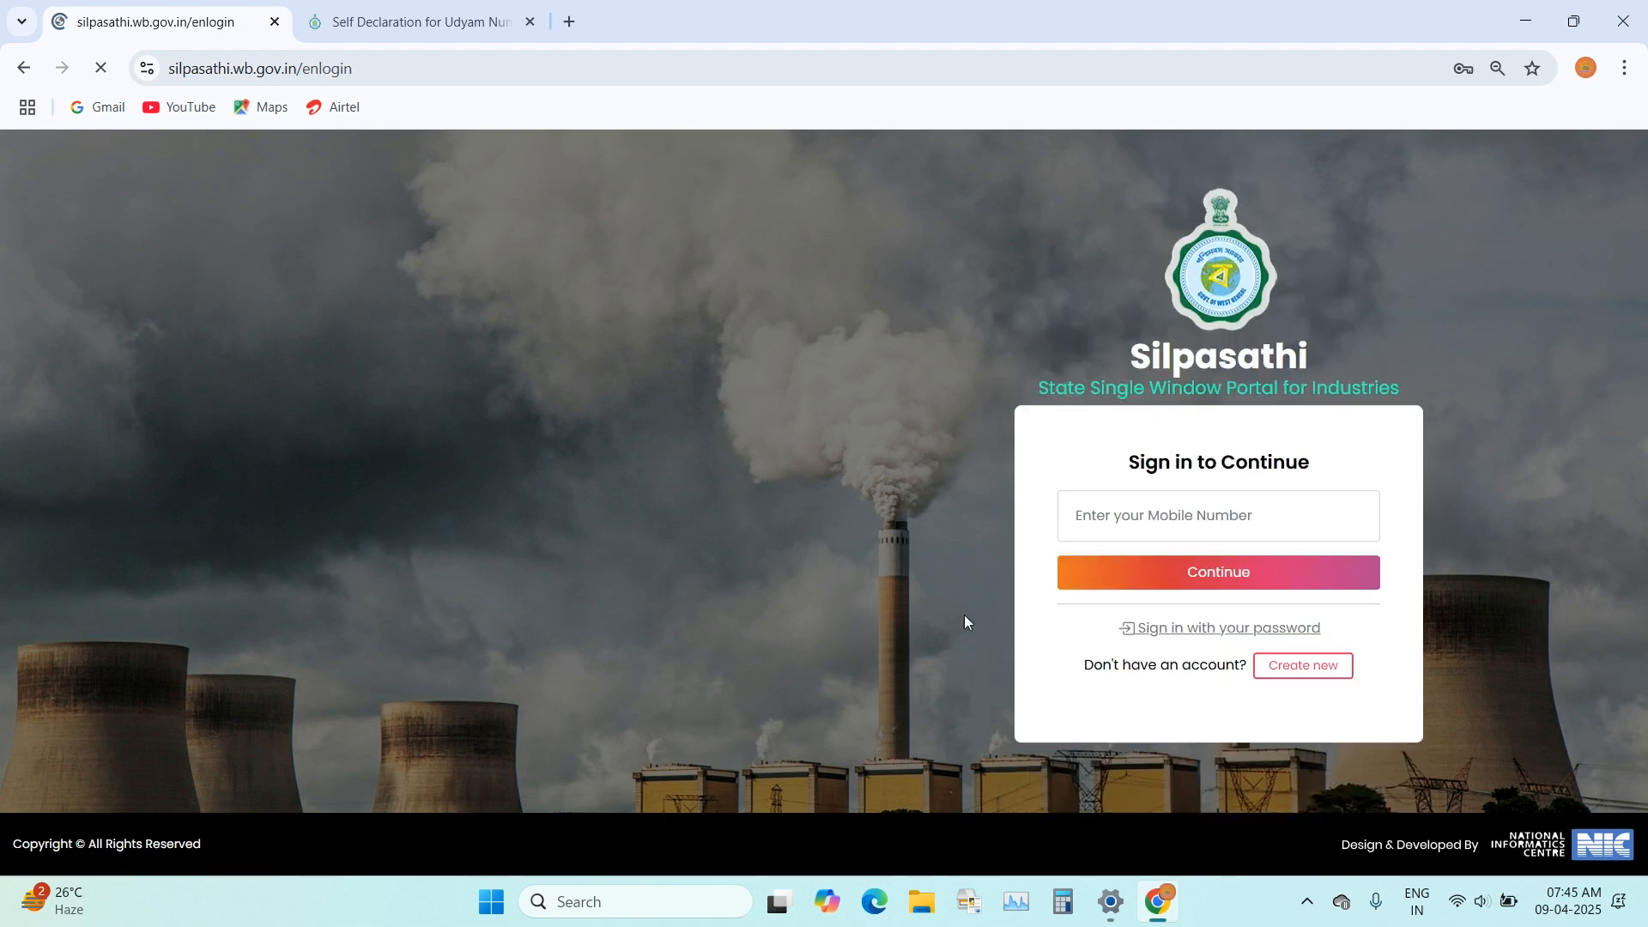
{"action": "left_click", "coordinate": [1219, 518]}
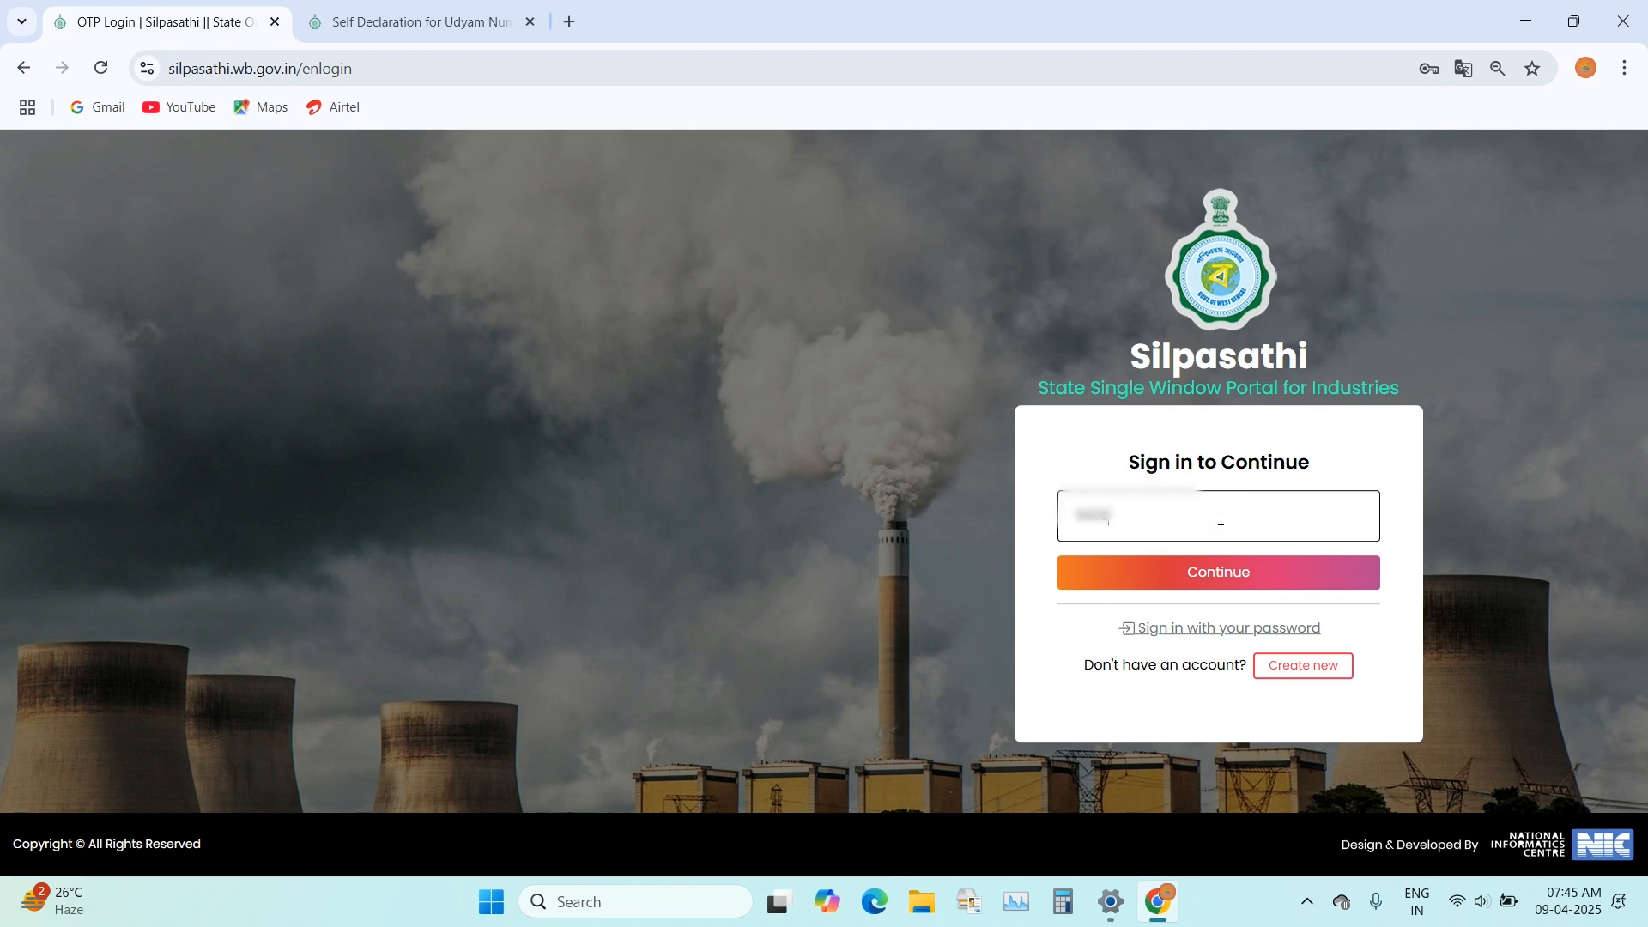
{"action": "left_click", "coordinate": [1206, 570]}
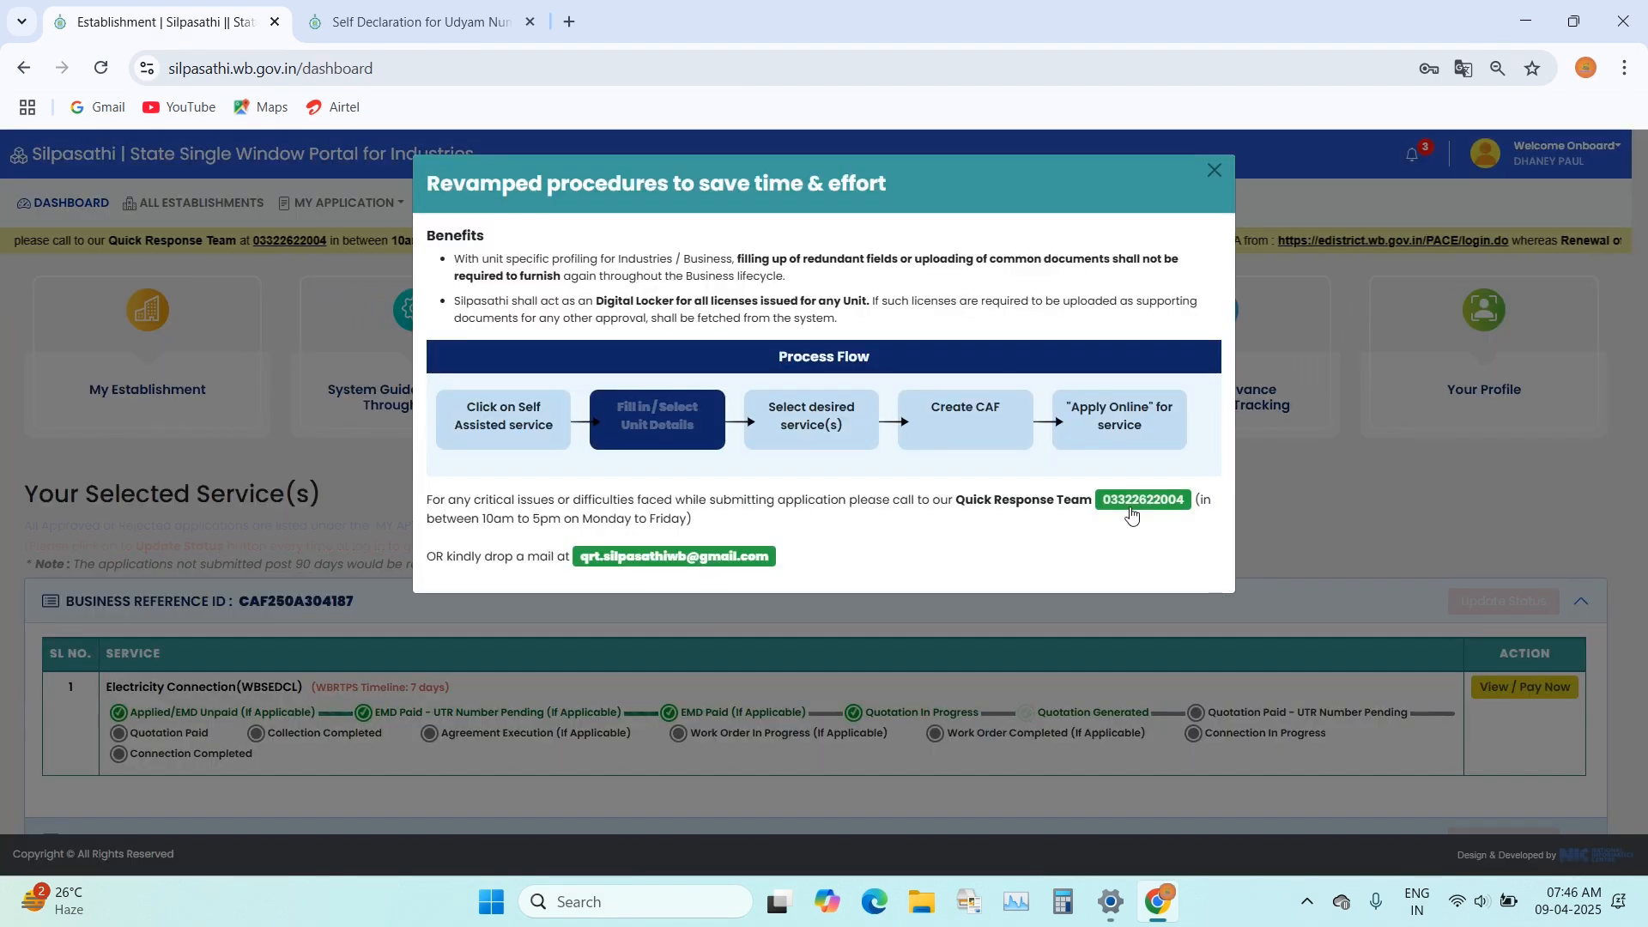
{"action": "left_click", "coordinate": [1214, 170]}
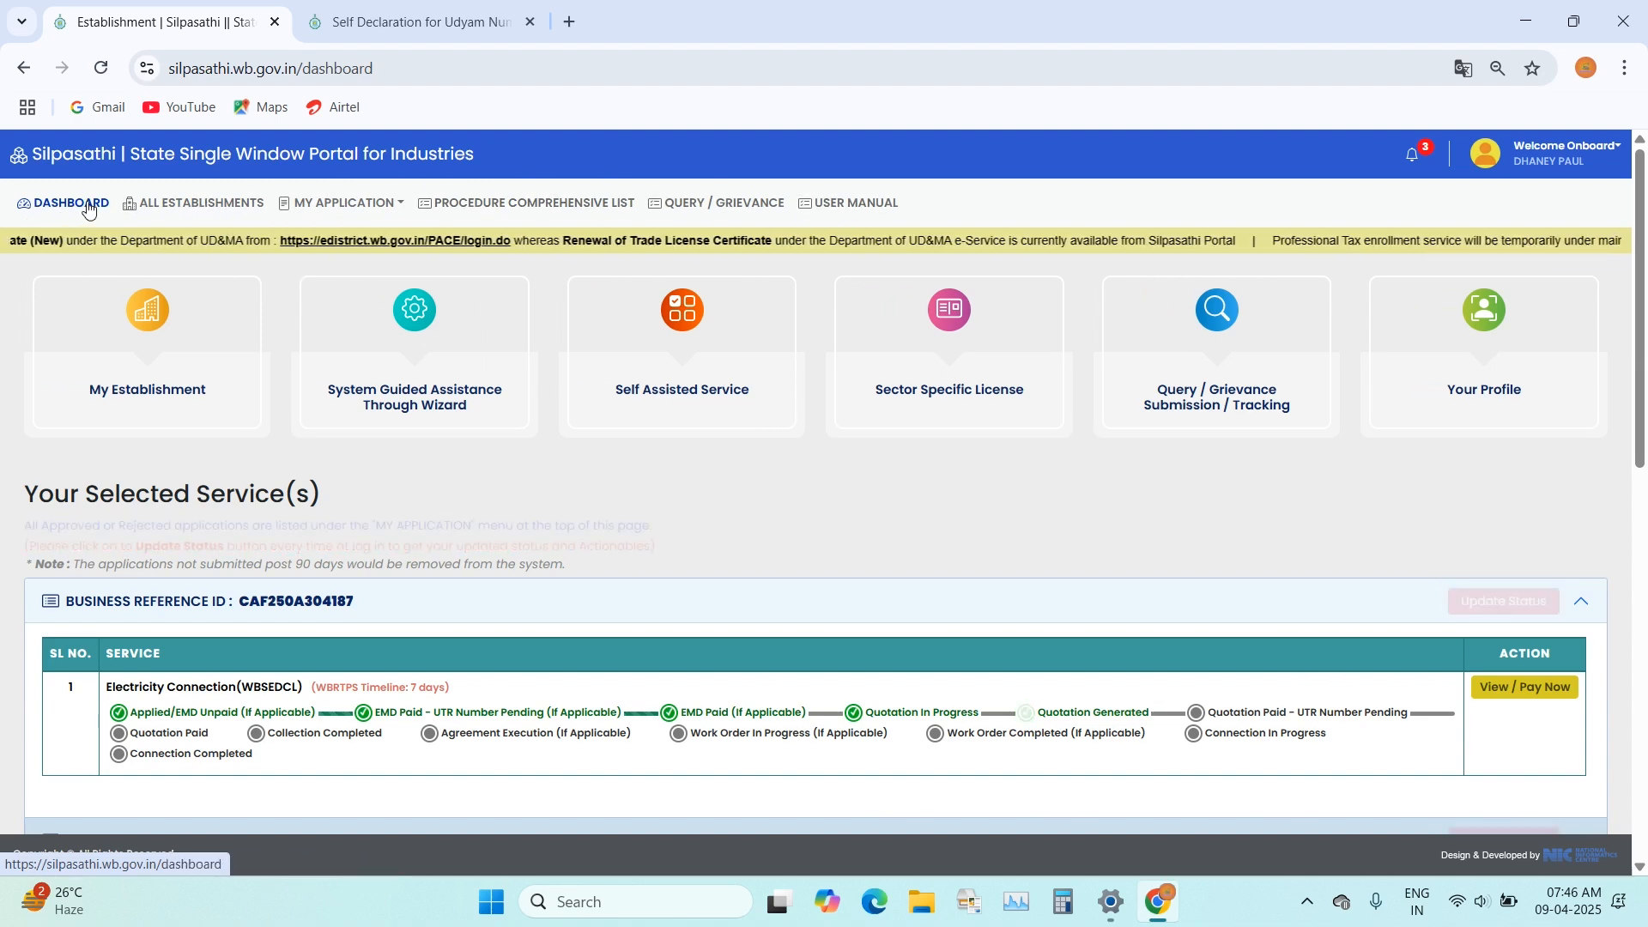
Step: Open the Self Assisted Service and start adding a new unit
{"action": "mouse_move", "coordinate": [325, 206]}
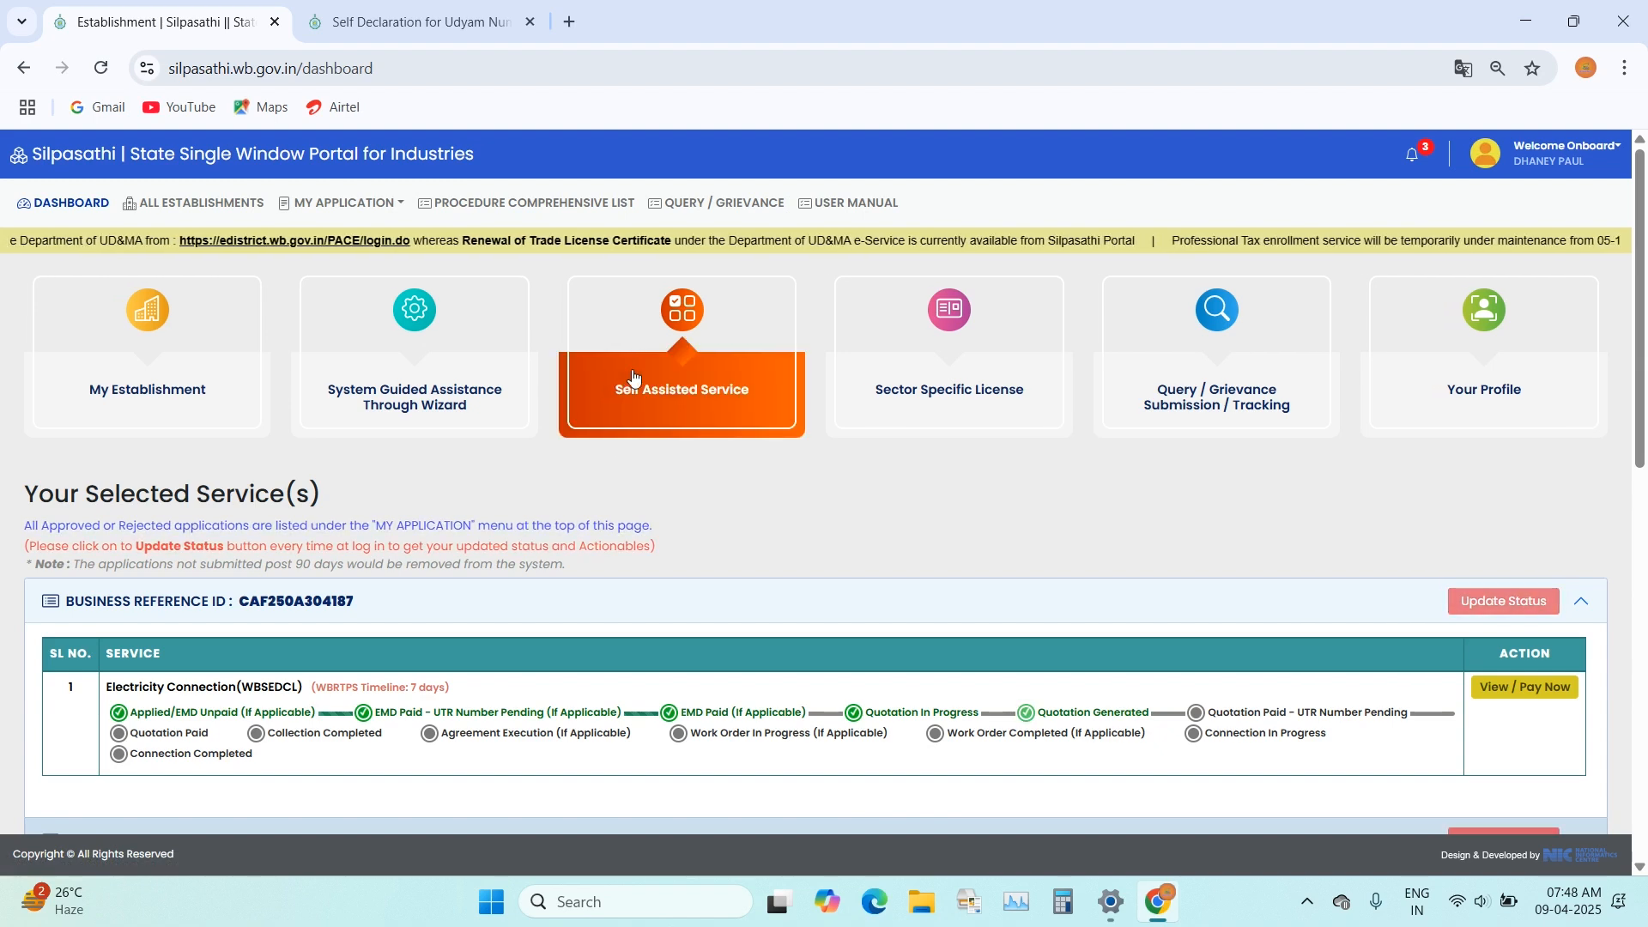
{"action": "left_click", "coordinate": [678, 361]}
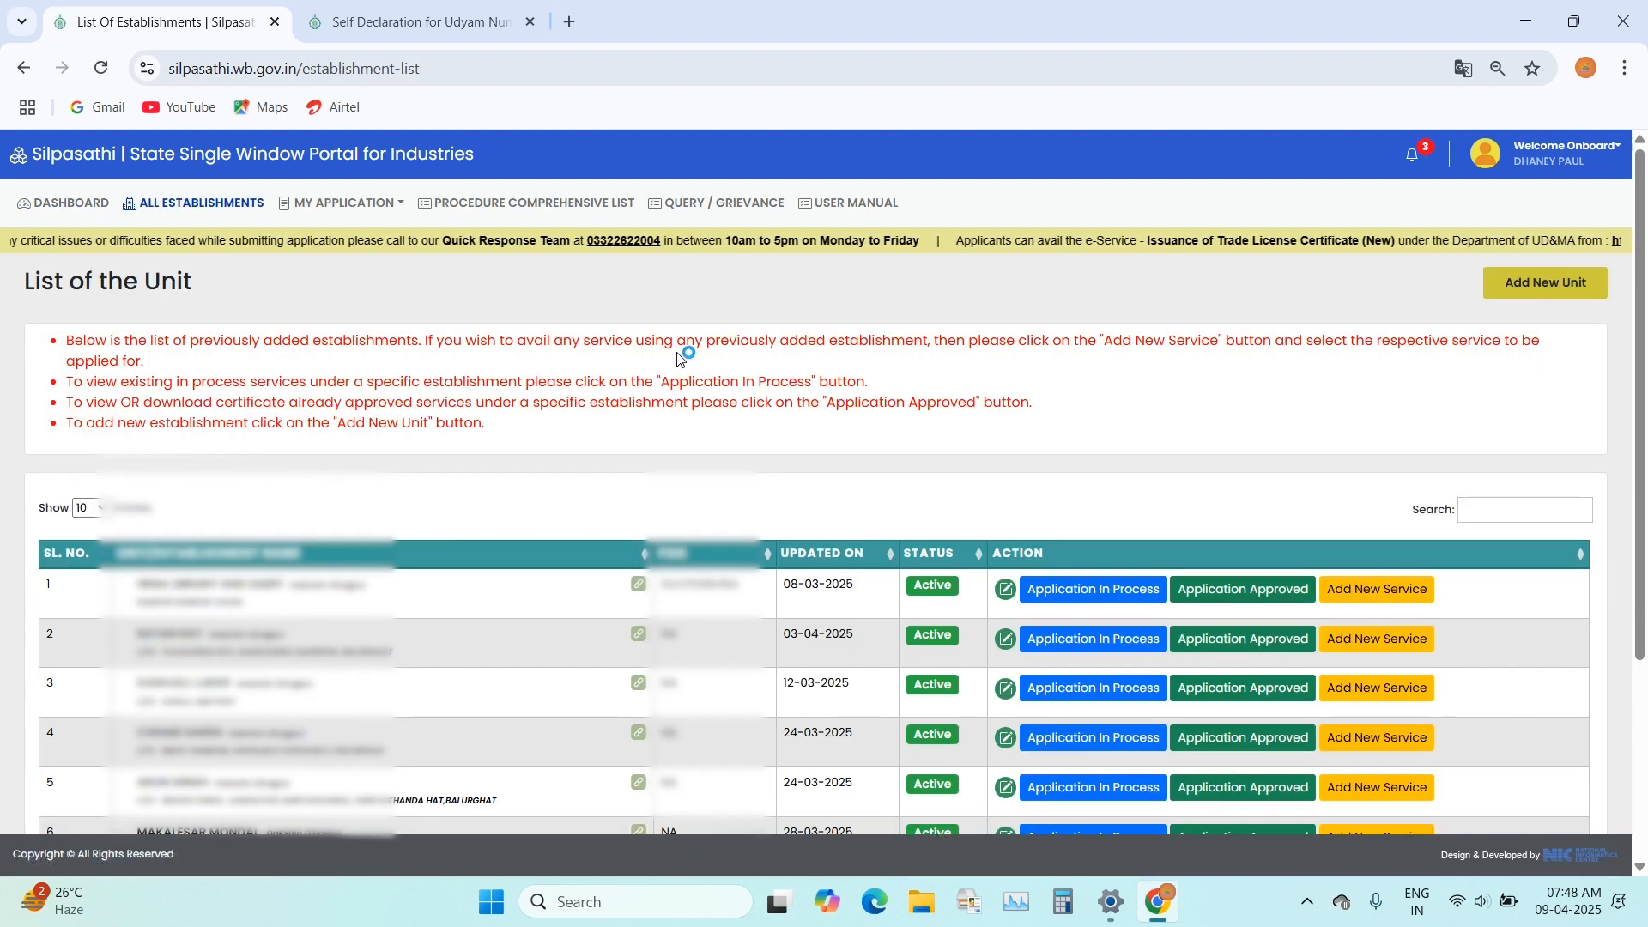
{"action": "left_click", "coordinate": [1547, 291]}
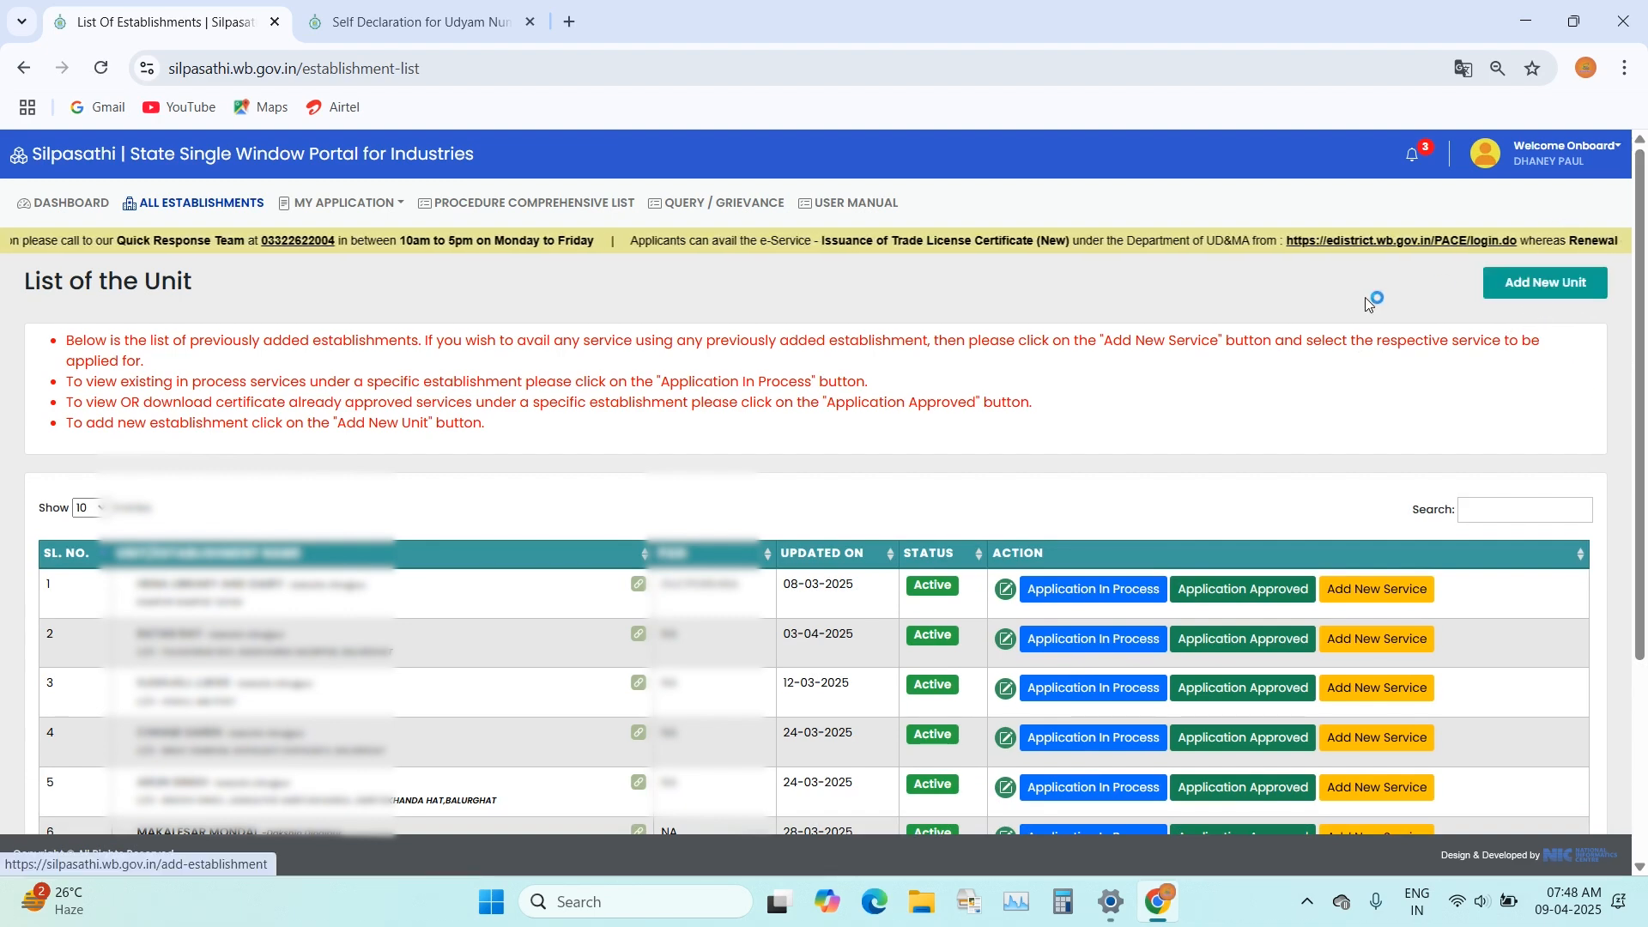
{"action": "left_click", "coordinate": [1508, 300]}
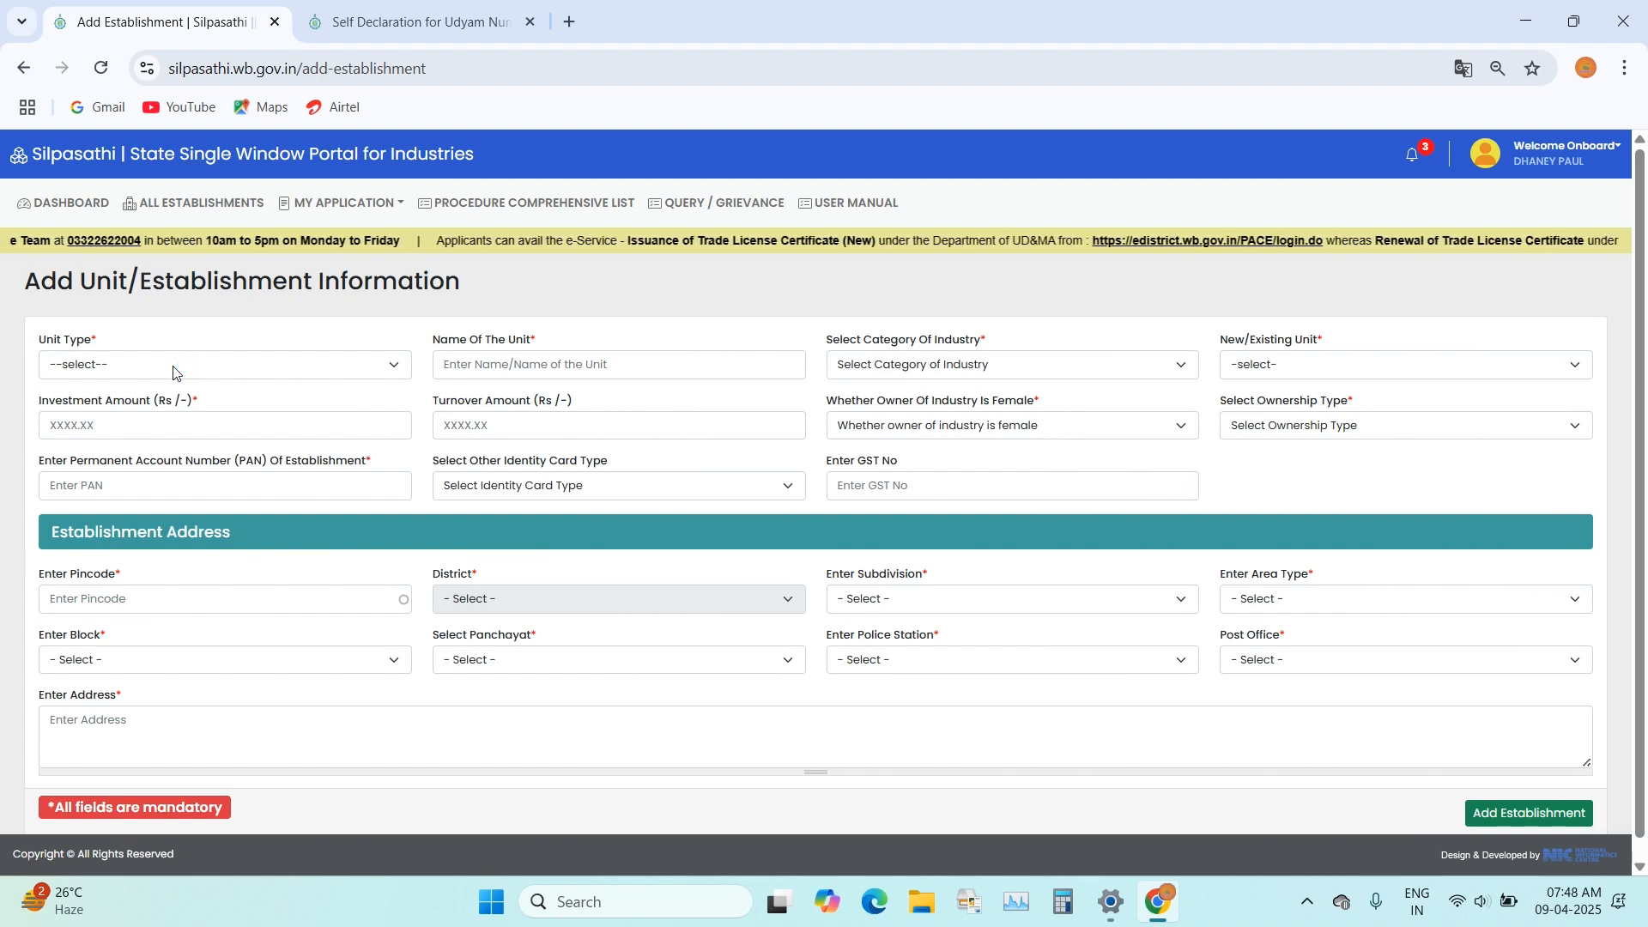
Step: Compare the Individual and Company/Organization unit types and set the unit type to Company/Organization
{"action": "left_click", "coordinate": [171, 366]}
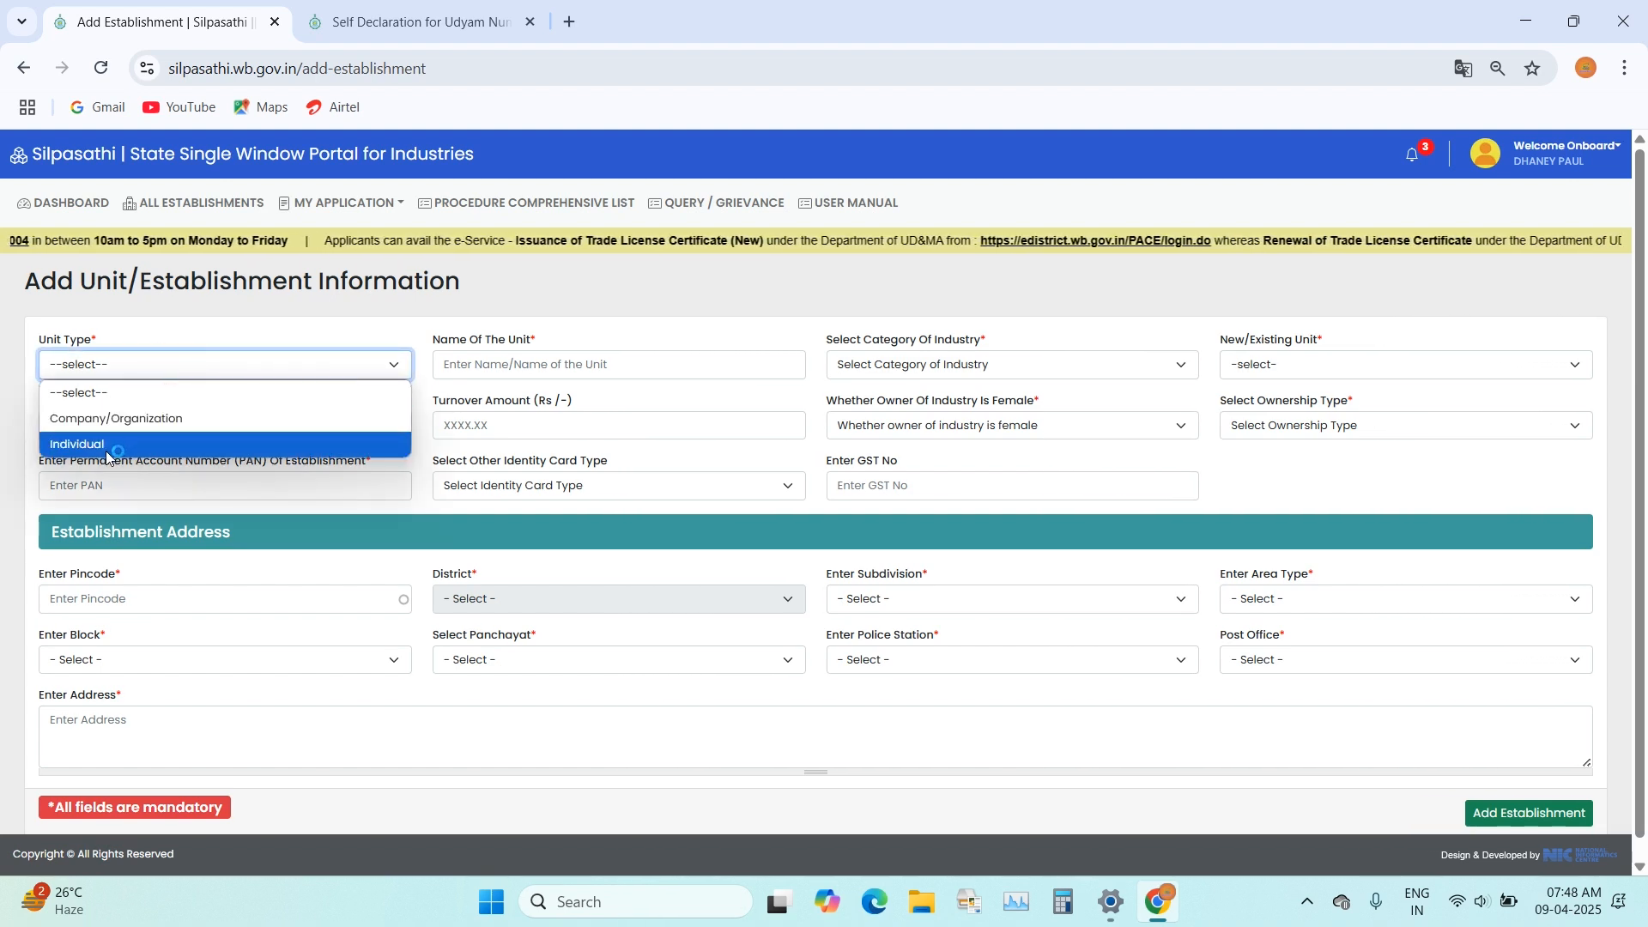
{"action": "left_click", "coordinate": [106, 446]}
{"action": "left_click", "coordinate": [327, 368]}
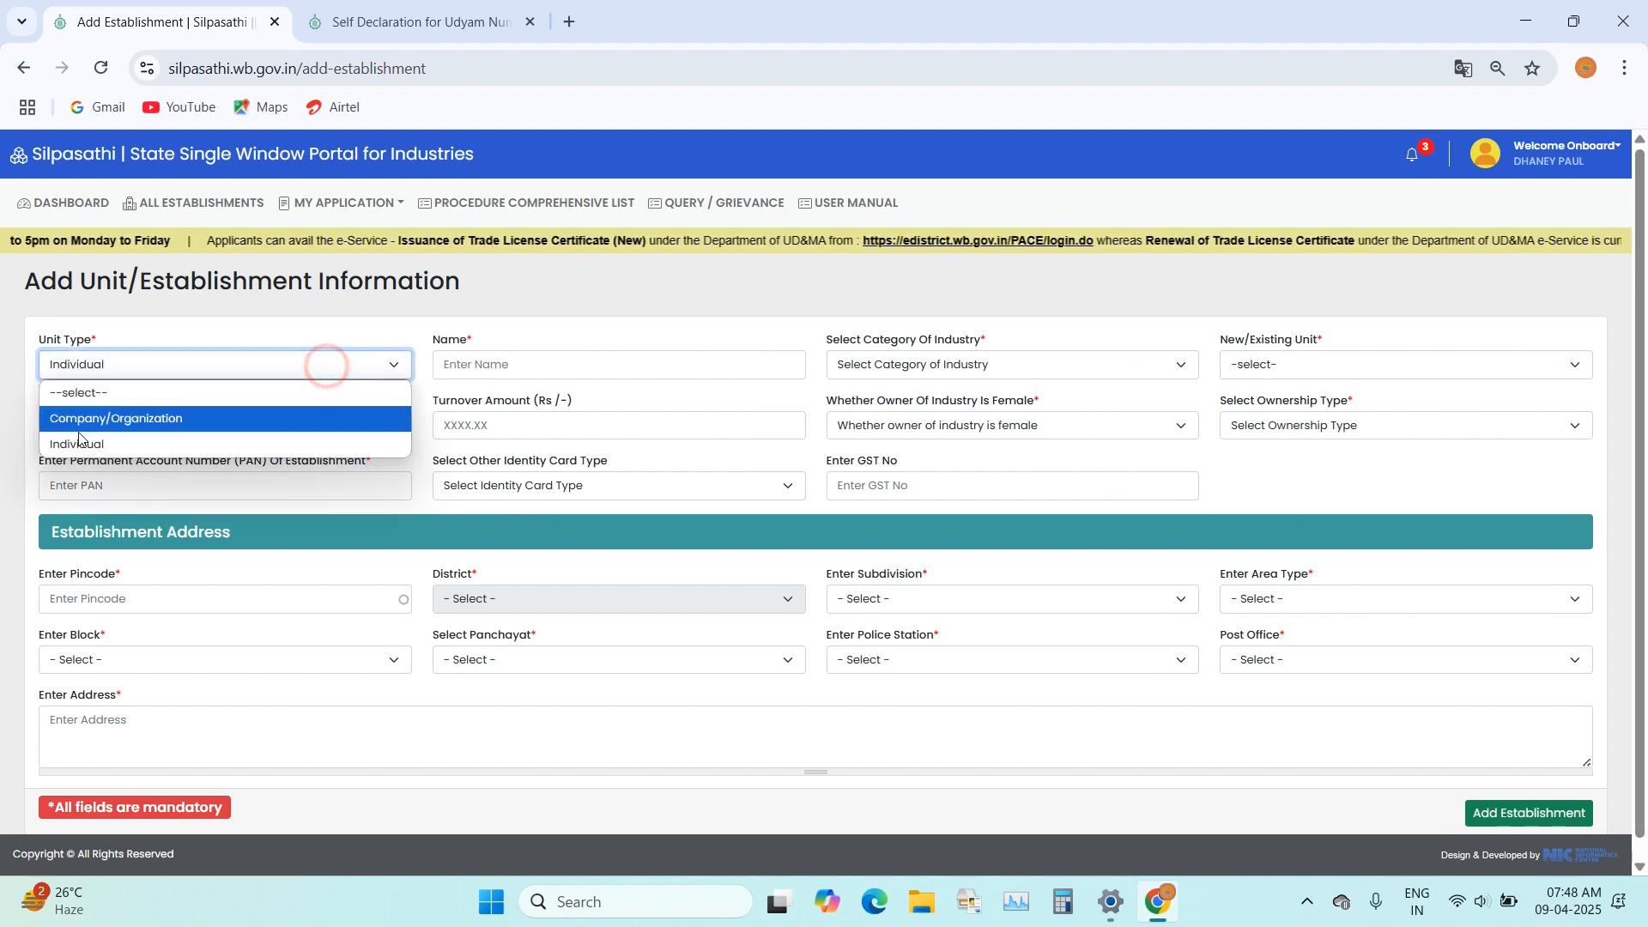
{"action": "left_click", "coordinate": [165, 418]}
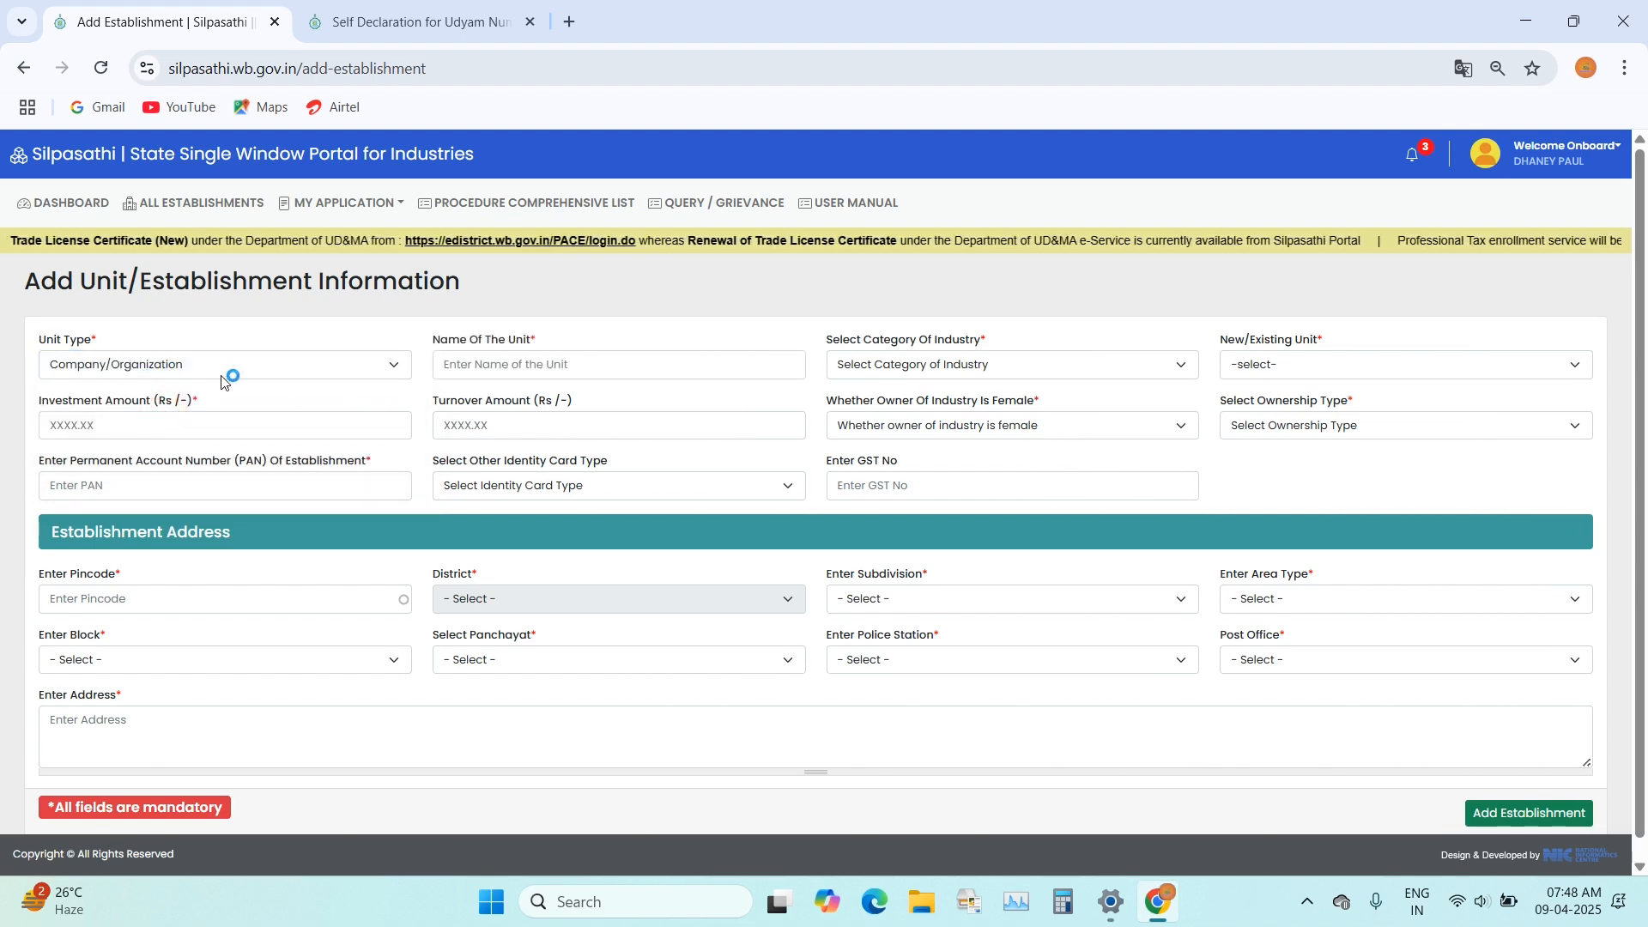
{"action": "left_click", "coordinate": [182, 370]}
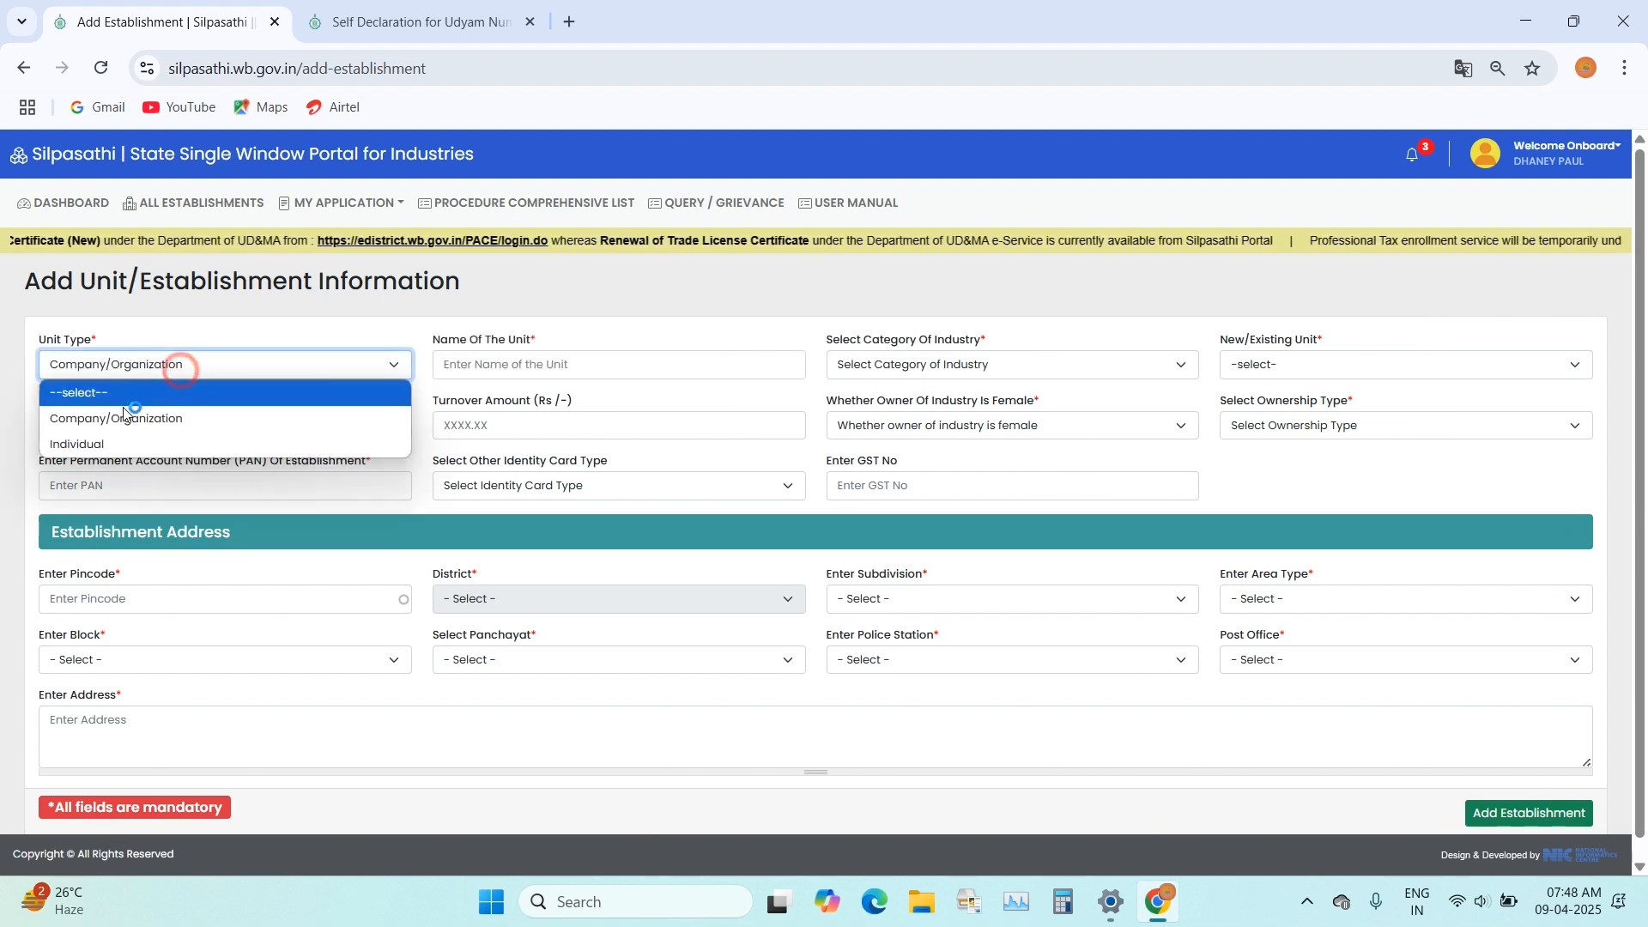
{"action": "left_click", "coordinate": [92, 445]}
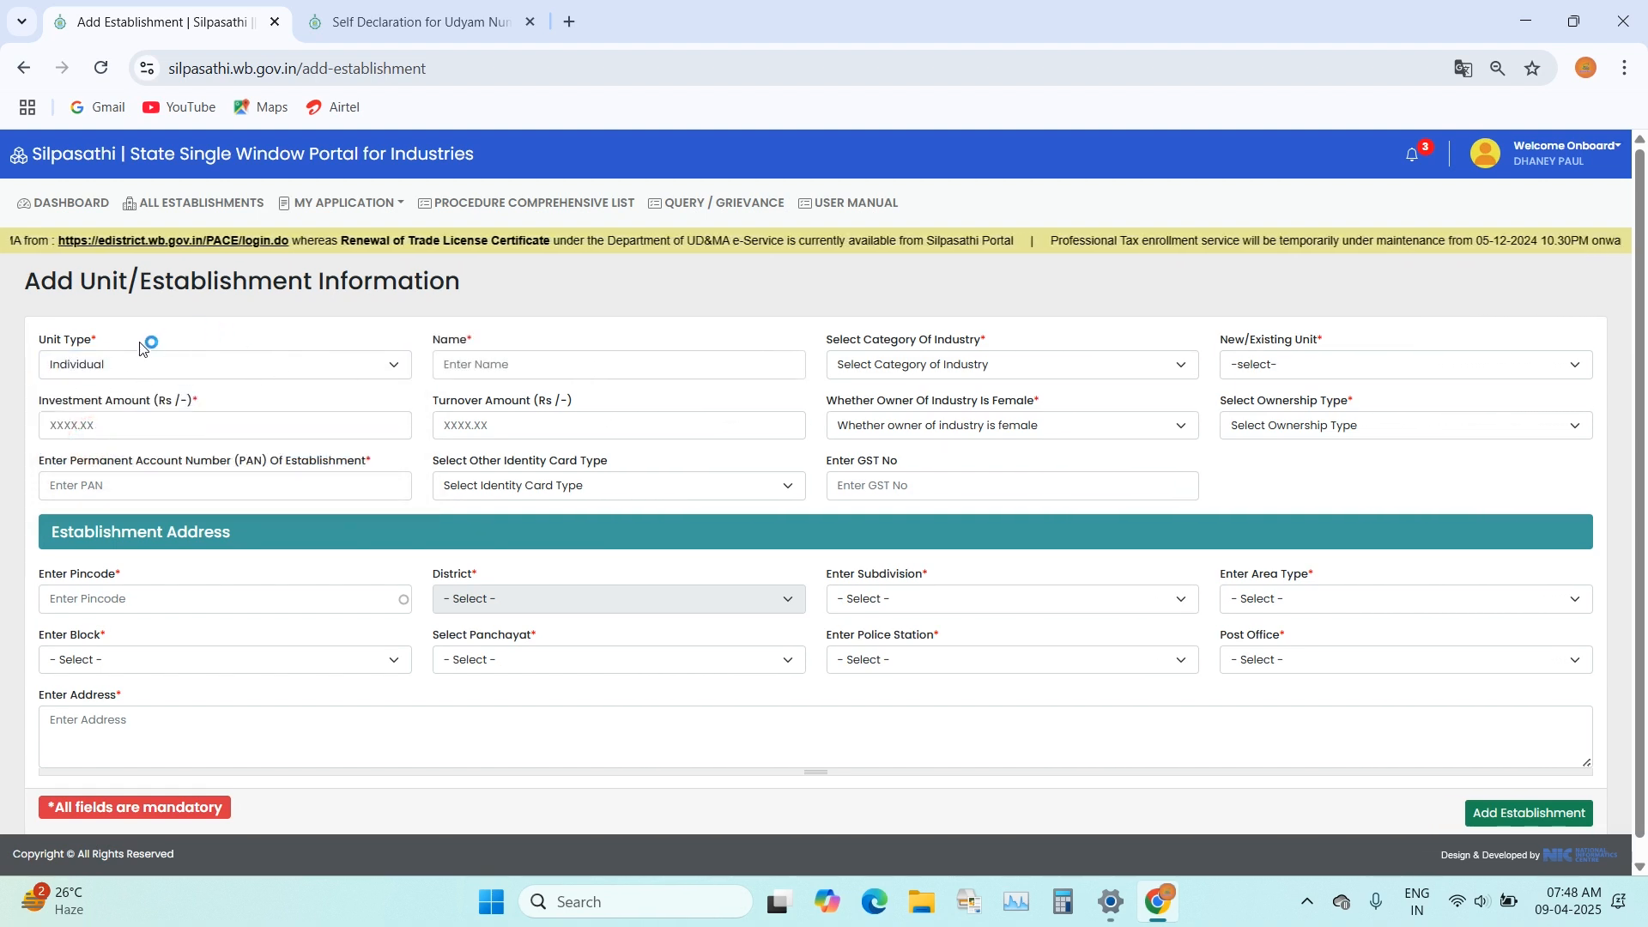
{"action": "left_click", "coordinate": [121, 367]}
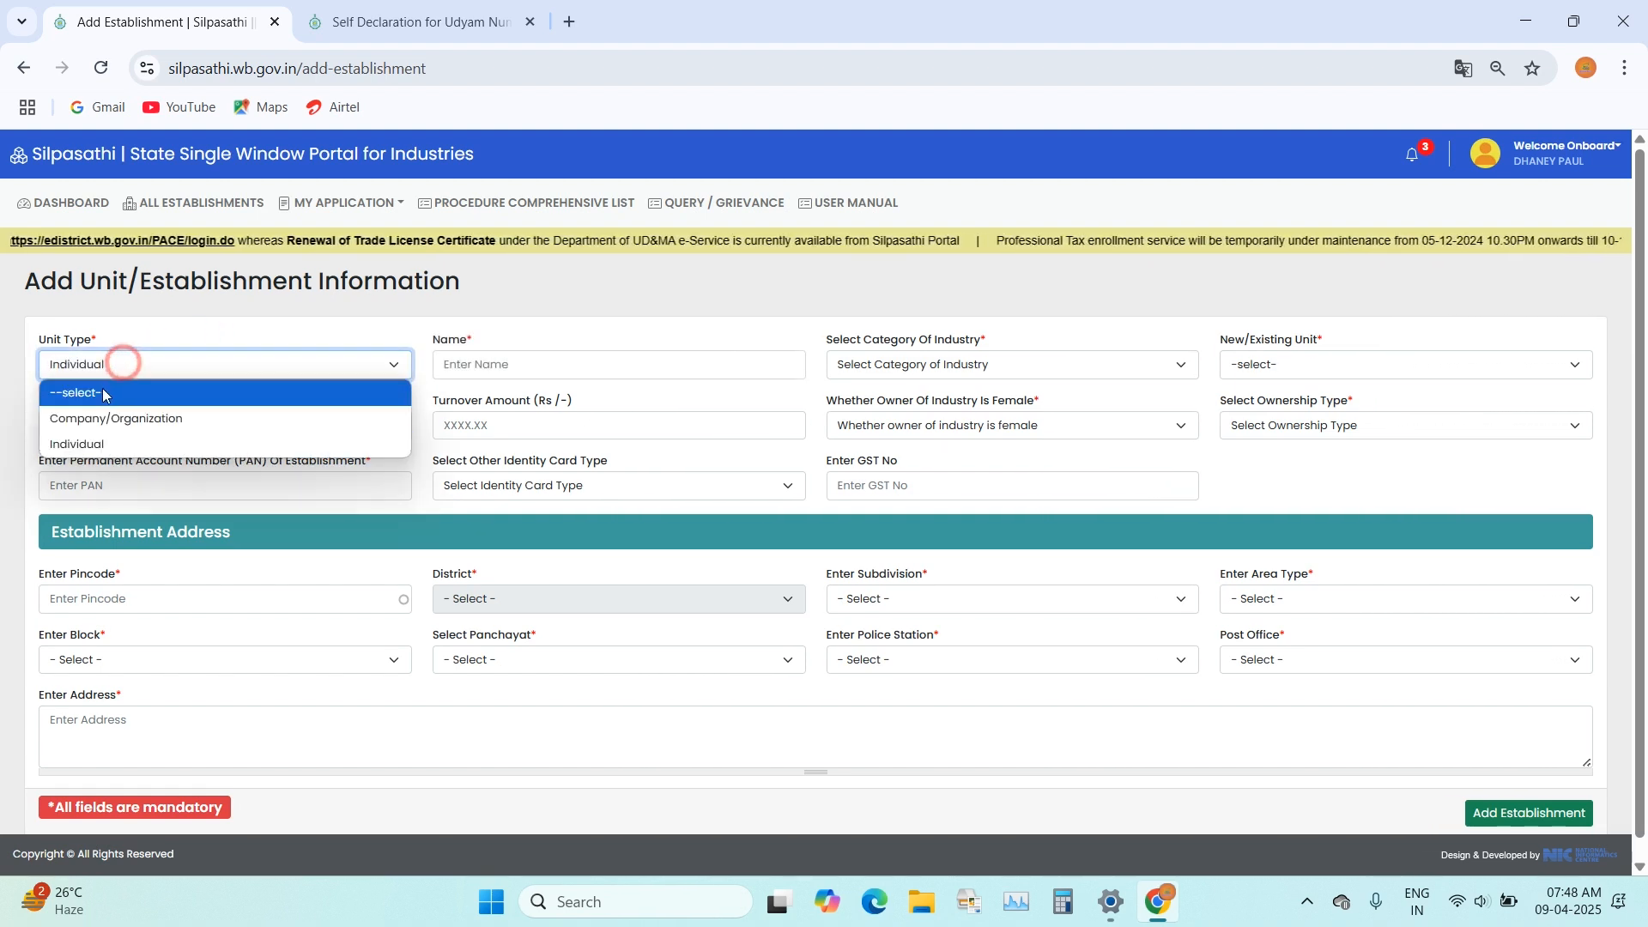
{"action": "left_click", "coordinate": [211, 419]}
Step: Name the unit "digital seva" and set its category of industry to Micro
{"action": "left_click", "coordinate": [593, 363]}
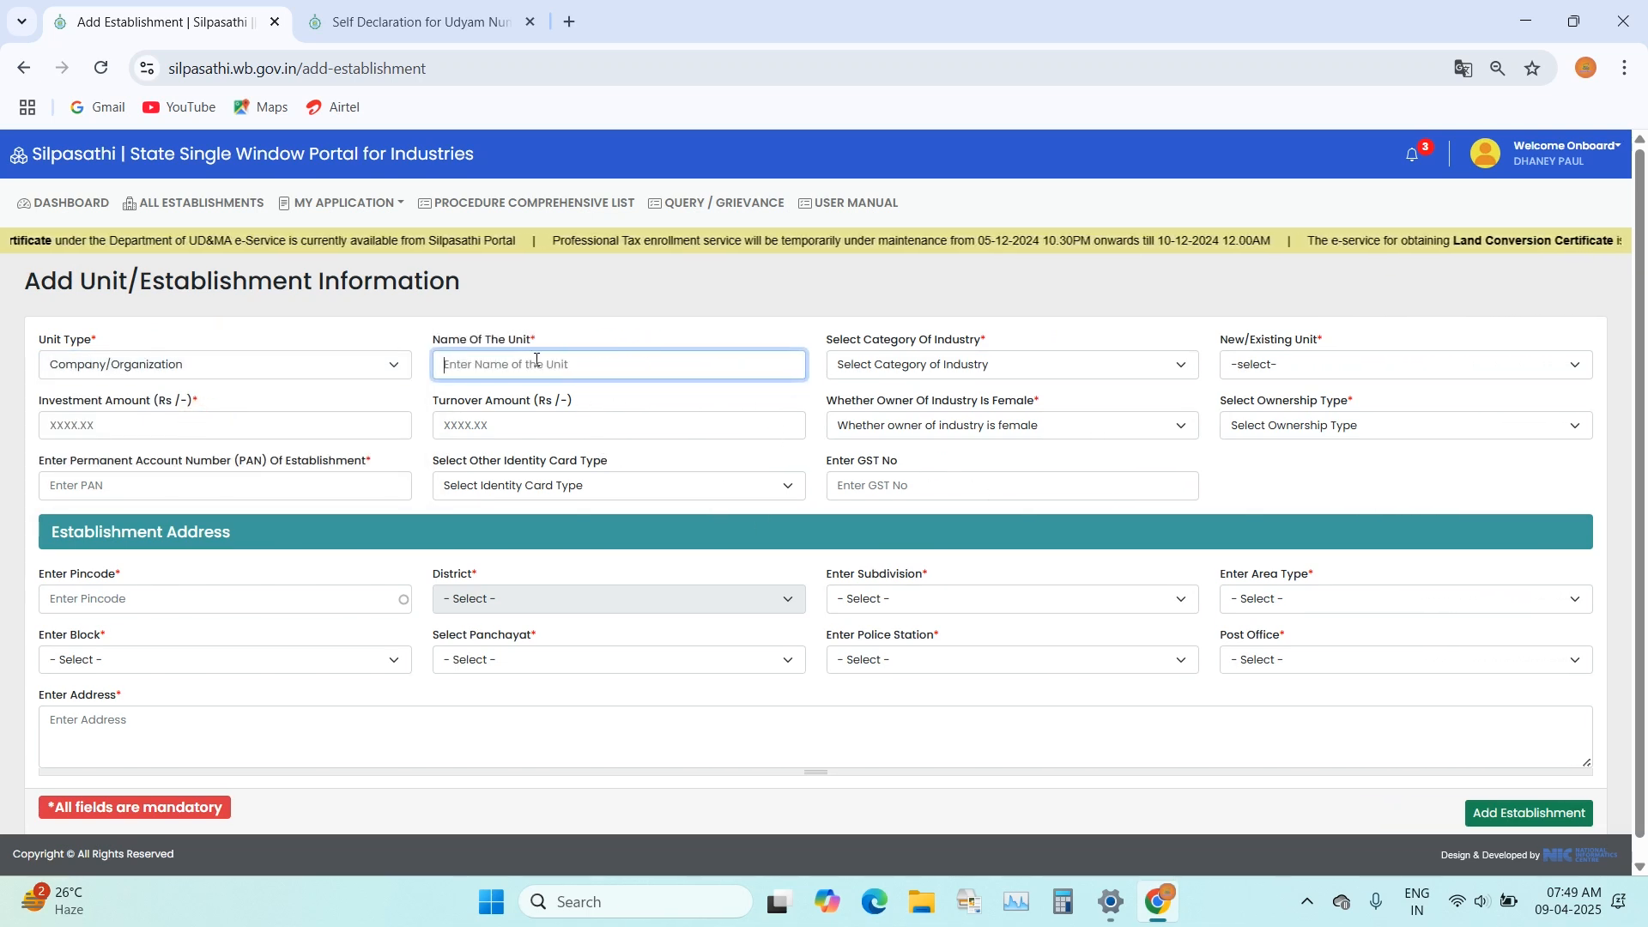
{"action": "type", "text": "digital seva"}
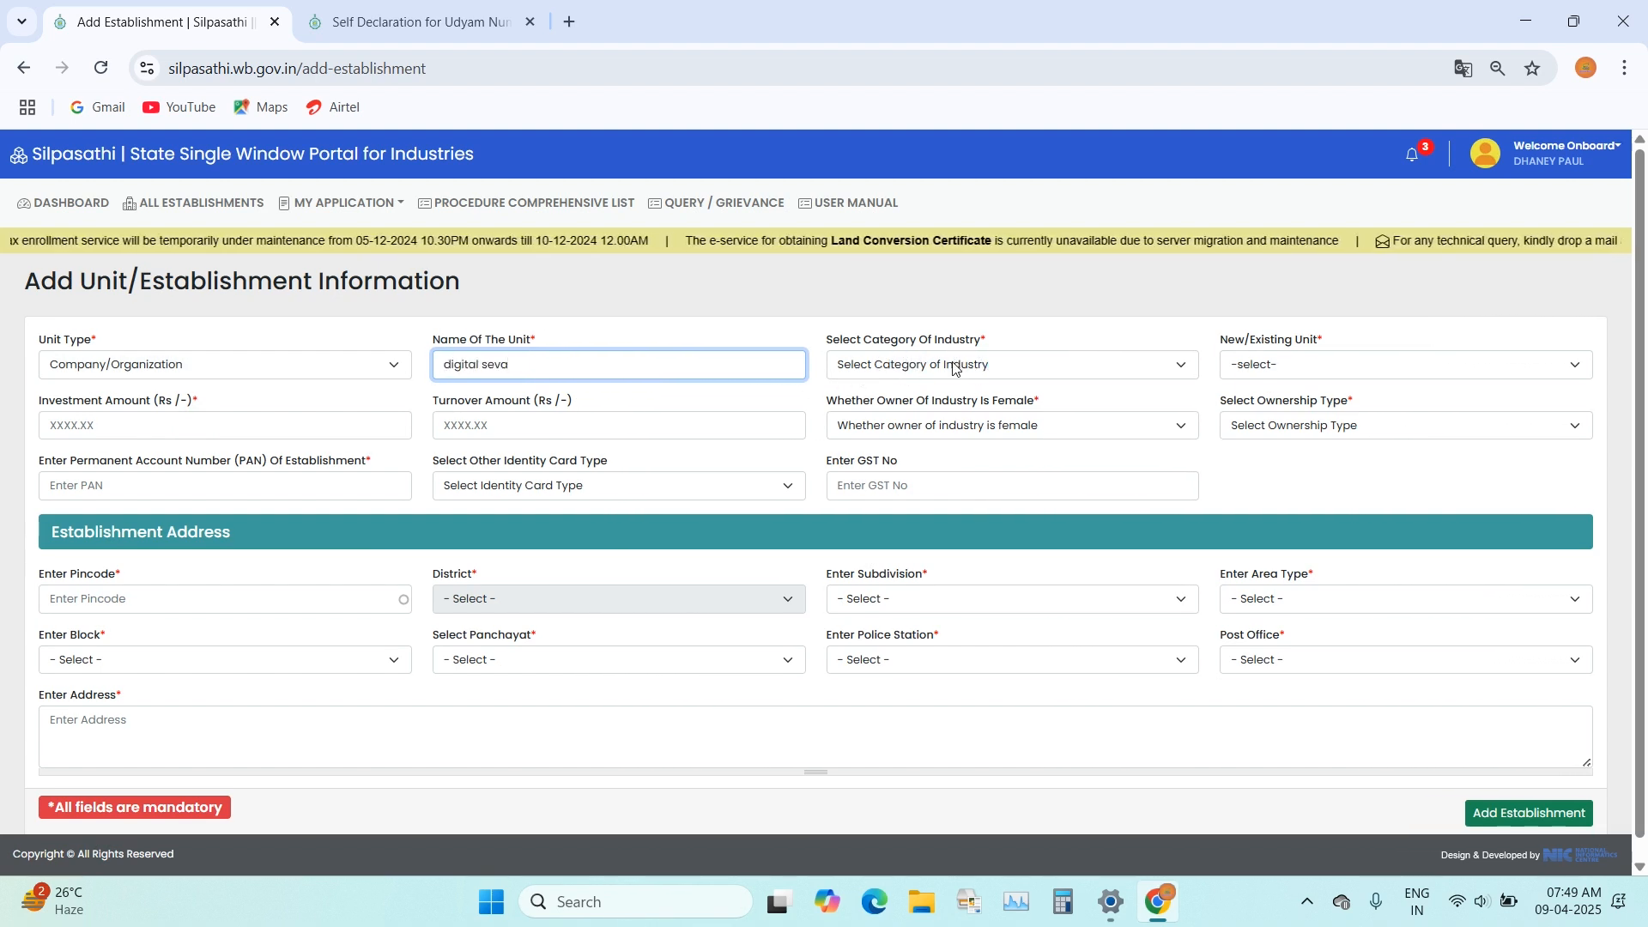
{"action": "left_click", "coordinate": [985, 364]}
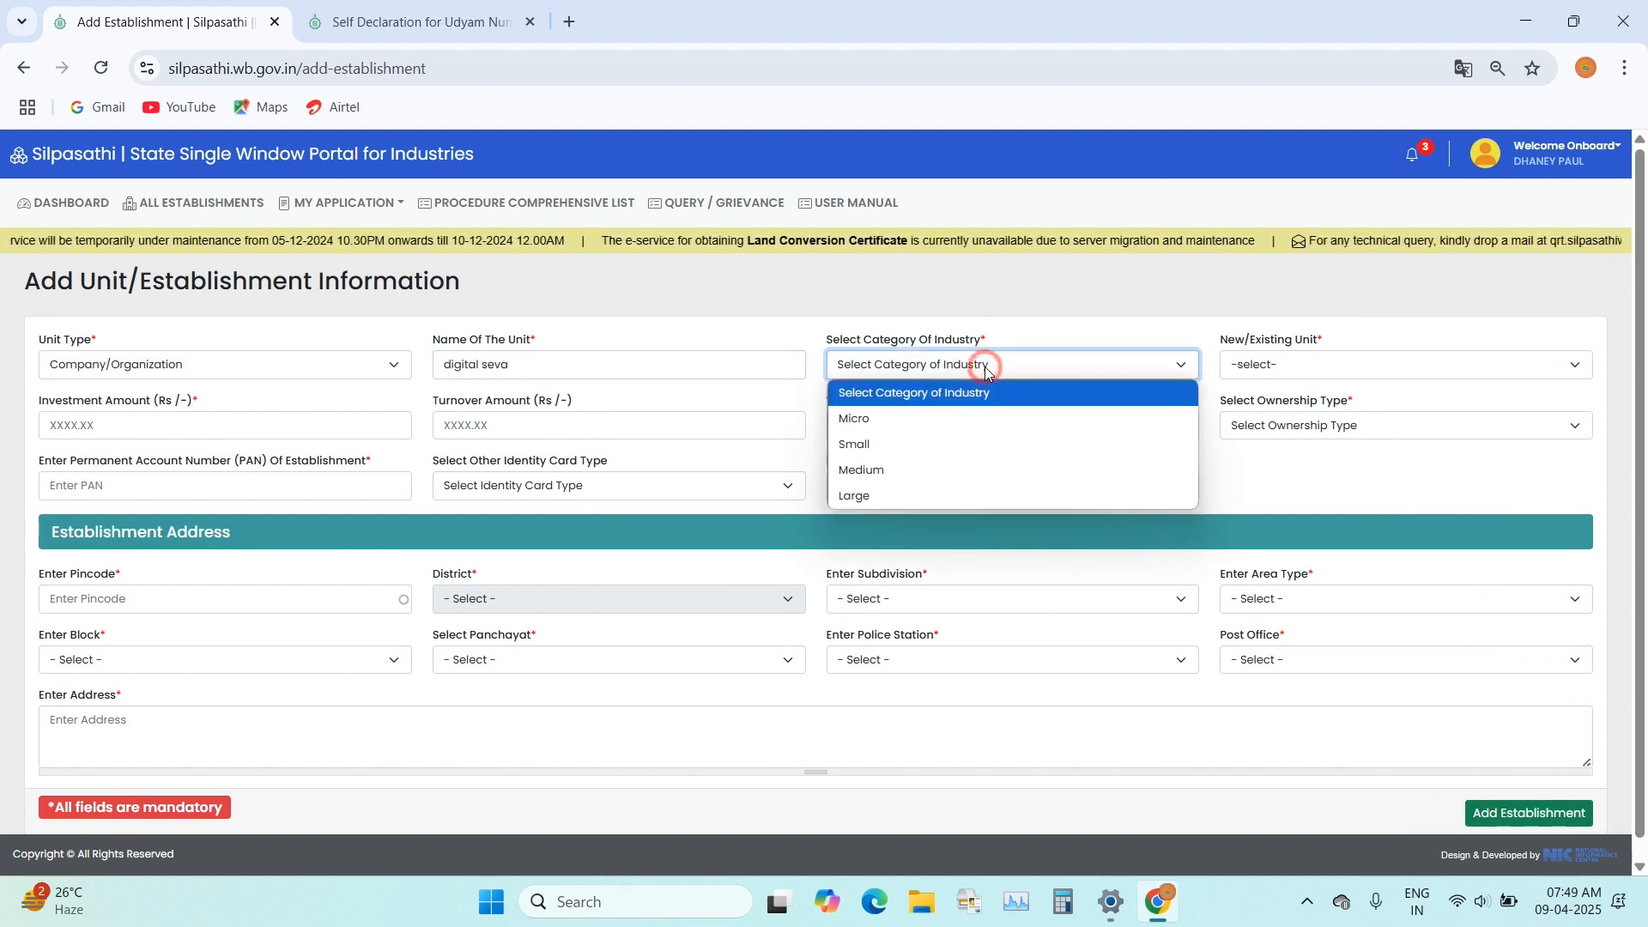
{"action": "left_click", "coordinate": [864, 420]}
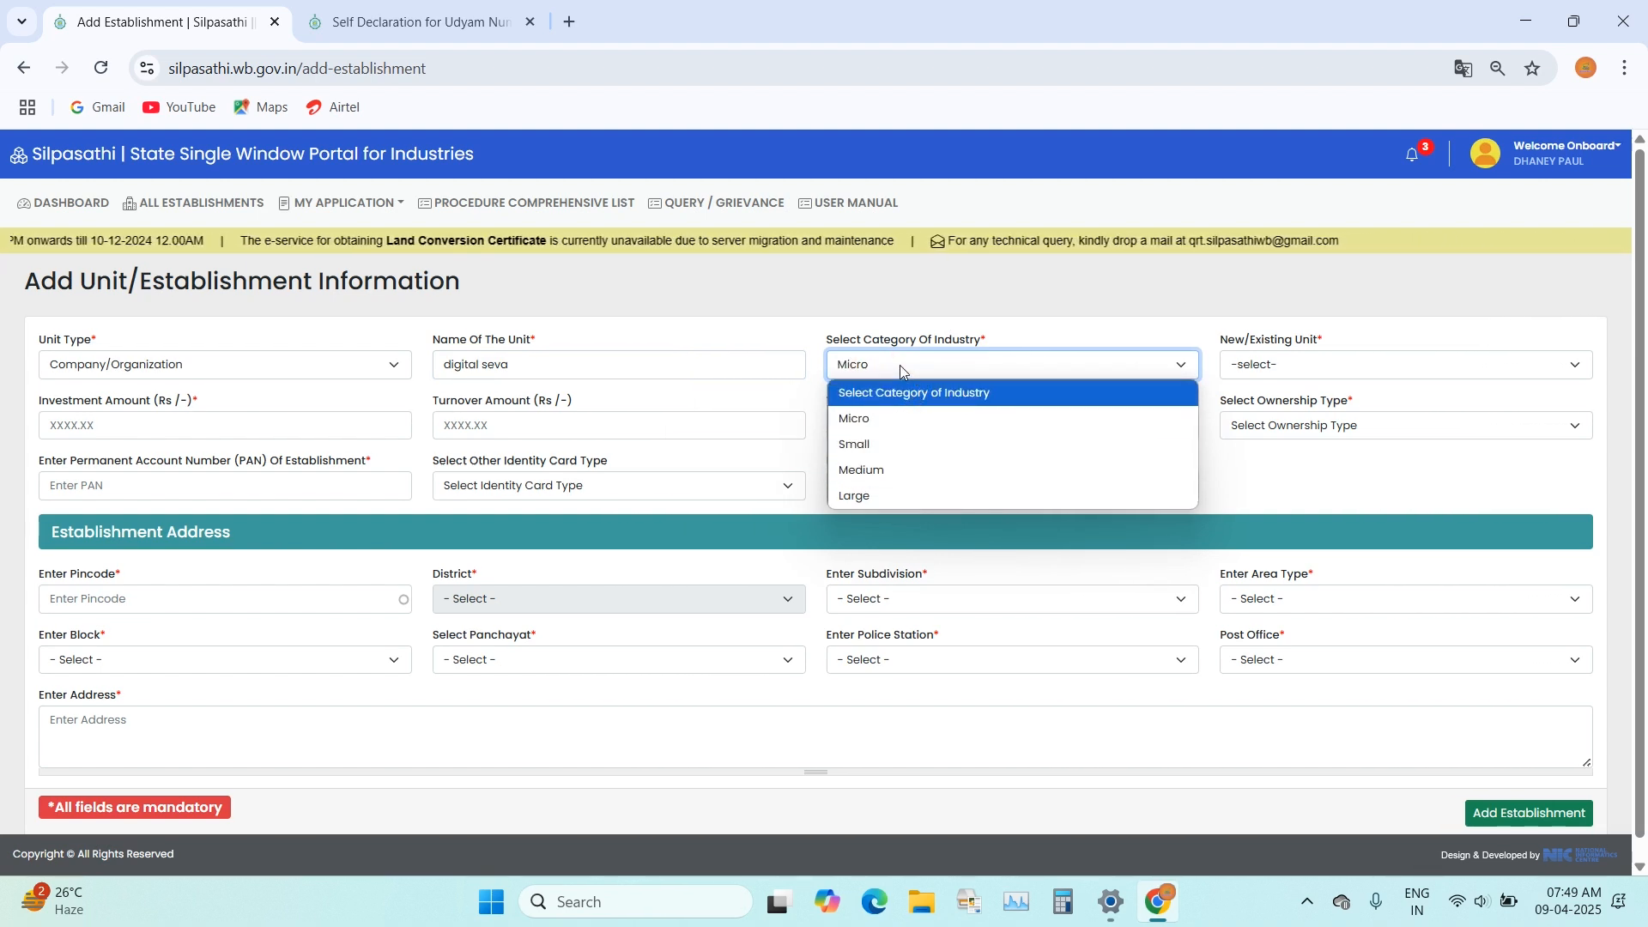
{"action": "left_click", "coordinate": [869, 422]}
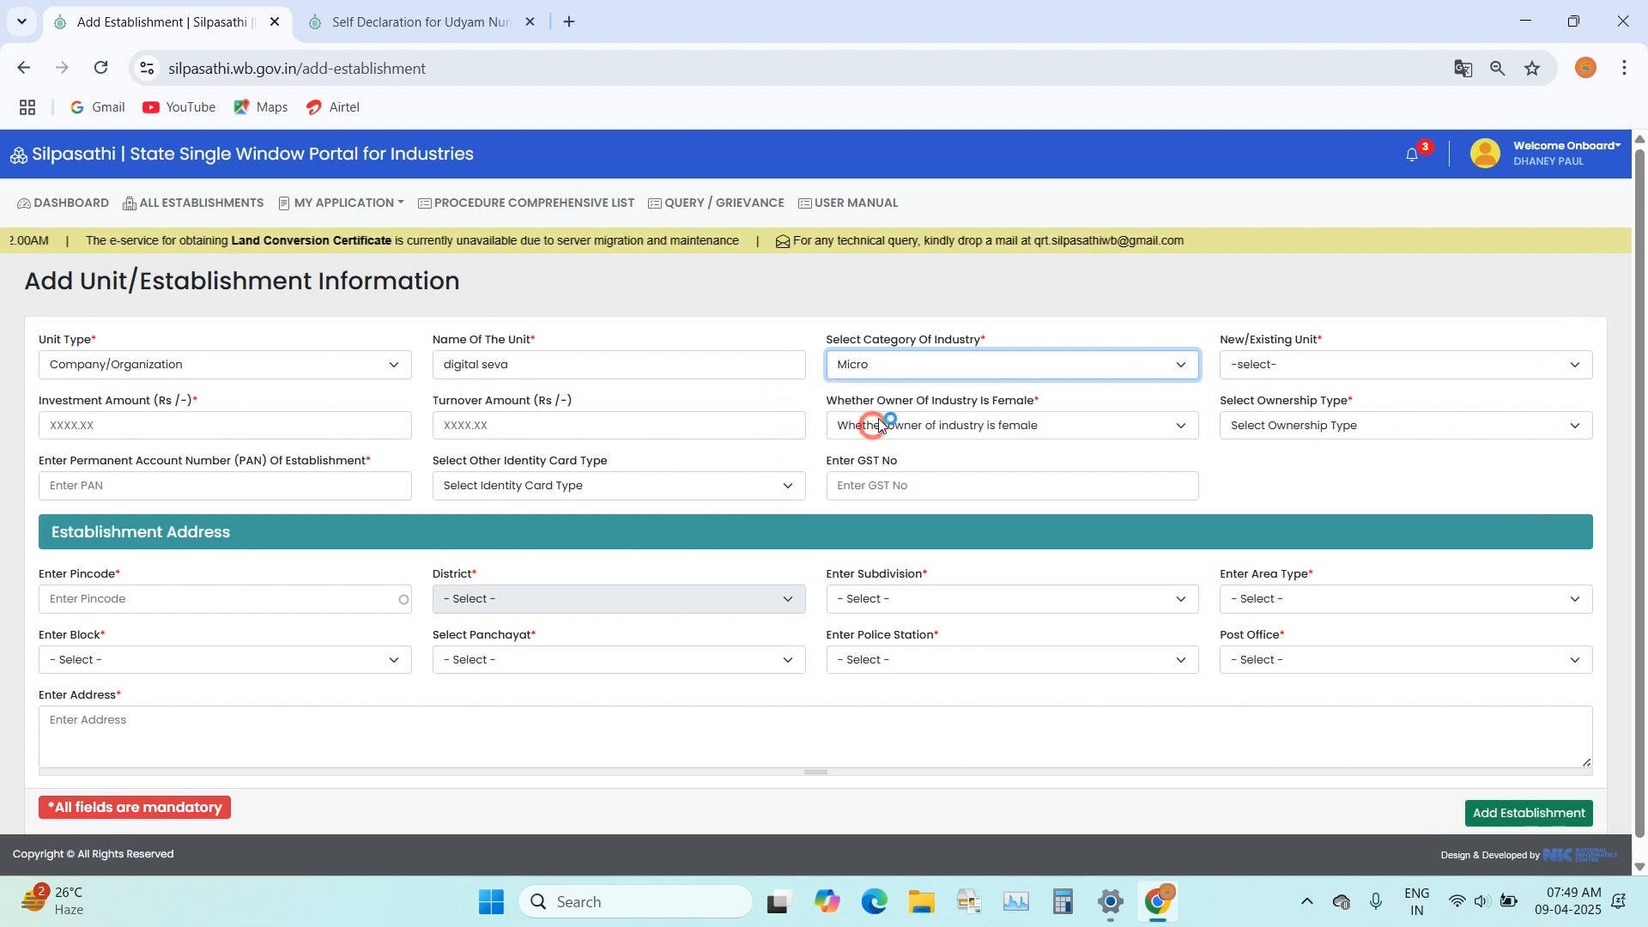
Step: Mark the unit as New and enter an investment amount of Rs 200000
{"action": "left_click", "coordinate": [1274, 365]}
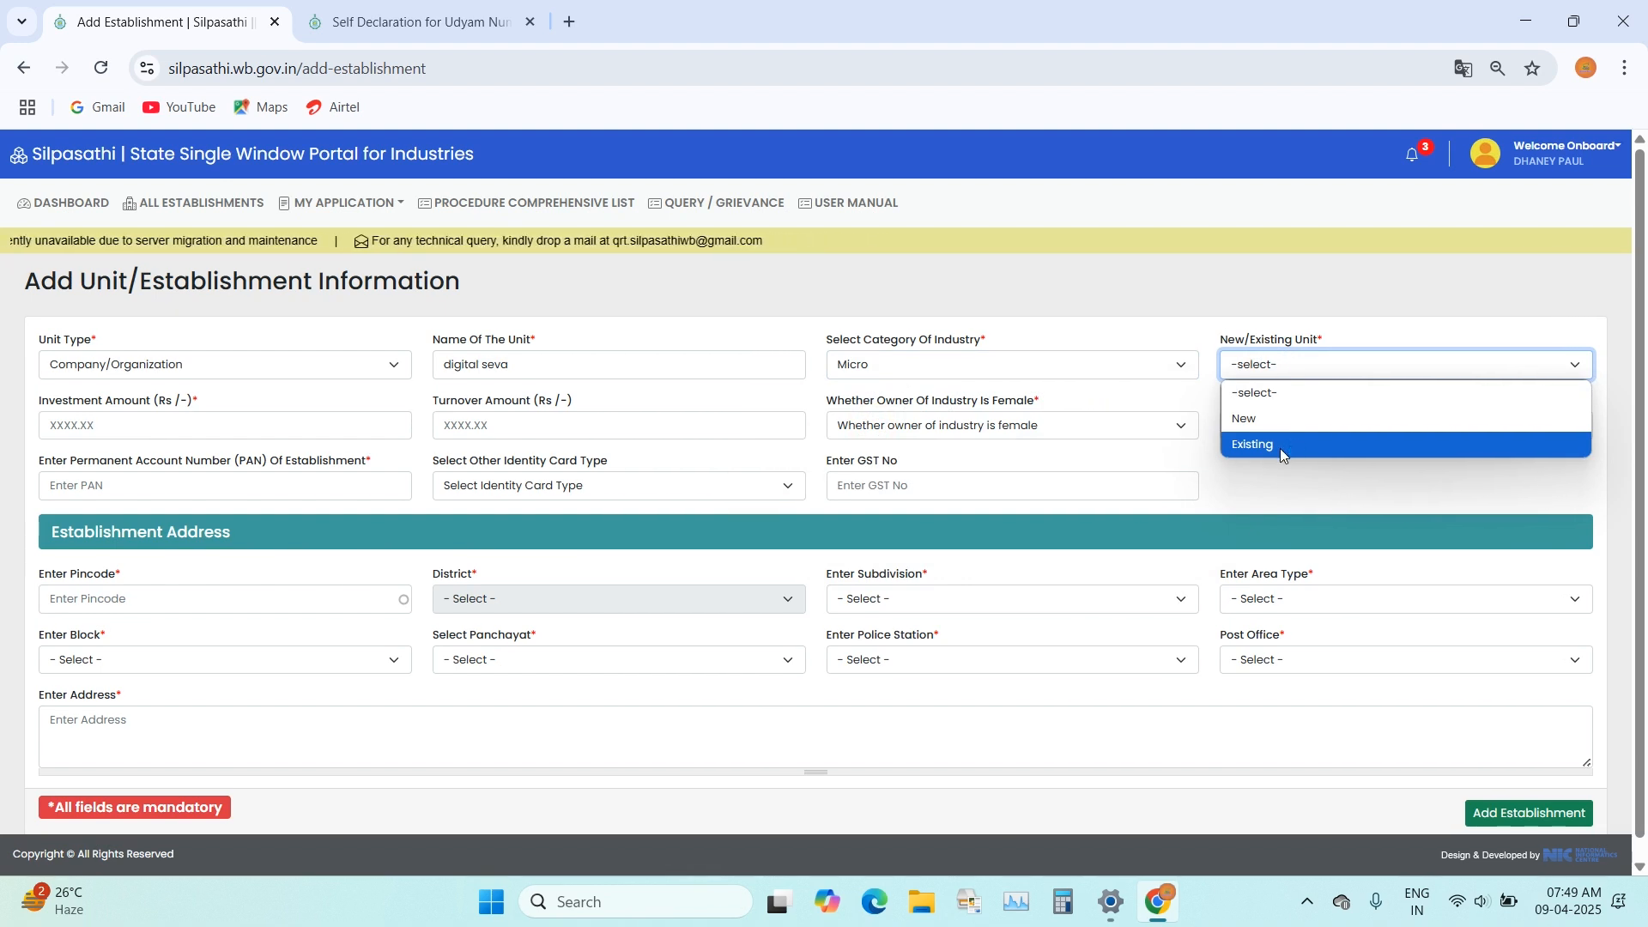
{"action": "left_click", "coordinate": [1282, 421]}
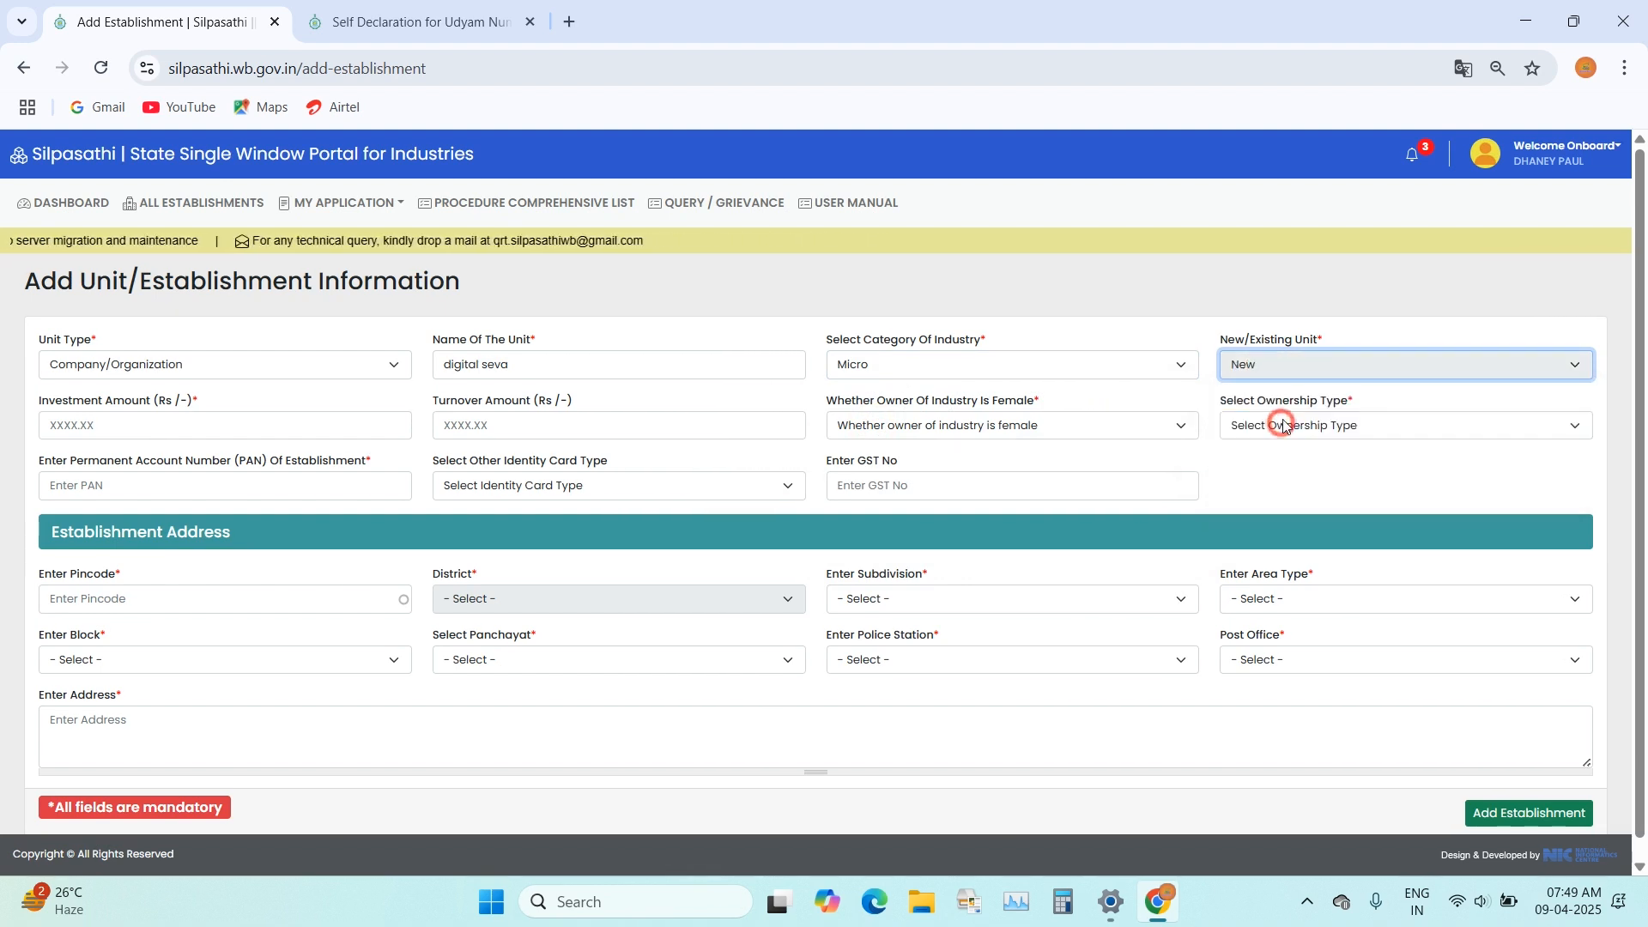
{"action": "left_click", "coordinate": [94, 424]}
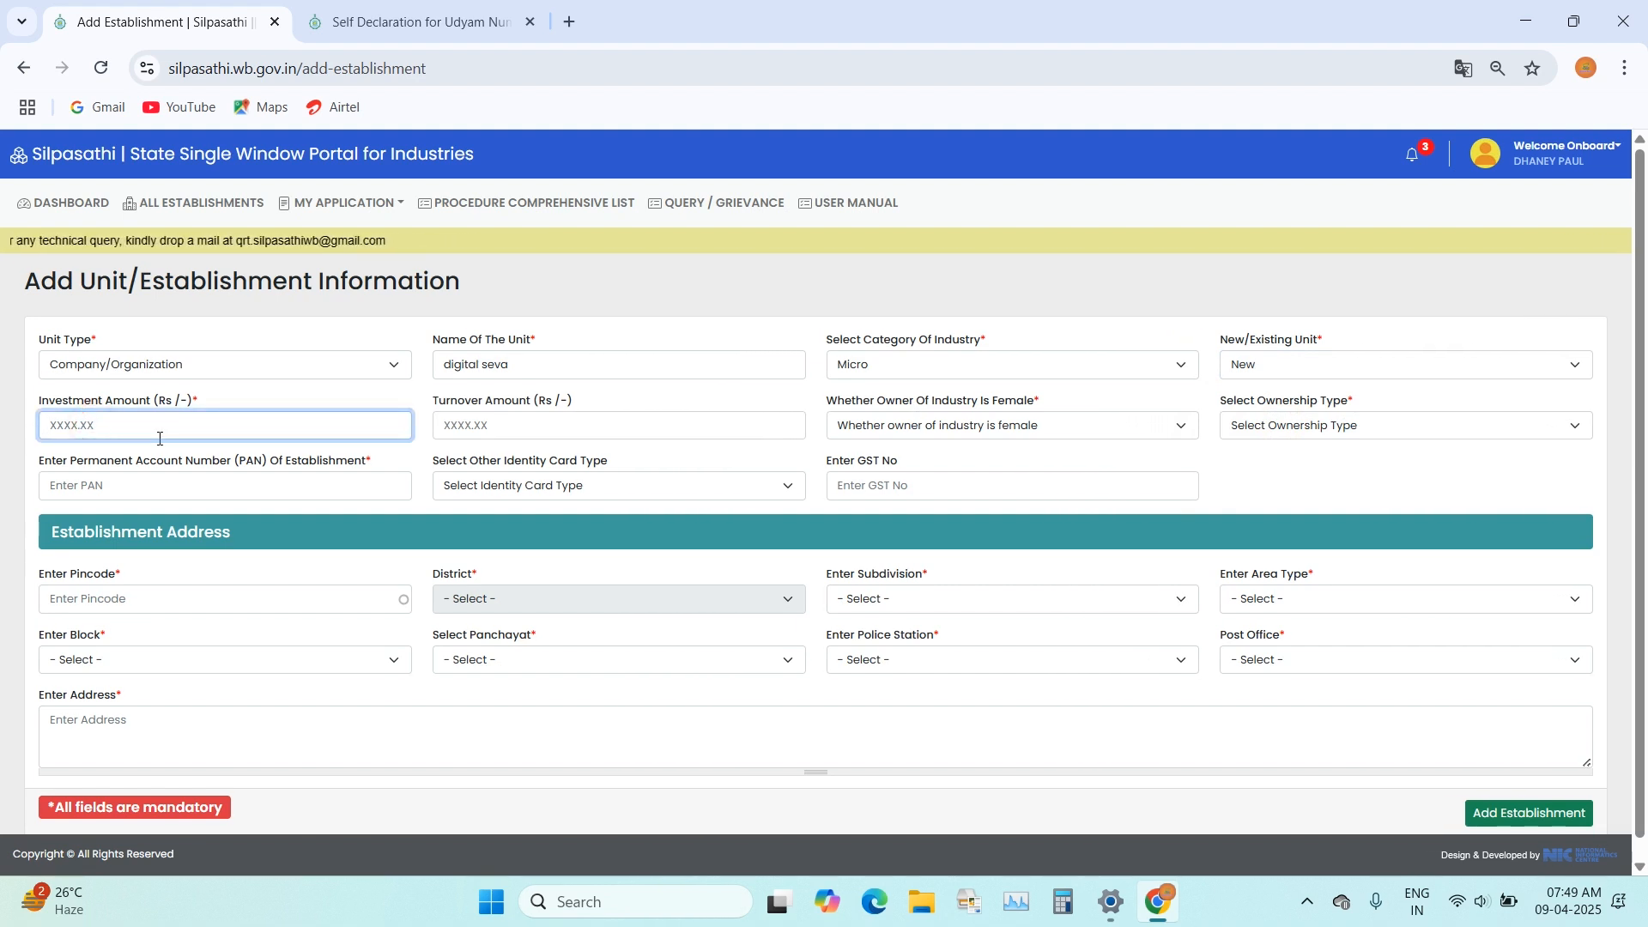
{"action": "type", "text": "200000"}
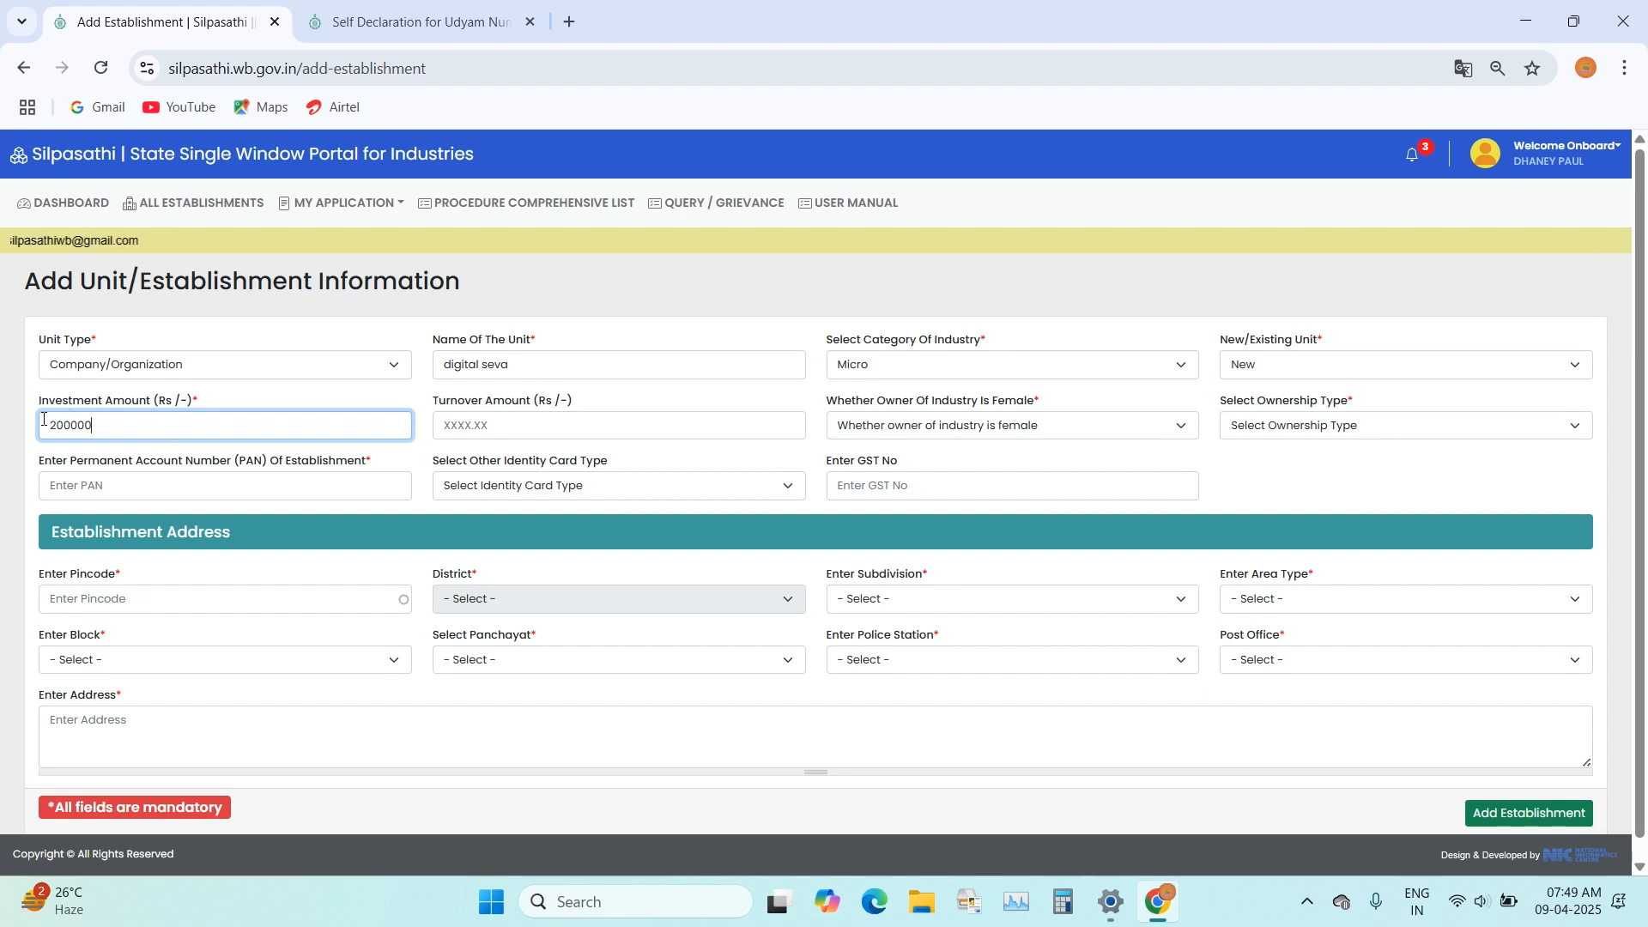
Step: Check the category of industry options, keeping Micro, and enter a turnover amount of Rs 50000
{"action": "left_click", "coordinate": [884, 365]}
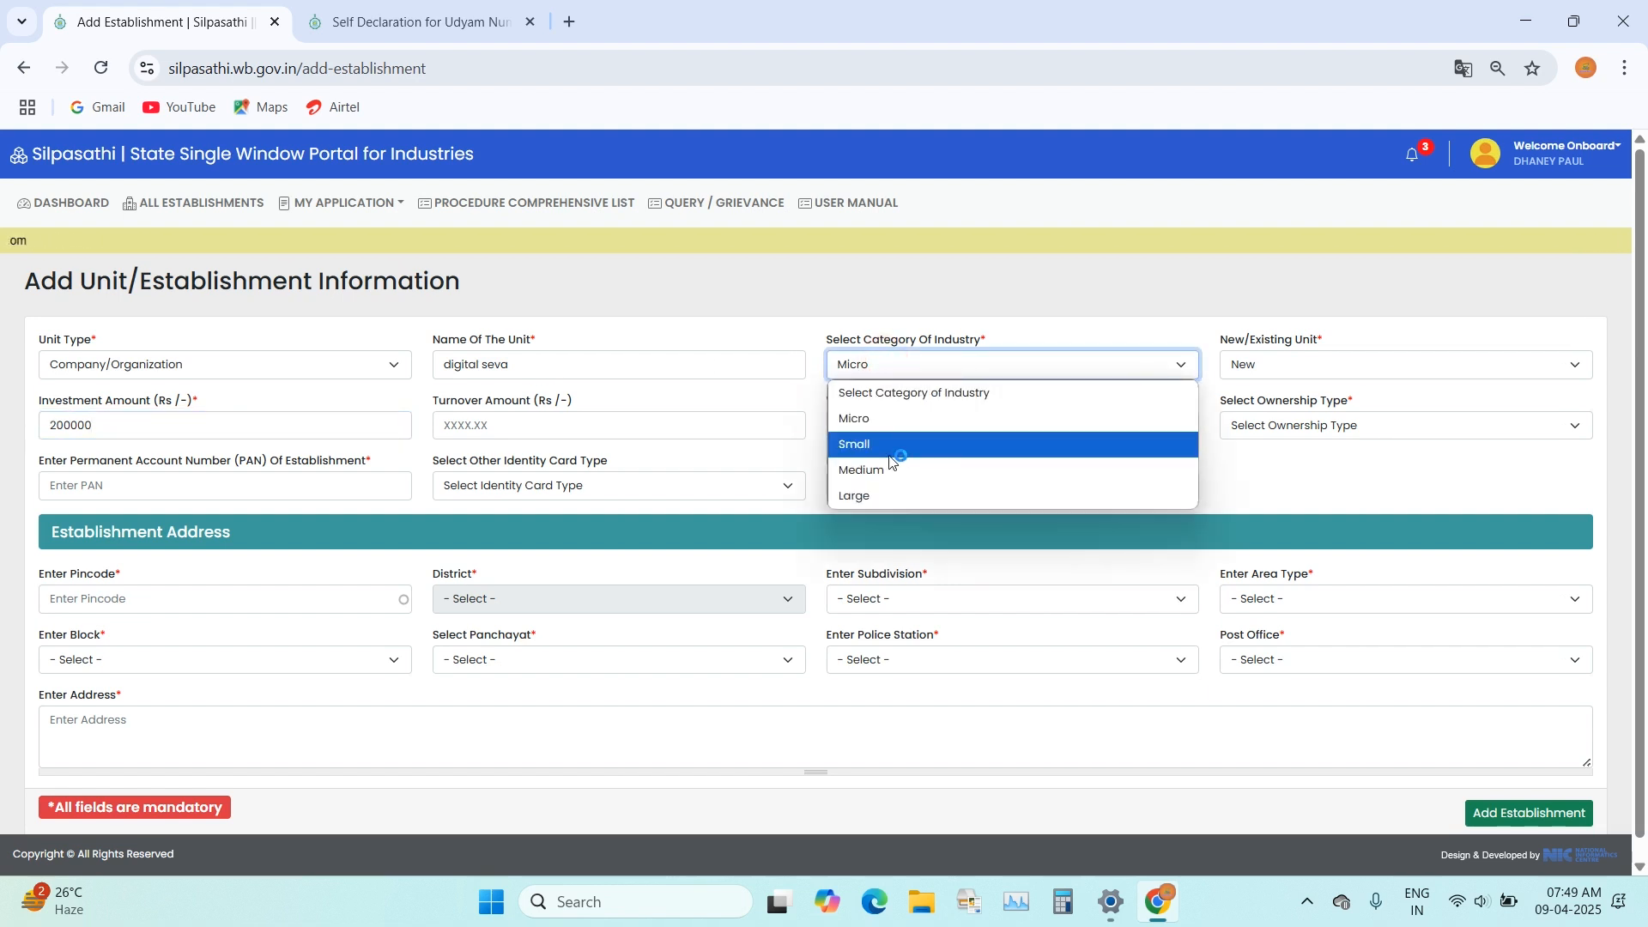
{"action": "left_click", "coordinate": [869, 337]}
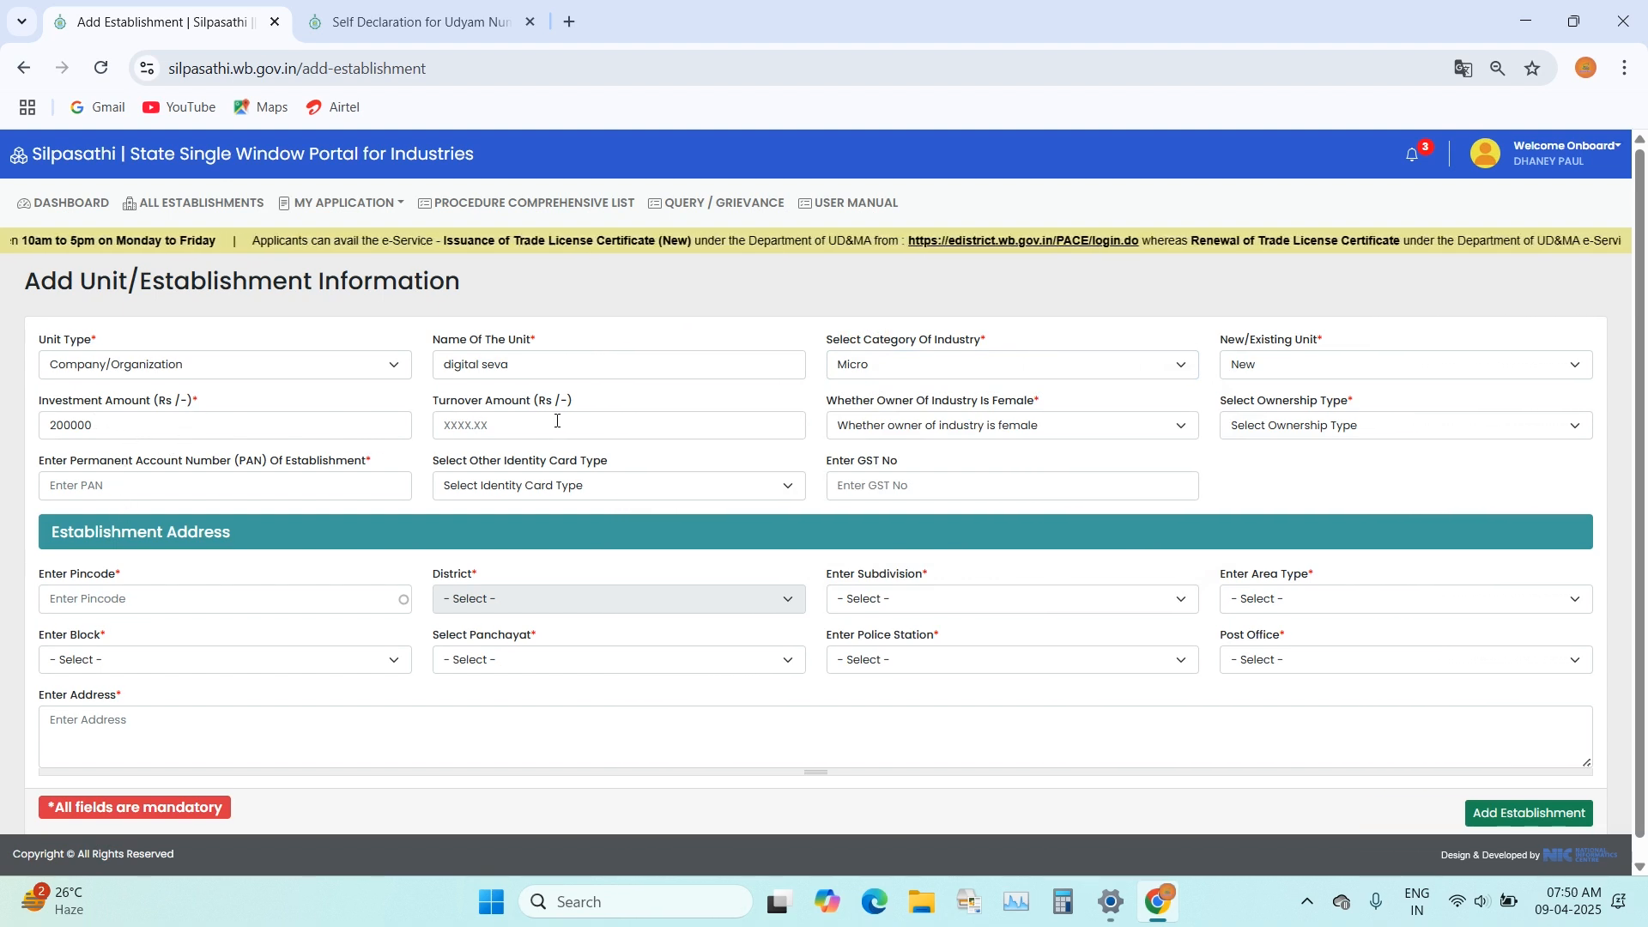
{"action": "left_click", "coordinate": [606, 425]}
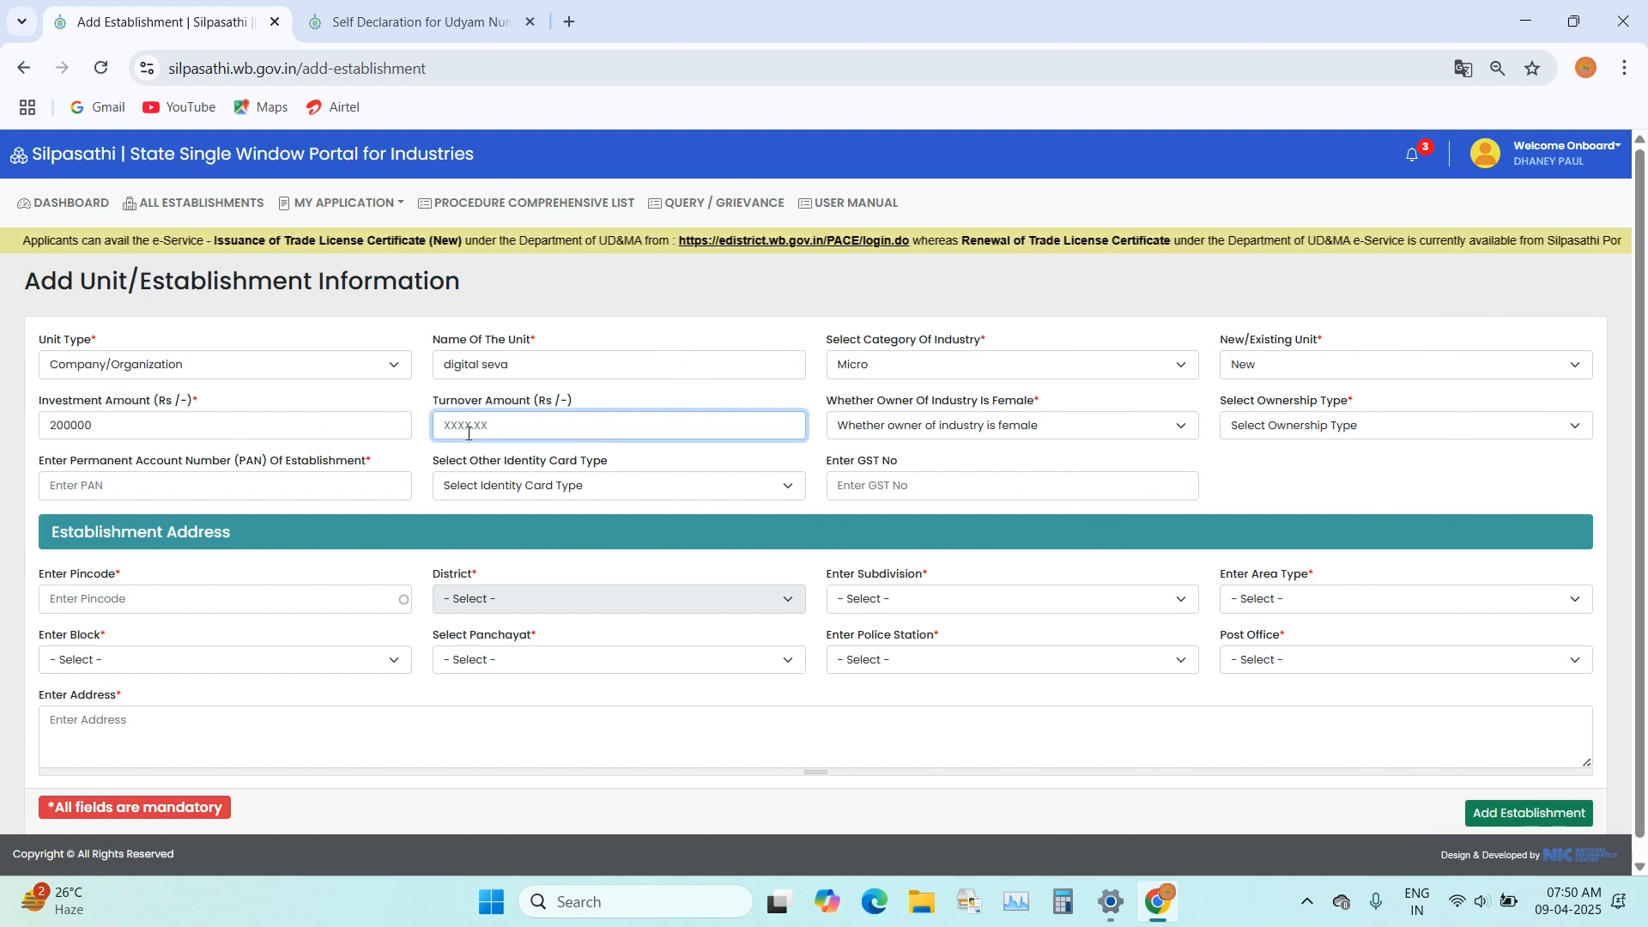
{"action": "type", "text": "50000"}
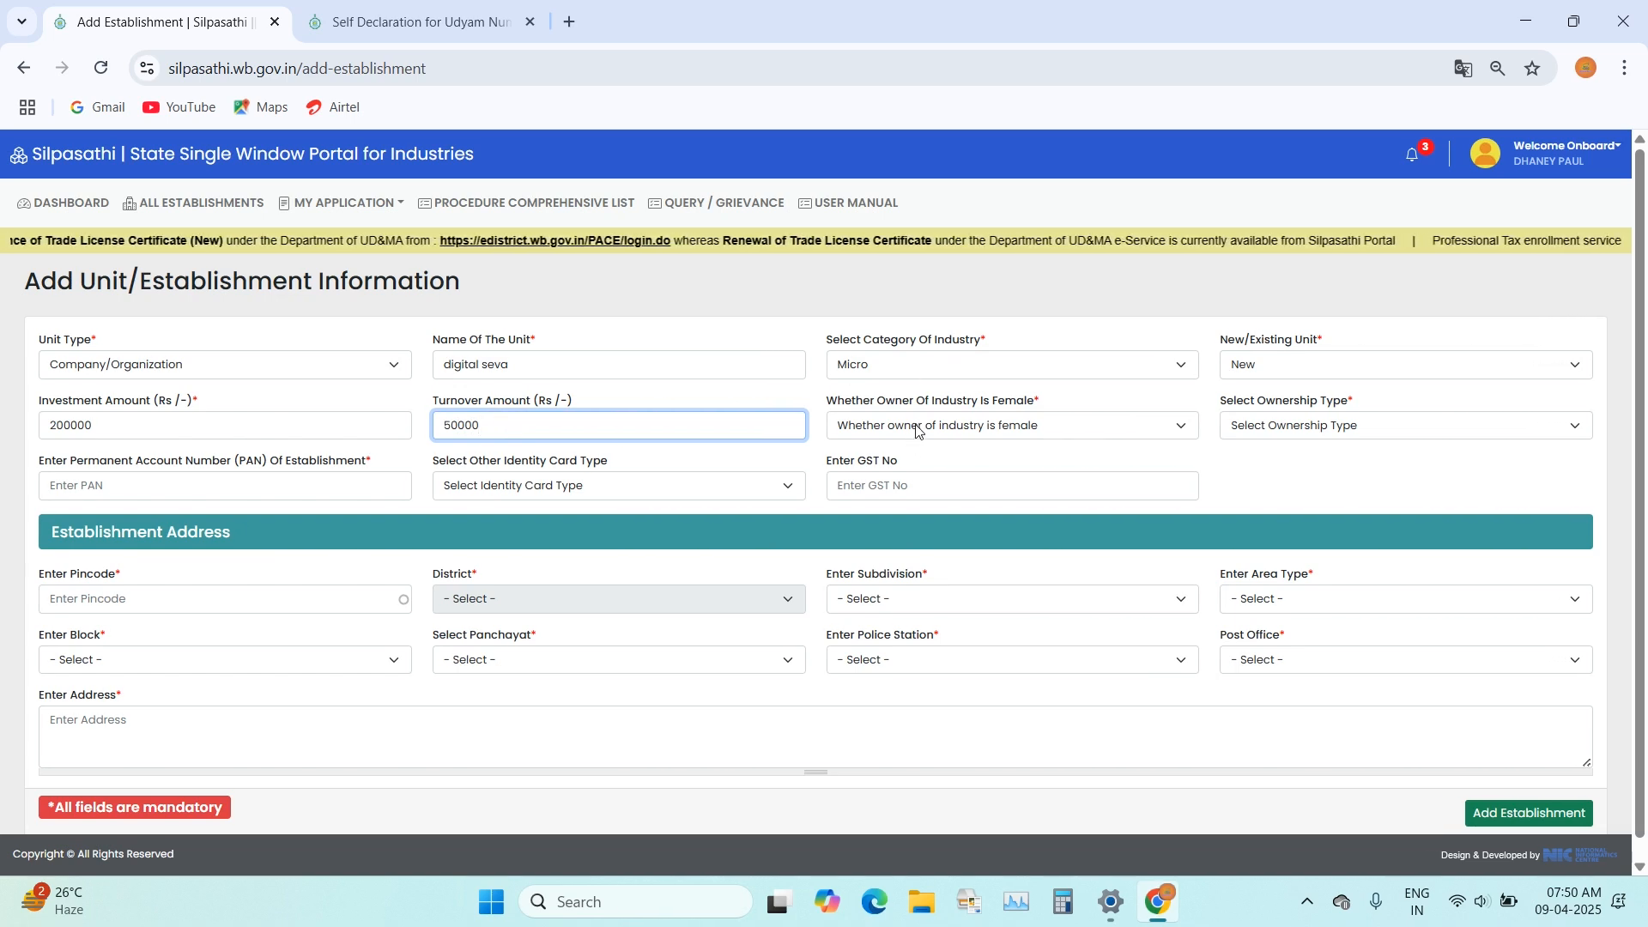
Step: State that the owner is not female and set the ownership type to Private with Proprietor as the ownership
{"action": "left_click", "coordinate": [1017, 432]}
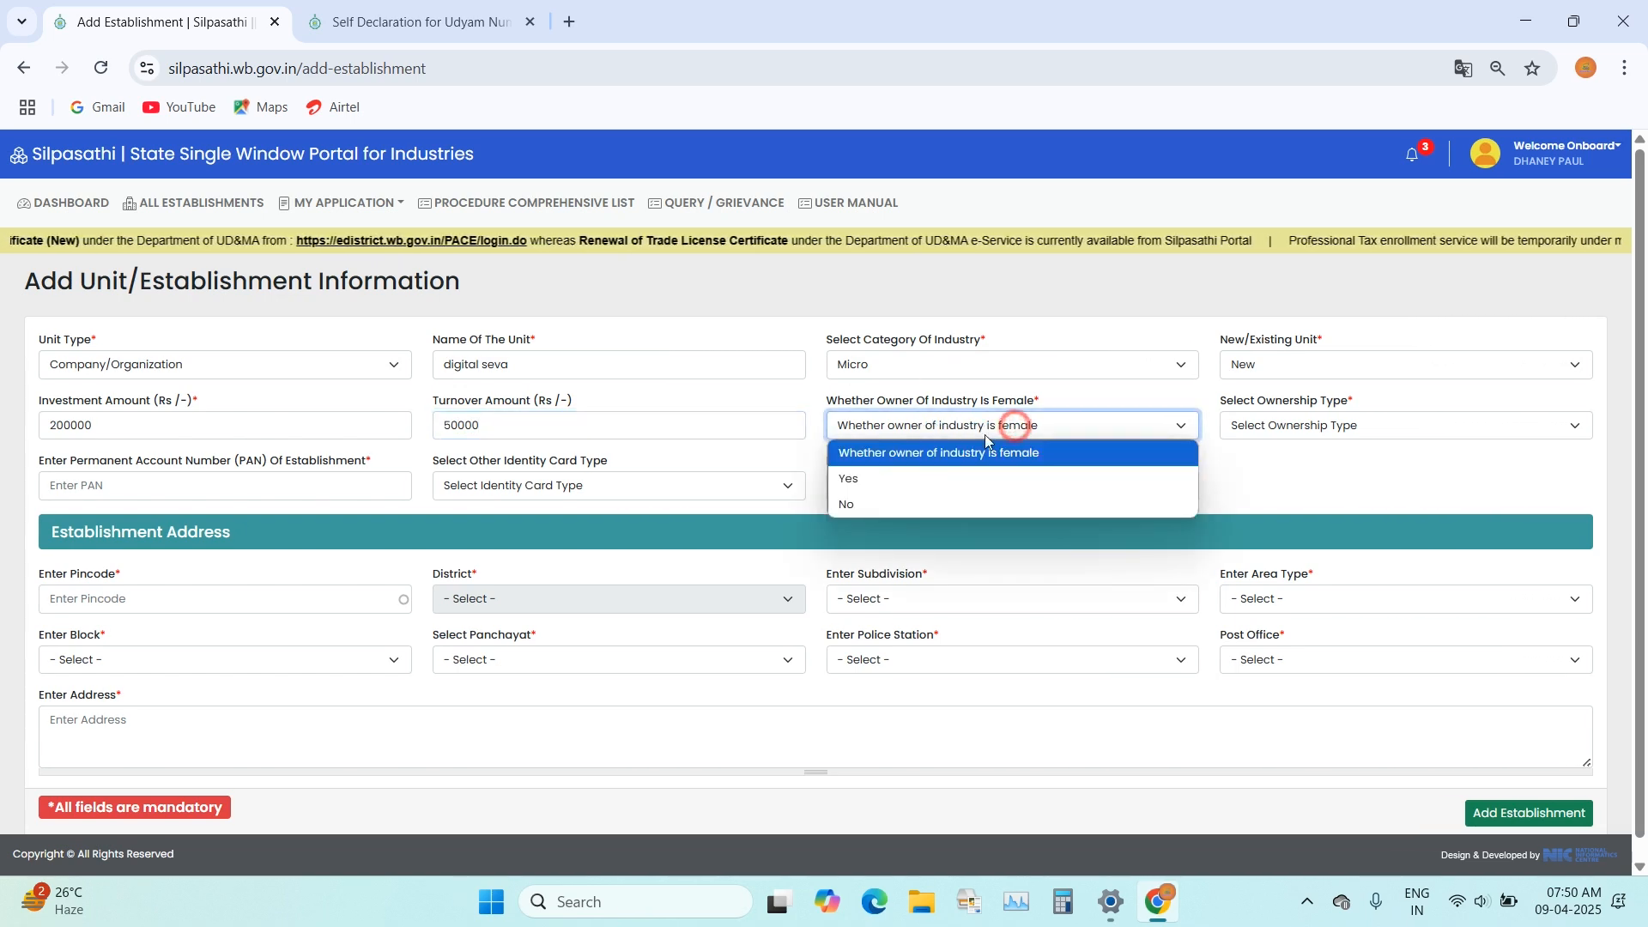
{"action": "left_click", "coordinate": [872, 504]}
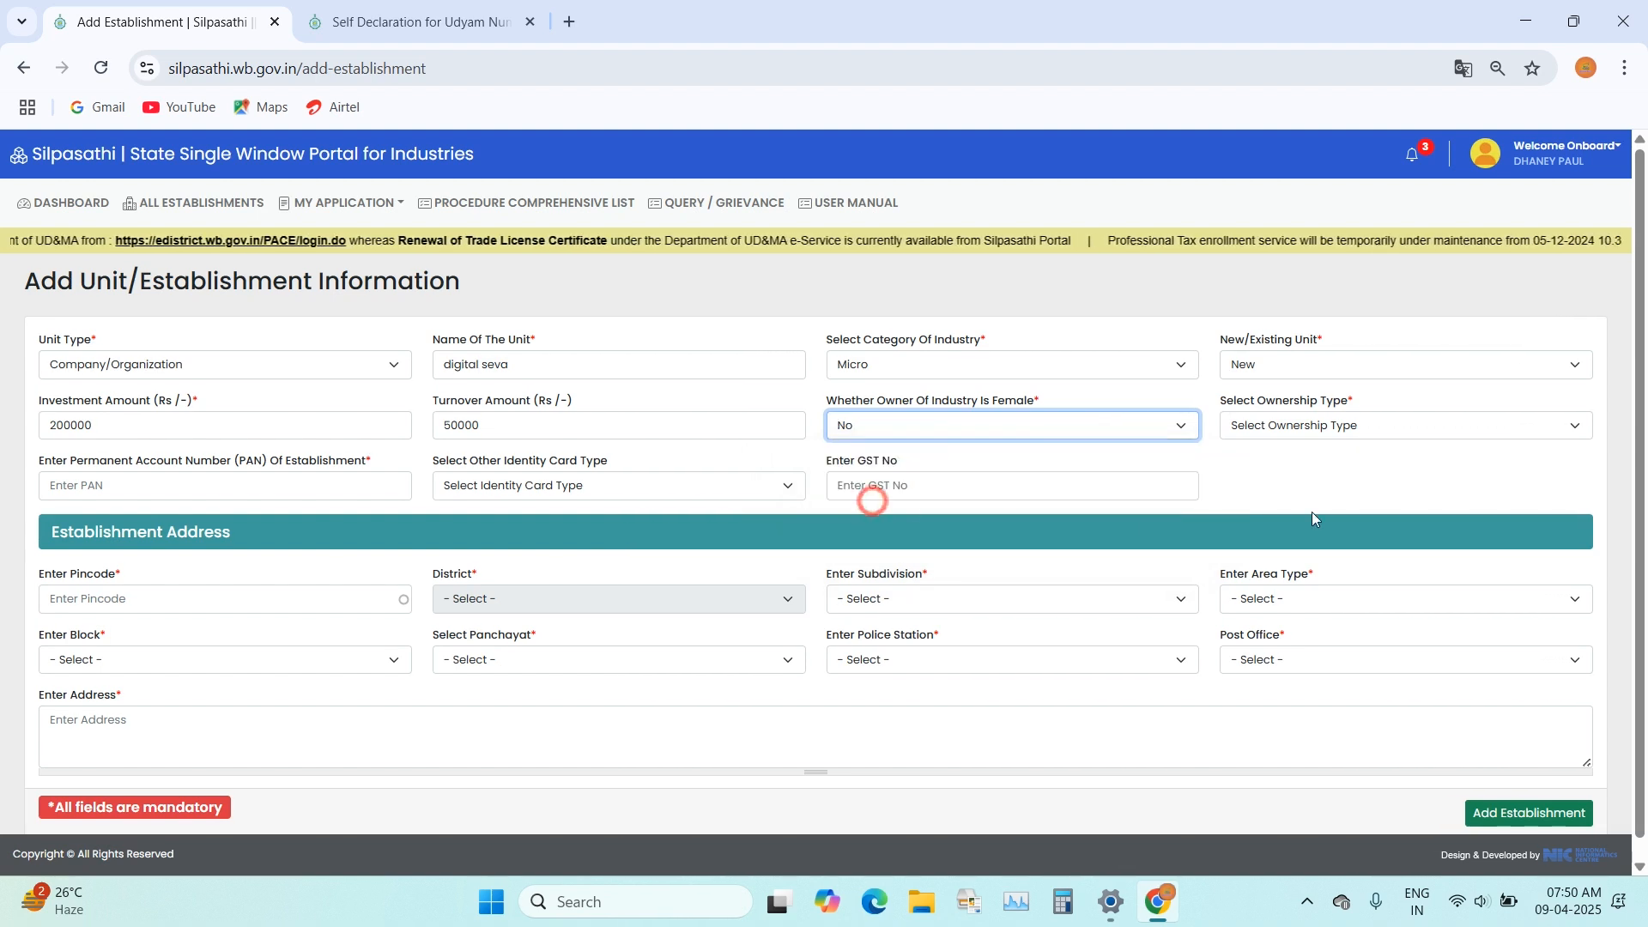
{"action": "left_click", "coordinate": [1345, 439]}
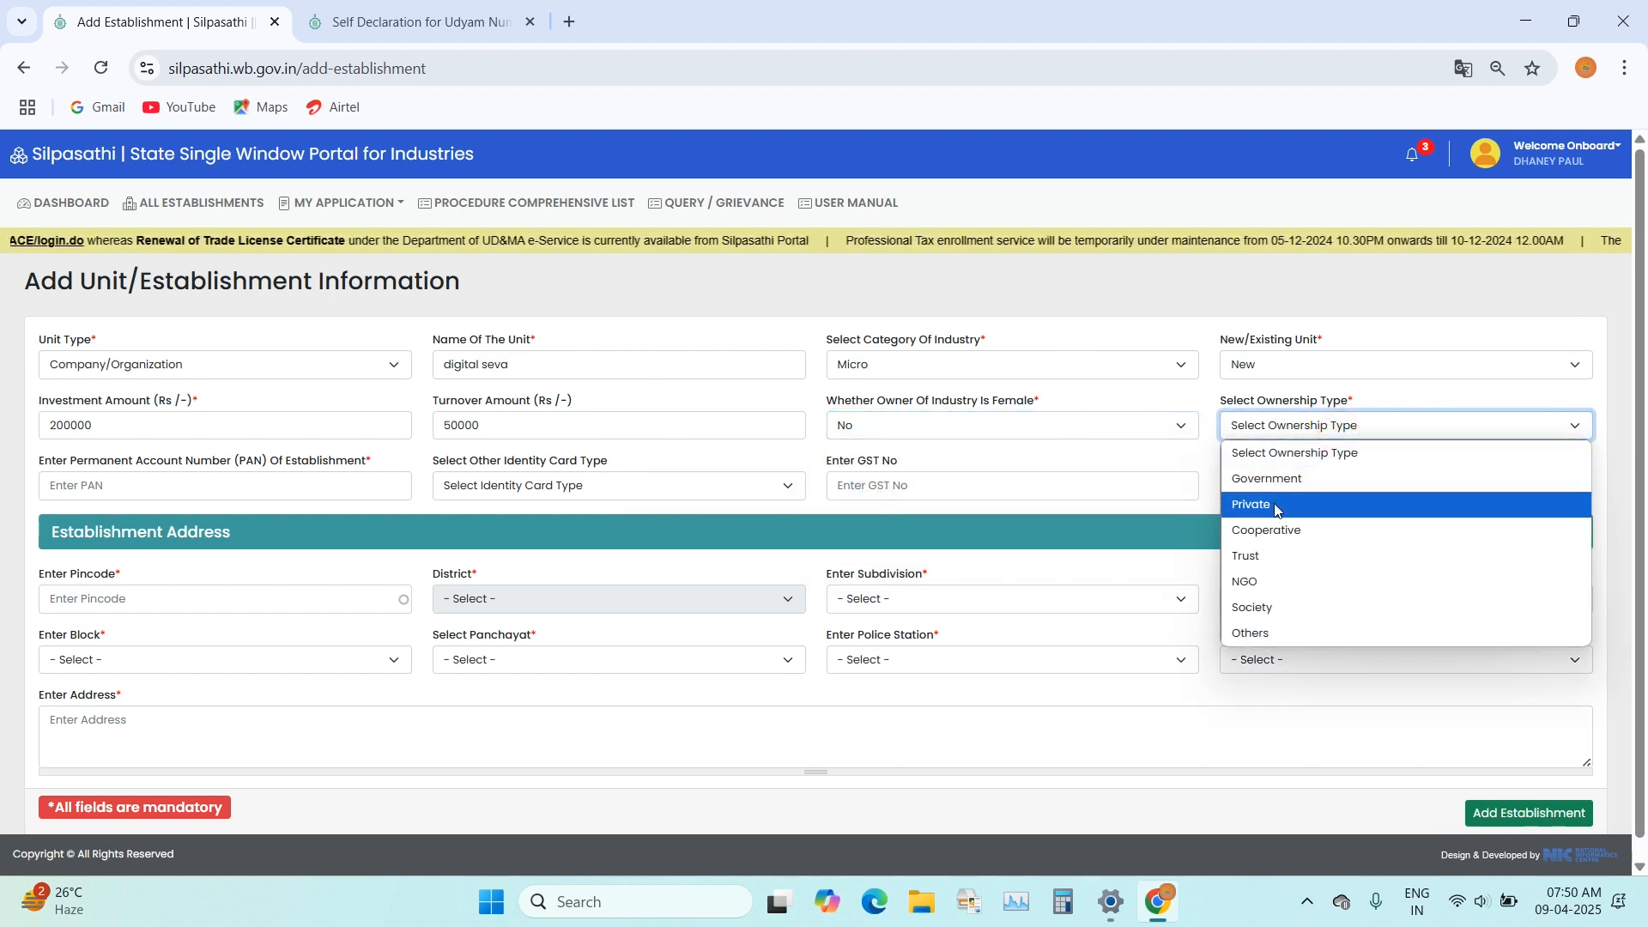
{"action": "left_click", "coordinate": [1300, 507]}
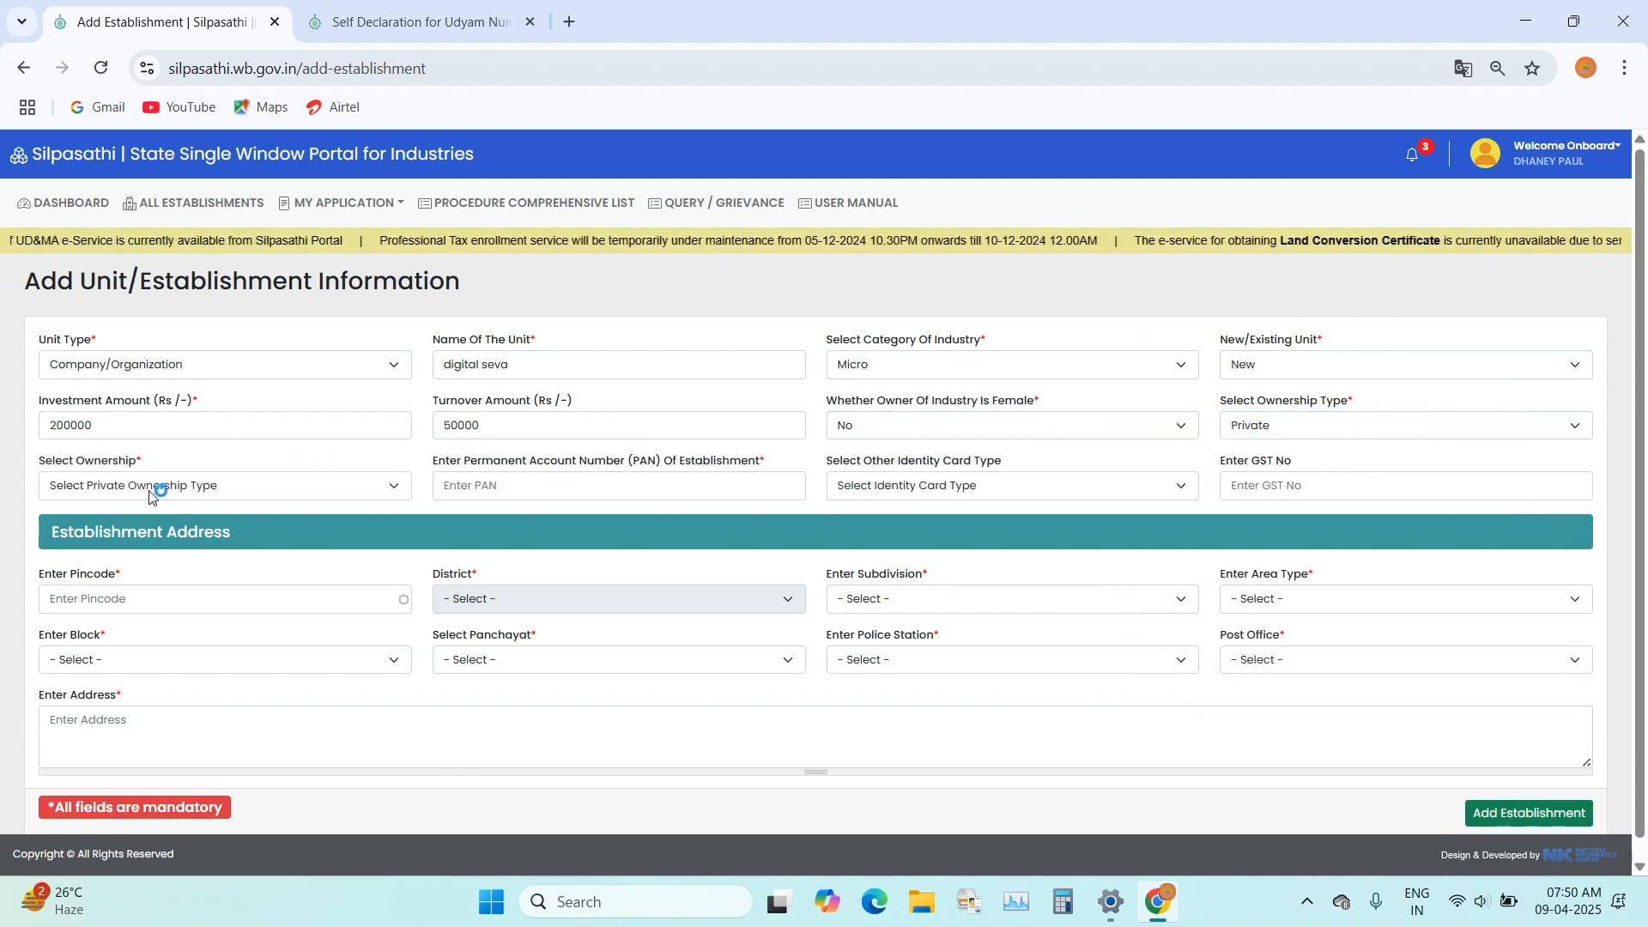
{"action": "left_click", "coordinate": [171, 489]}
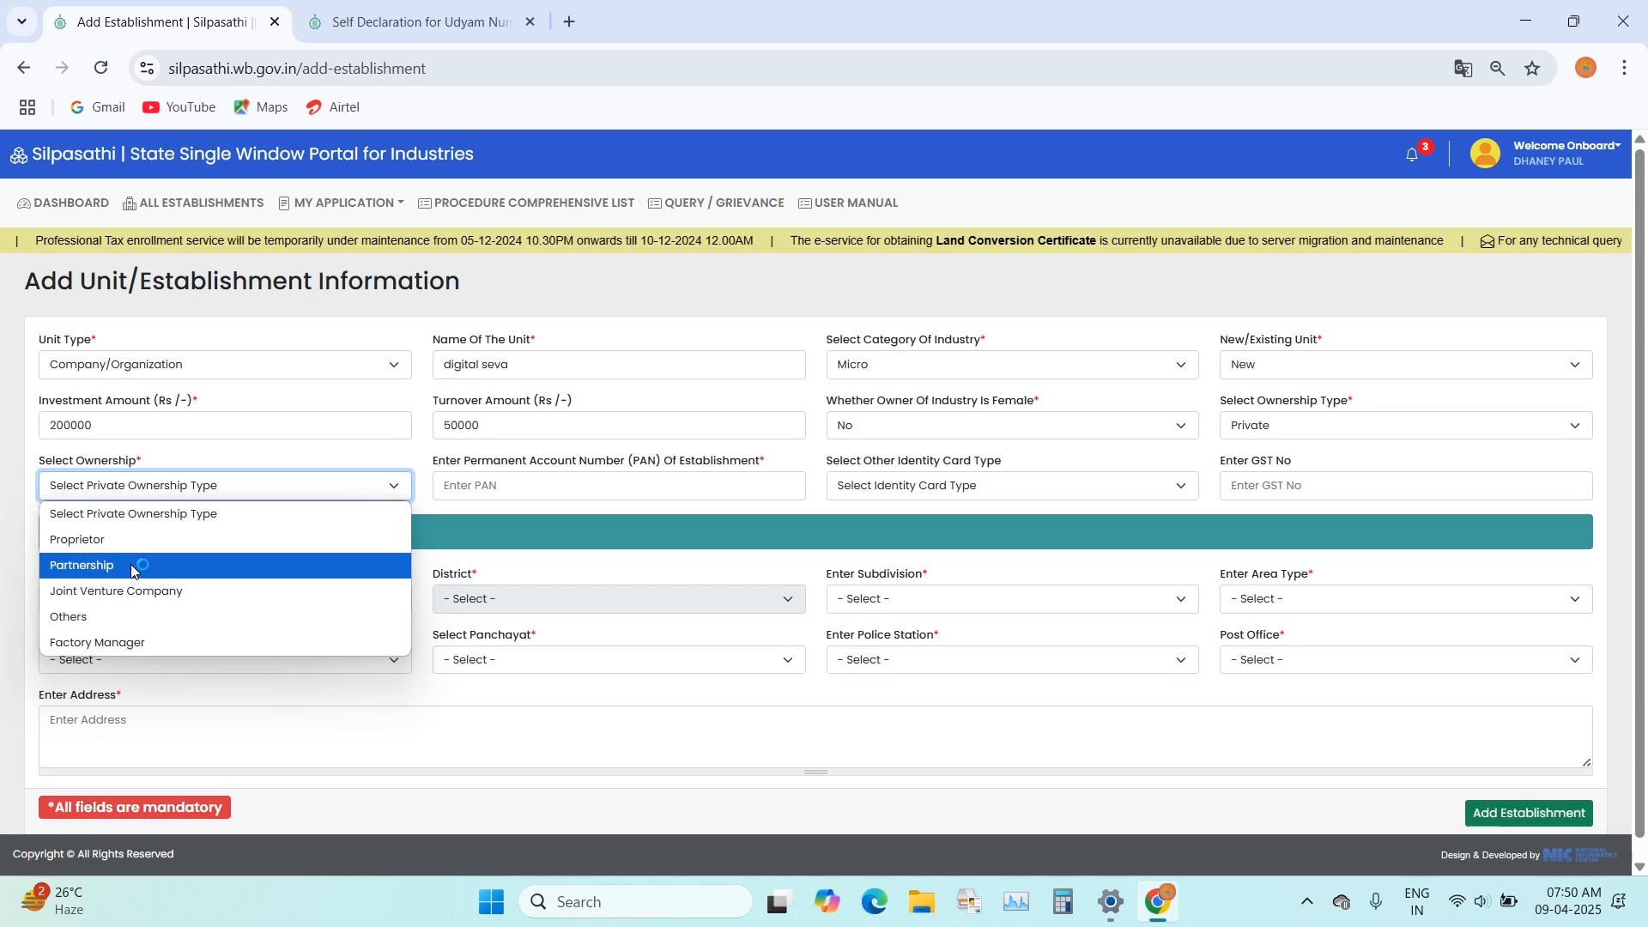
{"action": "left_click", "coordinate": [121, 540]}
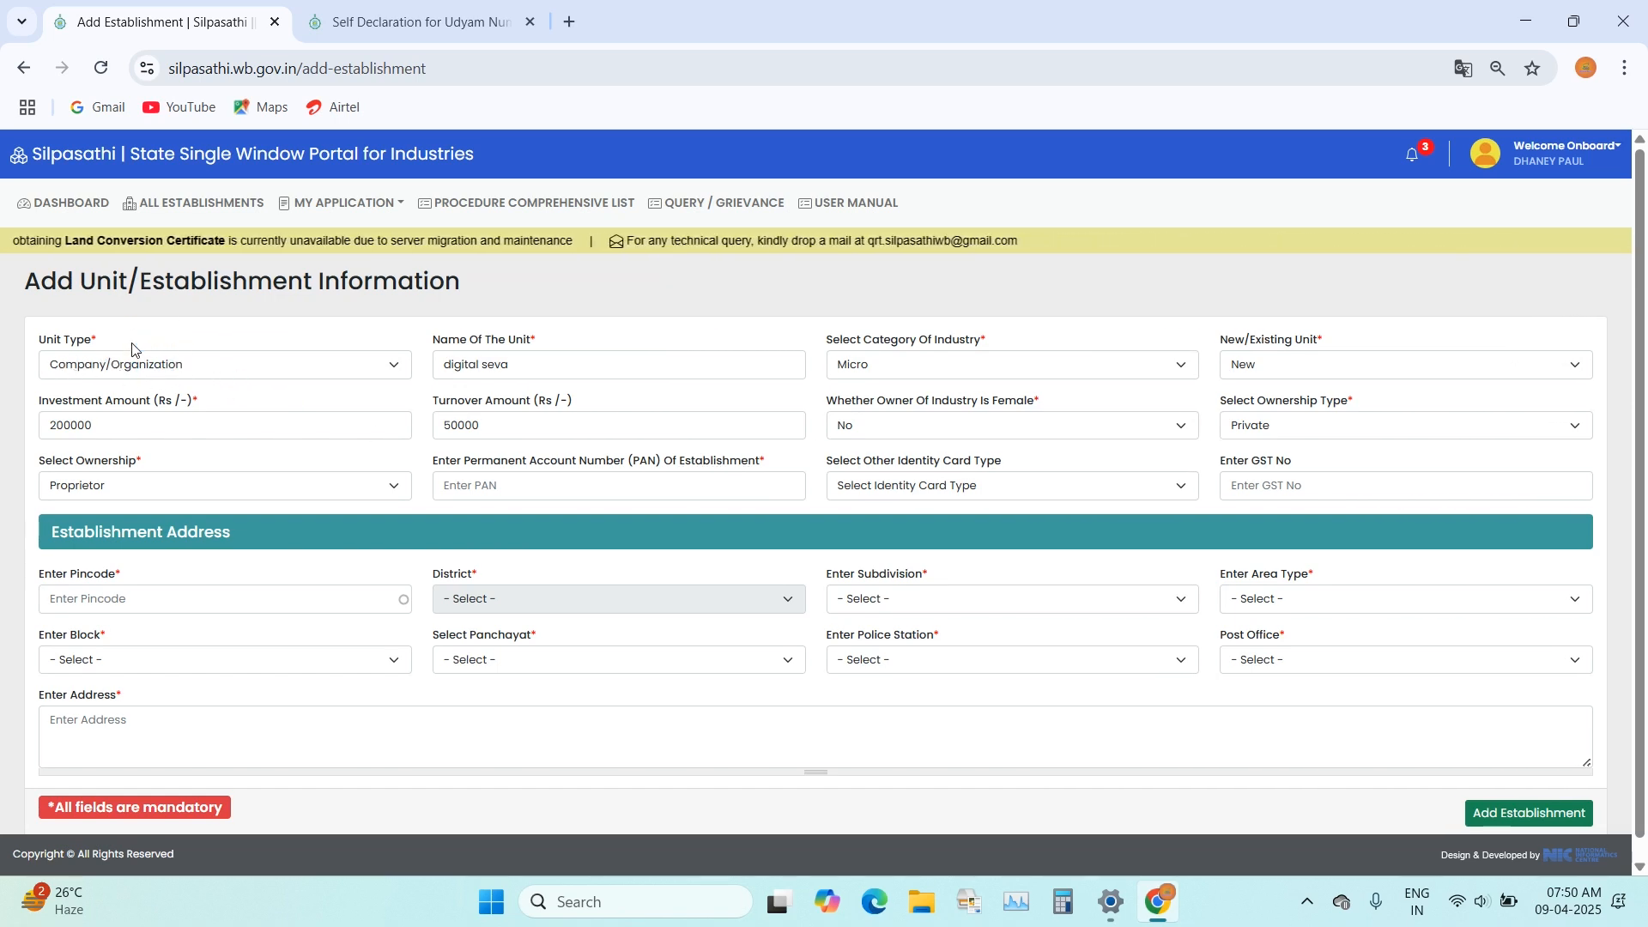
Step: Enter the establishment's Permanent Account Number (PAN), keeping the unit type as Company/Organization
{"action": "left_click", "coordinate": [511, 489]}
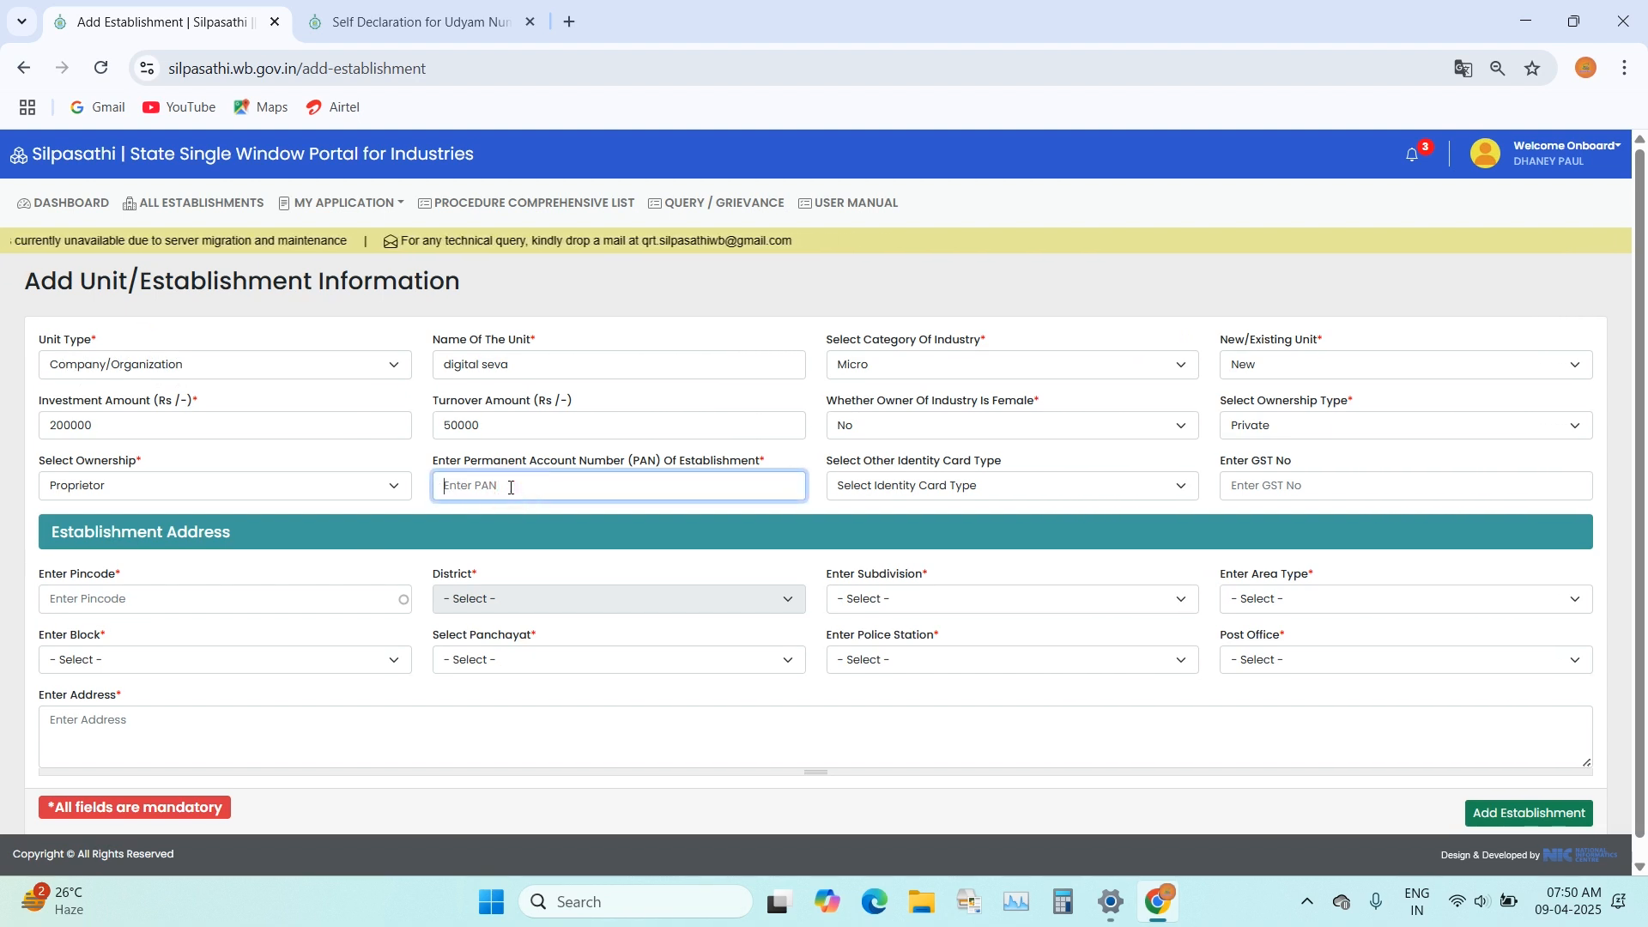
{"action": "left_click", "coordinate": [511, 489]}
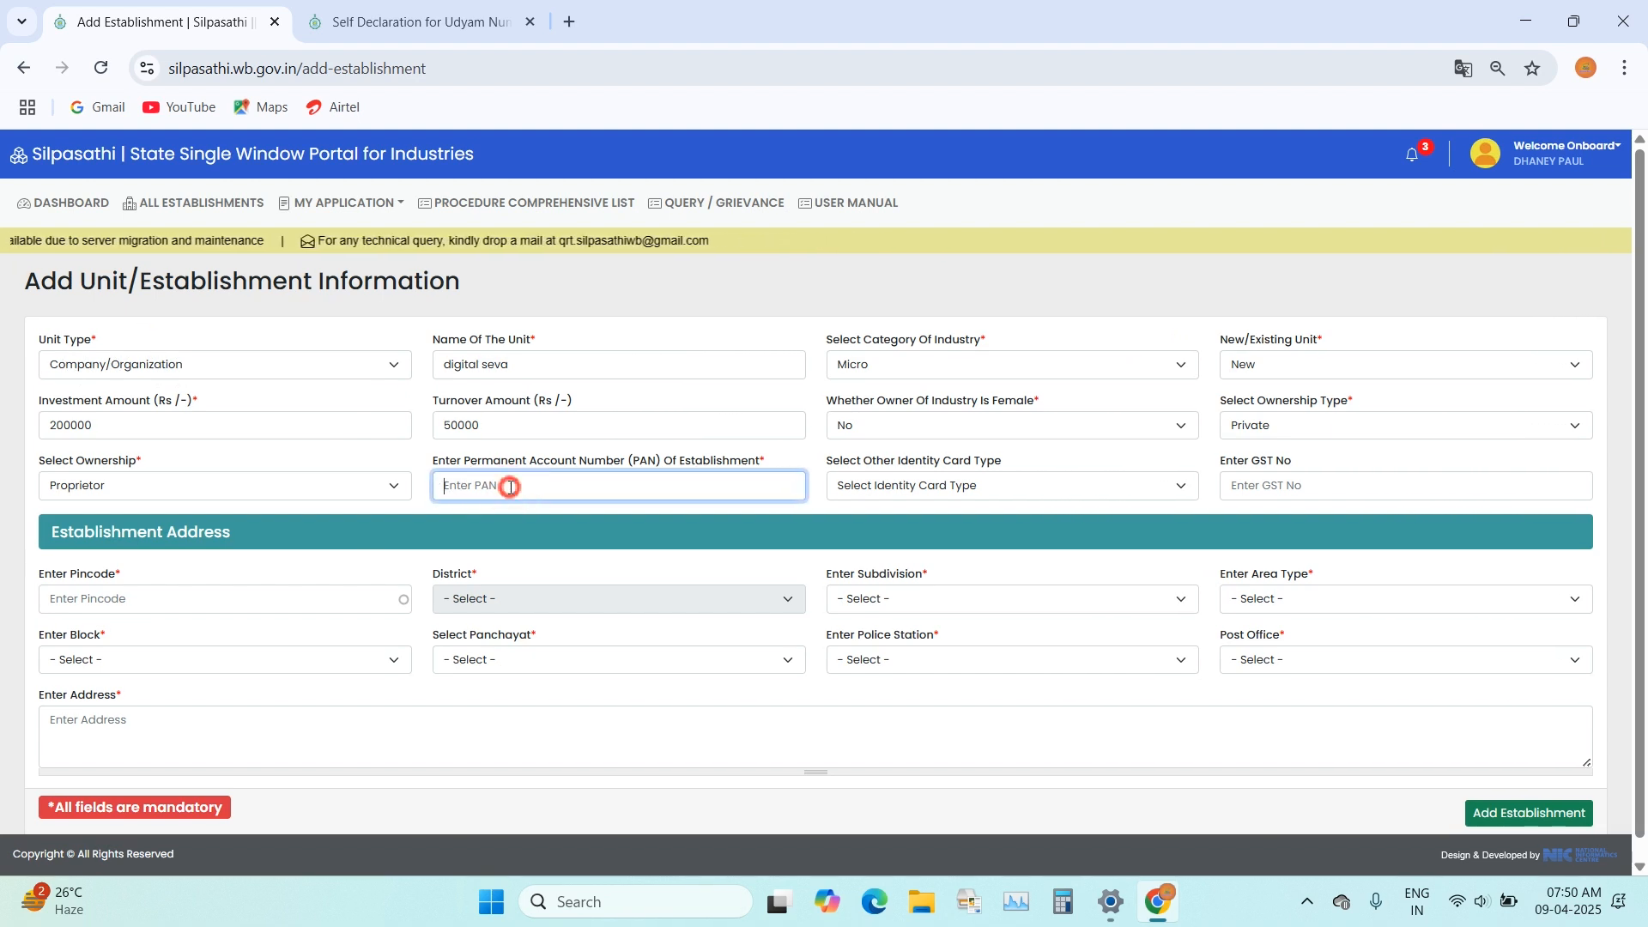
{"action": "left_click", "coordinate": [142, 364]}
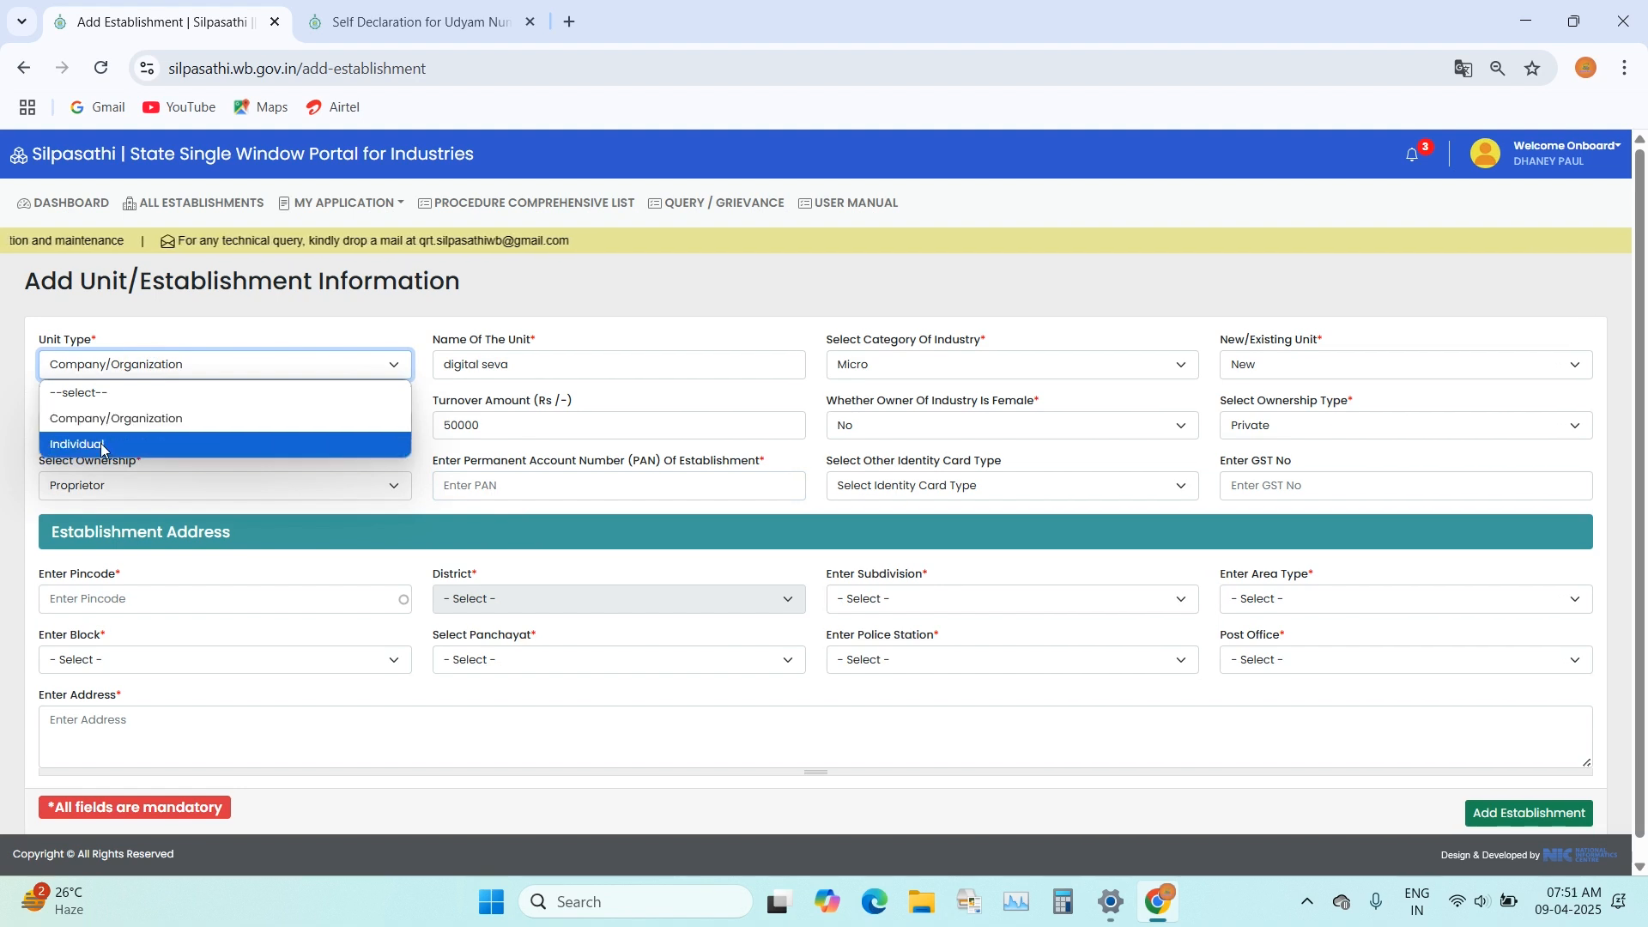
{"action": "left_click", "coordinate": [128, 365]}
{"action": "left_click", "coordinate": [546, 488]}
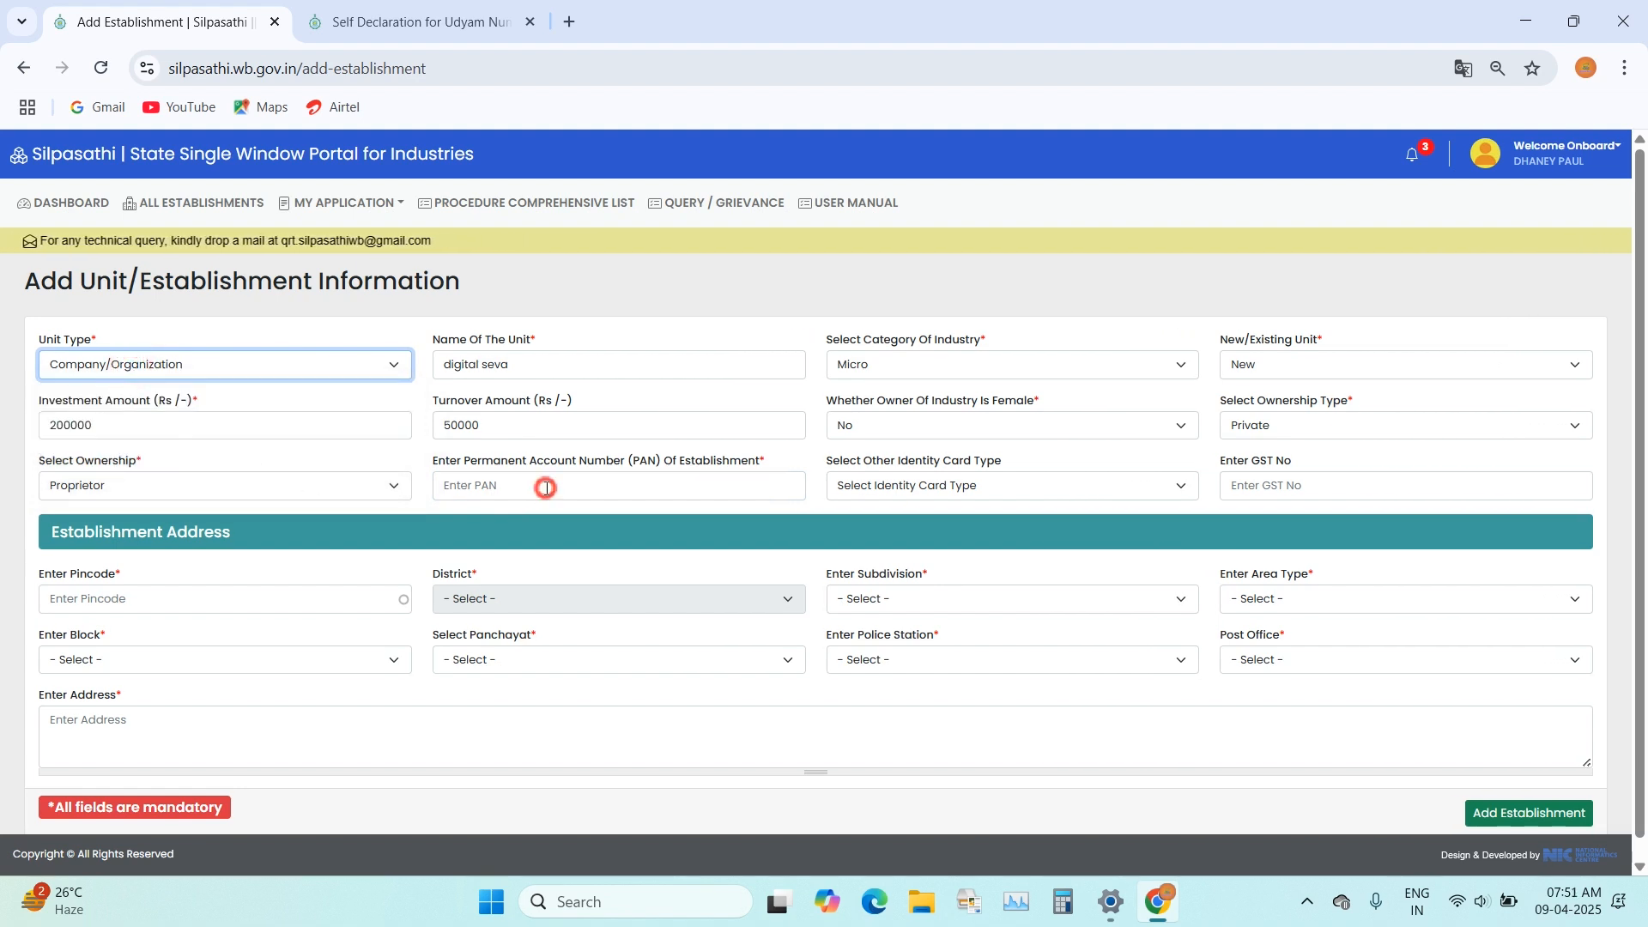
{"action": "left_click", "coordinate": [494, 489]}
{"action": "left_click", "coordinate": [594, 491]}
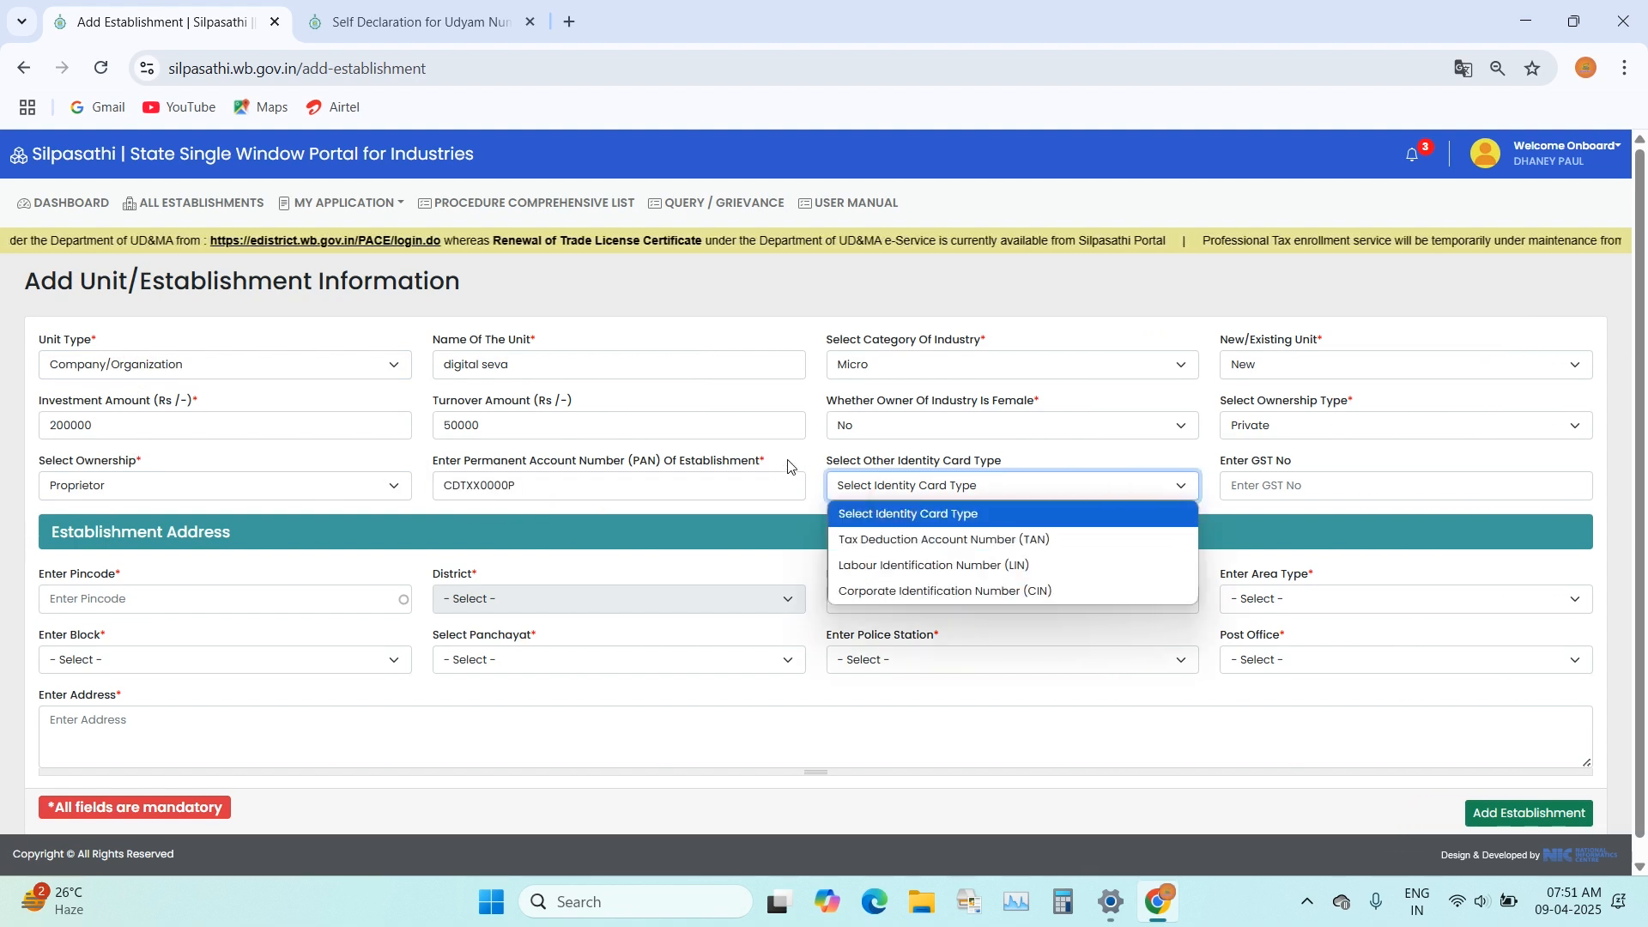
{"action": "left_click", "coordinate": [789, 464]}
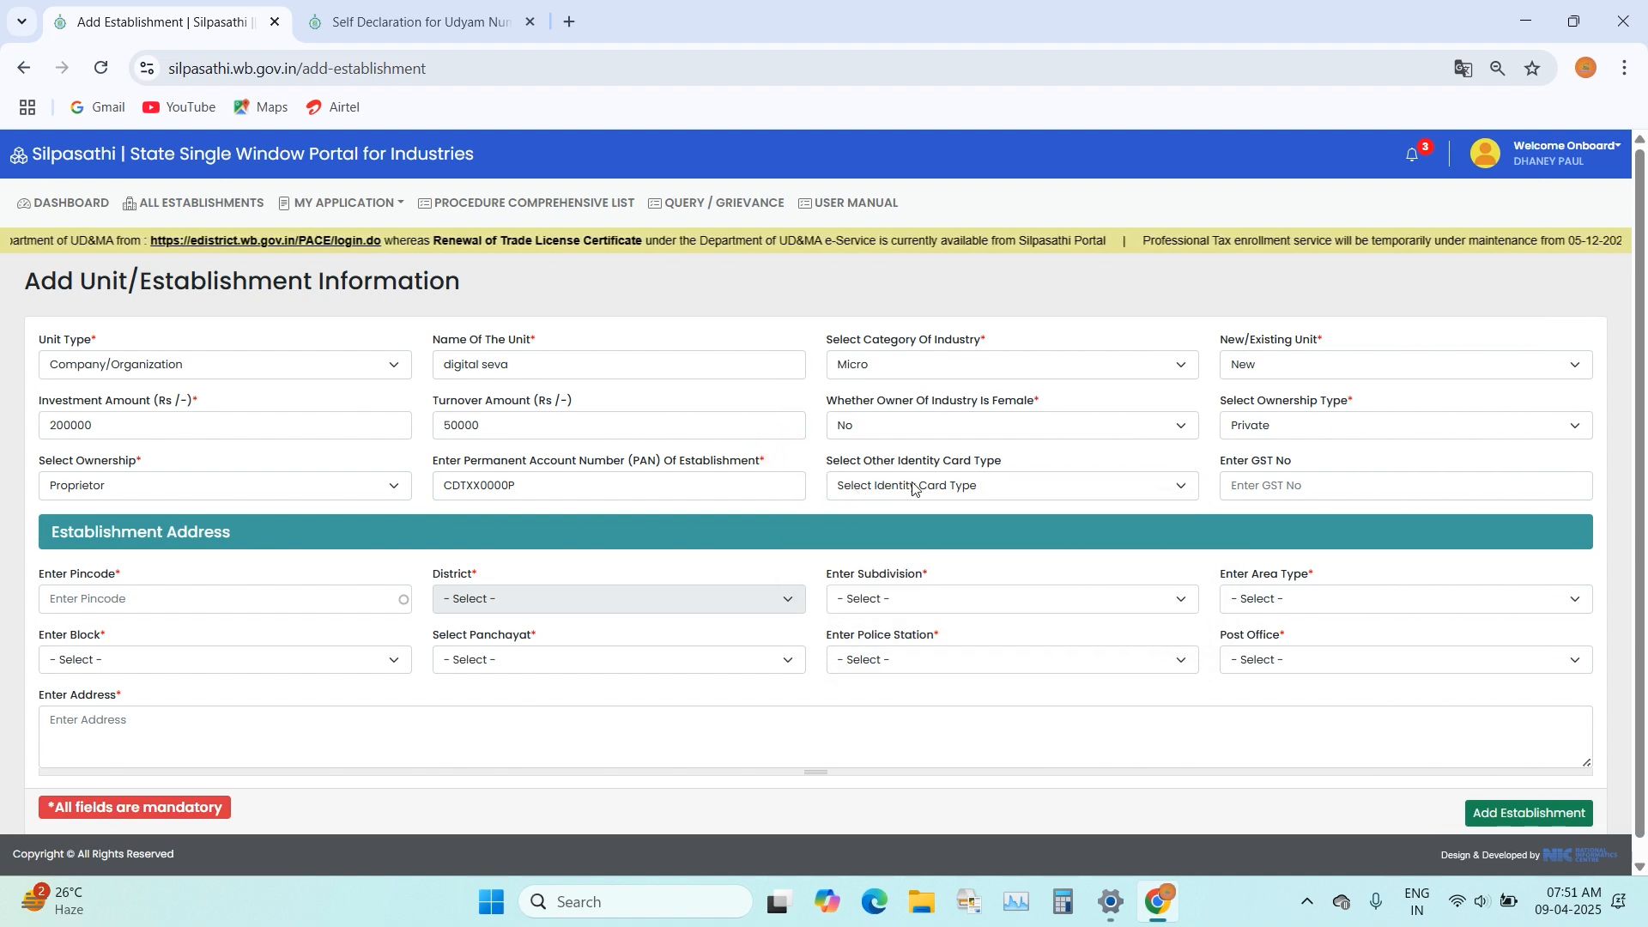
Step: Review the other identity card types, leaving the identity card type and GST number unset
{"action": "left_click", "coordinate": [877, 488]}
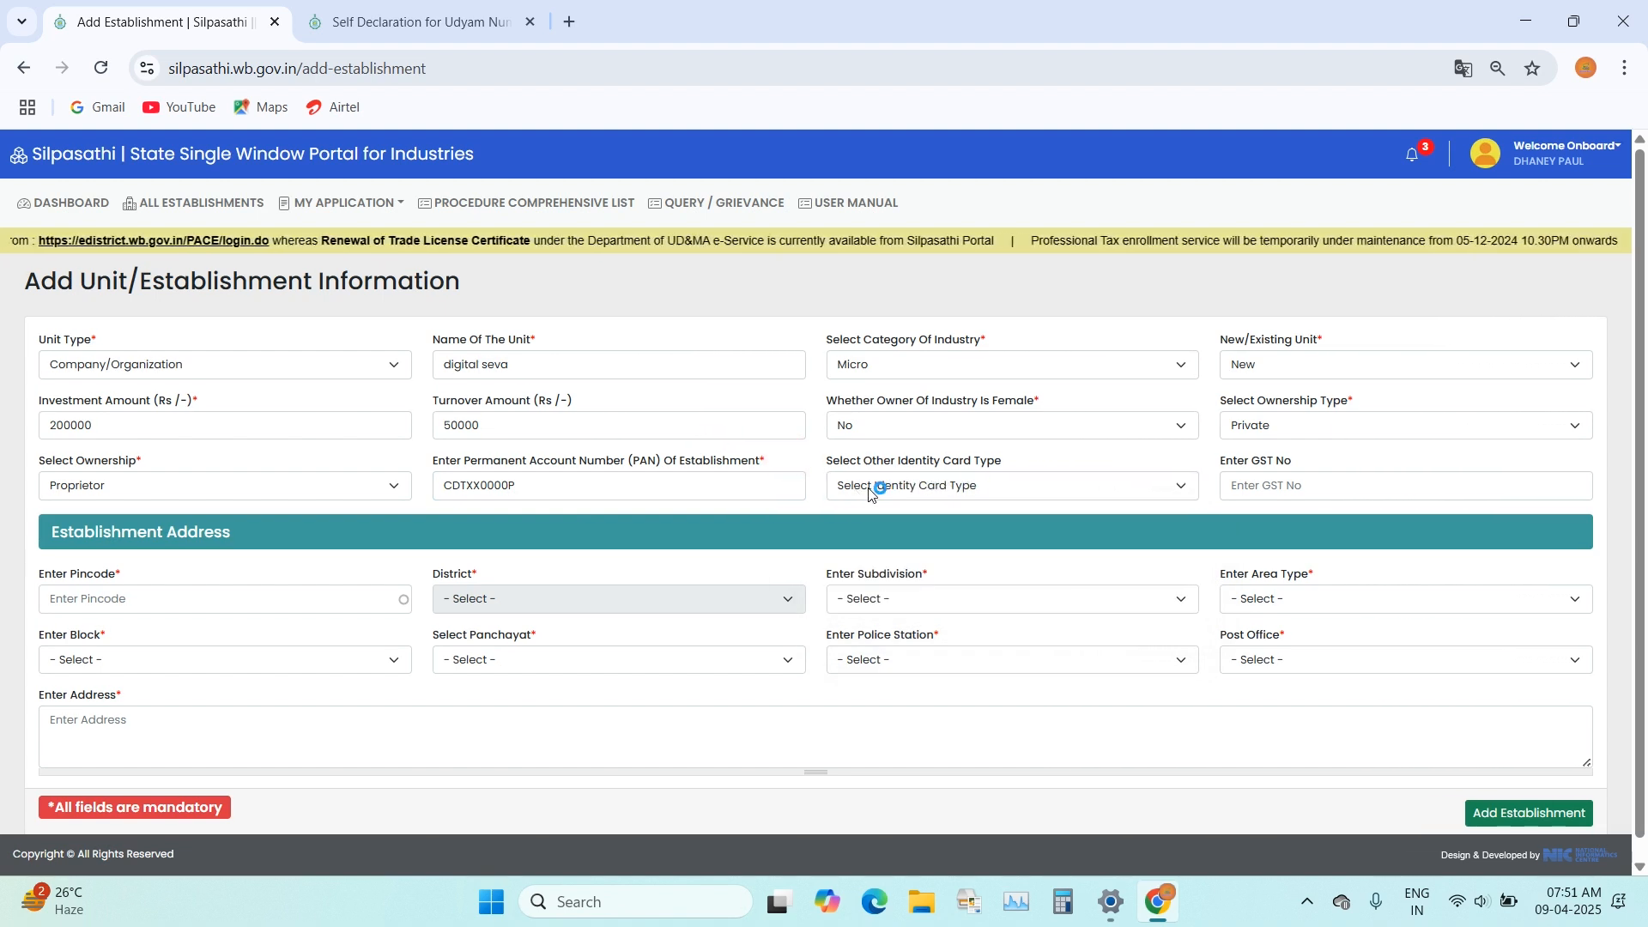
{"action": "left_click", "coordinate": [949, 498]}
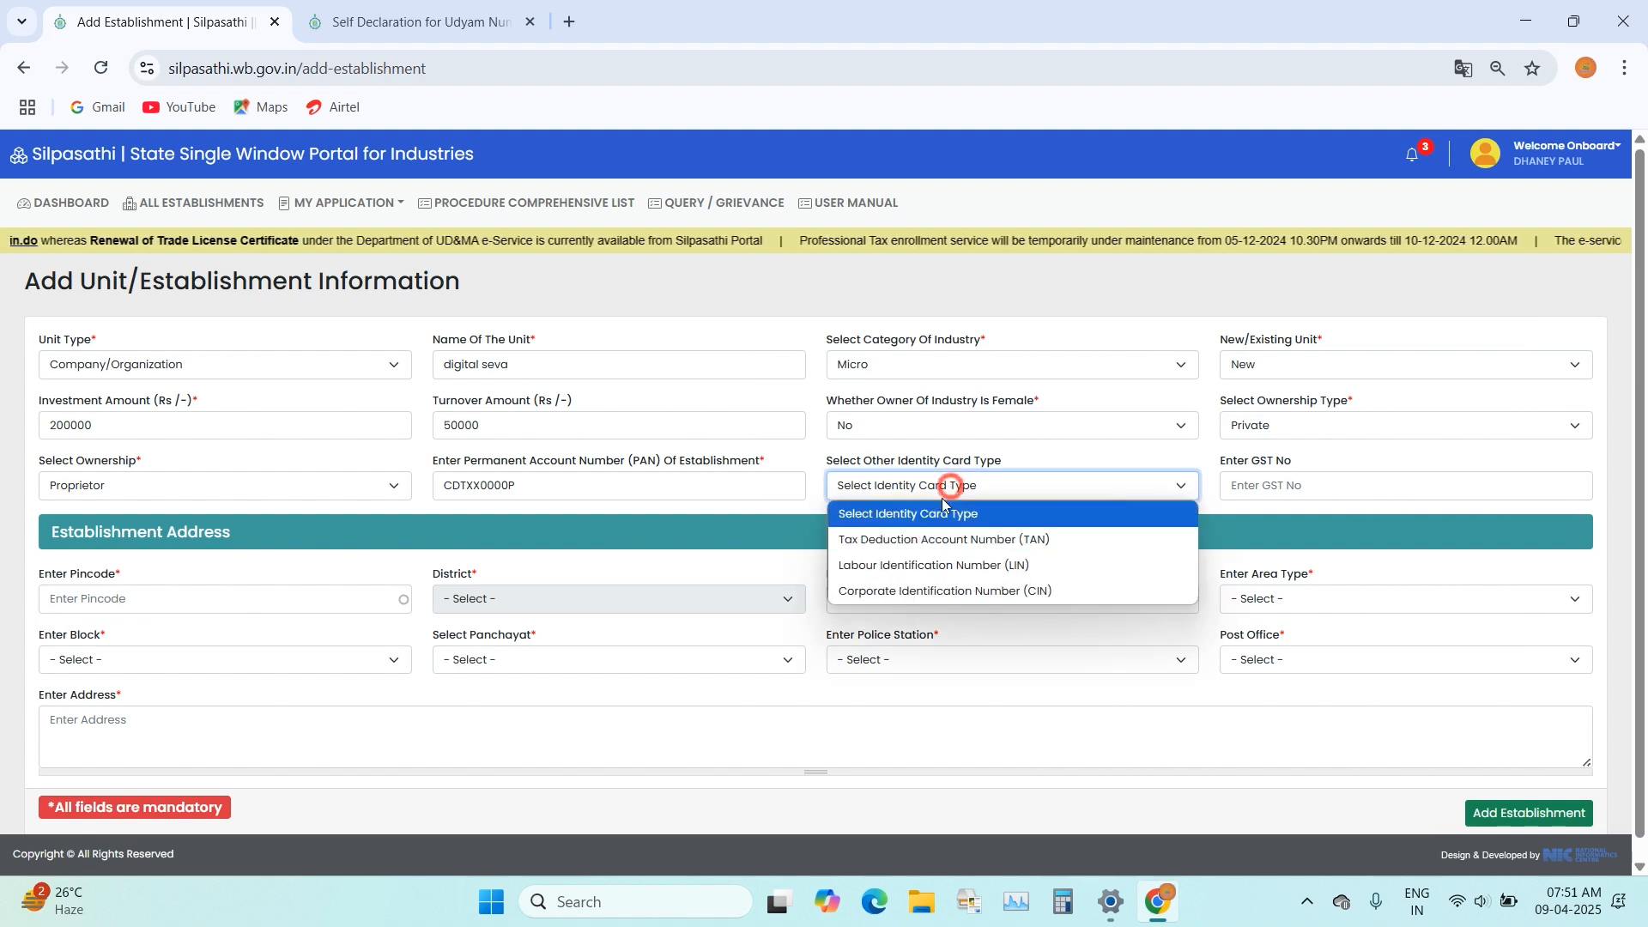
{"action": "left_click", "coordinate": [1030, 467]}
{"action": "left_click", "coordinate": [1271, 485]}
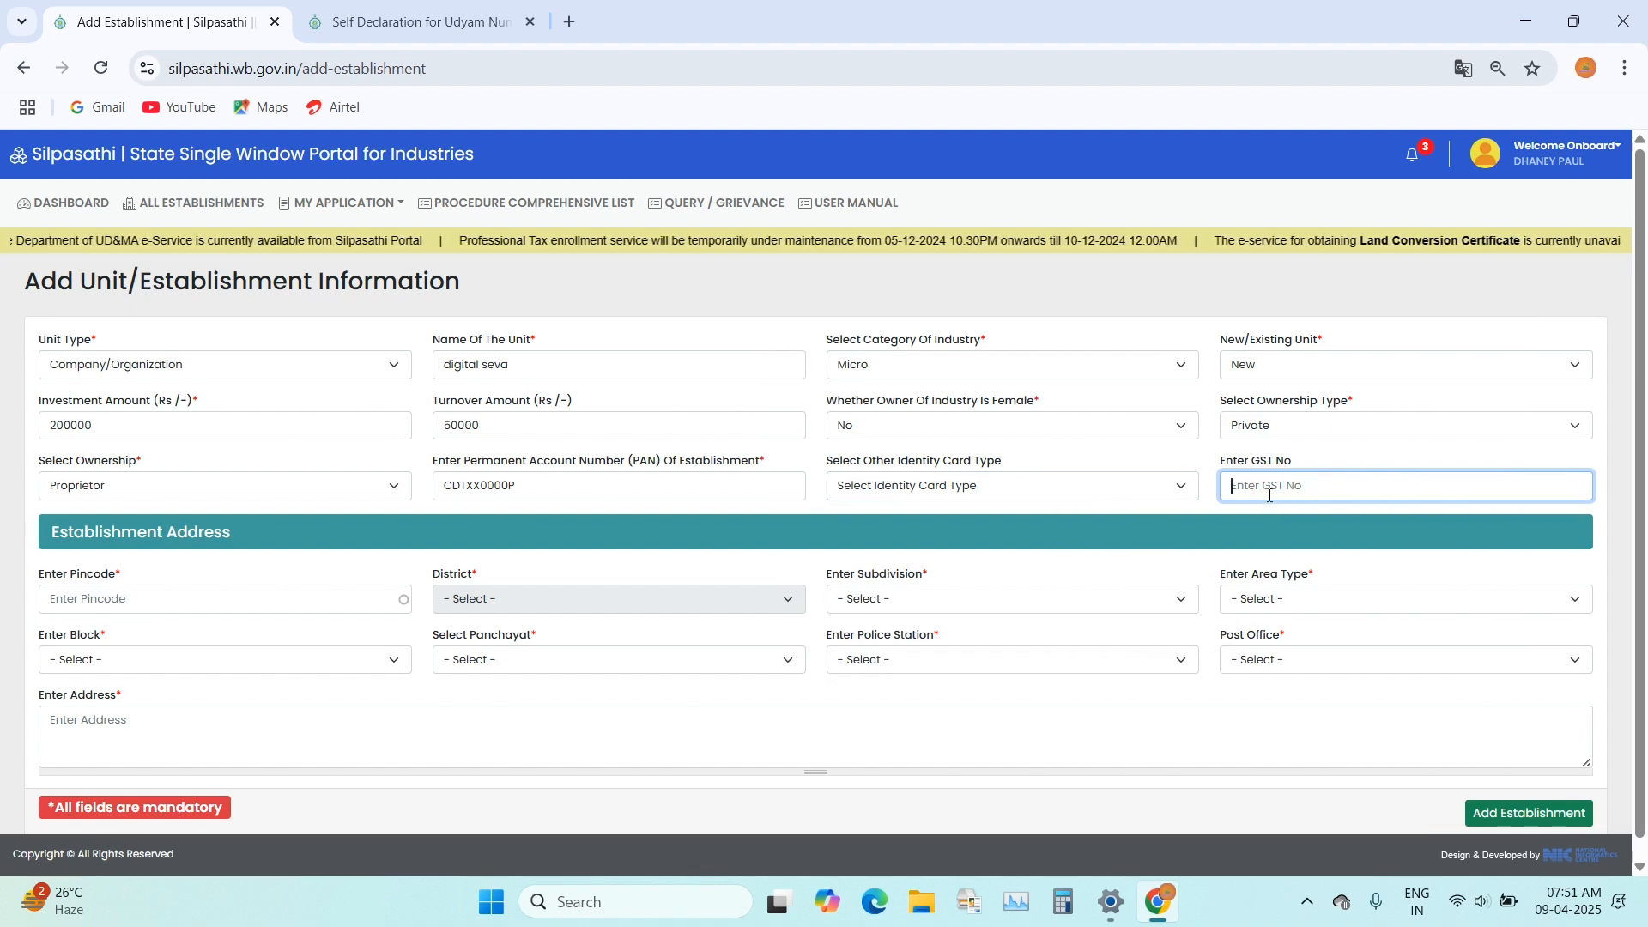
{"action": "left_click", "coordinate": [1316, 447]}
Step: Enter the establishment's pincode, accept the matching suggestion and check the district
{"action": "scroll", "coordinate": [172, 566], "scroll_direction": "down", "scroll_amount": 1}
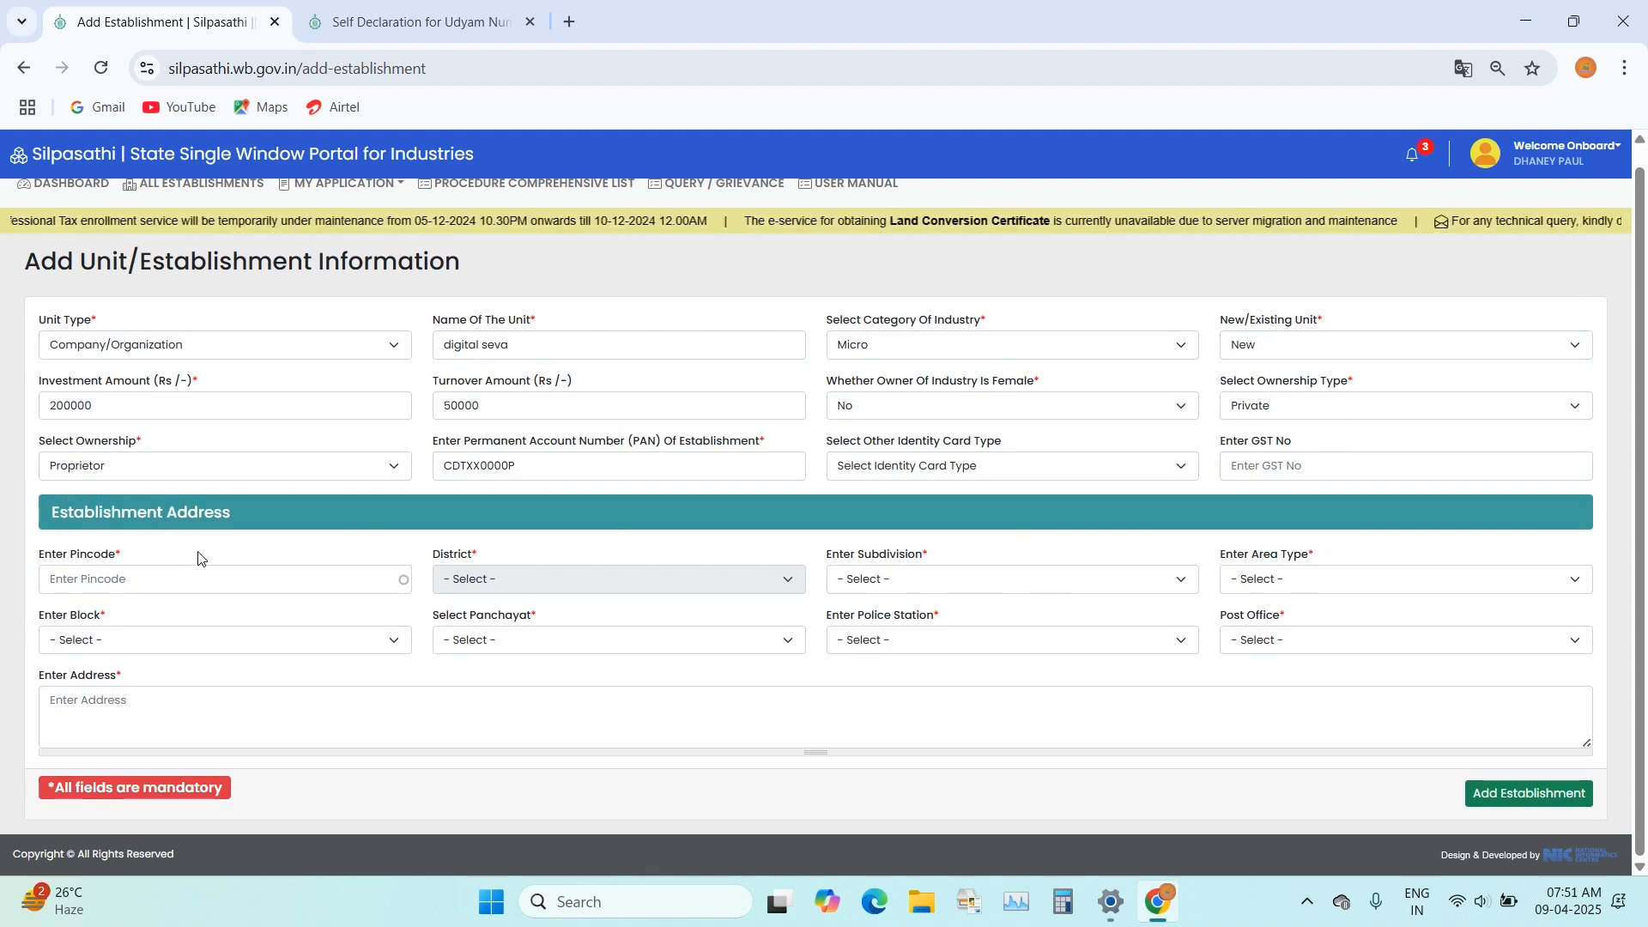
{"action": "left_click", "coordinate": [77, 579]}
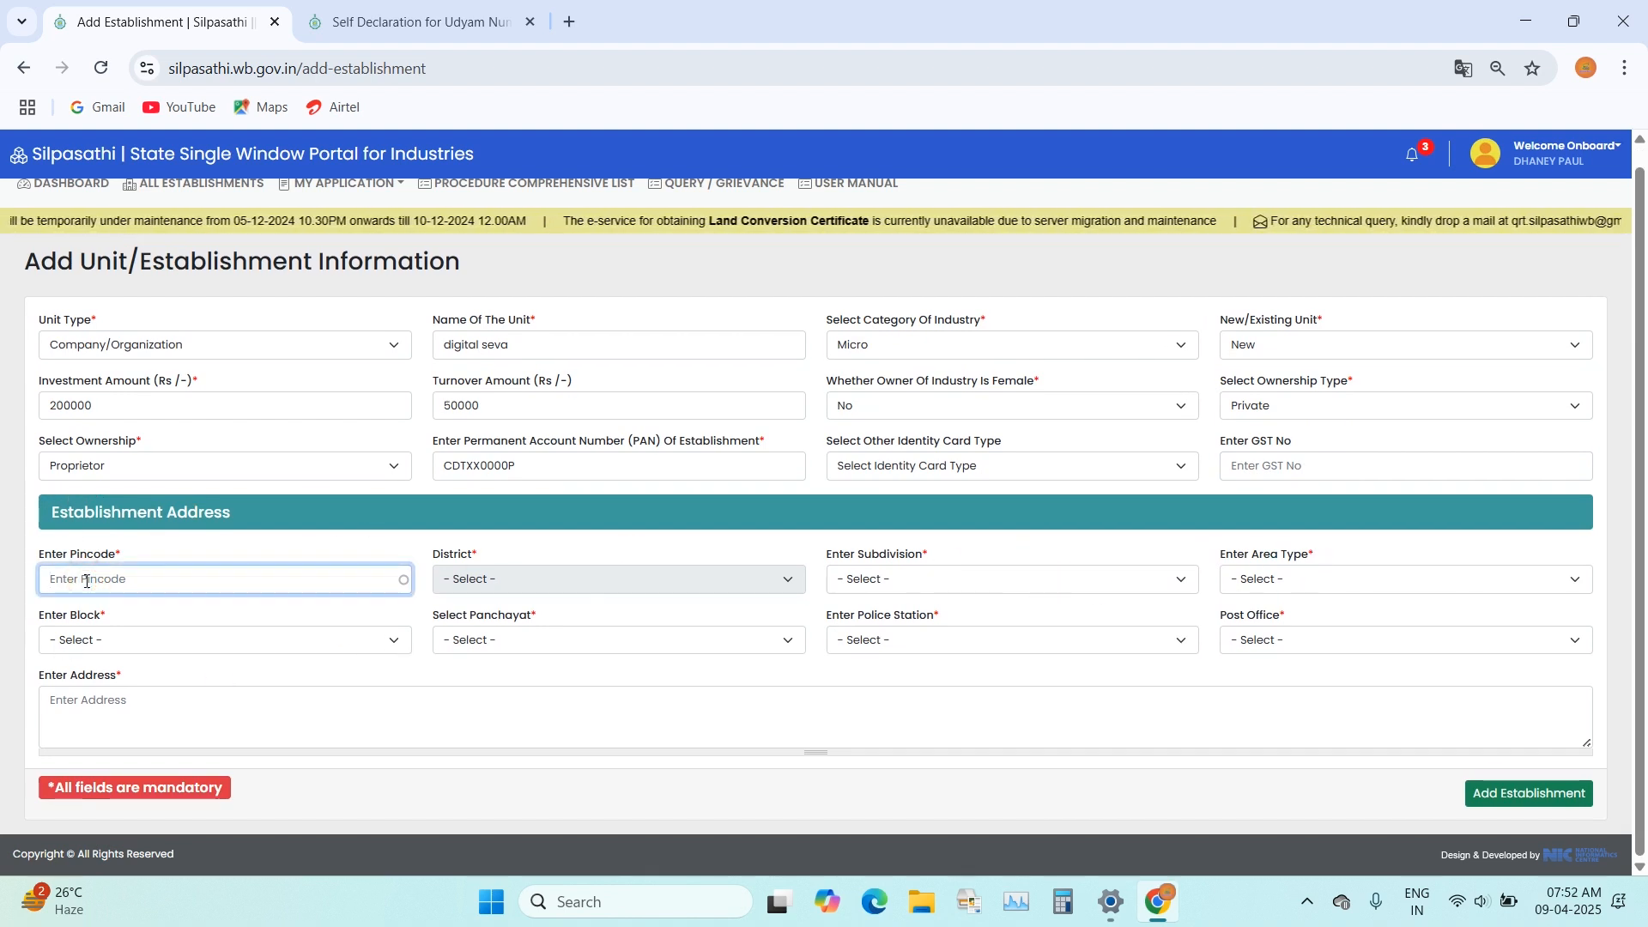
{"action": "type", "text": "733140"}
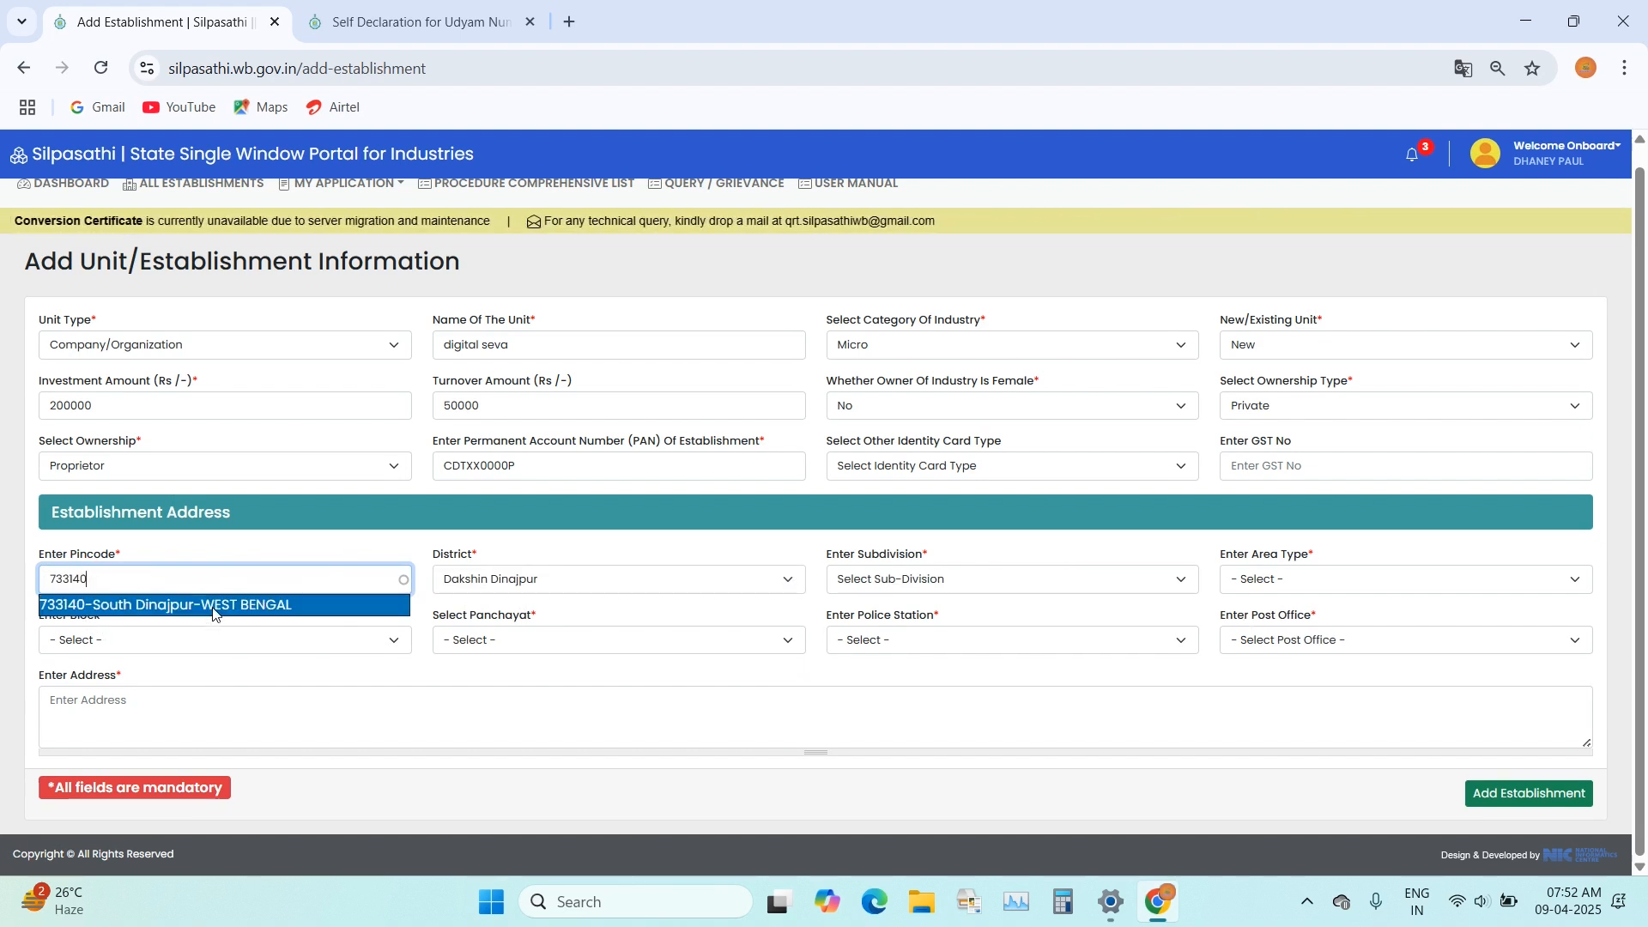
{"action": "left_click", "coordinate": [212, 606]}
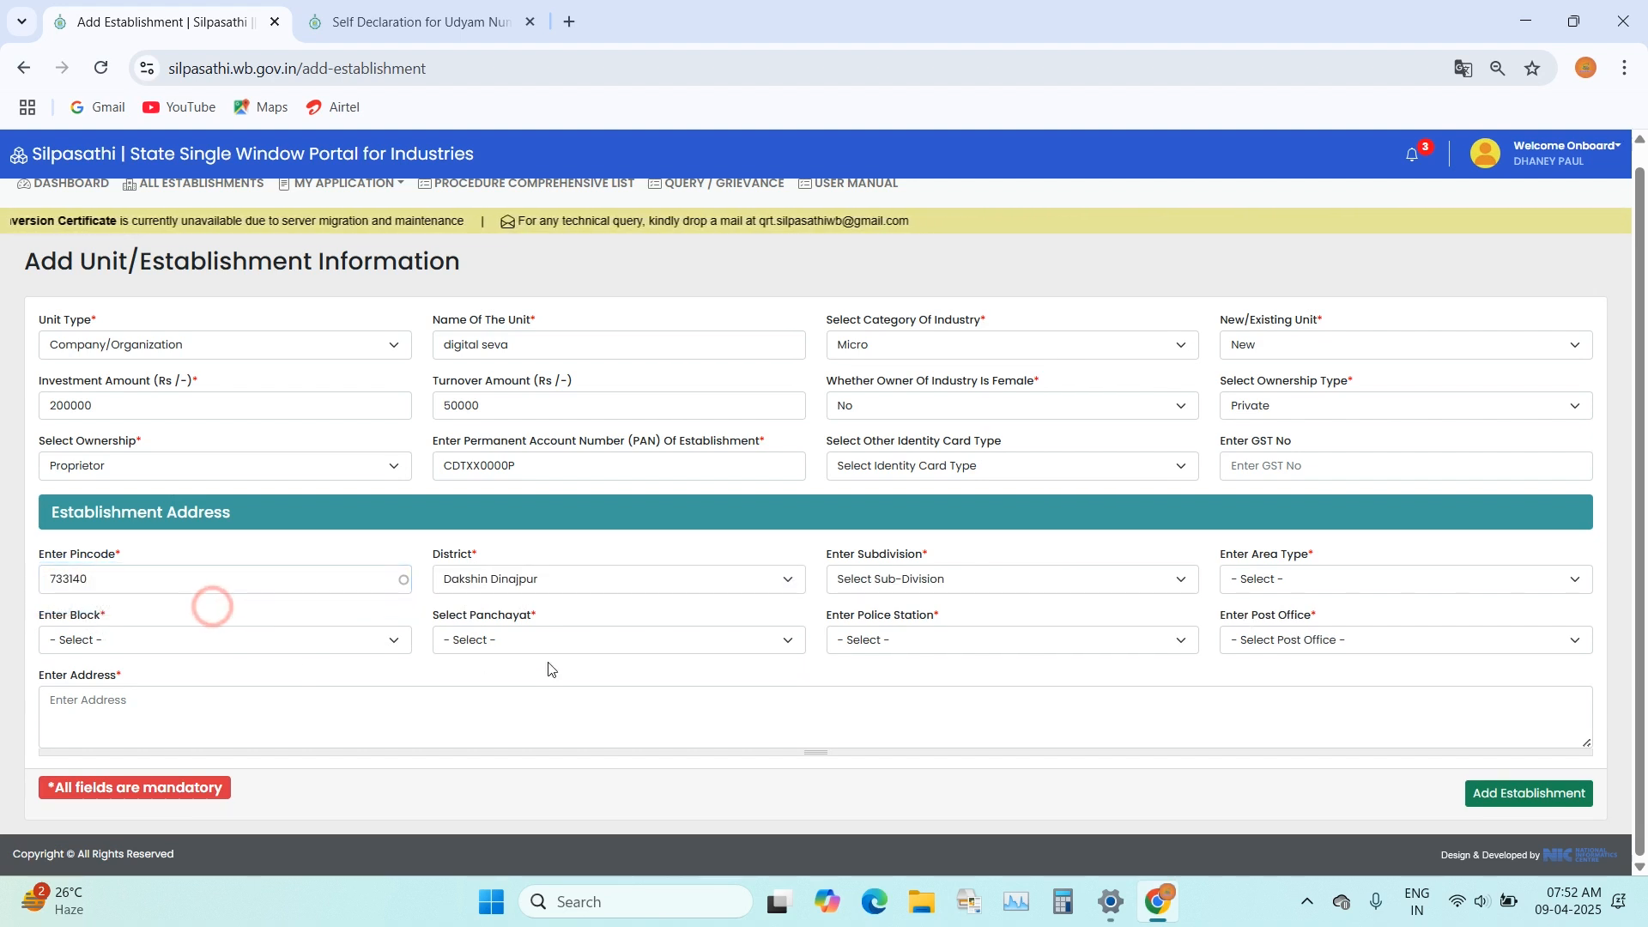
{"action": "left_click", "coordinate": [625, 585]}
{"action": "left_click", "coordinate": [555, 185]}
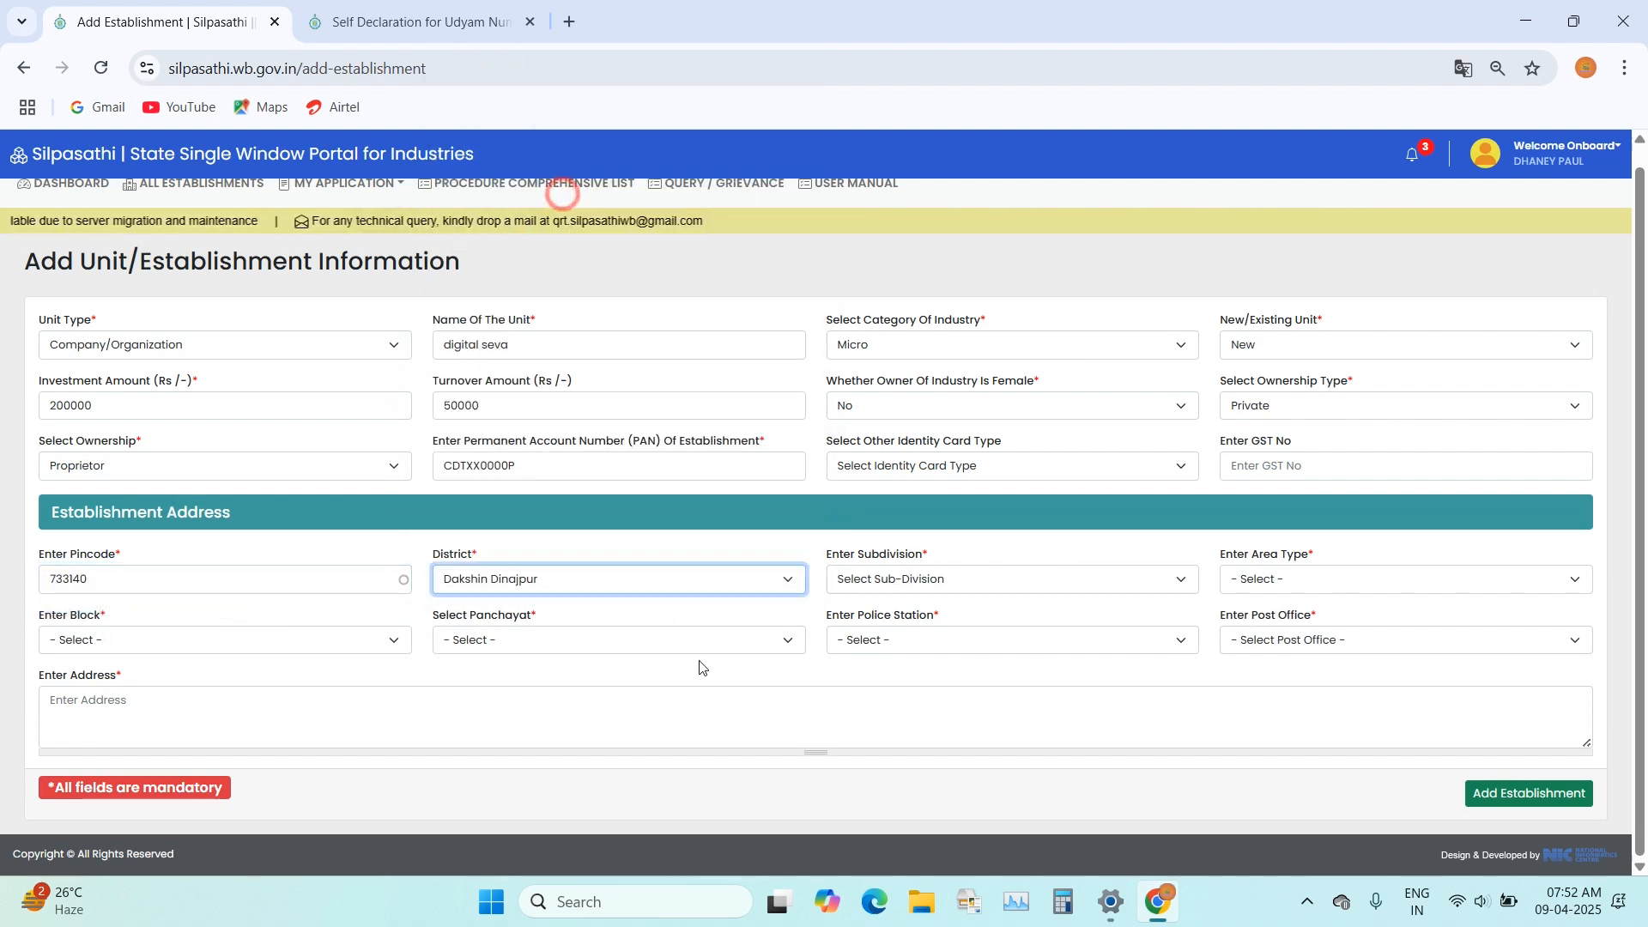
Step: Select the establishment's subdivision, set the area type to Block, and choose its block, panchayat, police station and post office
{"action": "left_click", "coordinate": [927, 578]}
{"action": "left_click", "coordinate": [940, 633]}
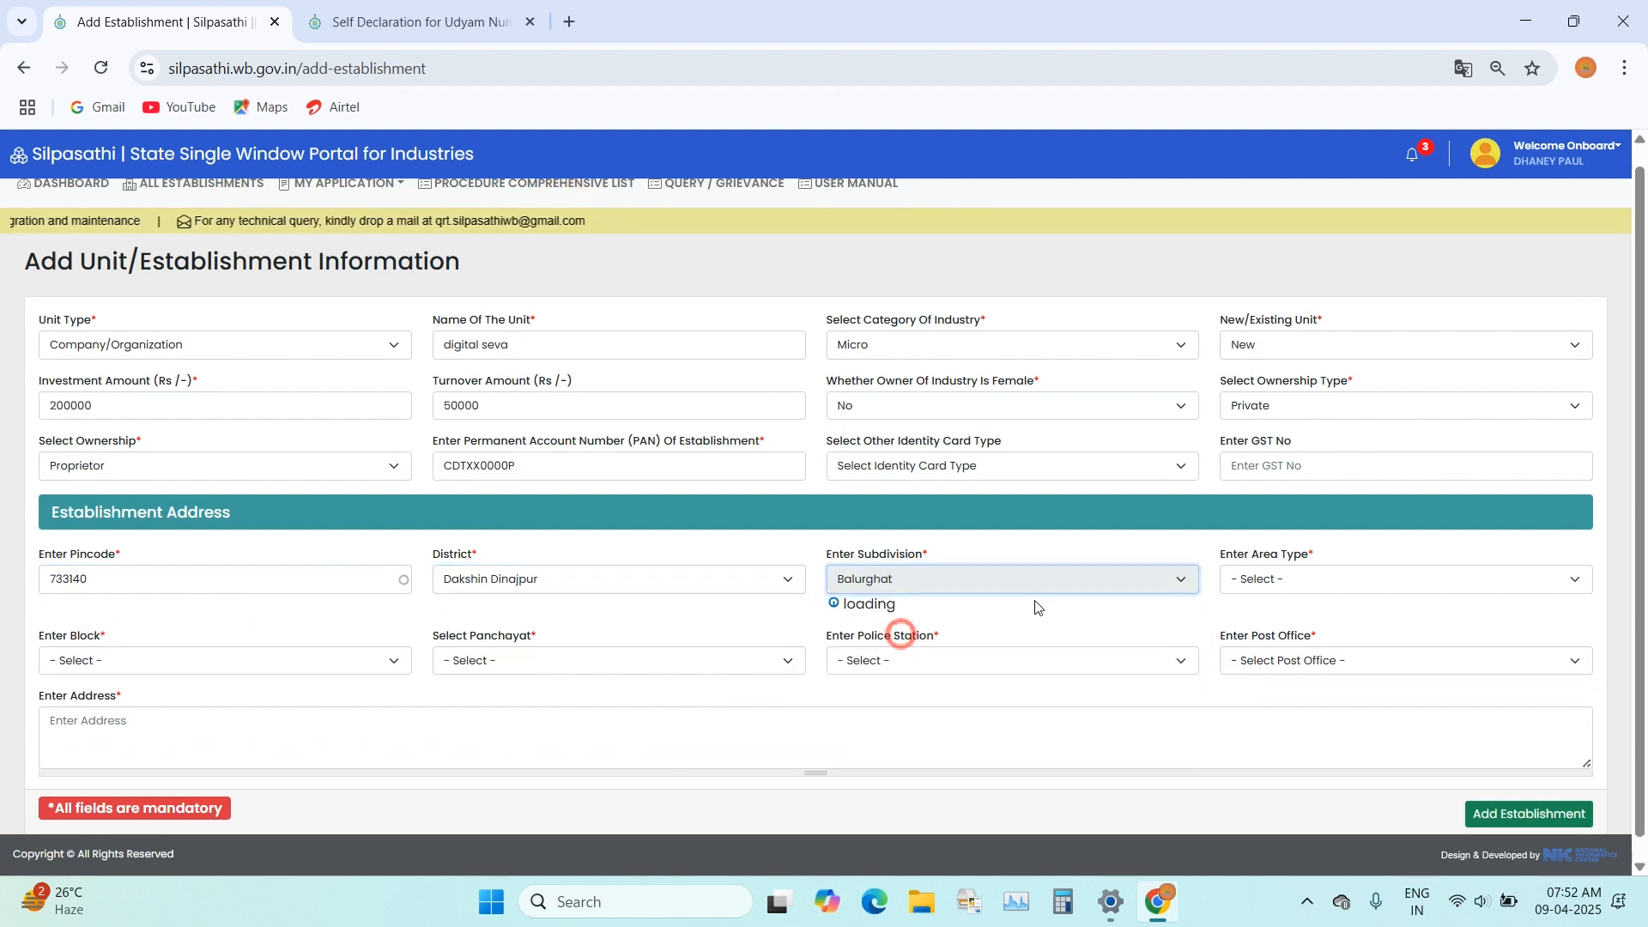
{"action": "left_click", "coordinate": [1288, 579]}
{"action": "left_click", "coordinate": [1270, 632]}
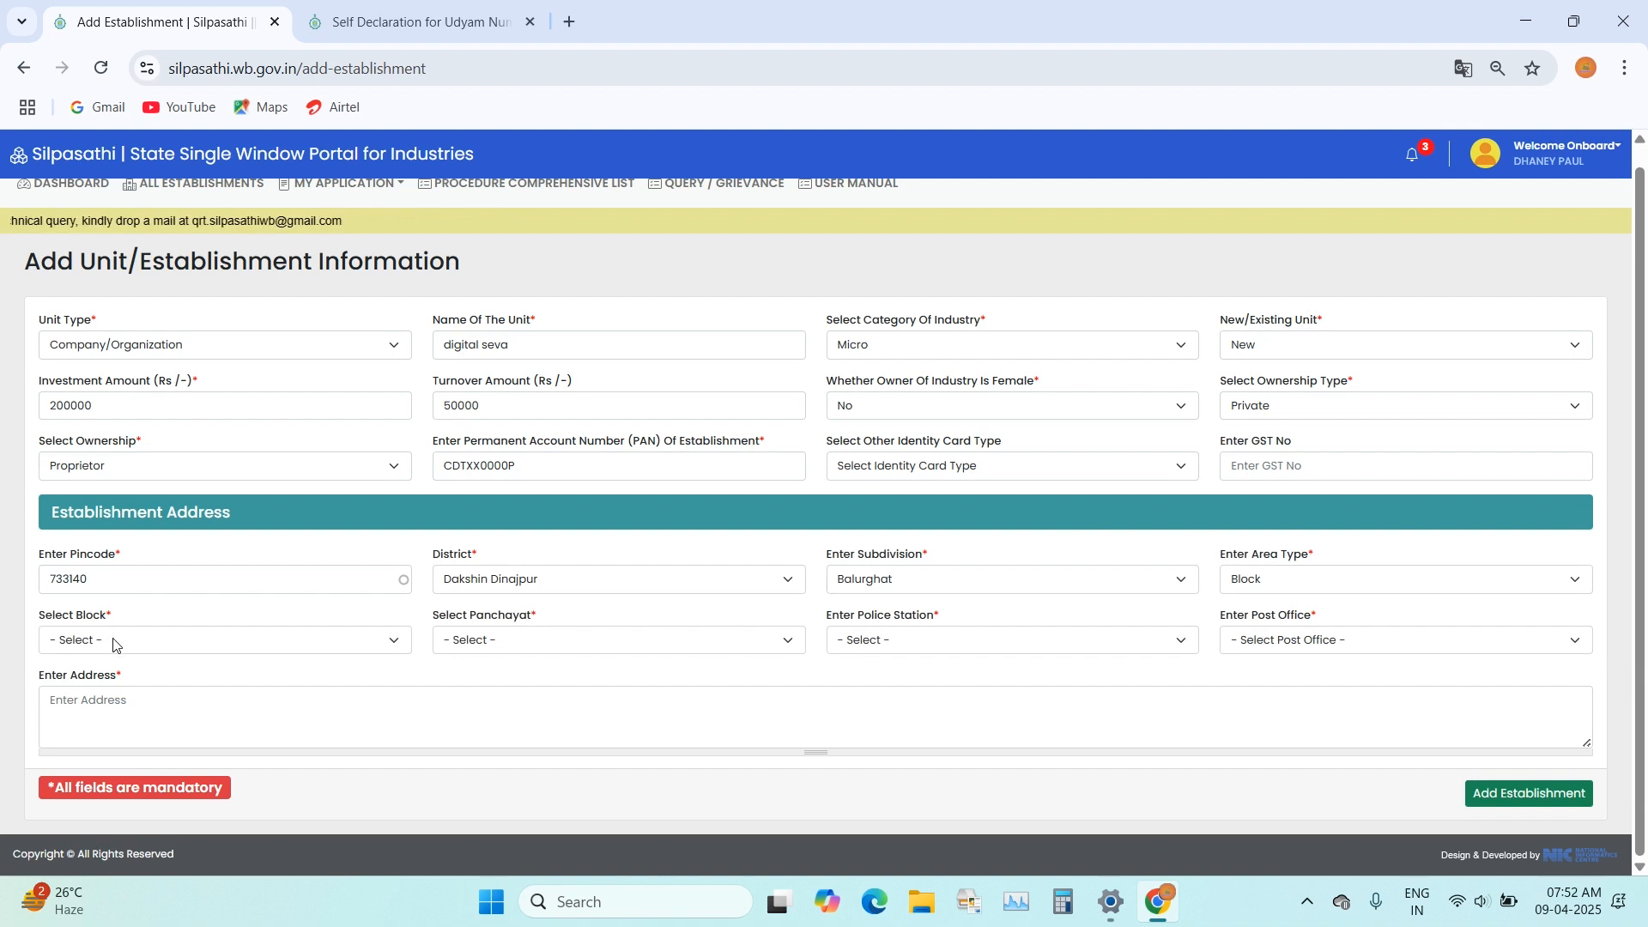
{"action": "left_click", "coordinate": [112, 640]}
{"action": "left_click", "coordinate": [86, 768]}
{"action": "left_click", "coordinate": [1338, 605]}
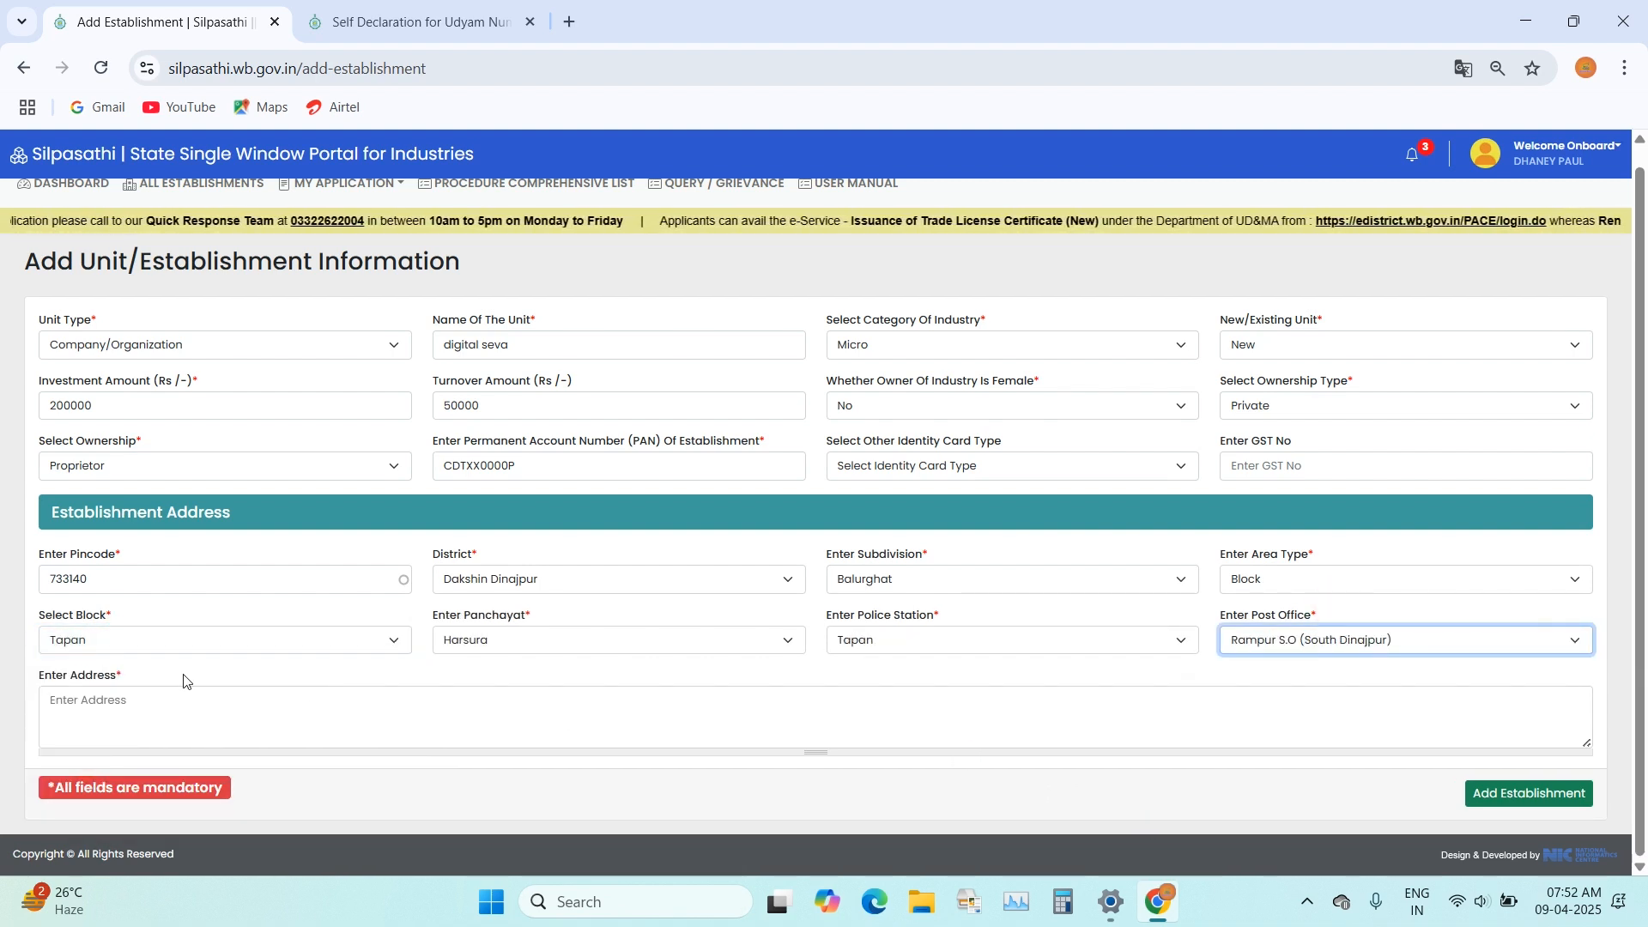
Step: Enter the establishment's address and submit the form to add the establishment
{"action": "left_click", "coordinate": [271, 721]}
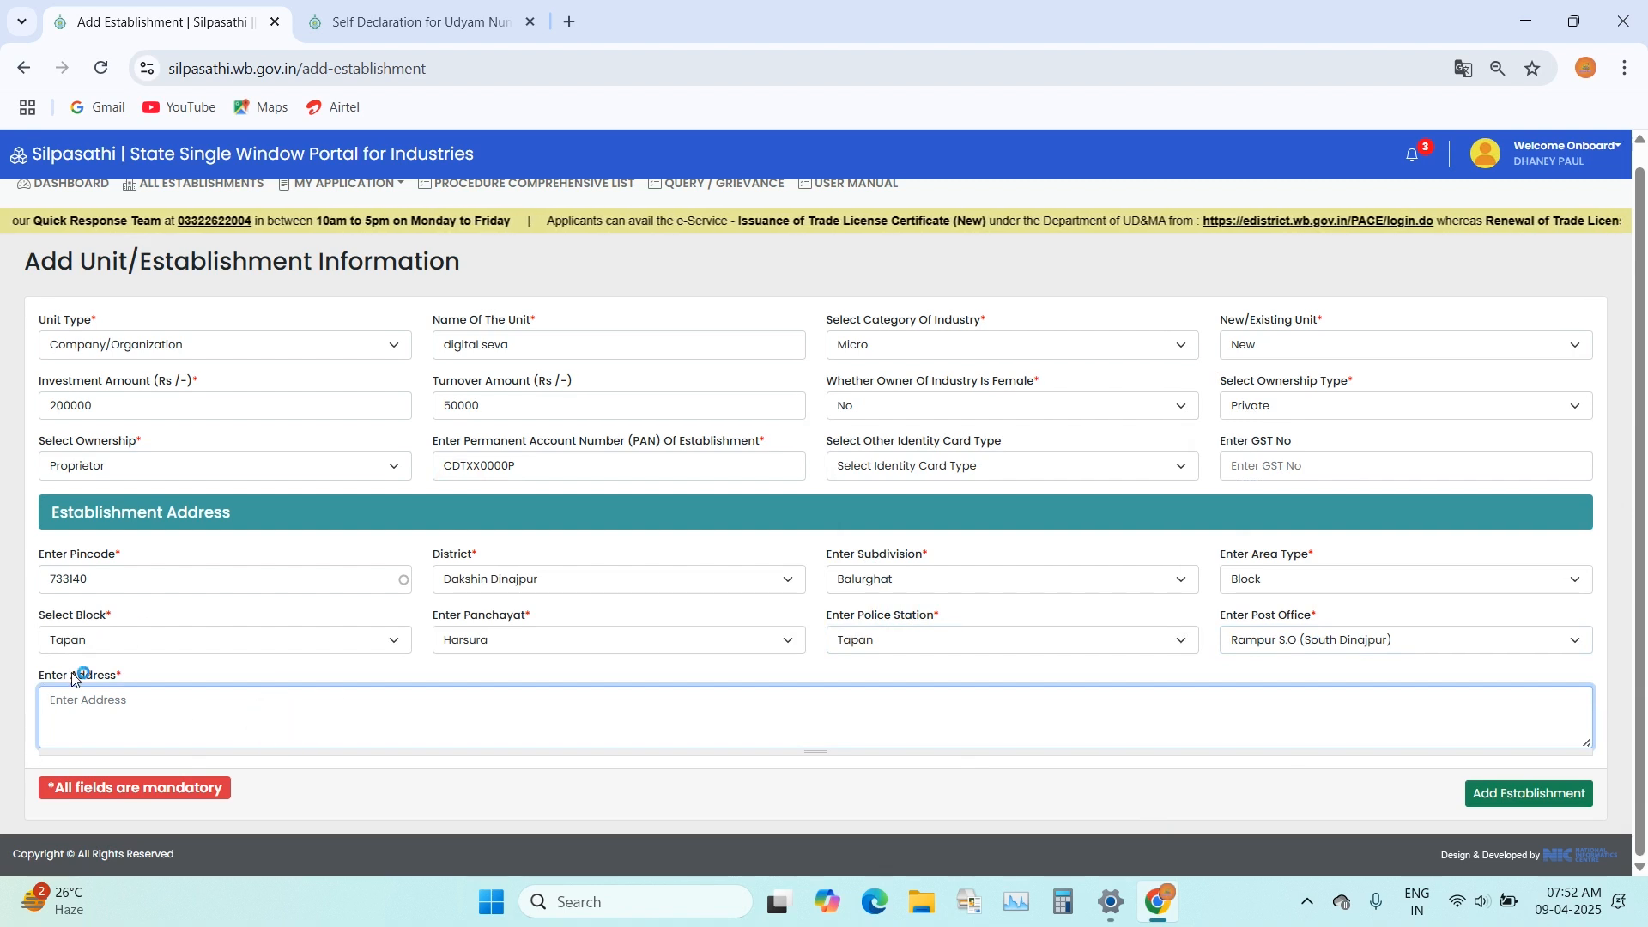
{"action": "left_click", "coordinate": [347, 725]}
{"action": "type", "text": "RAMPUR"}
{"action": "left_click", "coordinate": [496, 807]}
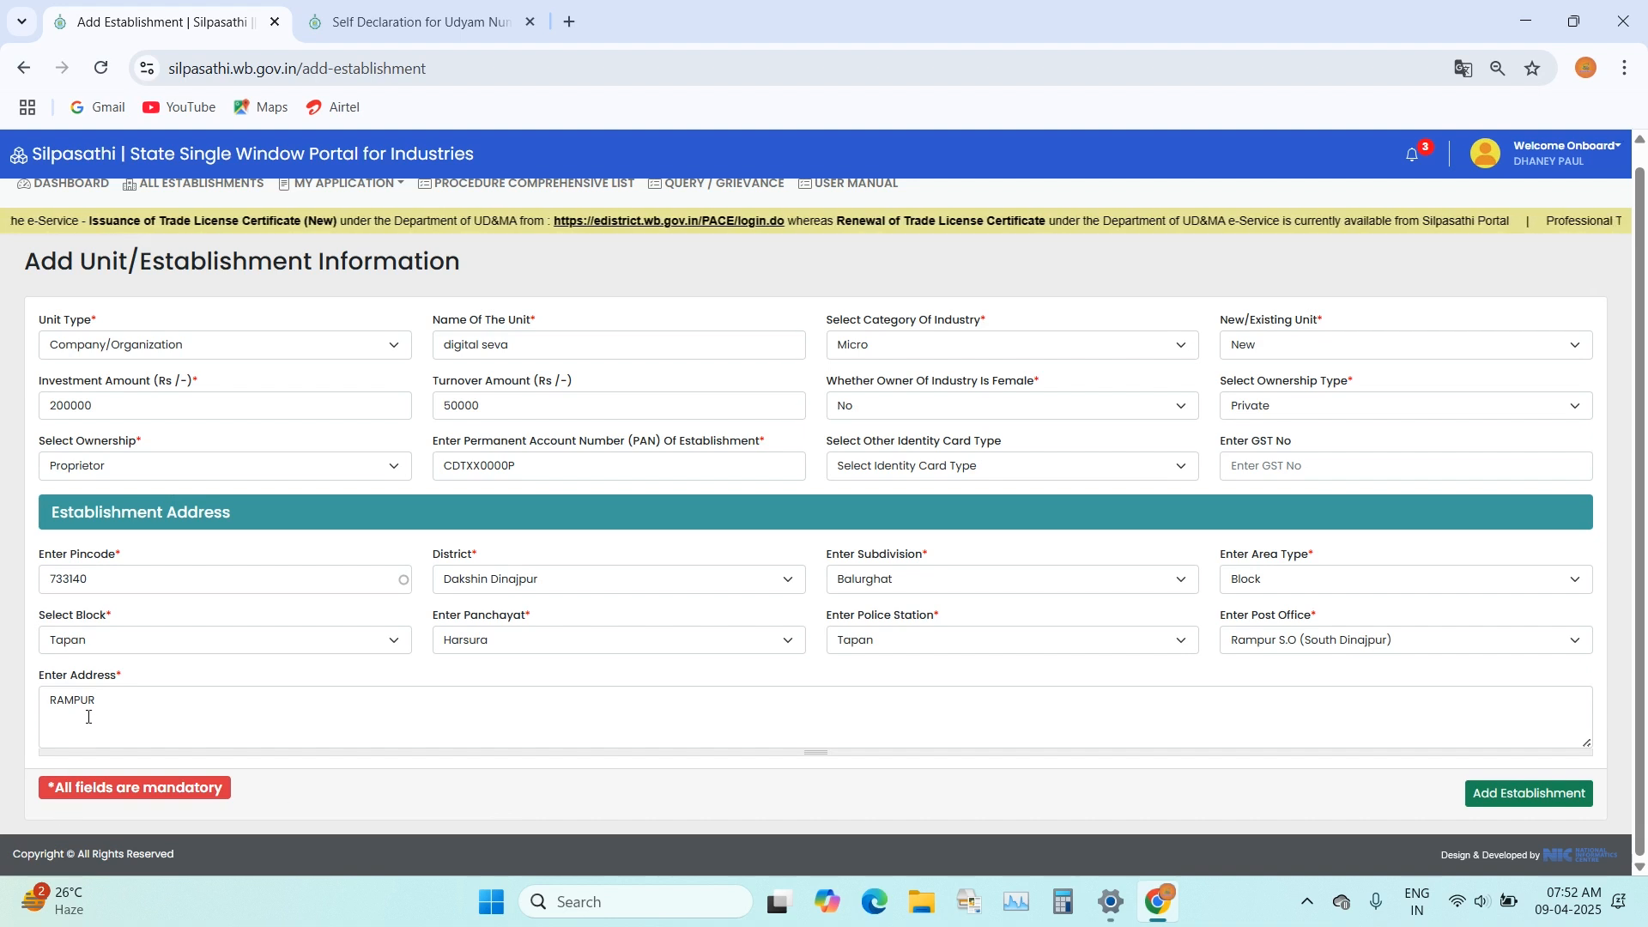
{"action": "left_click", "coordinate": [1506, 784]}
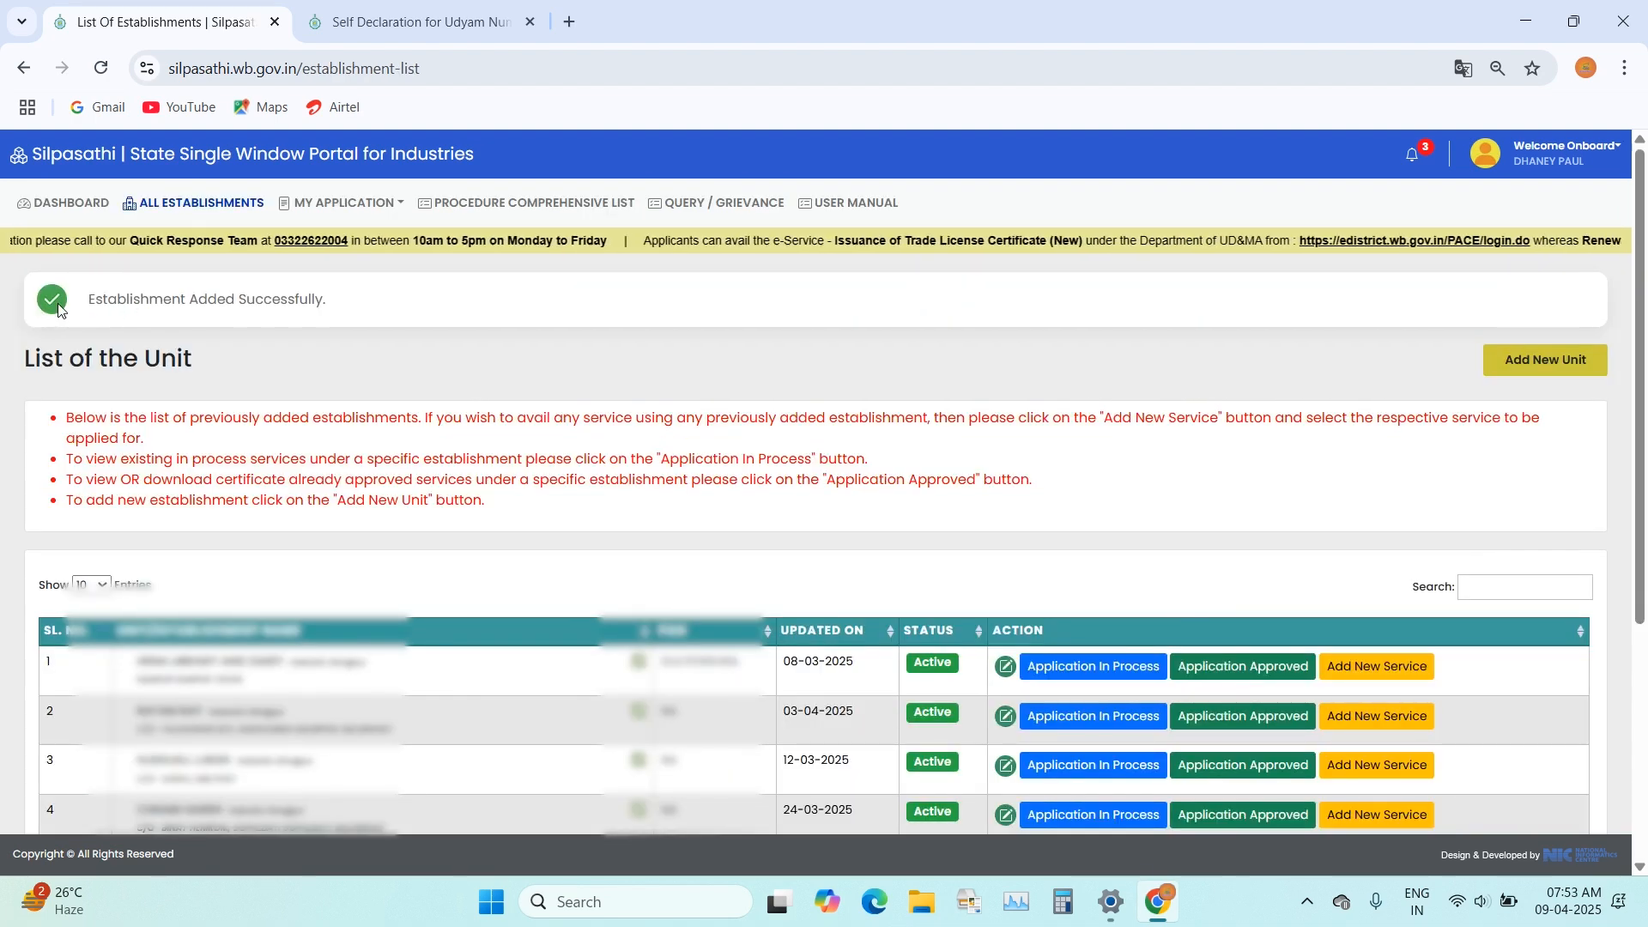
Step: Look through the list of units and filter it for DIGI to find the newly added establishment
{"action": "scroll", "coordinate": [464, 584], "scroll_direction": "down", "scroll_amount": 6}
{"action": "scroll", "coordinate": [444, 594], "scroll_direction": "up", "scroll_amount": 6}
{"action": "scroll", "coordinate": [420, 614], "scroll_direction": "down", "scroll_amount": 6}
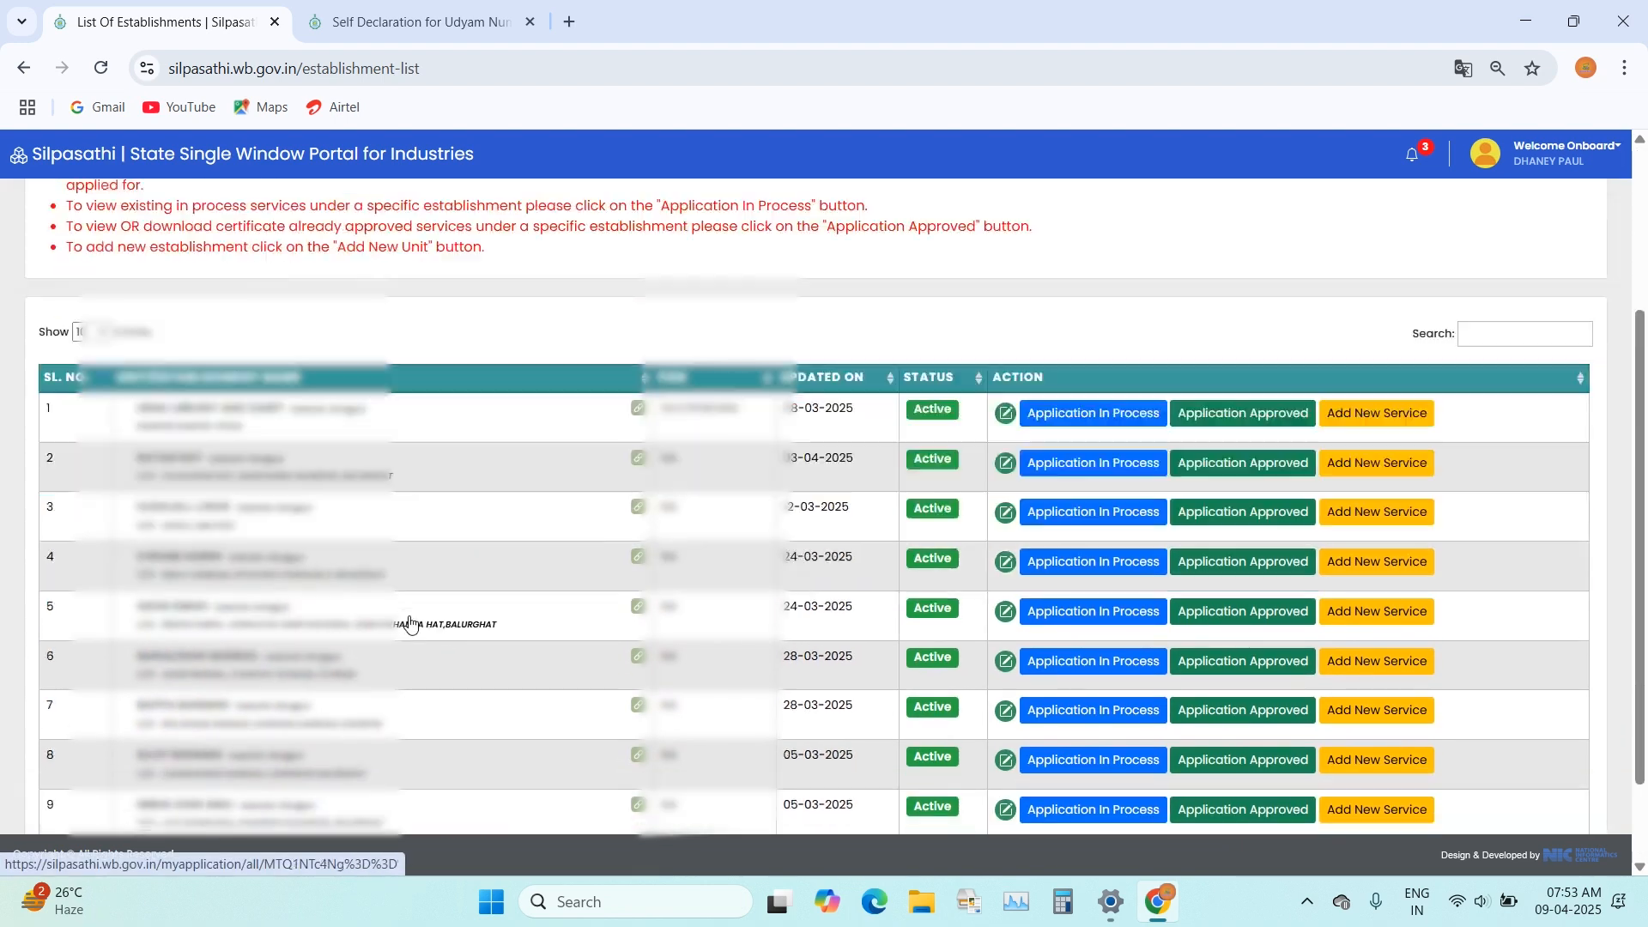
{"action": "scroll", "coordinate": [421, 614], "scroll_direction": "up", "scroll_amount": 6}
{"action": "left_click", "coordinate": [1494, 585]}
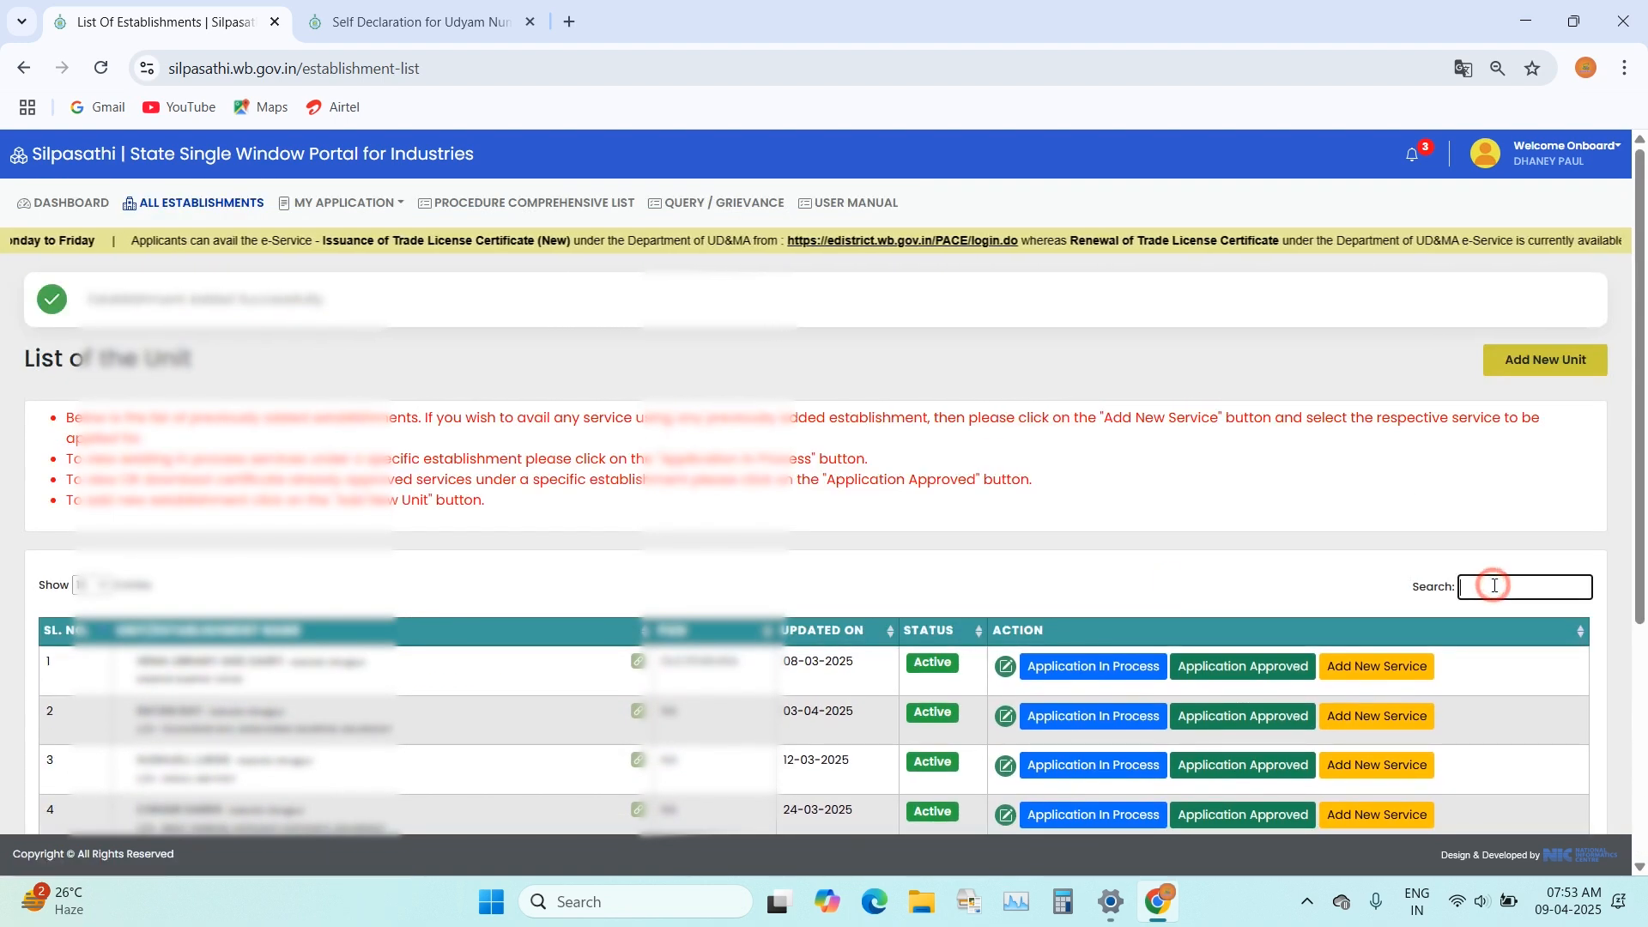
{"action": "type", "text": "DI"}
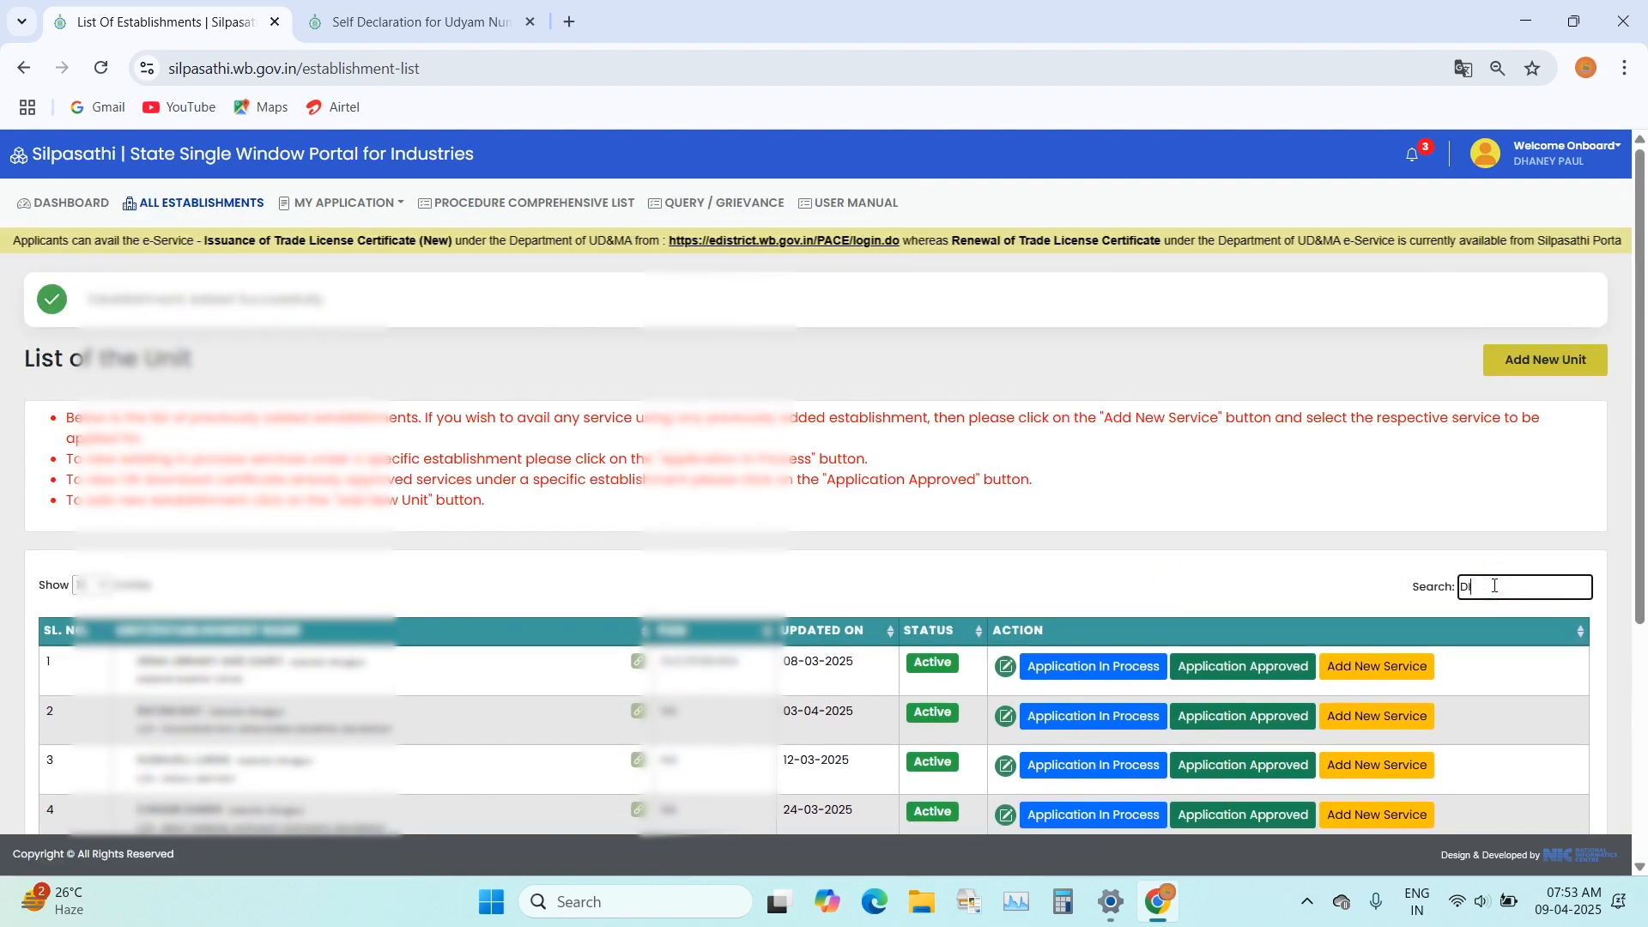
{"action": "type", "text": "GI"}
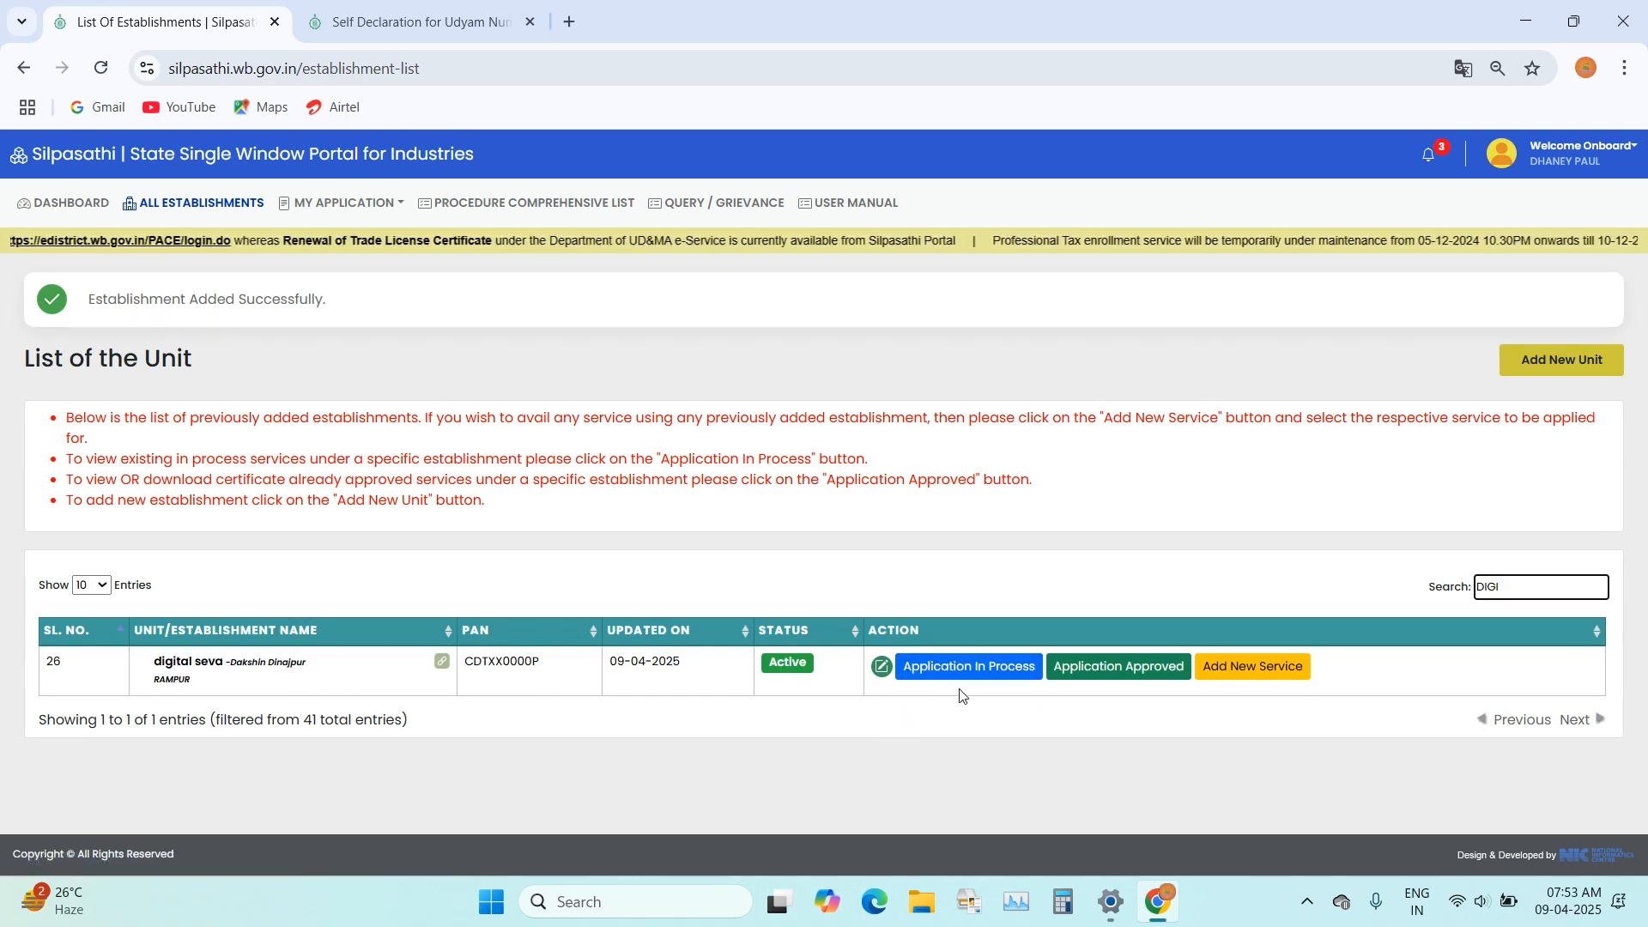
Step: Check the digital seva unit's in-process applications and its approved applications, and return to the unit list
{"action": "left_click", "coordinate": [944, 667]}
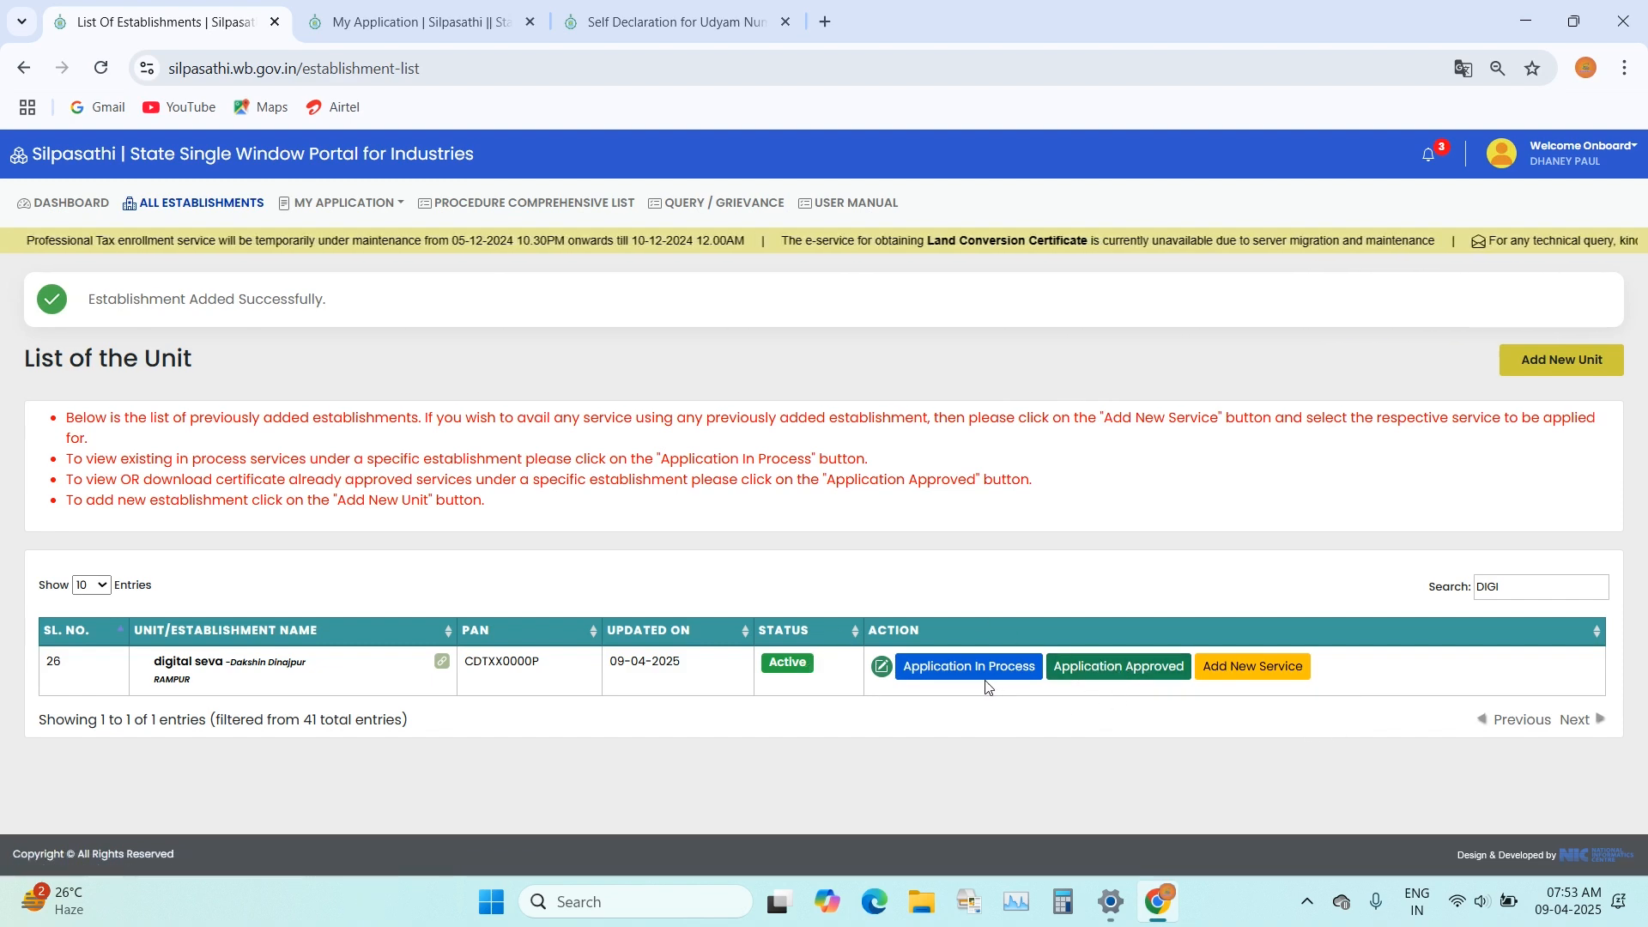
{"action": "left_click", "coordinate": [414, 34]}
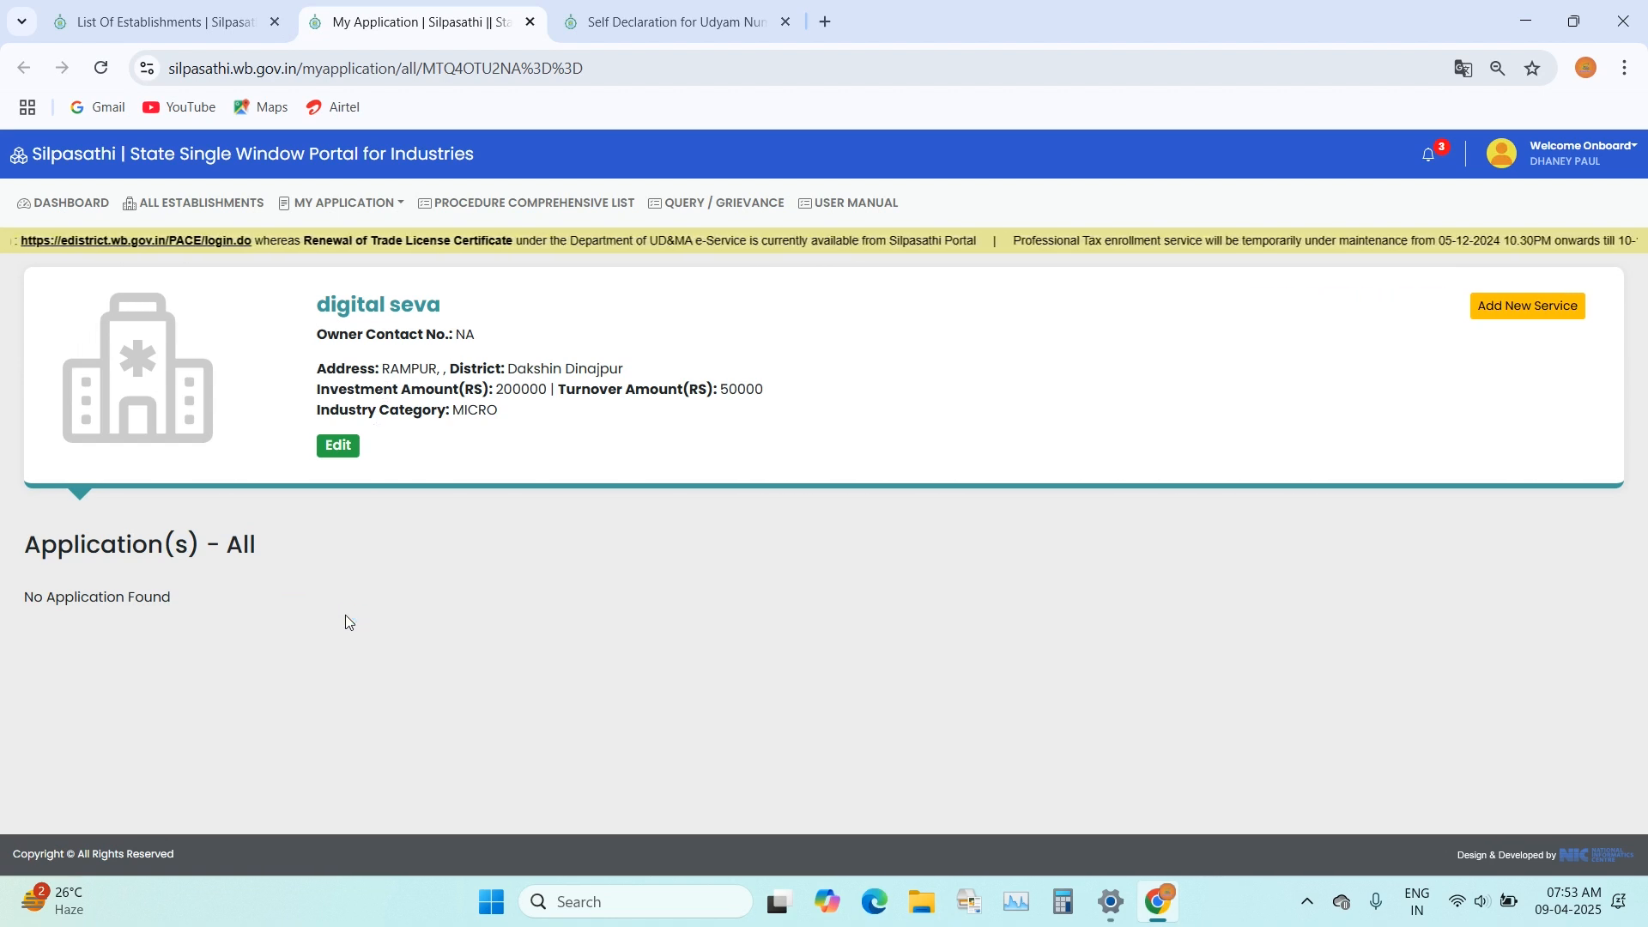
{"action": "key", "text": "ctrl+shift+Tab"}
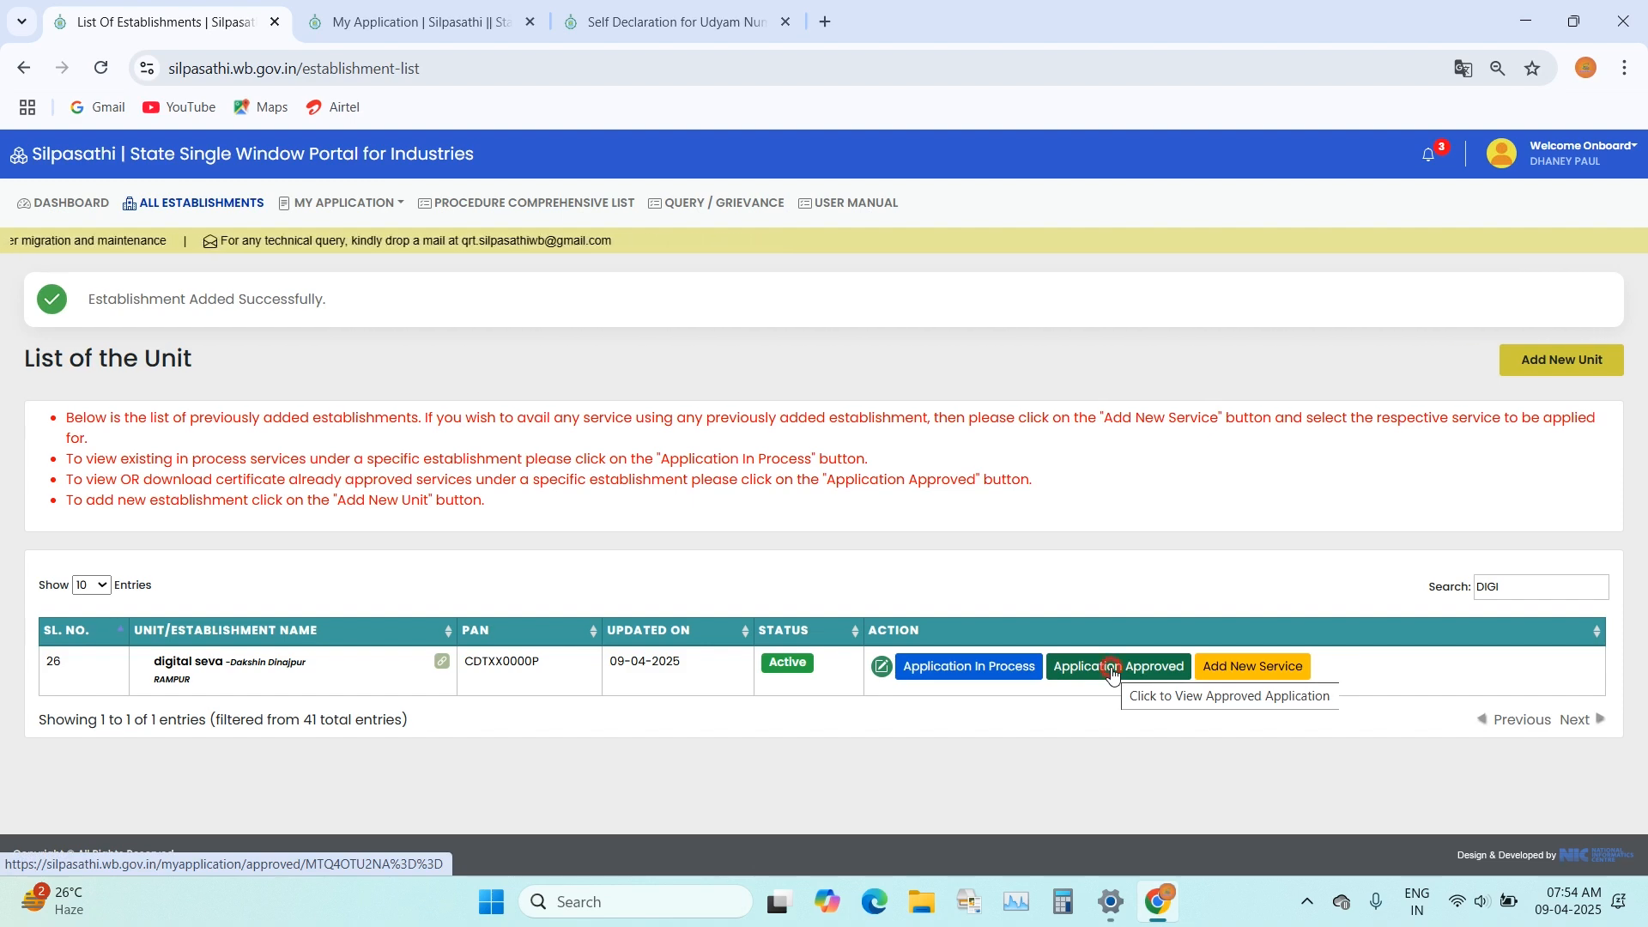
{"action": "left_click", "coordinate": [1113, 676]}
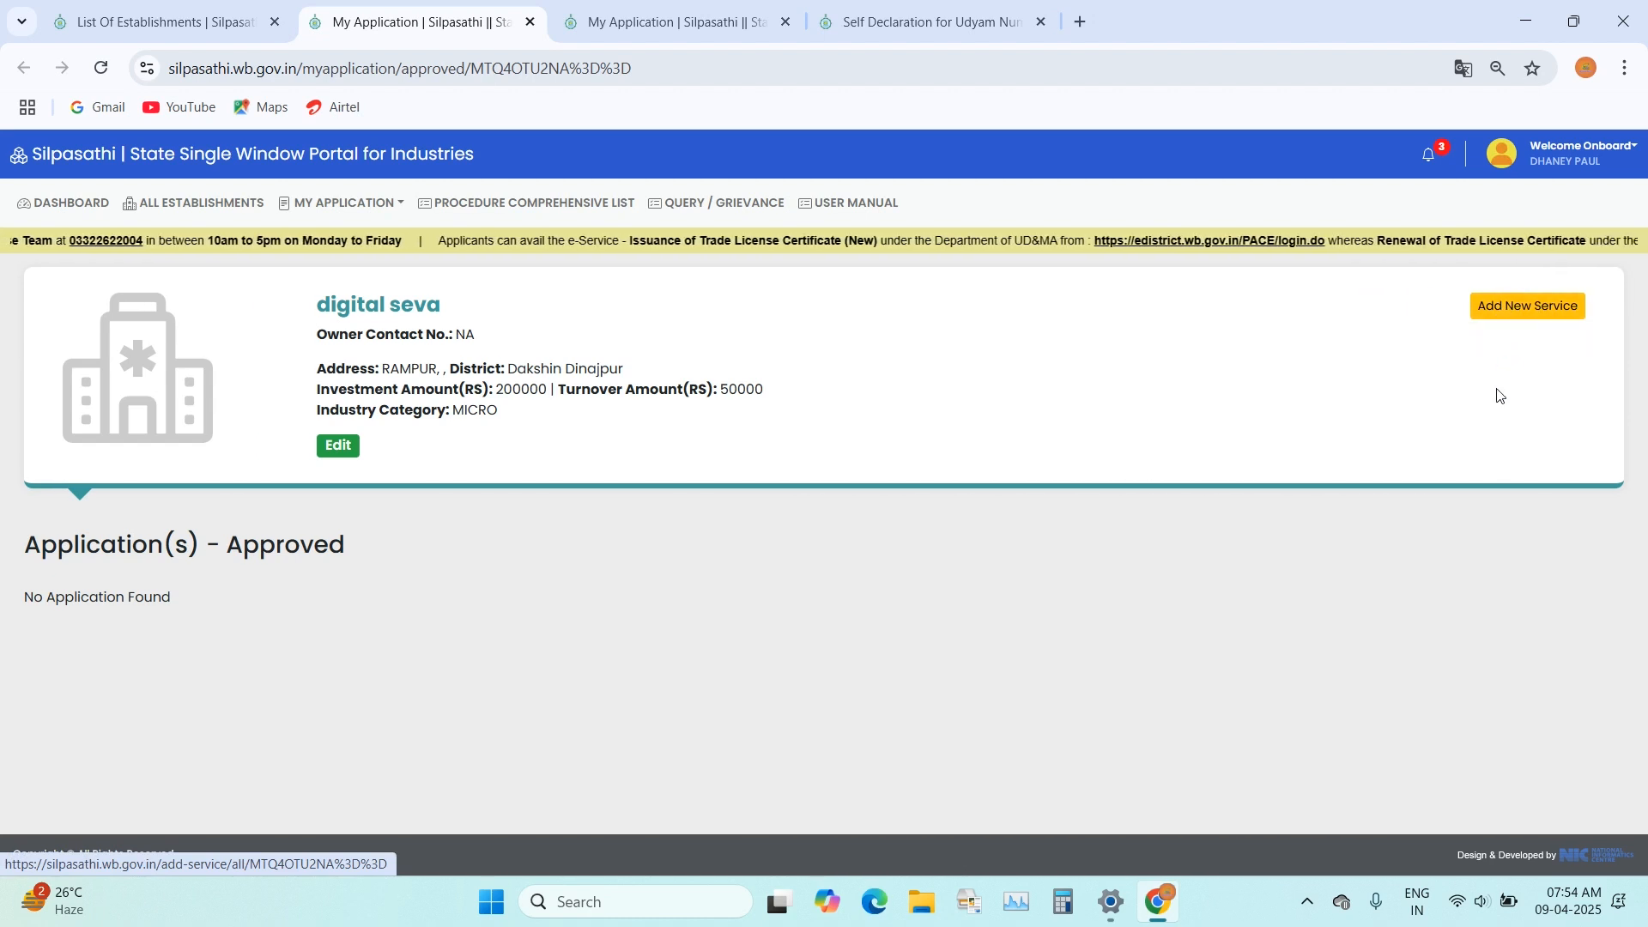
{"action": "left_click", "coordinate": [173, 12]}
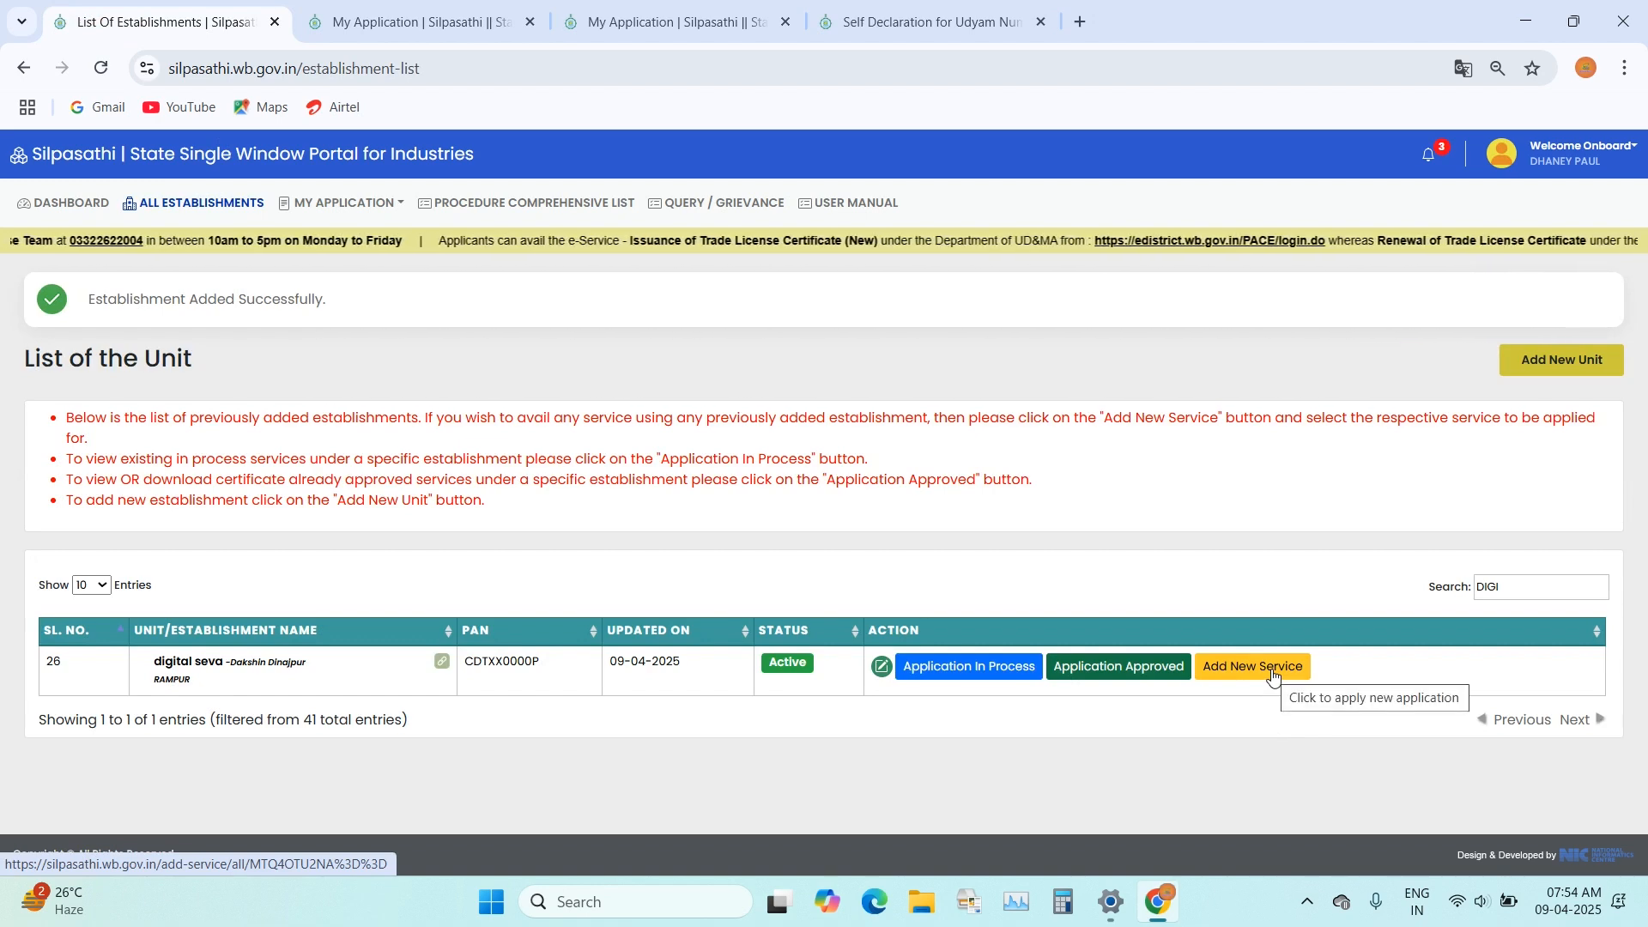
Step: Start adding a new service for the digital seva unit and search the available services for TRADE
{"action": "left_click", "coordinate": [421, 21]}
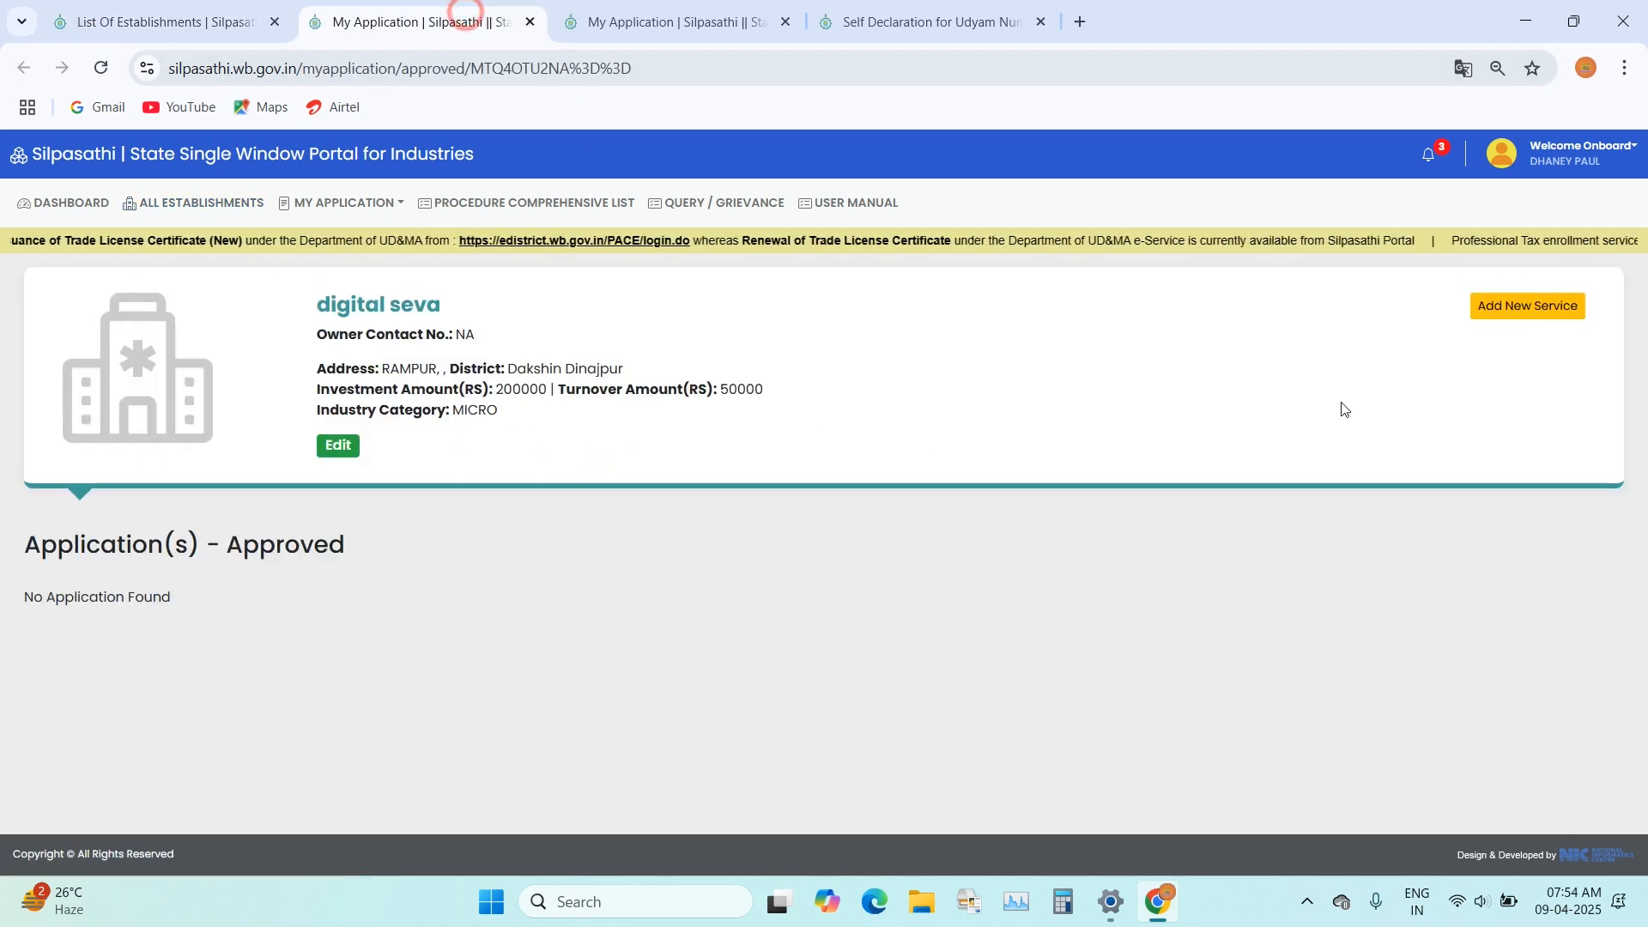
{"action": "left_click", "coordinate": [1524, 307]}
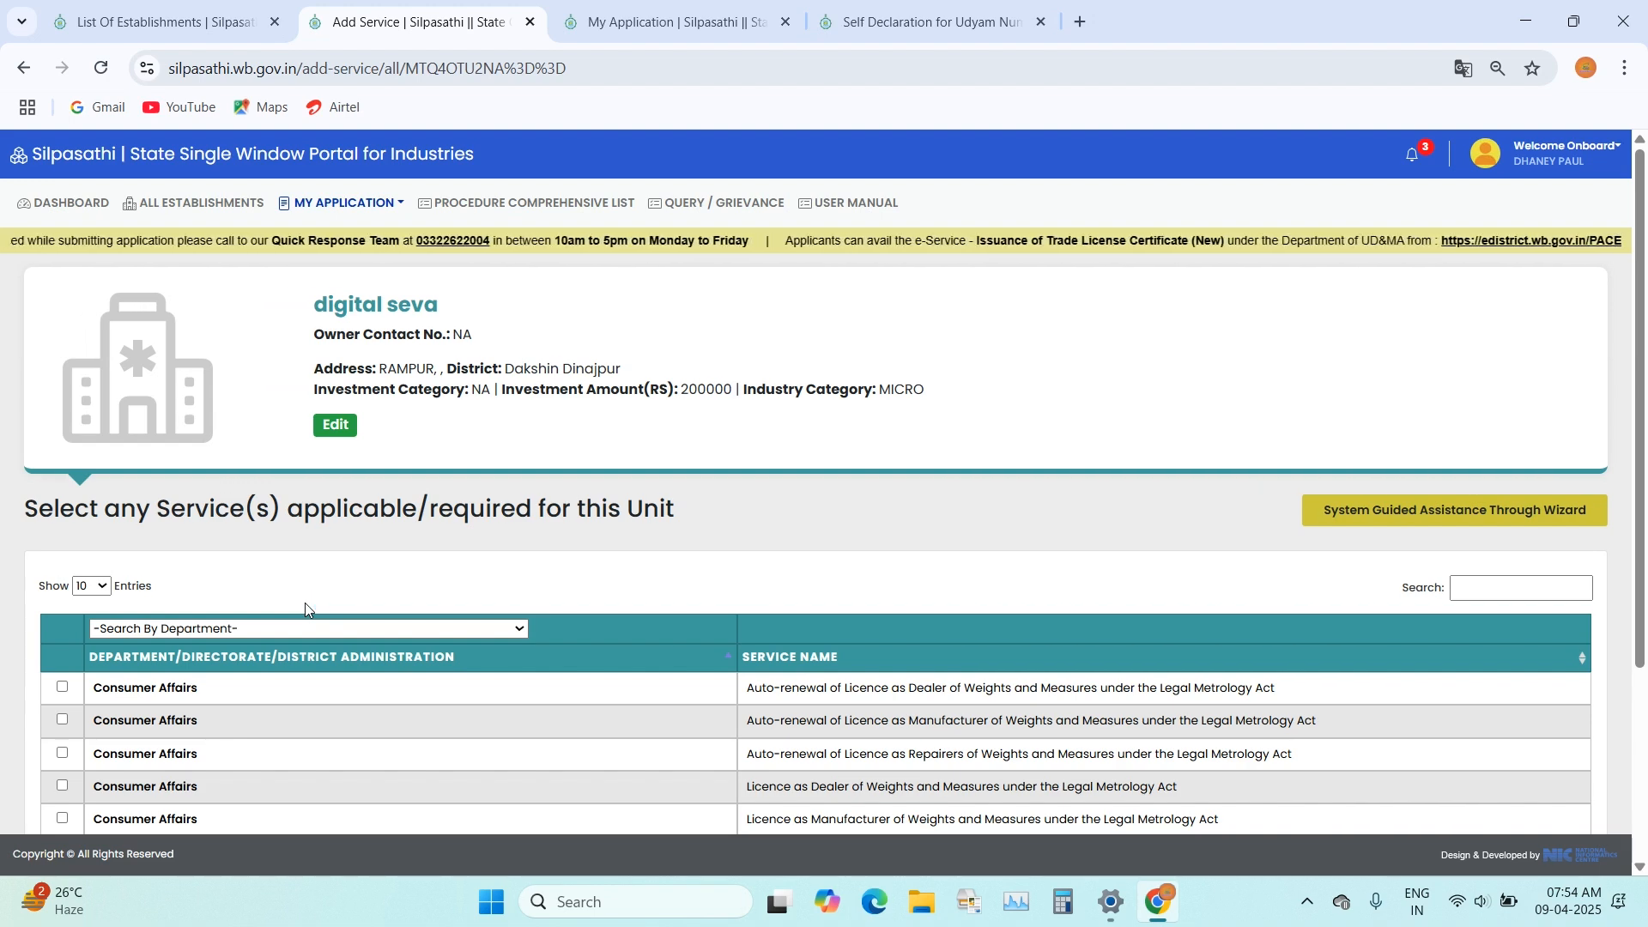
{"action": "scroll", "coordinate": [306, 602], "scroll_direction": "down", "scroll_amount": 3}
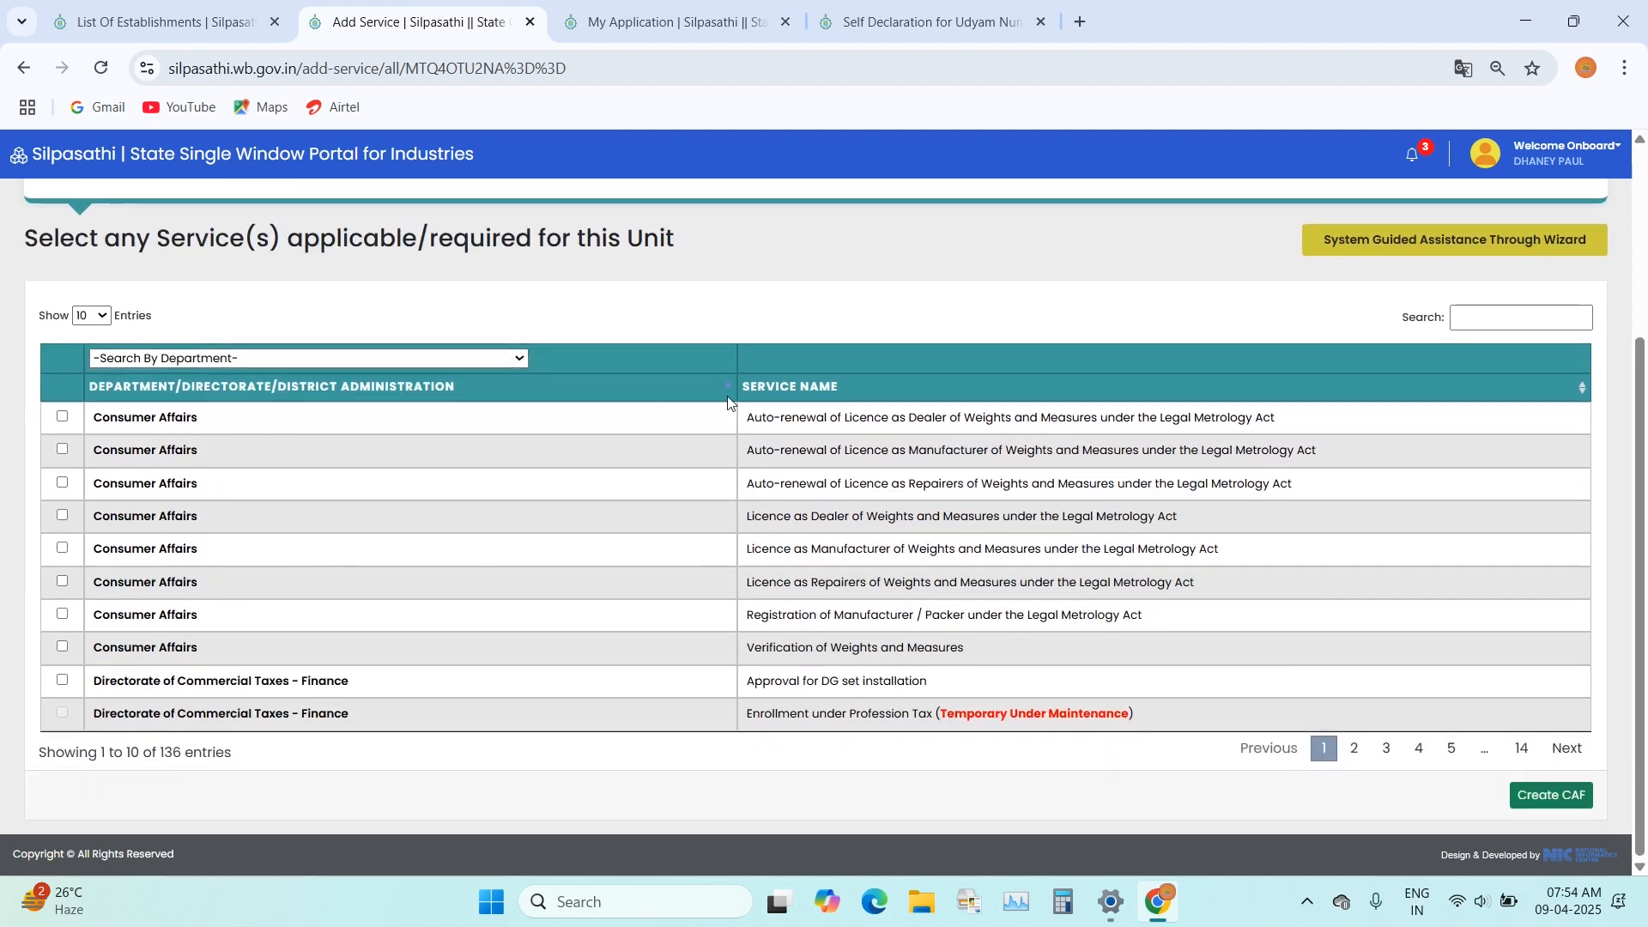
{"action": "left_click", "coordinate": [1506, 316]}
{"action": "type", "text": "TRADE"}
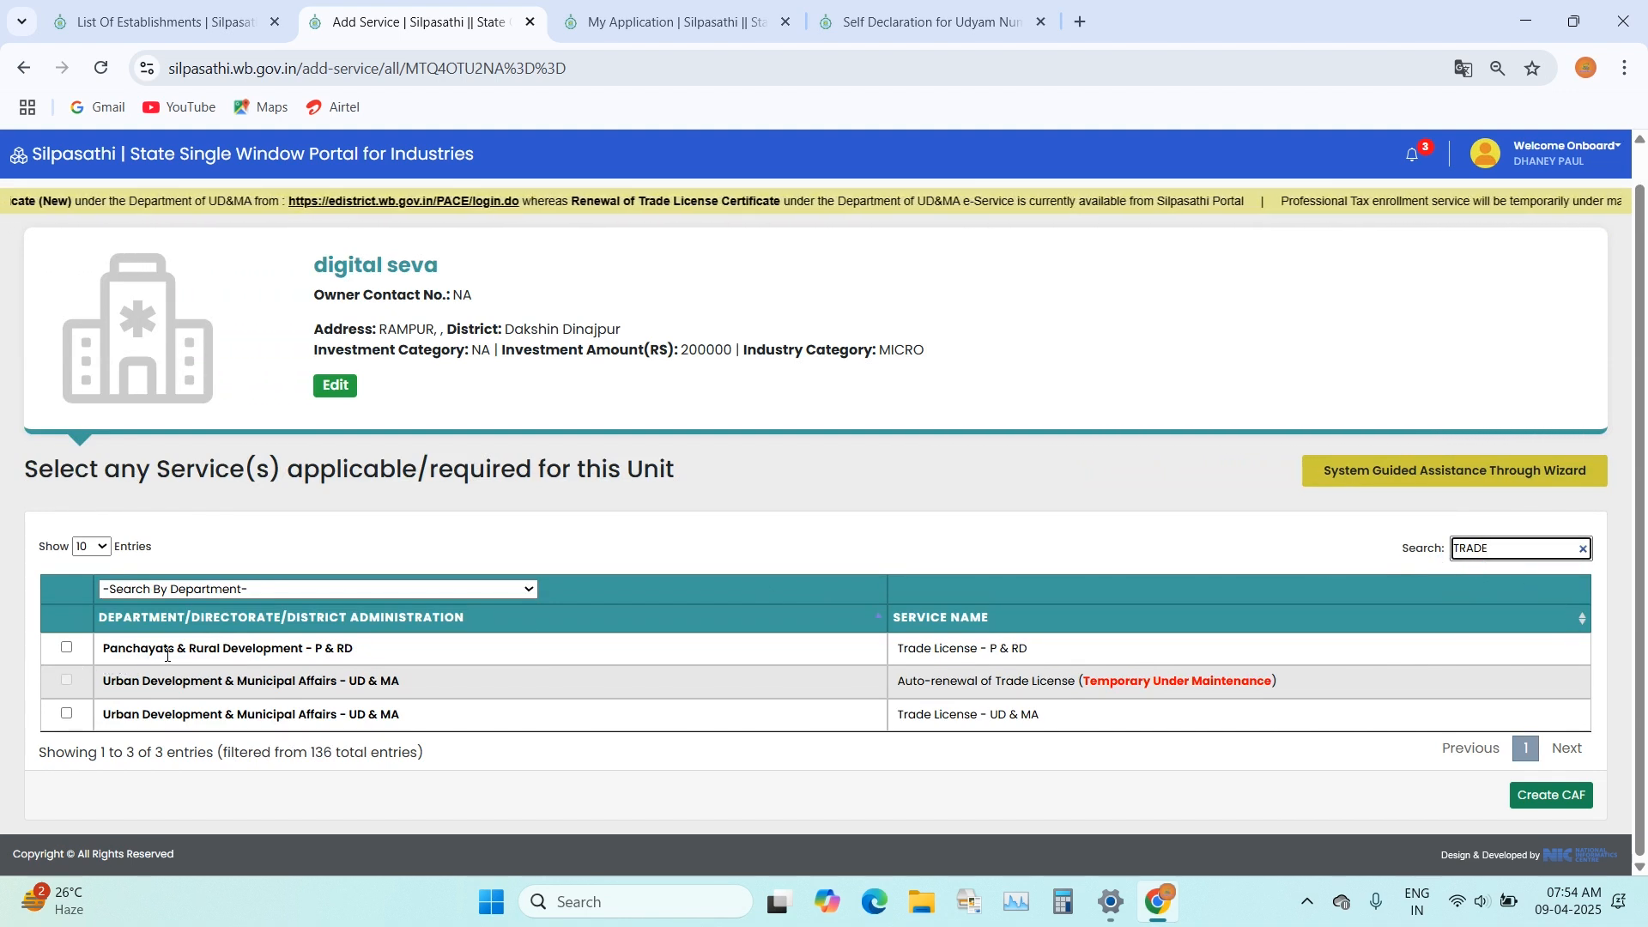
Step: Select the Trade License - P & RD service, create its common application form and start the online application
{"action": "left_click", "coordinate": [339, 660]}
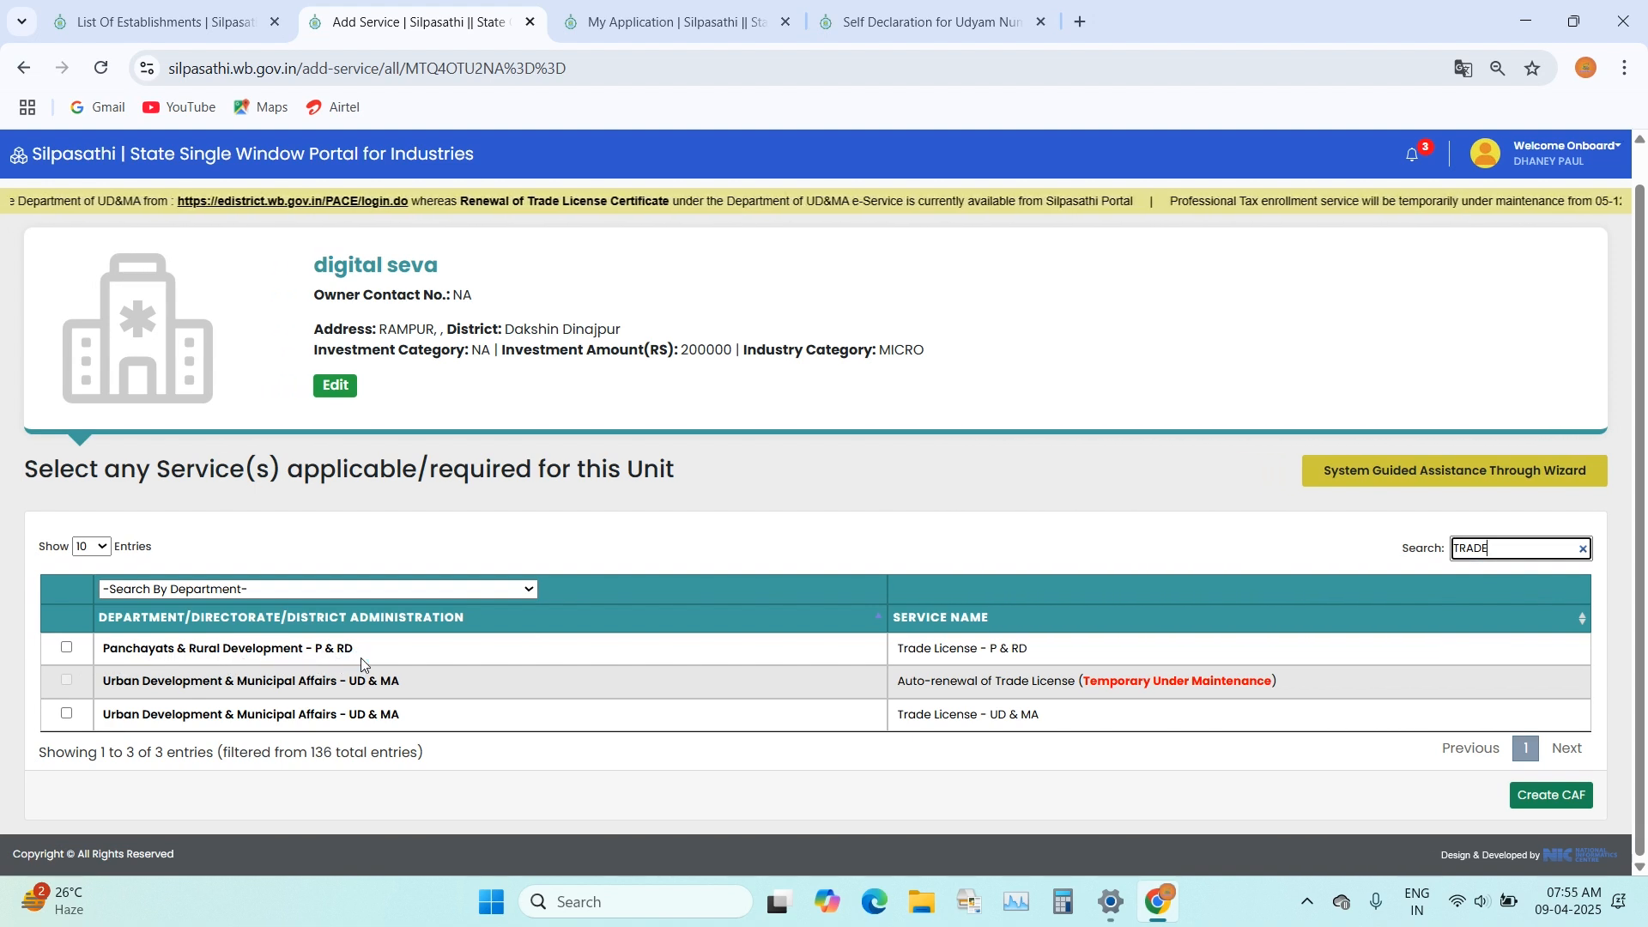
{"action": "left_click", "coordinate": [70, 650]}
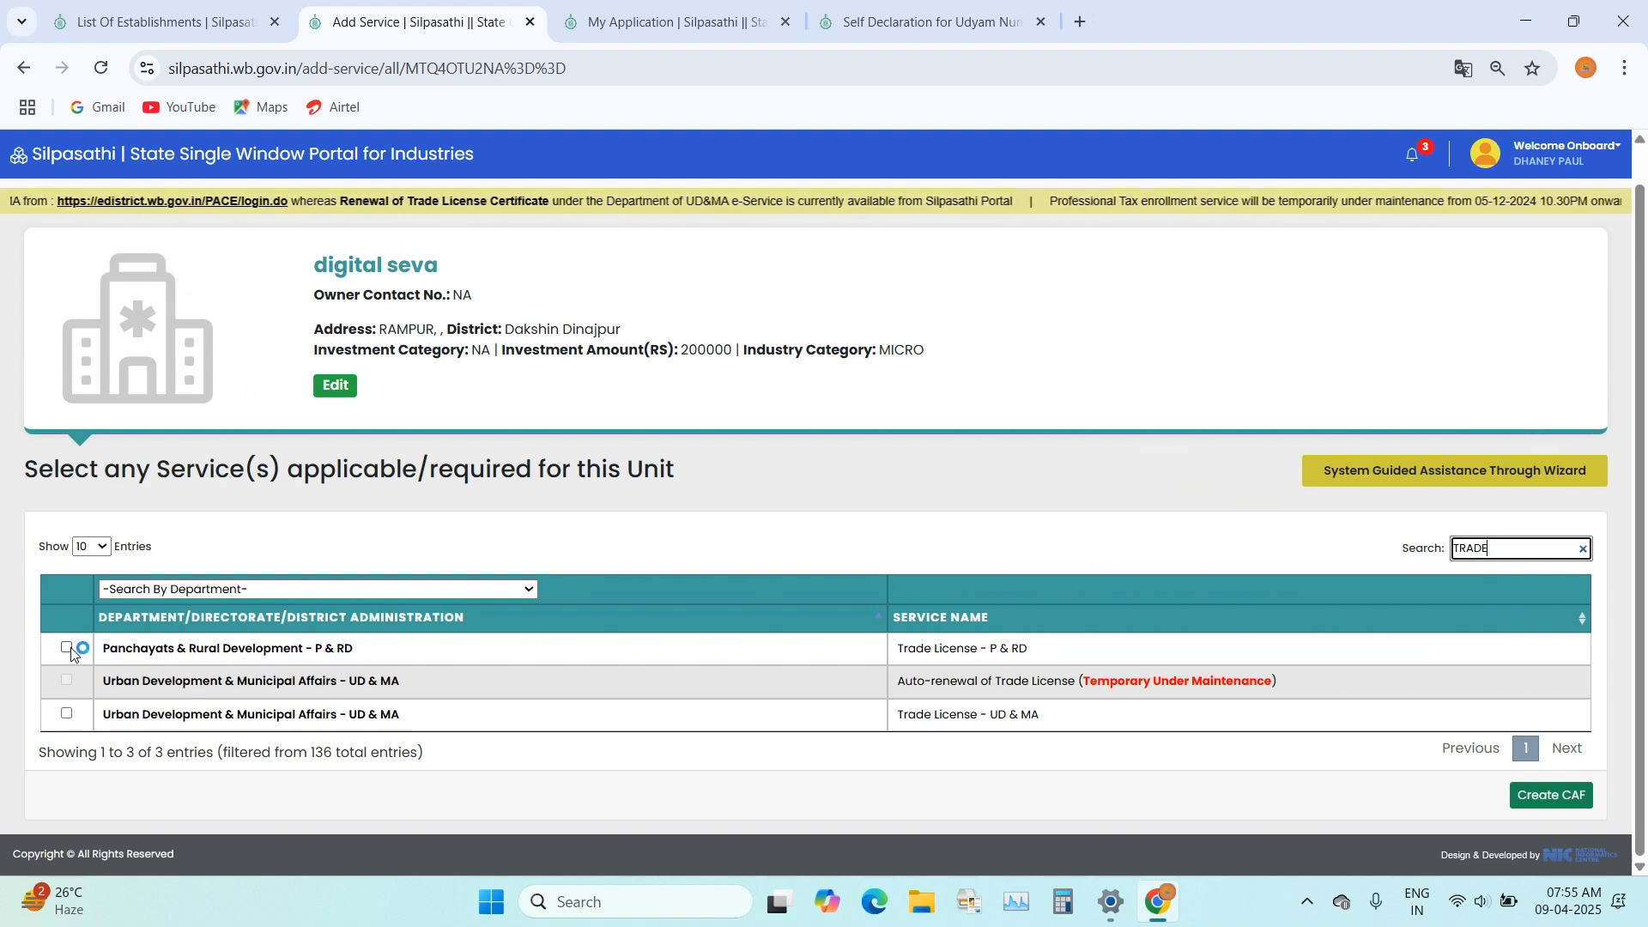
{"action": "left_click", "coordinate": [67, 649]}
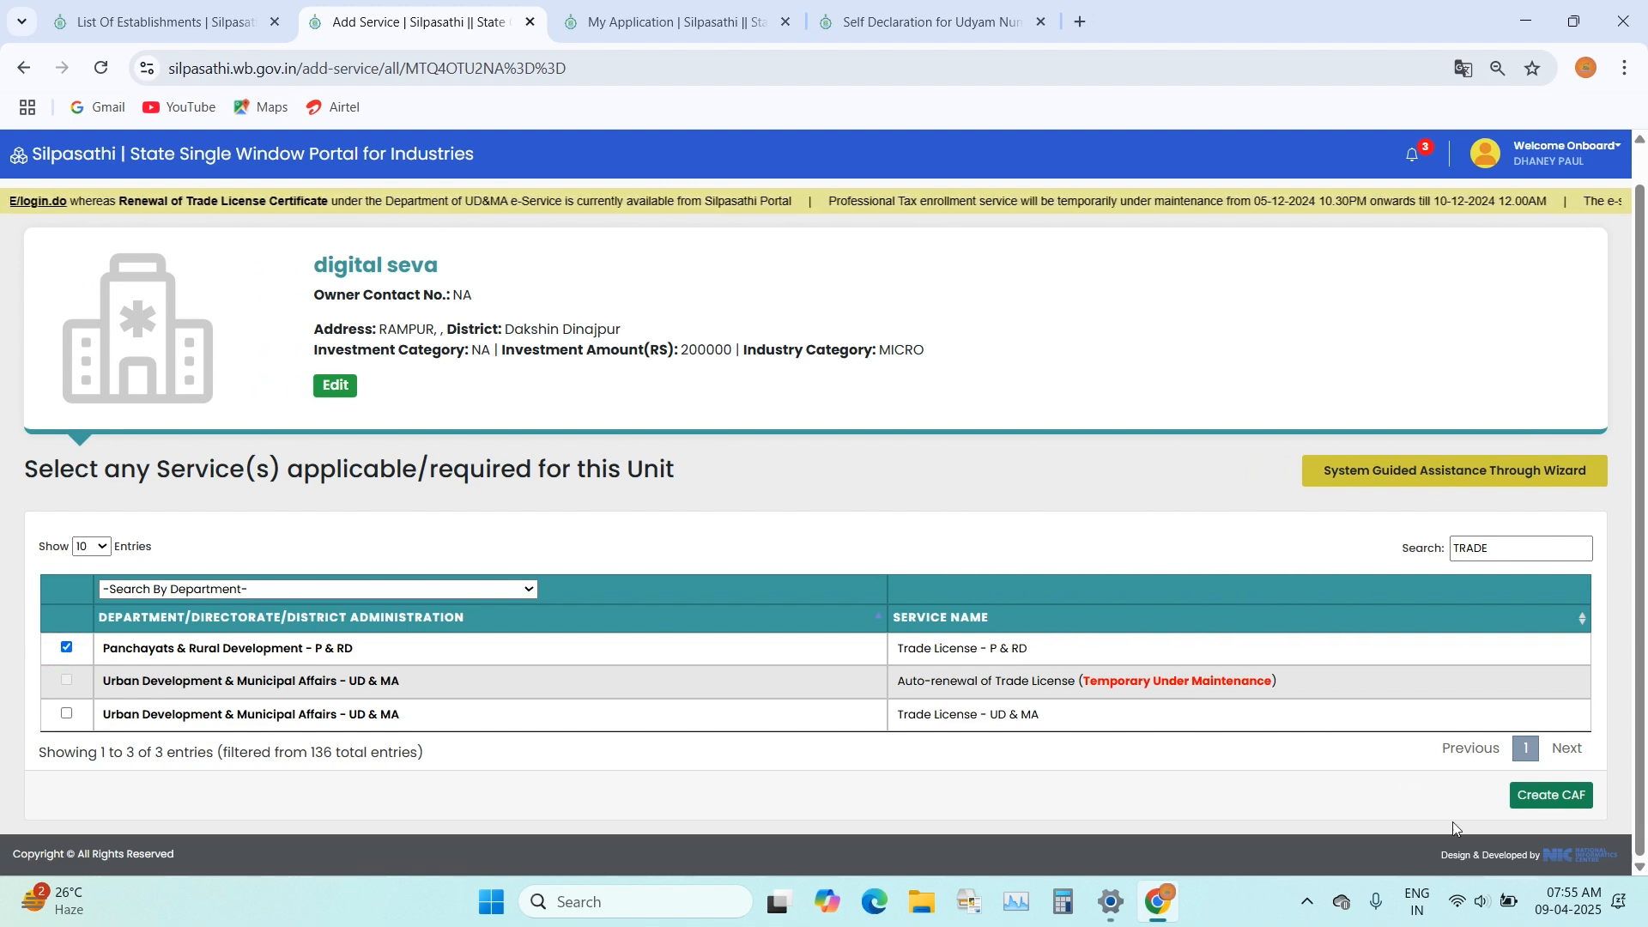
{"action": "left_click", "coordinate": [1552, 798]}
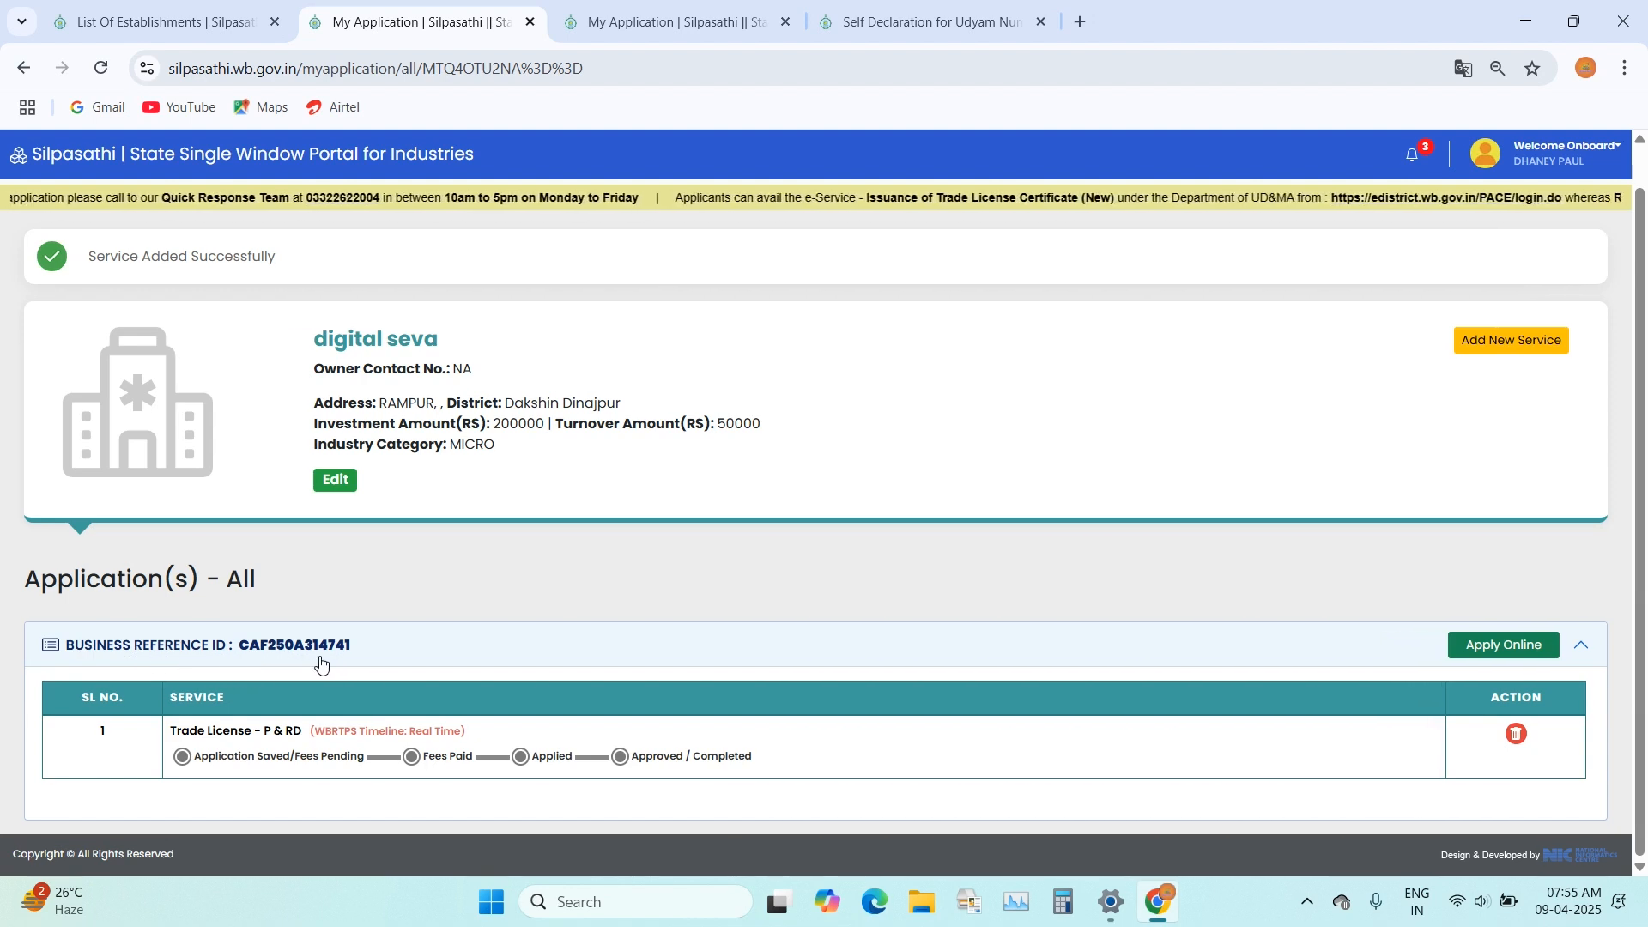
{"action": "left_click", "coordinate": [1475, 646]}
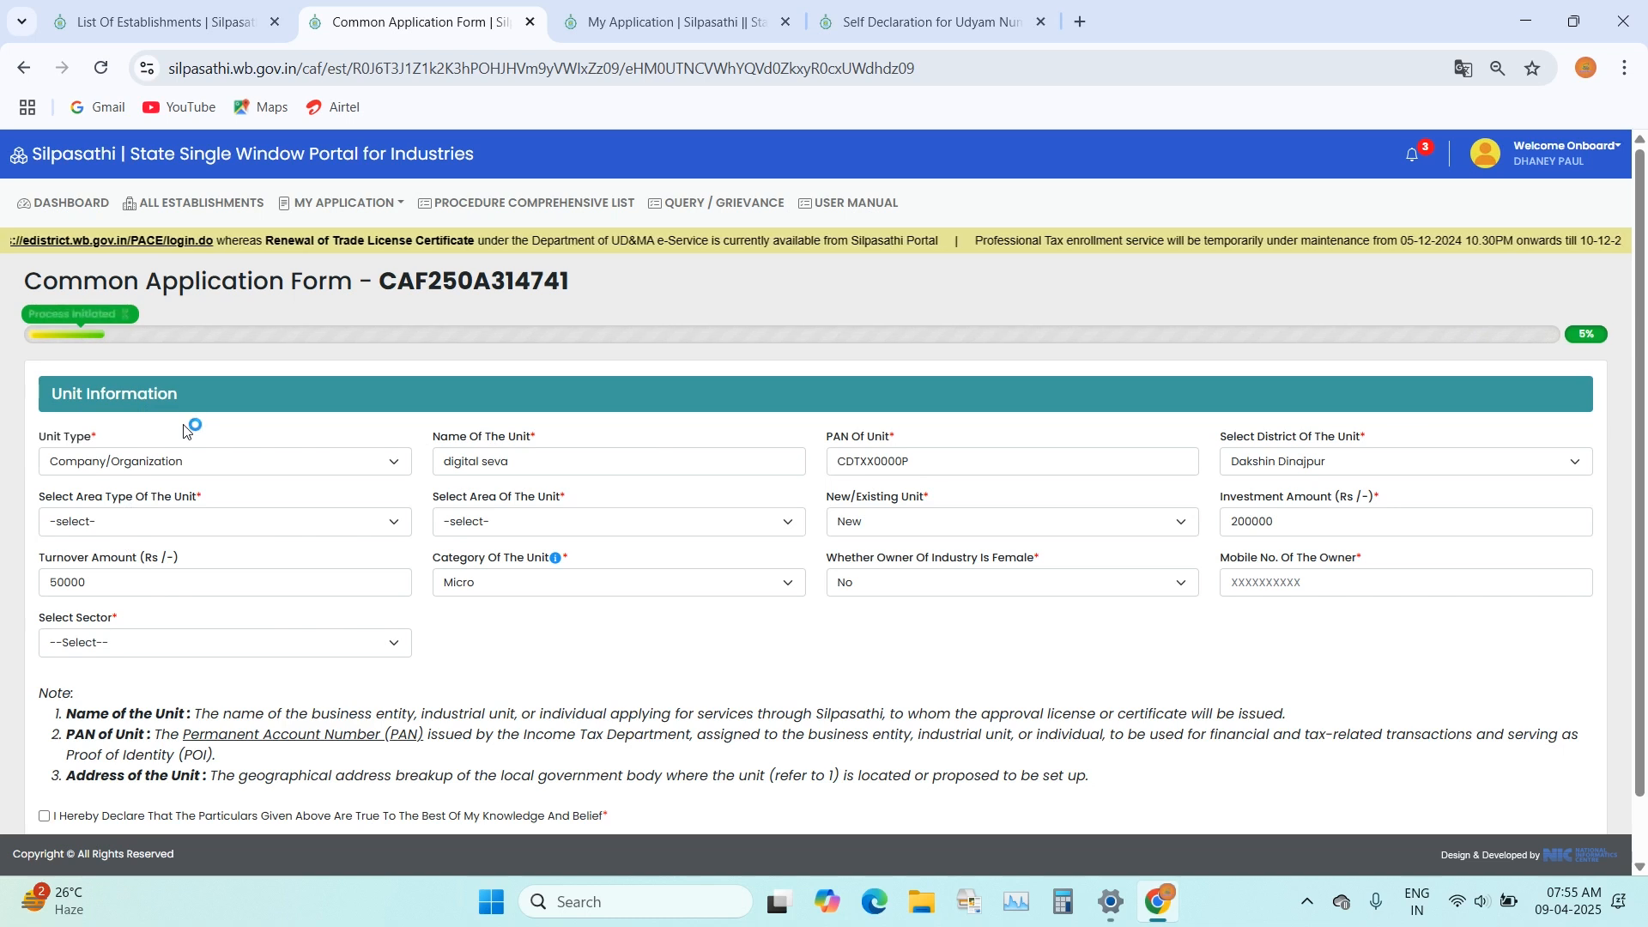
{"action": "scroll", "coordinate": [34, 316], "scroll_direction": "down", "scroll_amount": 1}
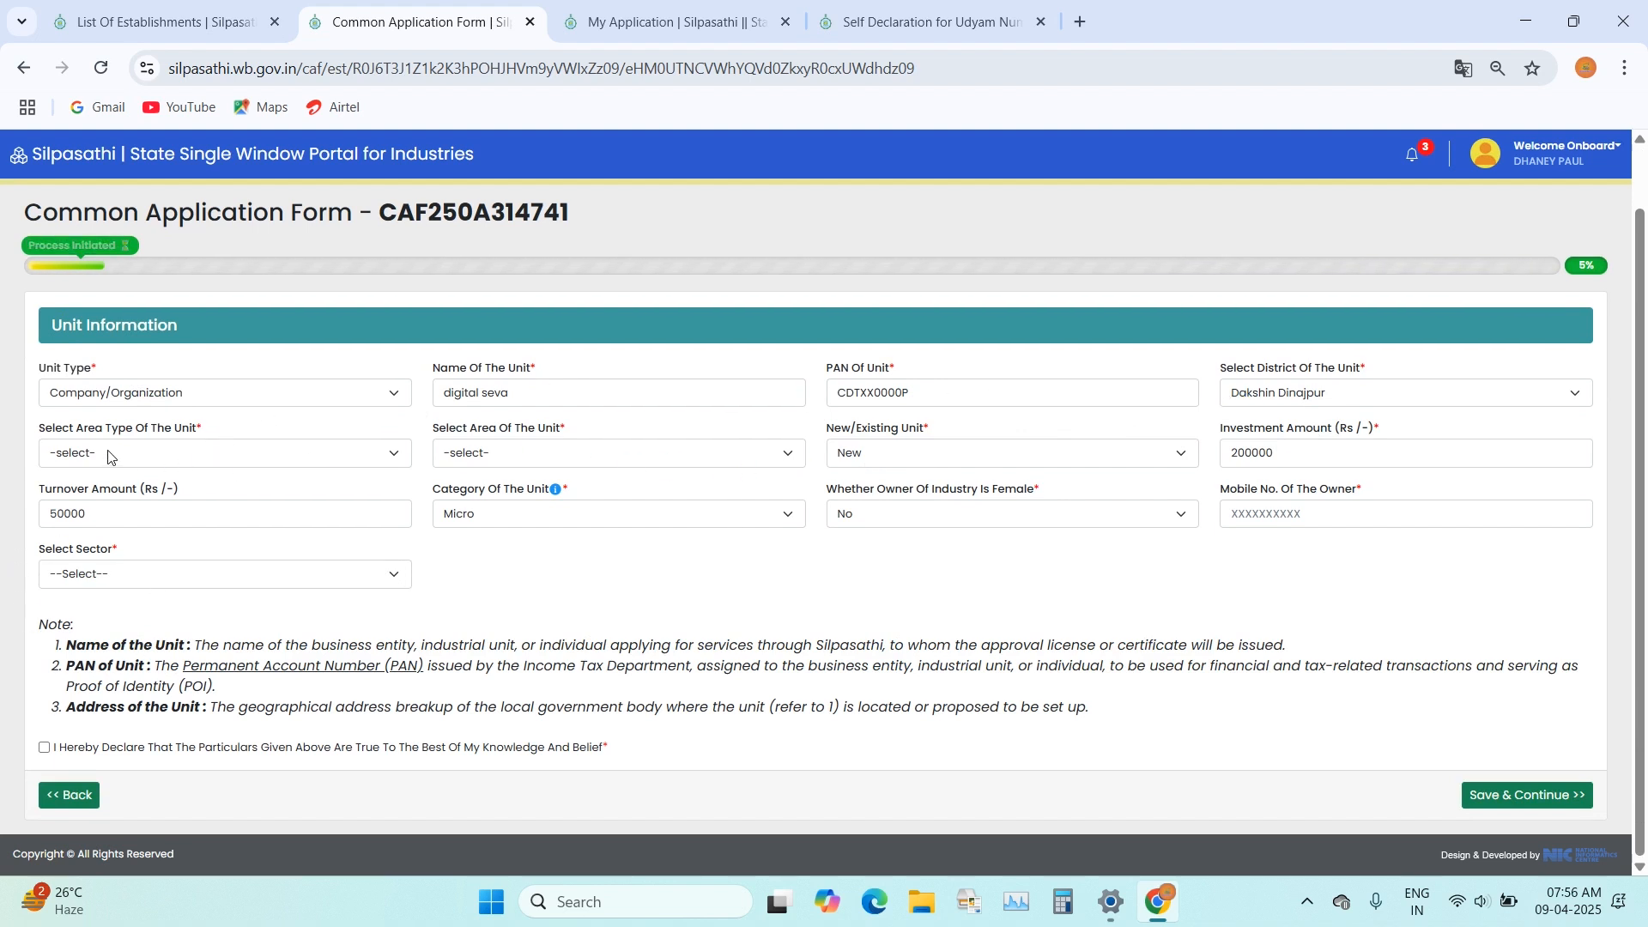
Step: Set the unit's area type to Block and its area to Tapan, and enter the owner's mobile number
{"action": "left_click", "coordinate": [163, 452]}
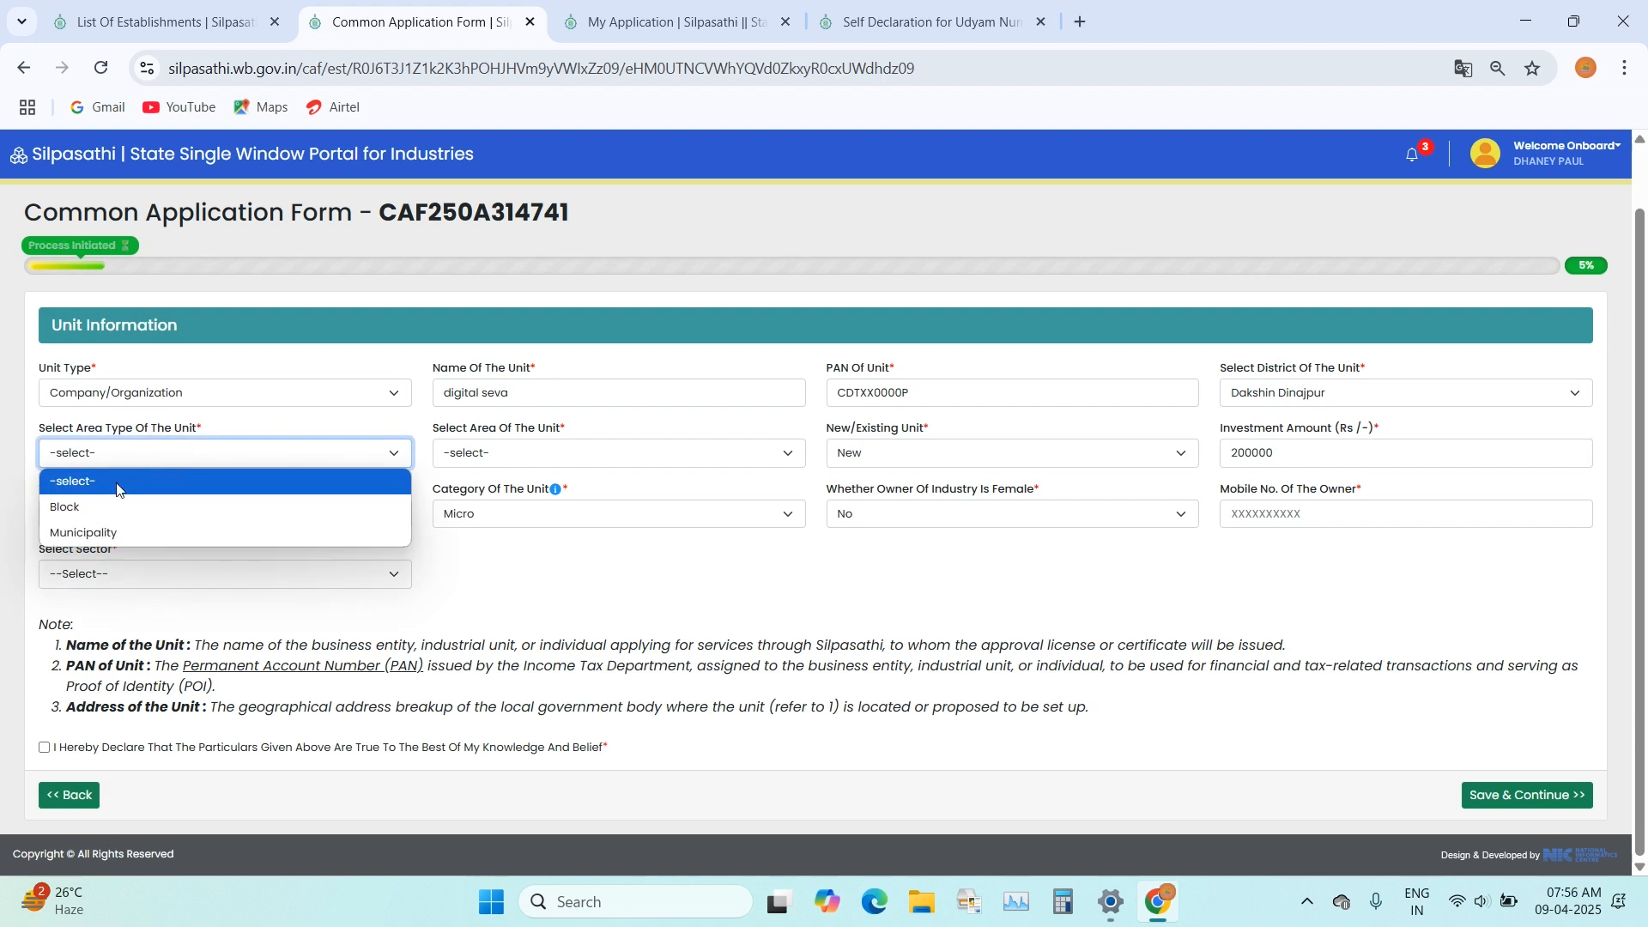
{"action": "left_click", "coordinate": [97, 507]}
{"action": "left_click", "coordinate": [596, 453]}
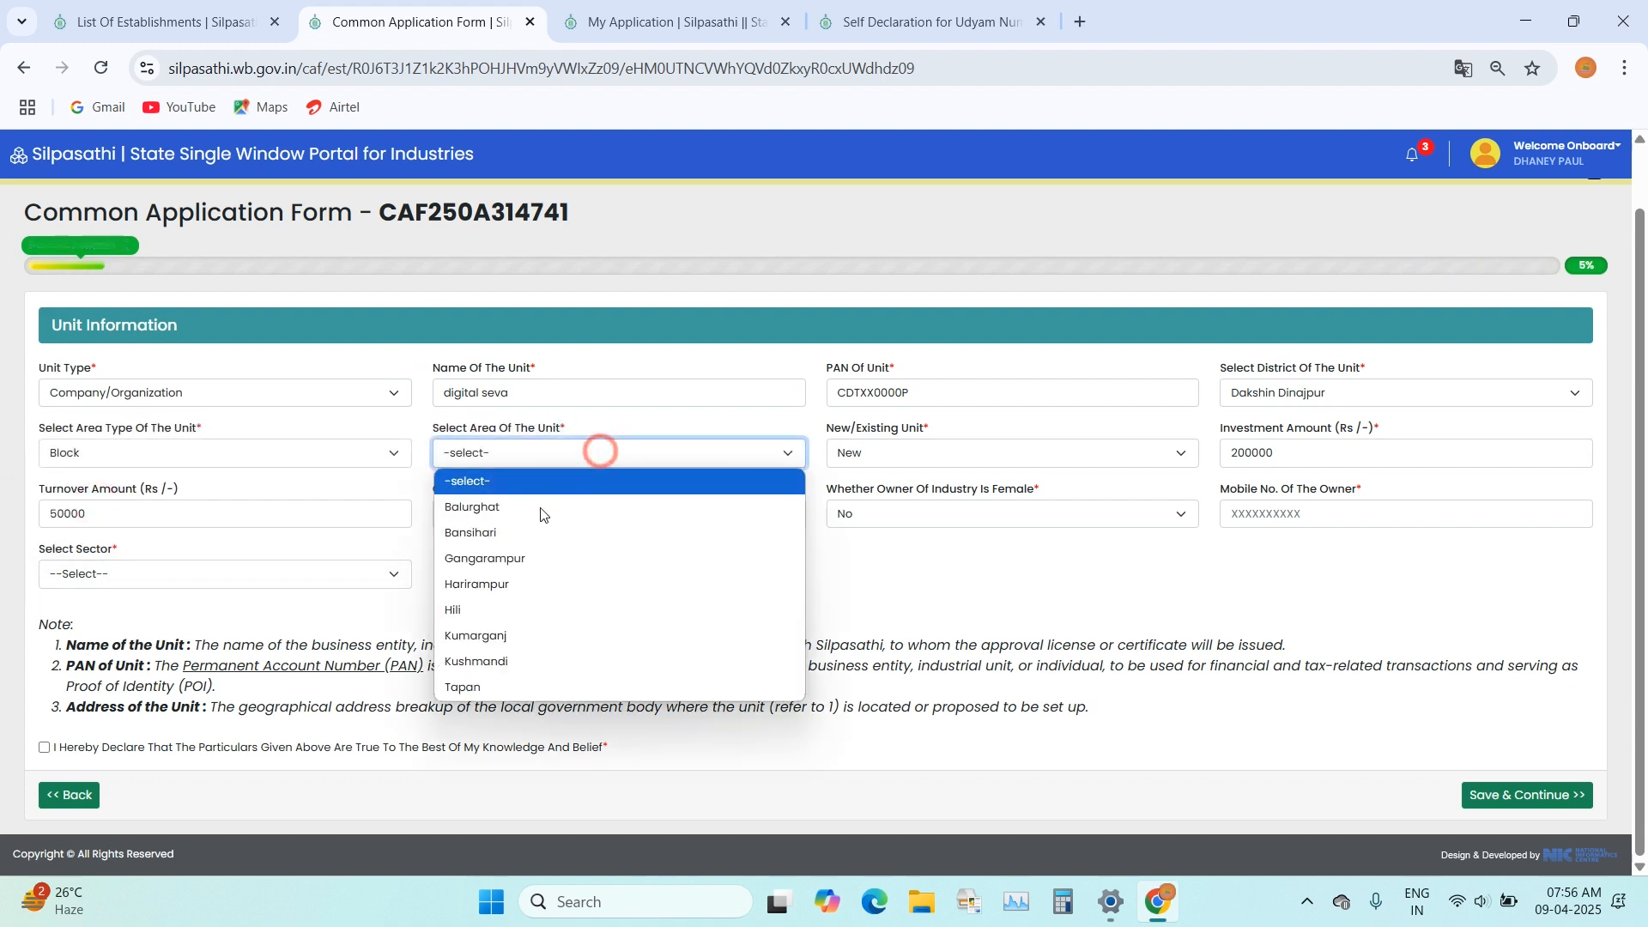
{"action": "left_click", "coordinate": [518, 686]}
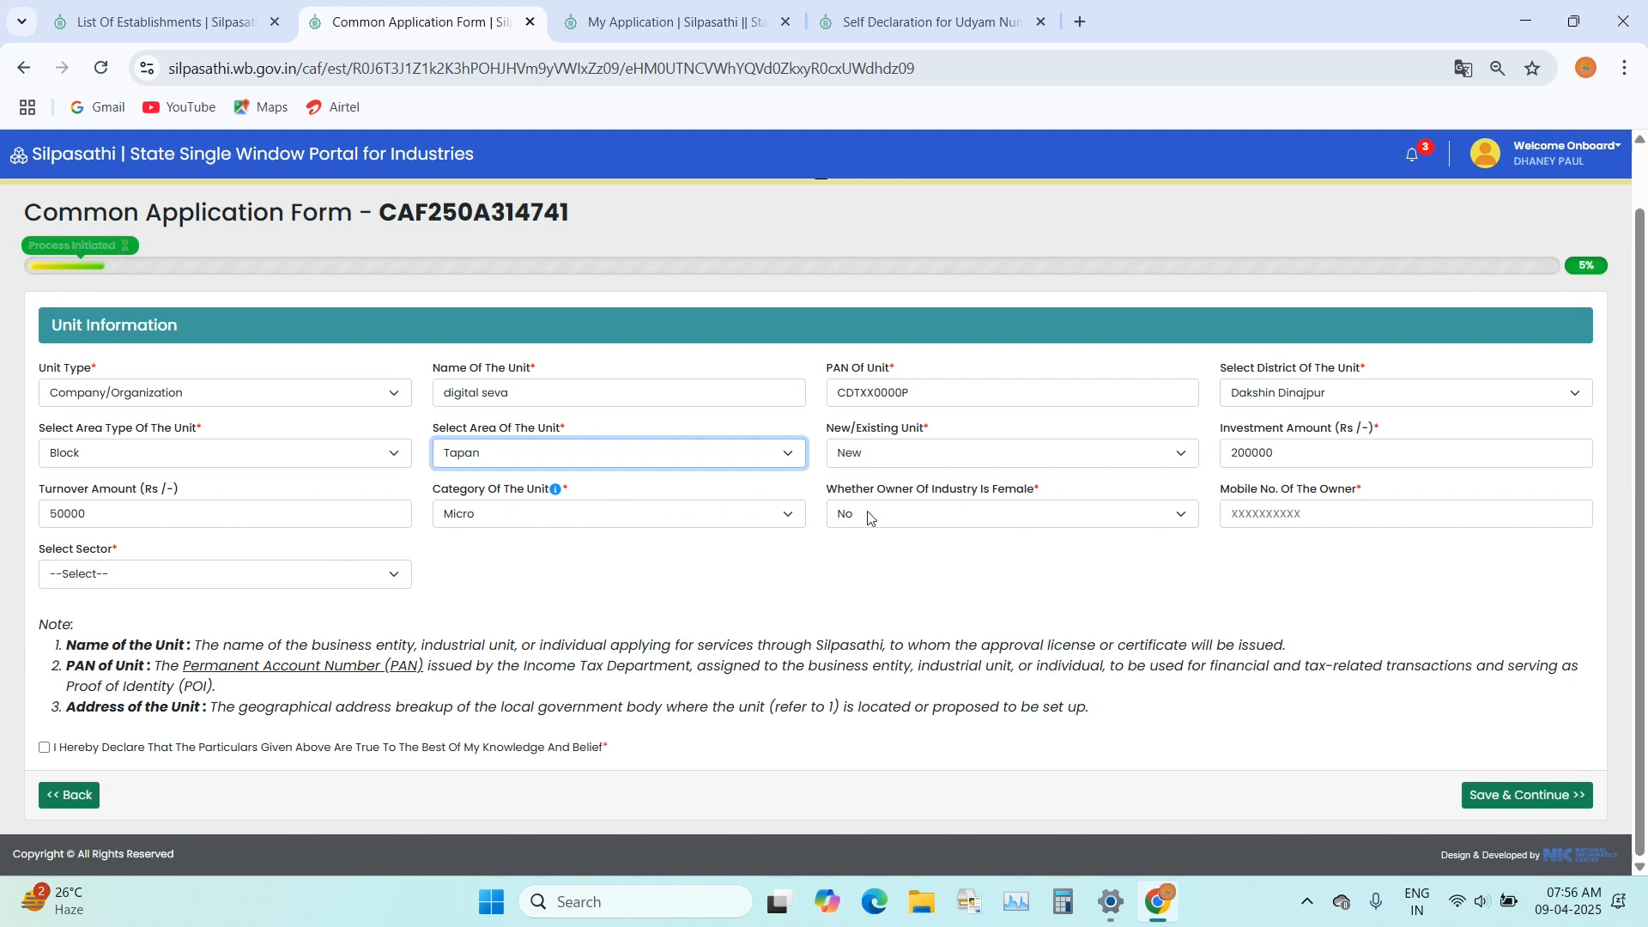
{"action": "left_click", "coordinate": [1276, 514]}
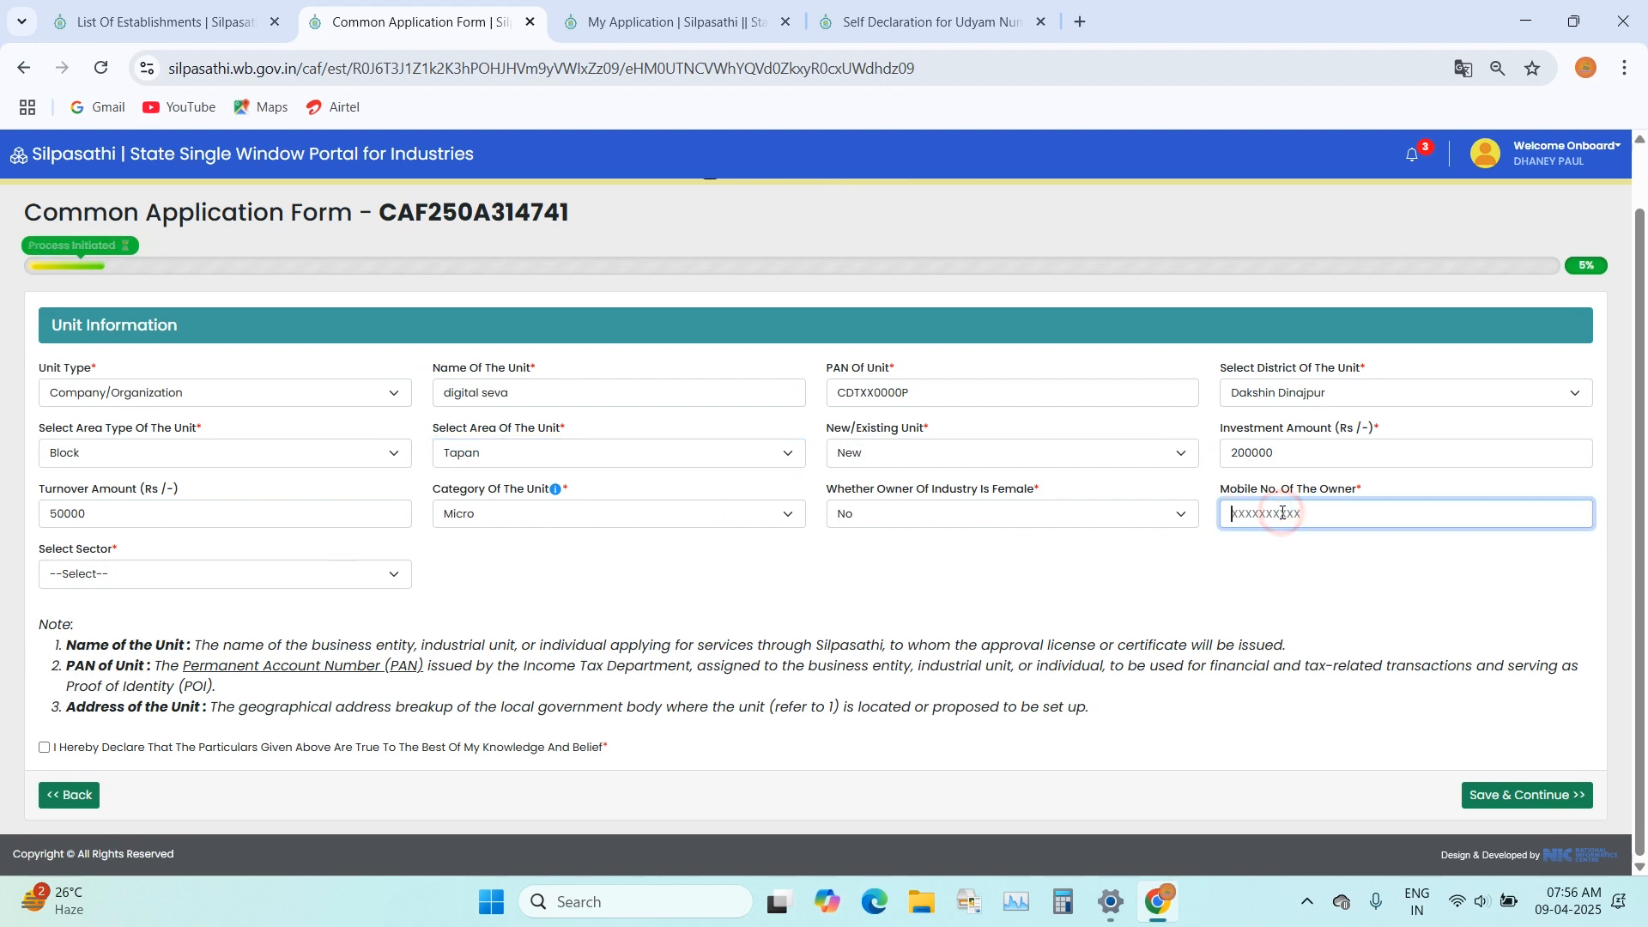
{"action": "type", "text": "9999999999"}
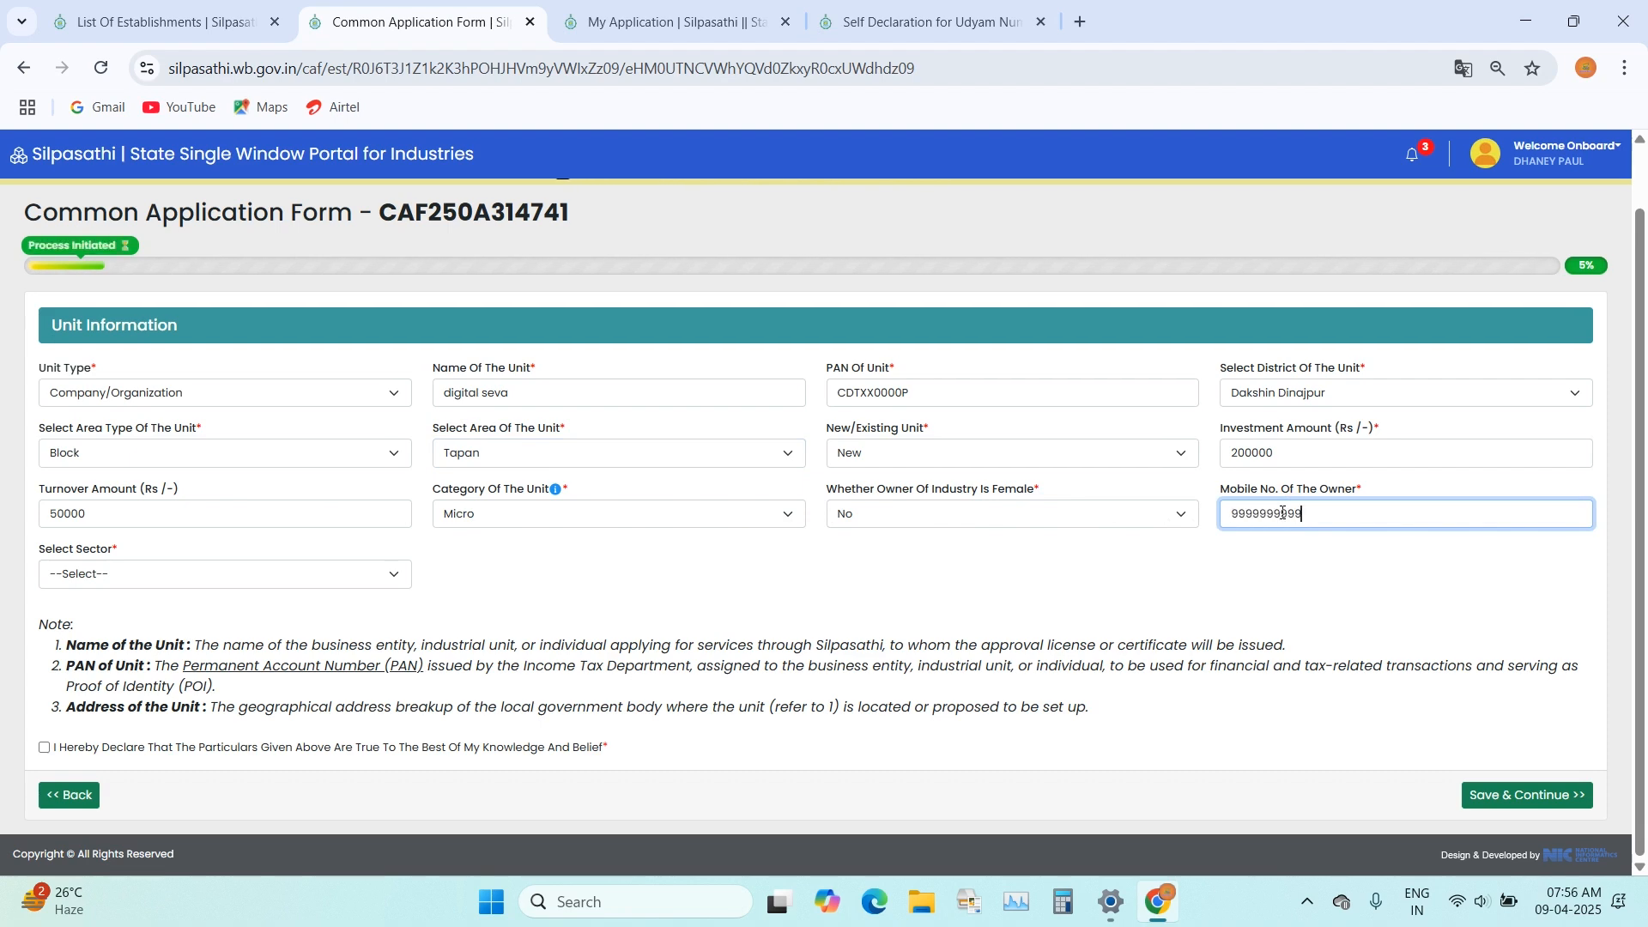
Step: Set the unit's sector to Finance, Banking & Insurance, then accept the declaration and save the unit information
{"action": "left_click", "coordinate": [156, 573]}
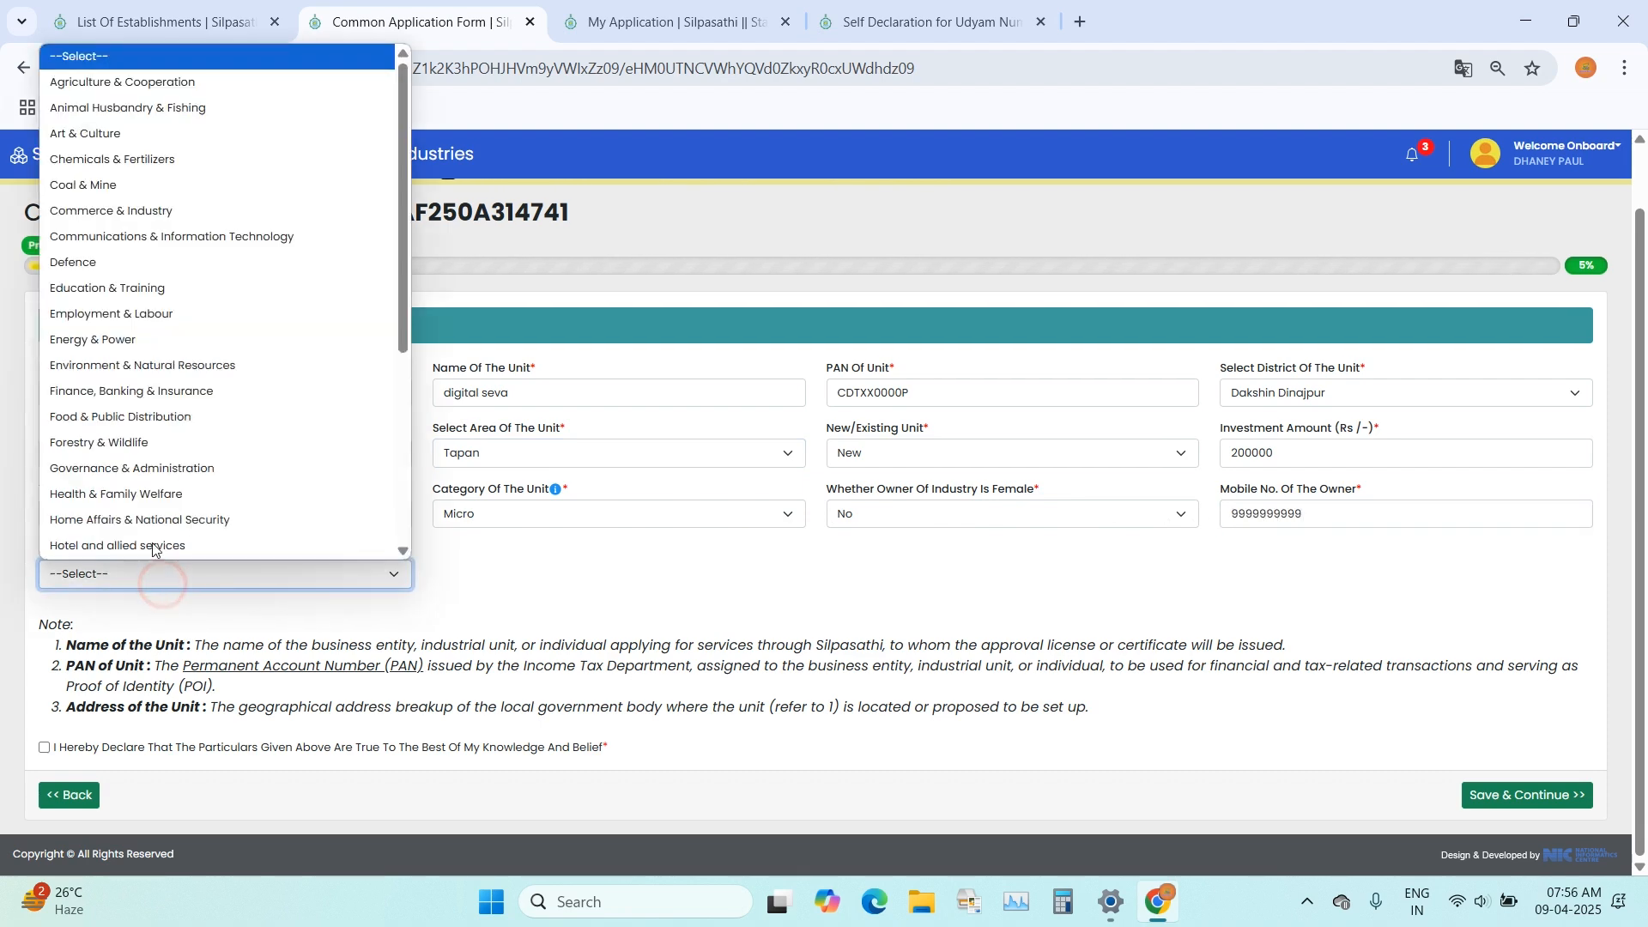
{"action": "scroll", "coordinate": [214, 528], "scroll_direction": "down", "scroll_amount": 3}
{"action": "left_click", "coordinate": [575, 589]}
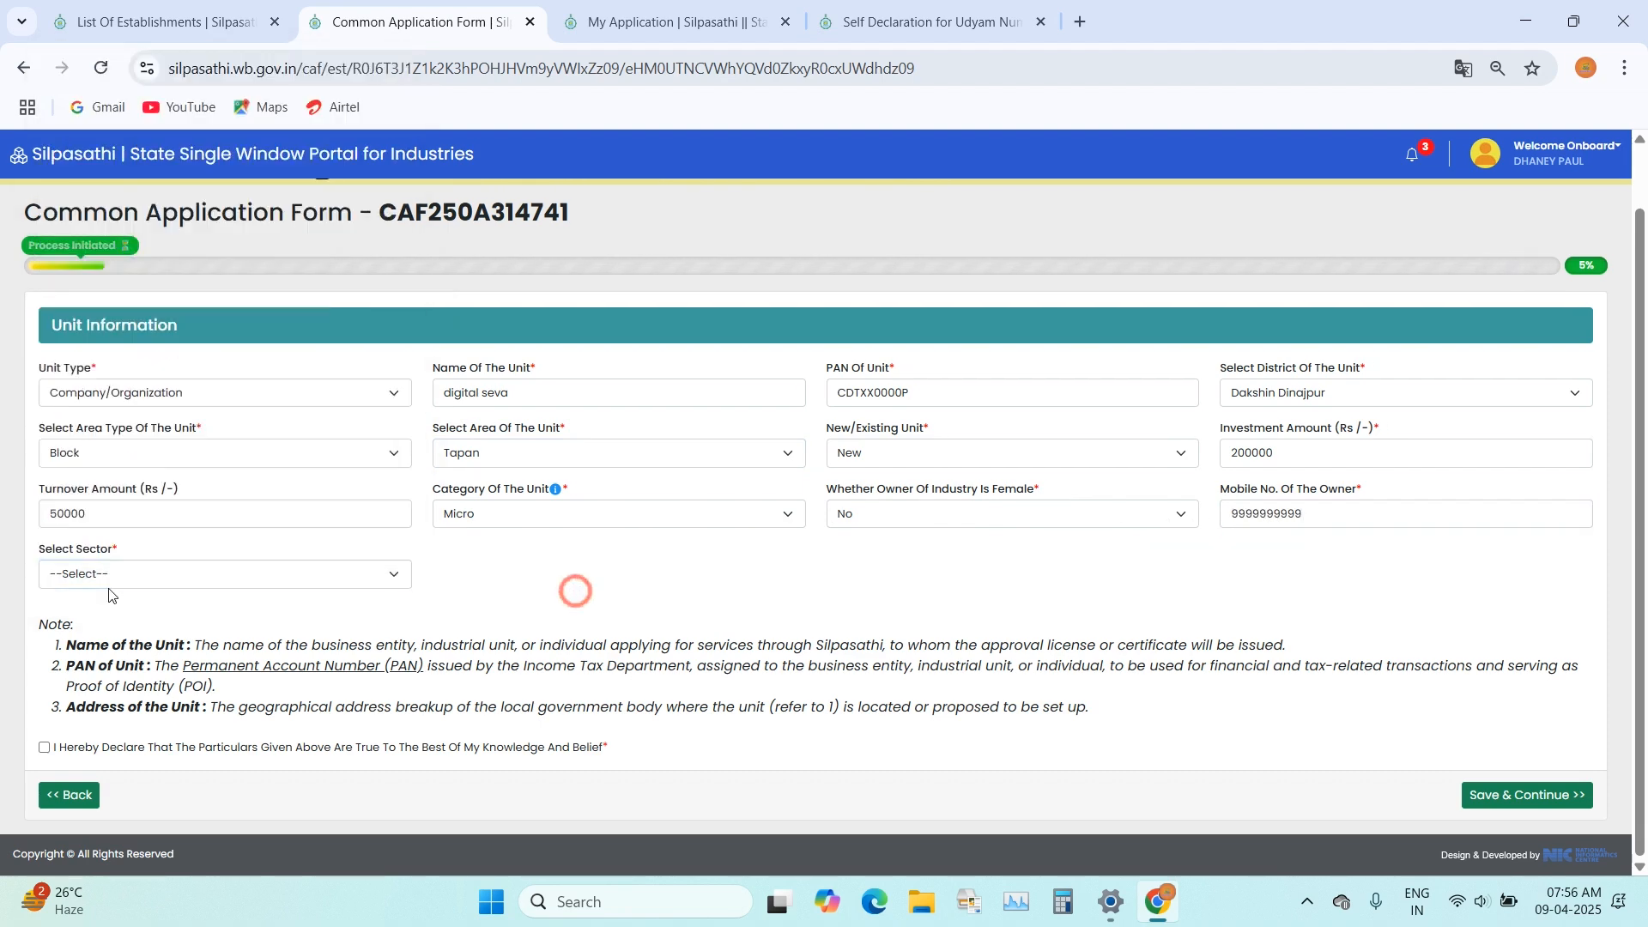
{"action": "left_click", "coordinate": [177, 577]}
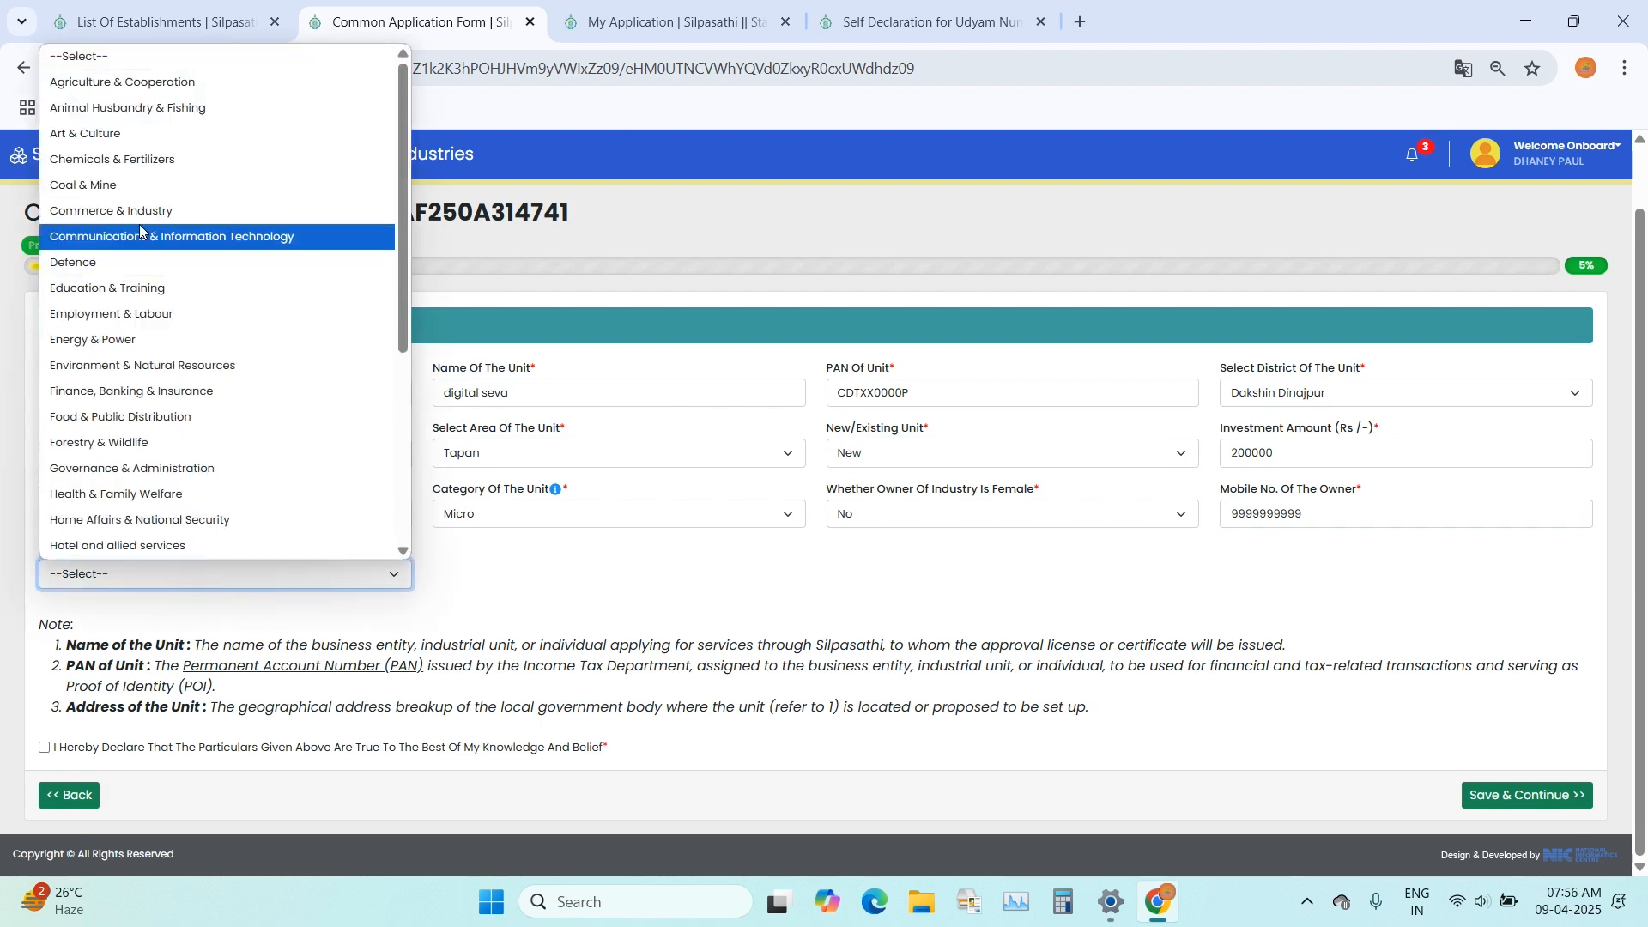
{"action": "scroll", "coordinate": [155, 344], "scroll_direction": "down", "scroll_amount": 4}
{"action": "scroll", "coordinate": [146, 481], "scroll_direction": "up", "scroll_amount": 4}
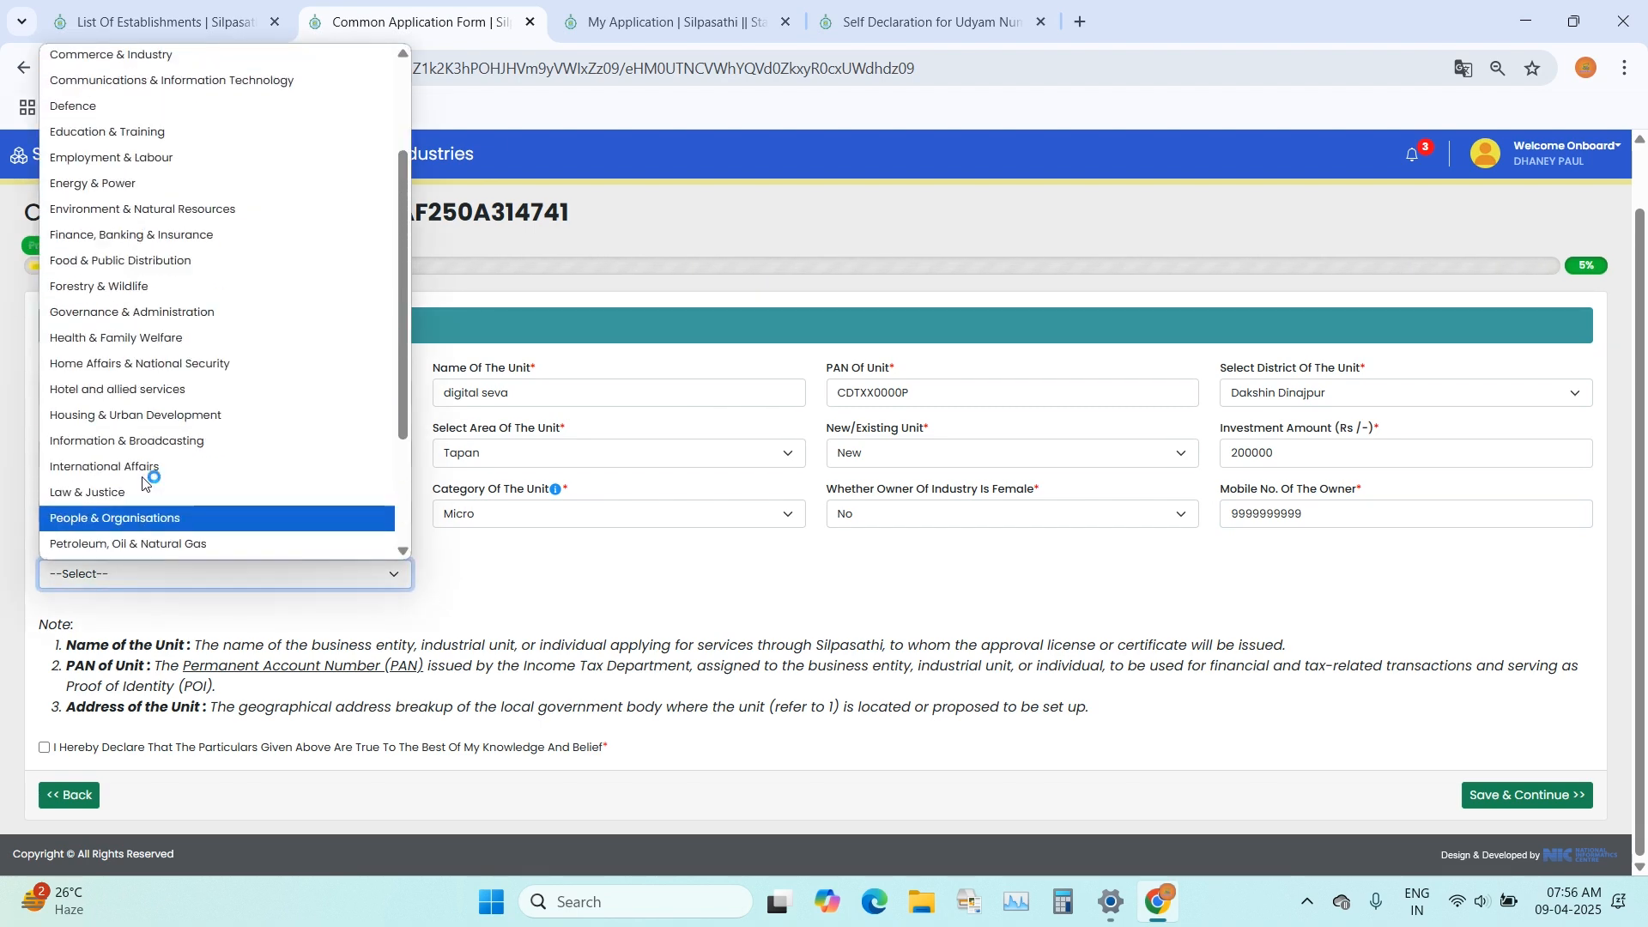
{"action": "left_click", "coordinate": [133, 391]}
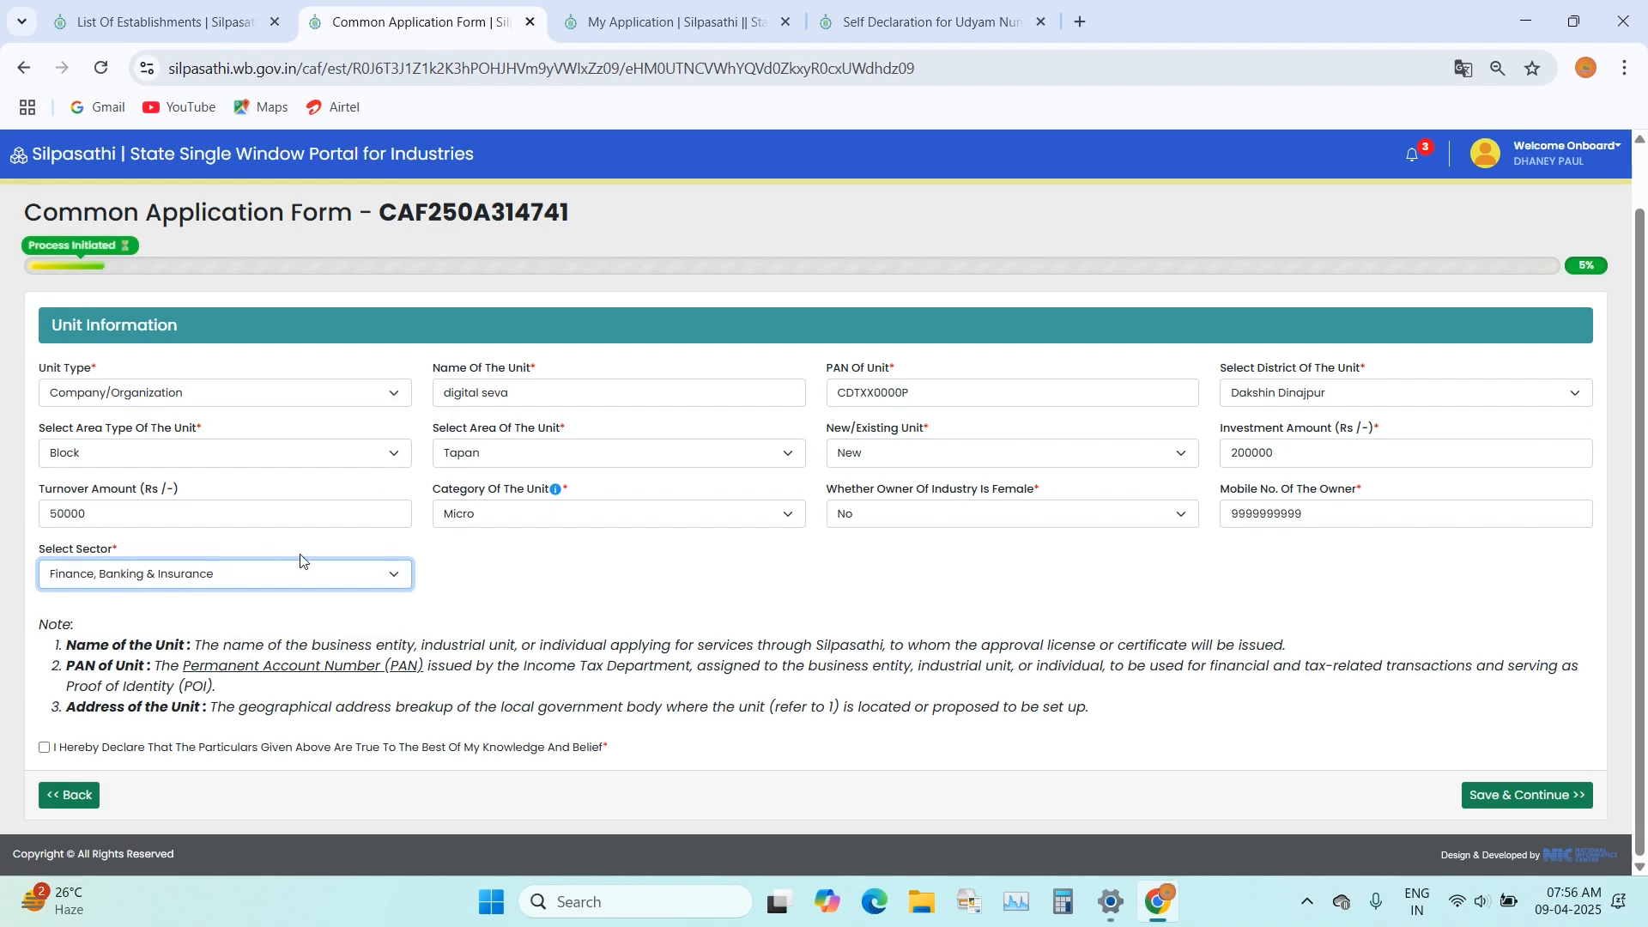
{"action": "left_click", "coordinate": [45, 748]}
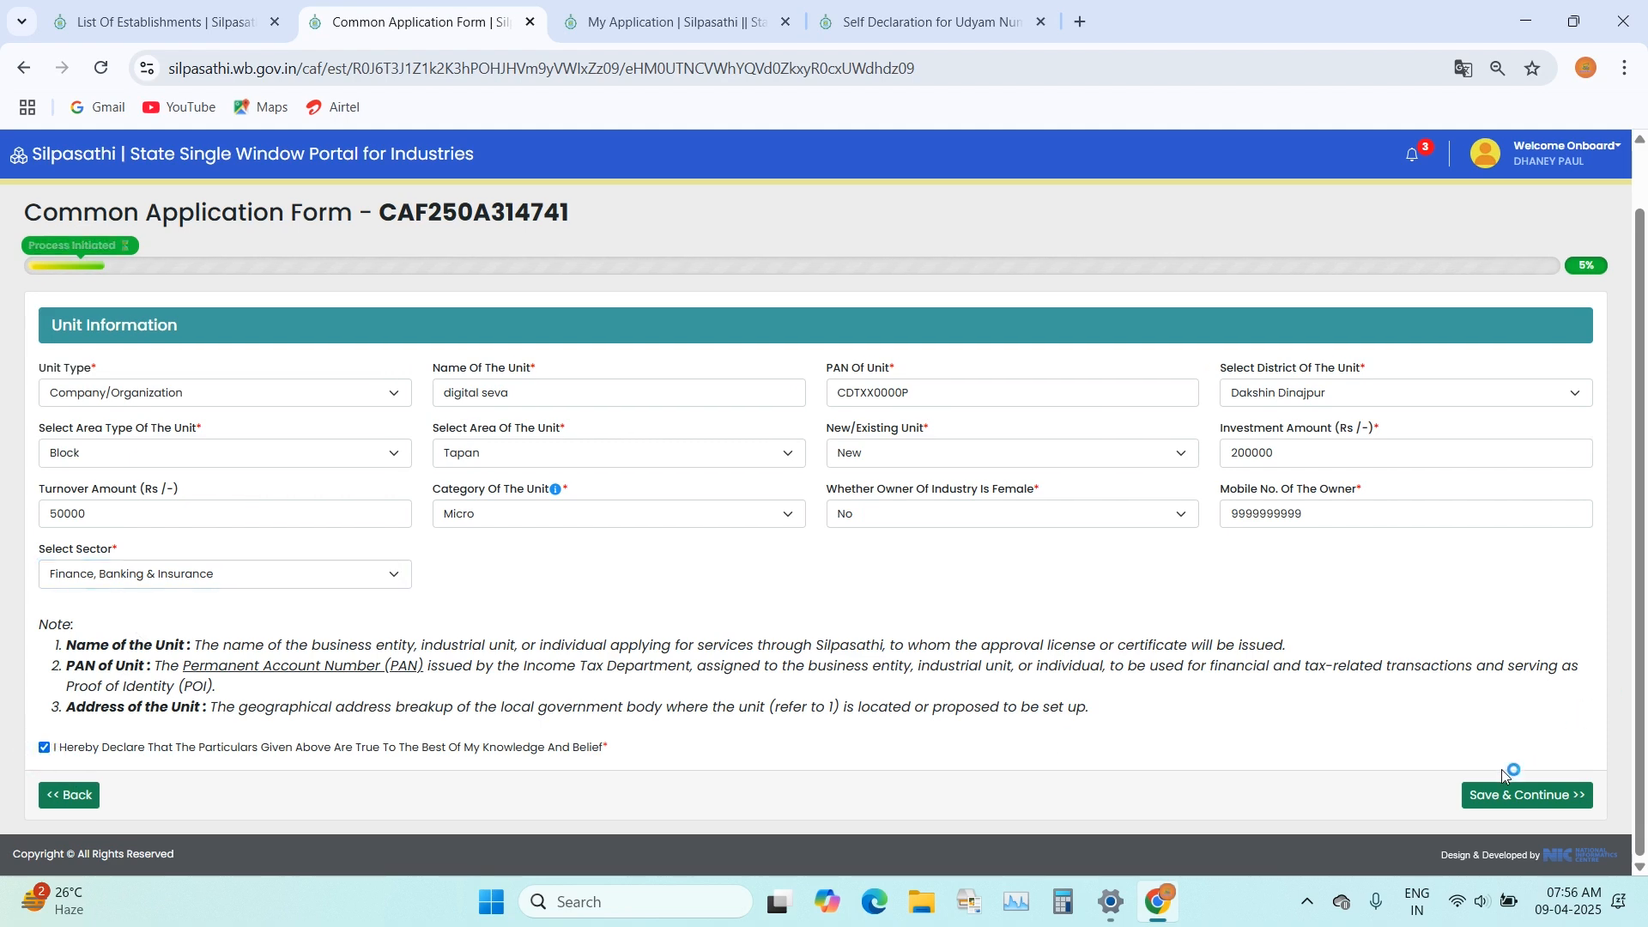
{"action": "left_click", "coordinate": [1526, 797]}
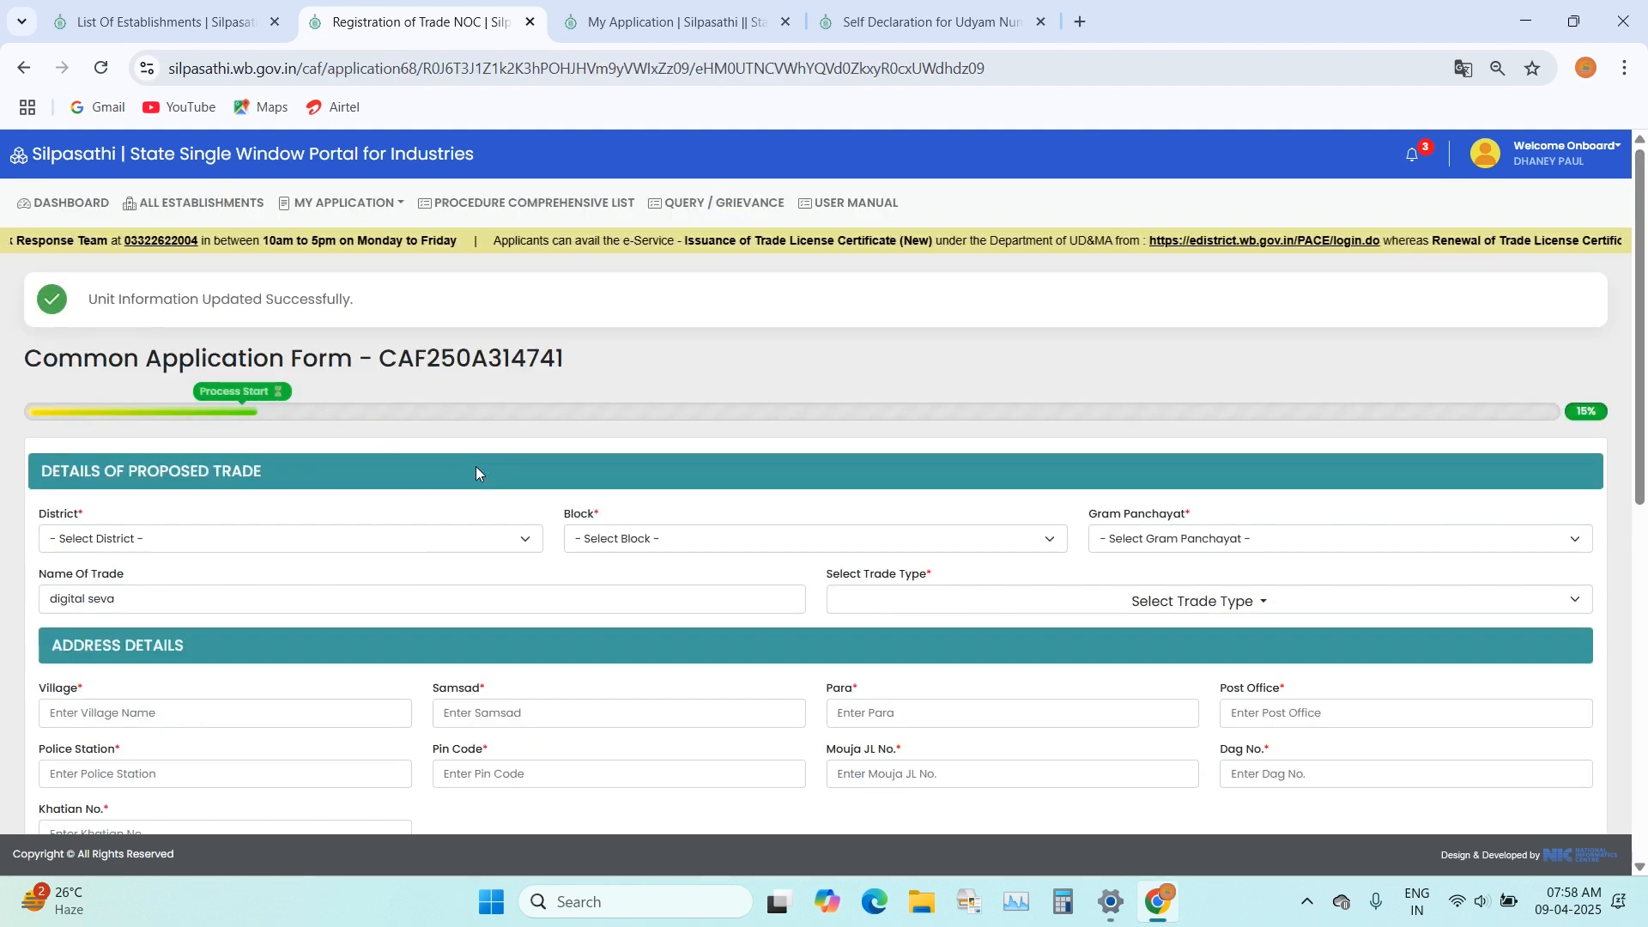
Step: Set the proposed trade's district to DAKSHIN DINAJPUR and its block to TAPAN
{"action": "scroll", "coordinate": [472, 477], "scroll_direction": "down", "scroll_amount": 2}
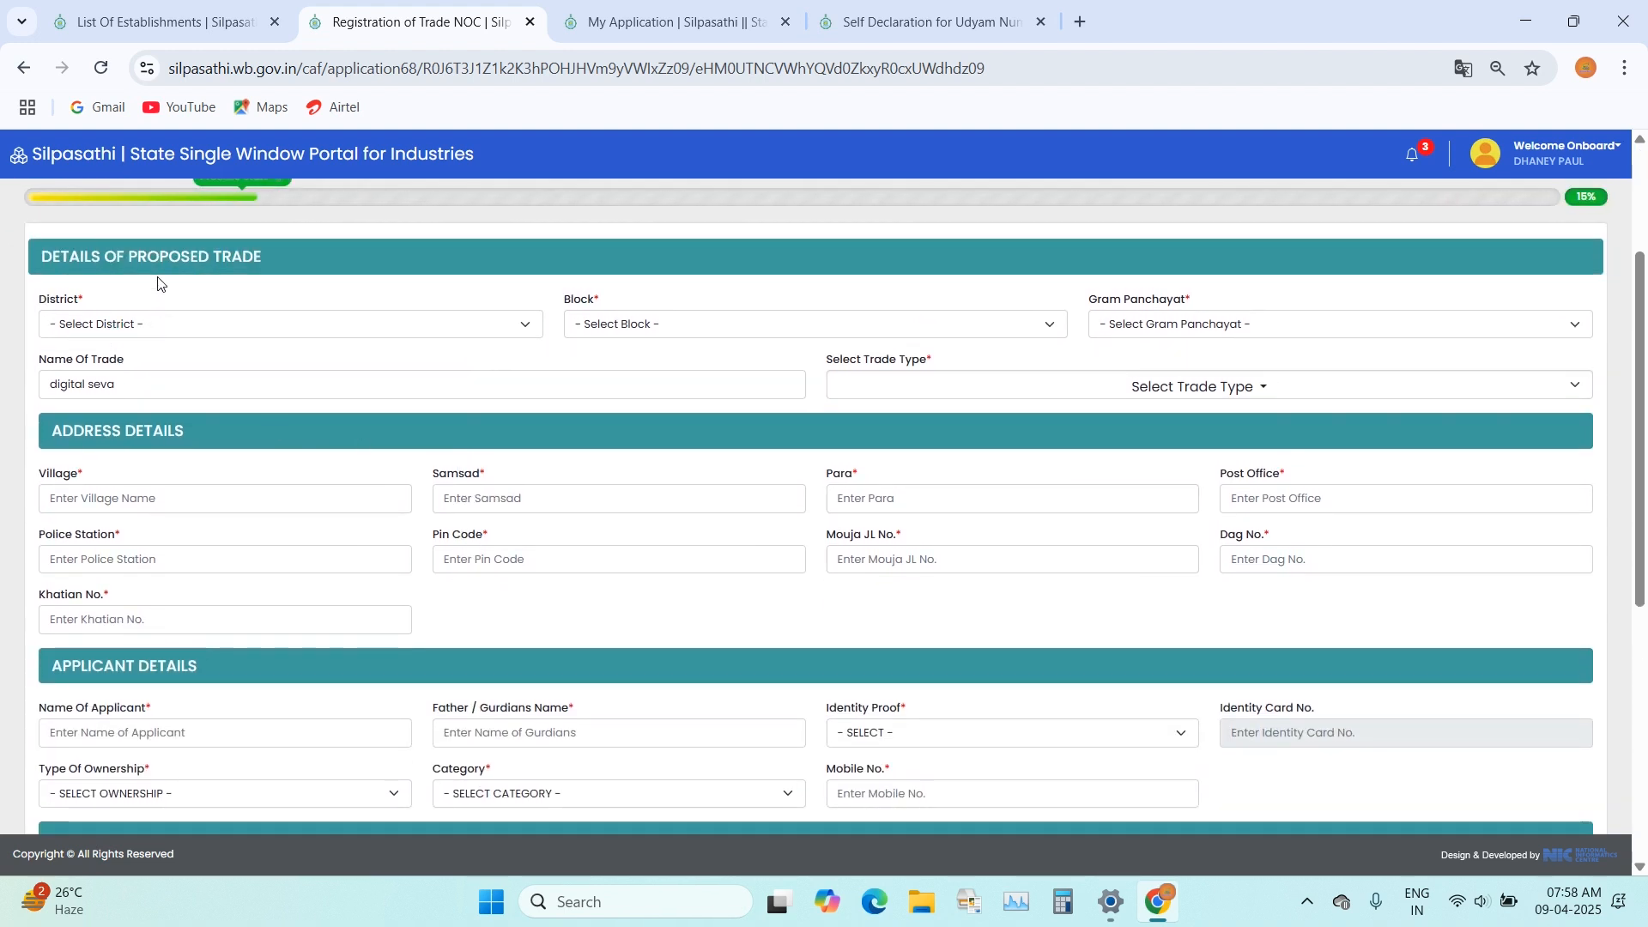
{"action": "left_click", "coordinate": [157, 335]}
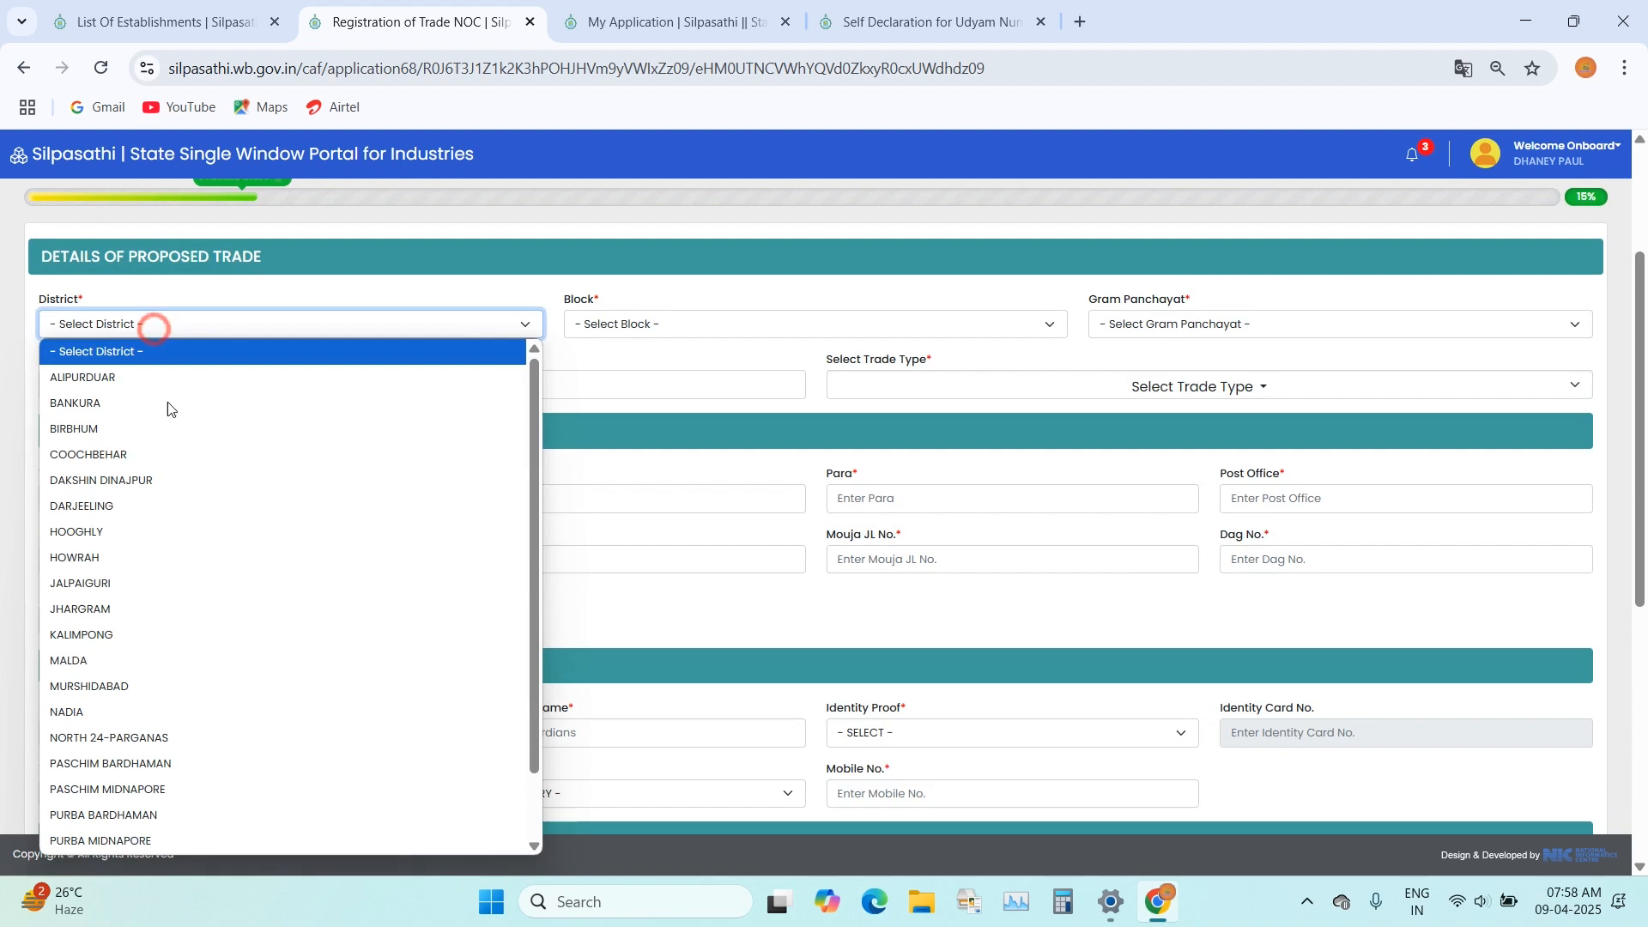
{"action": "left_click", "coordinate": [142, 477]}
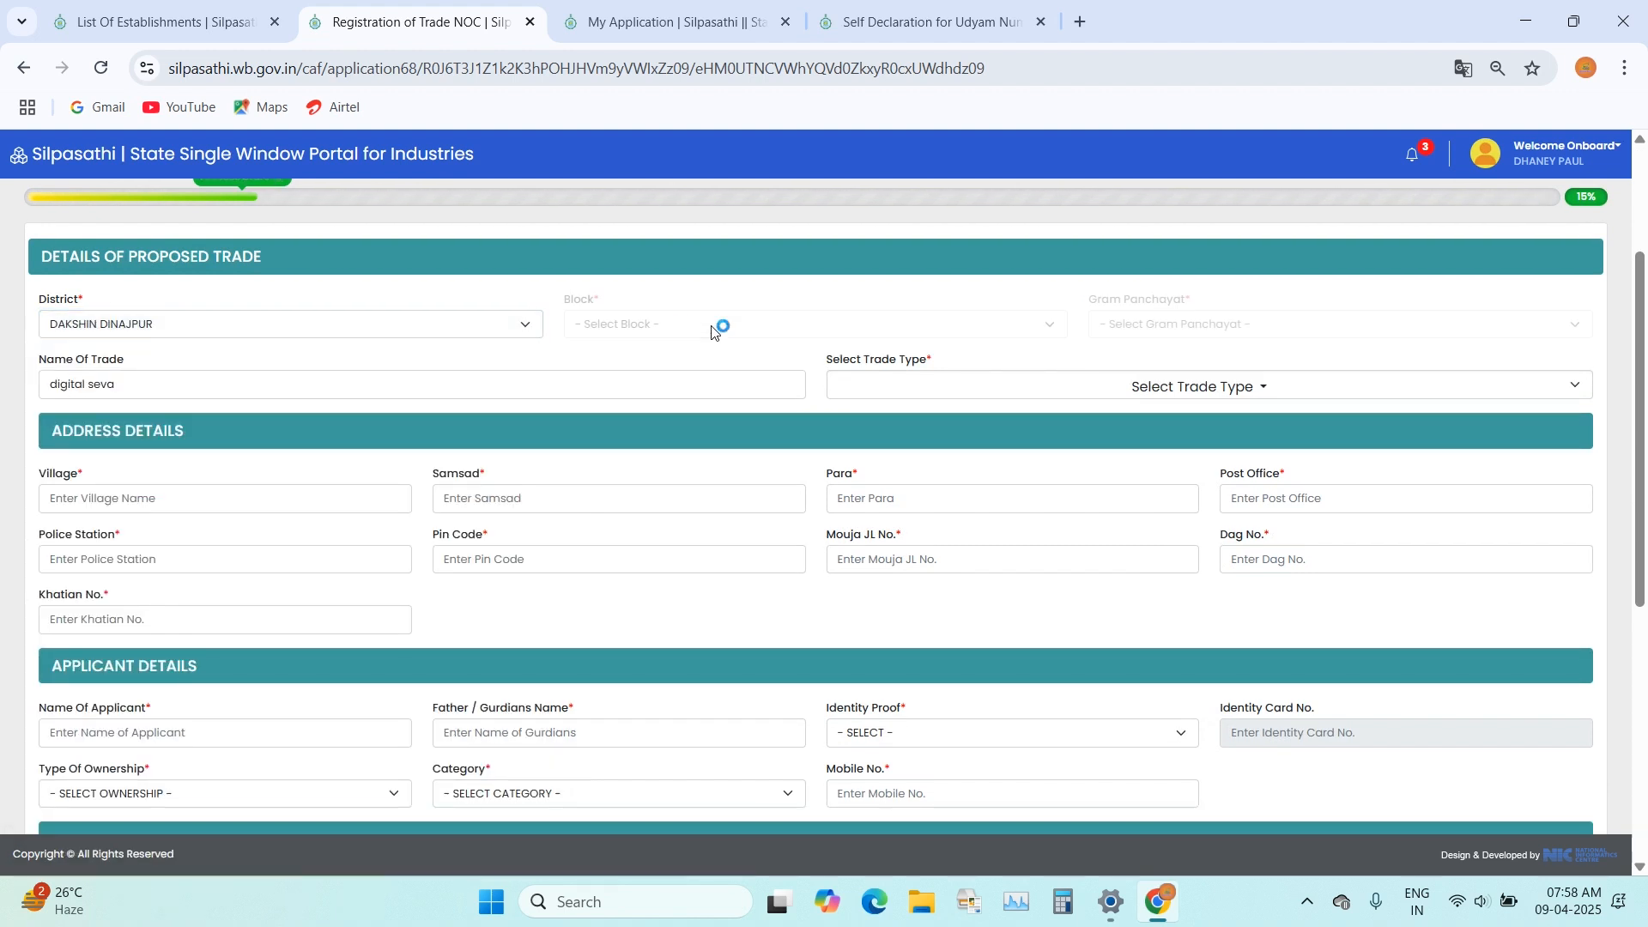
{"action": "left_click", "coordinate": [713, 325]}
{"action": "left_click", "coordinate": [629, 558]}
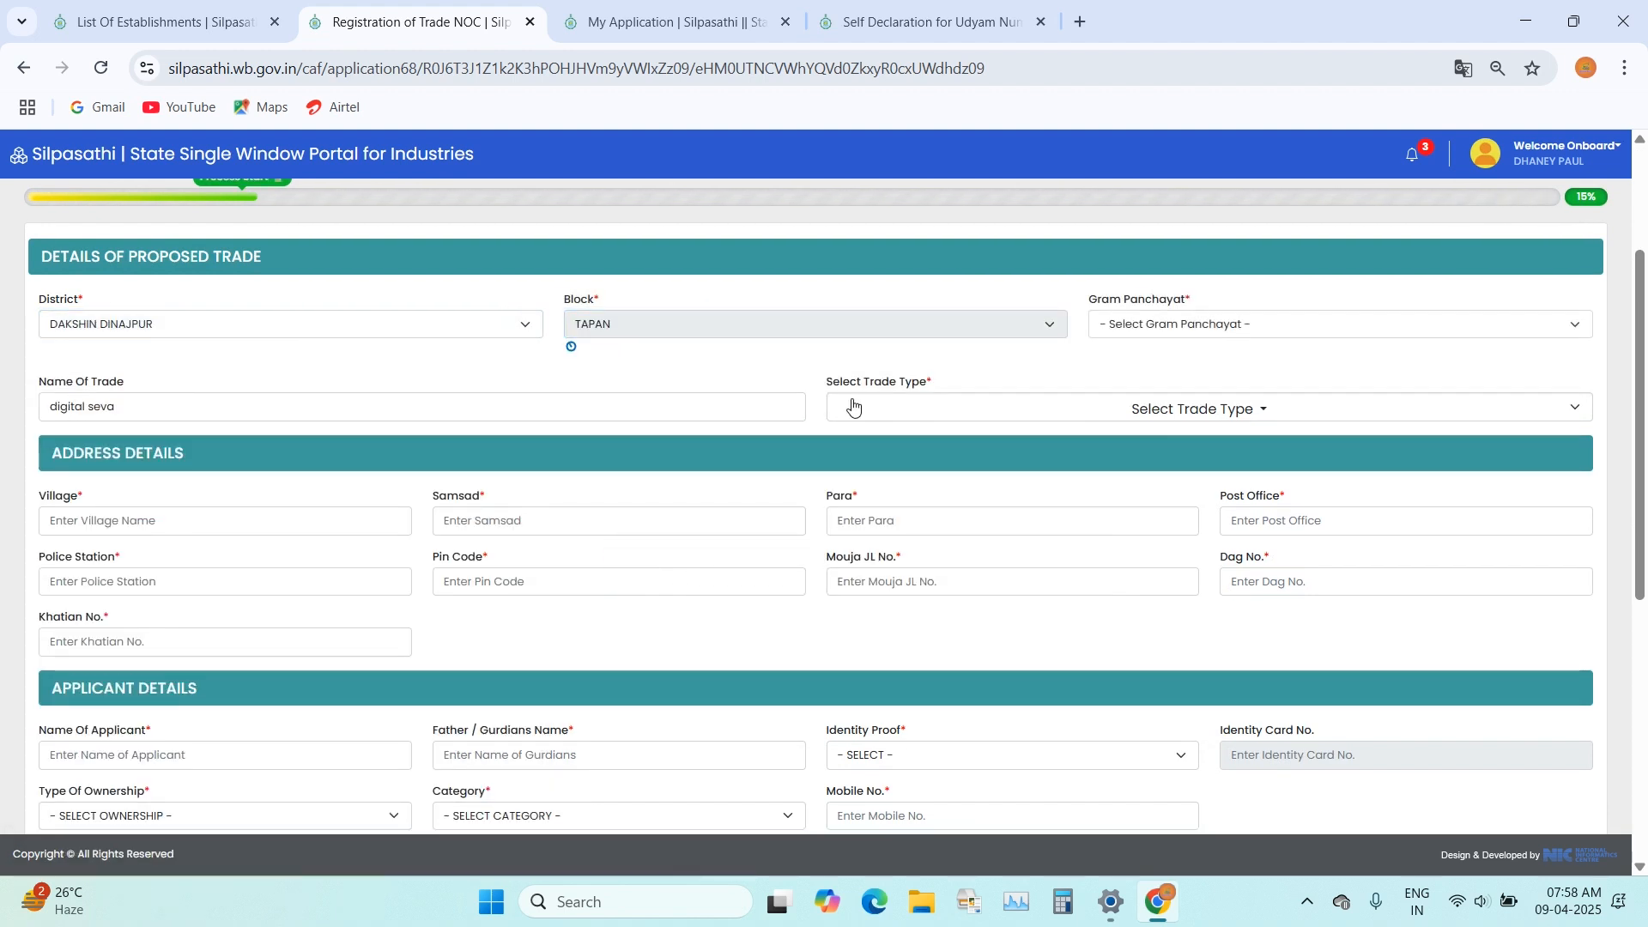
Step: Set the proposed trade's gram panchayat to HARSURA and replace the name of trade with the applicant's full name
{"action": "left_click", "coordinate": [1176, 326]}
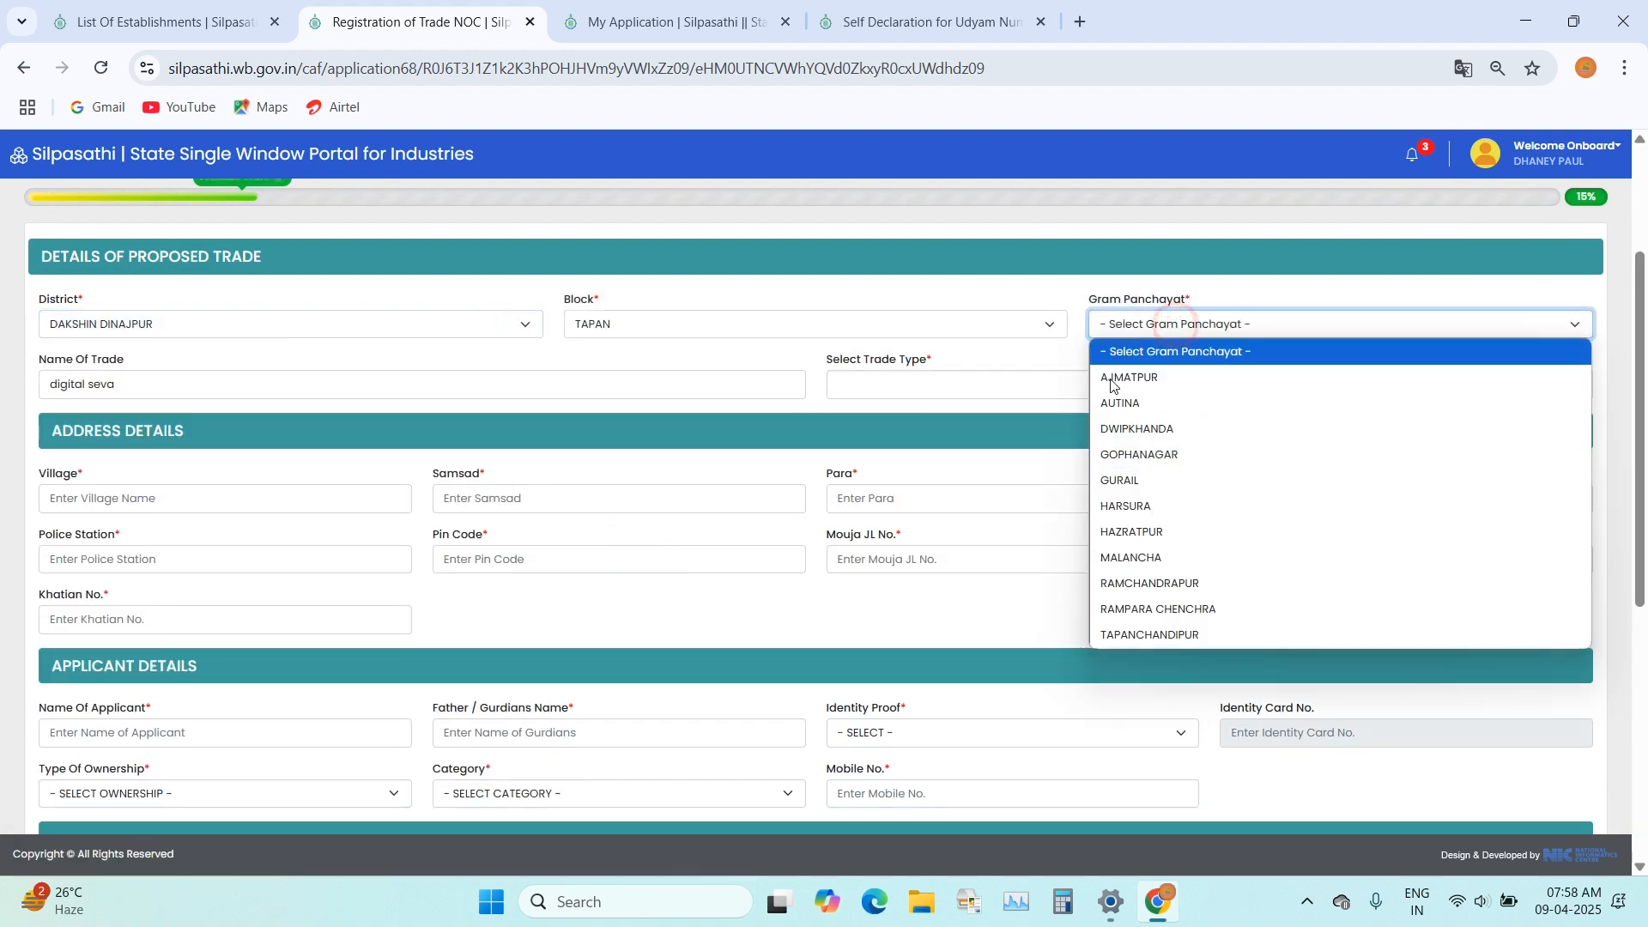
{"action": "left_click", "coordinate": [1142, 498]}
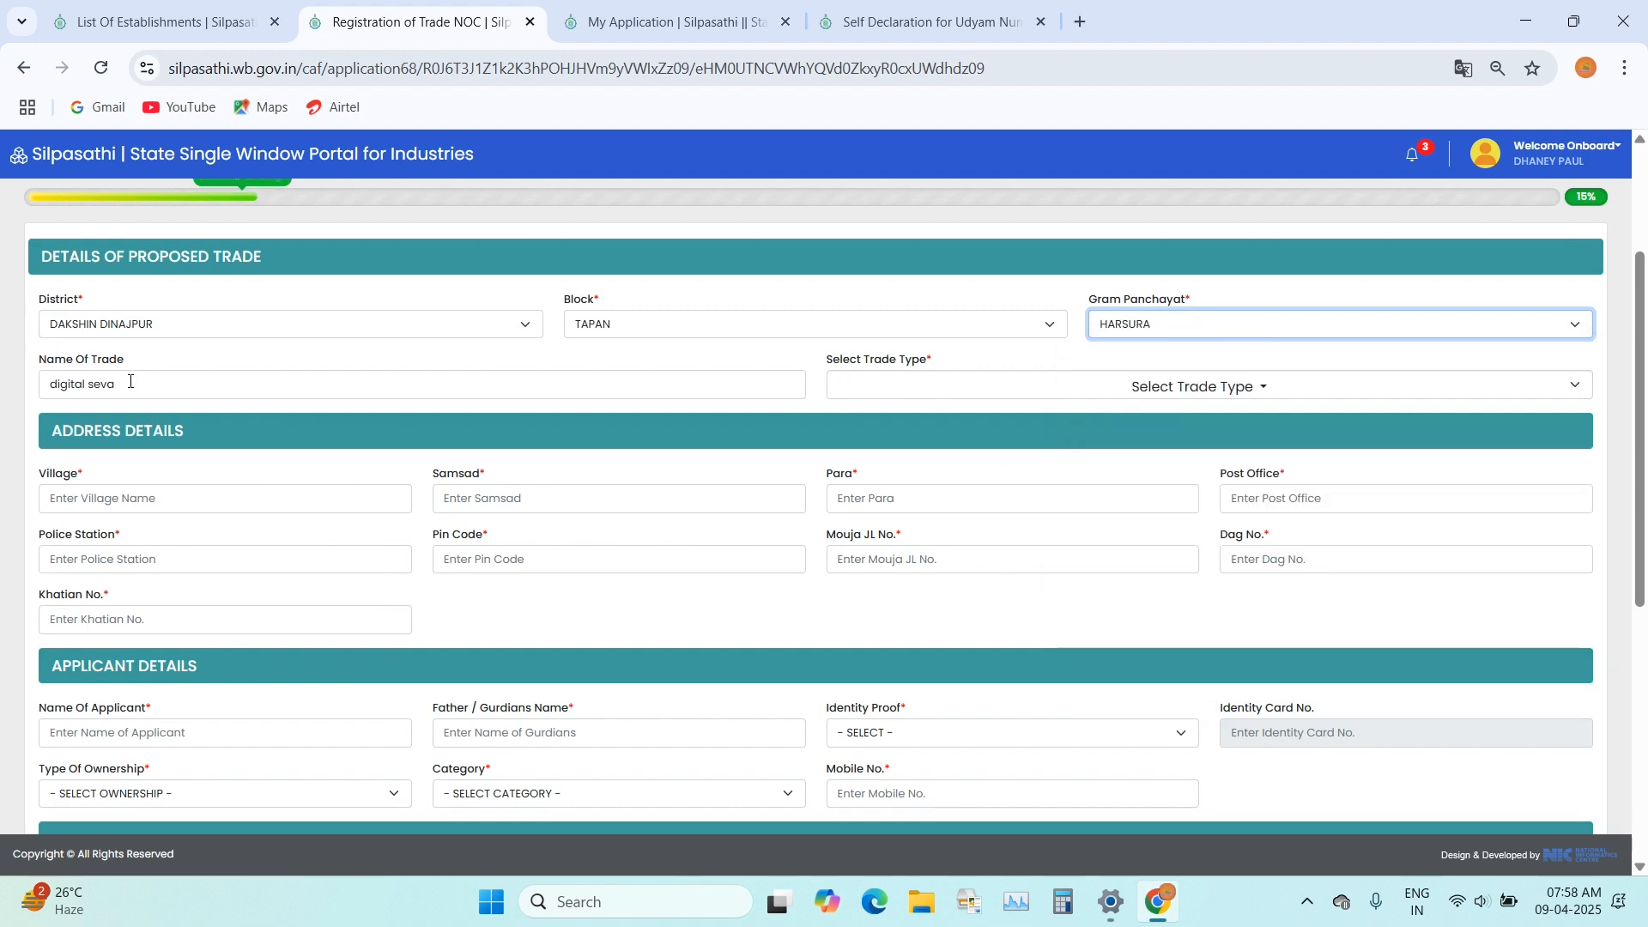
{"action": "left_click", "coordinate": [295, 385]}
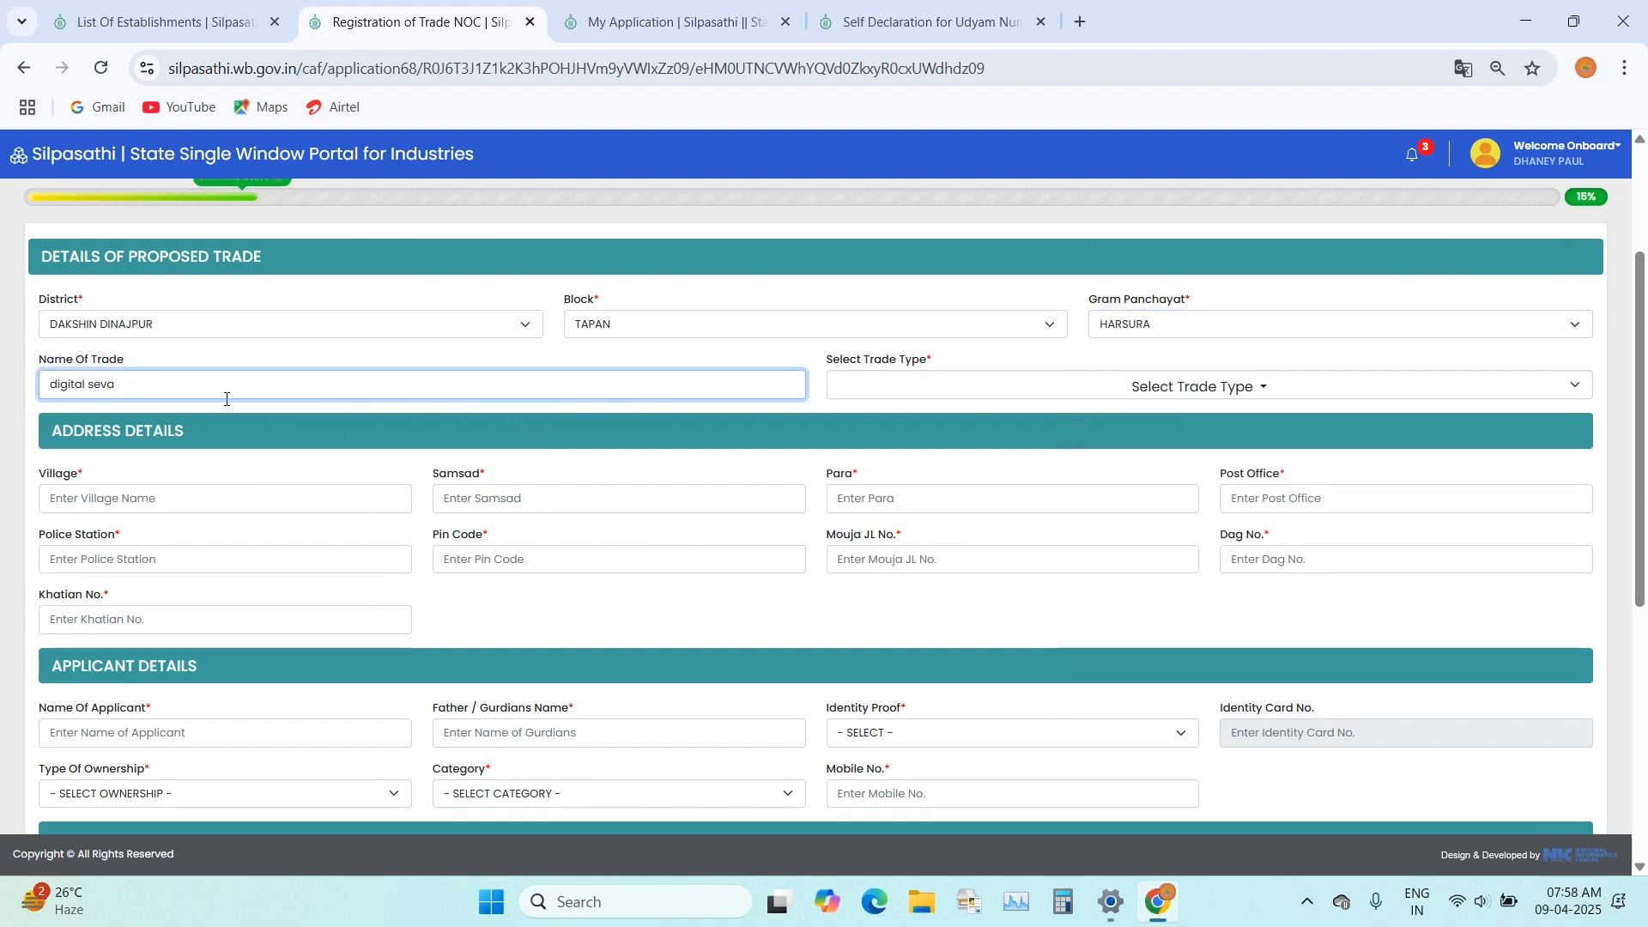
{"action": "left_click_drag", "start_coordinate": [120, 392], "coordinate": [3, 399]}
{"action": "key", "text": "BackSpace"}
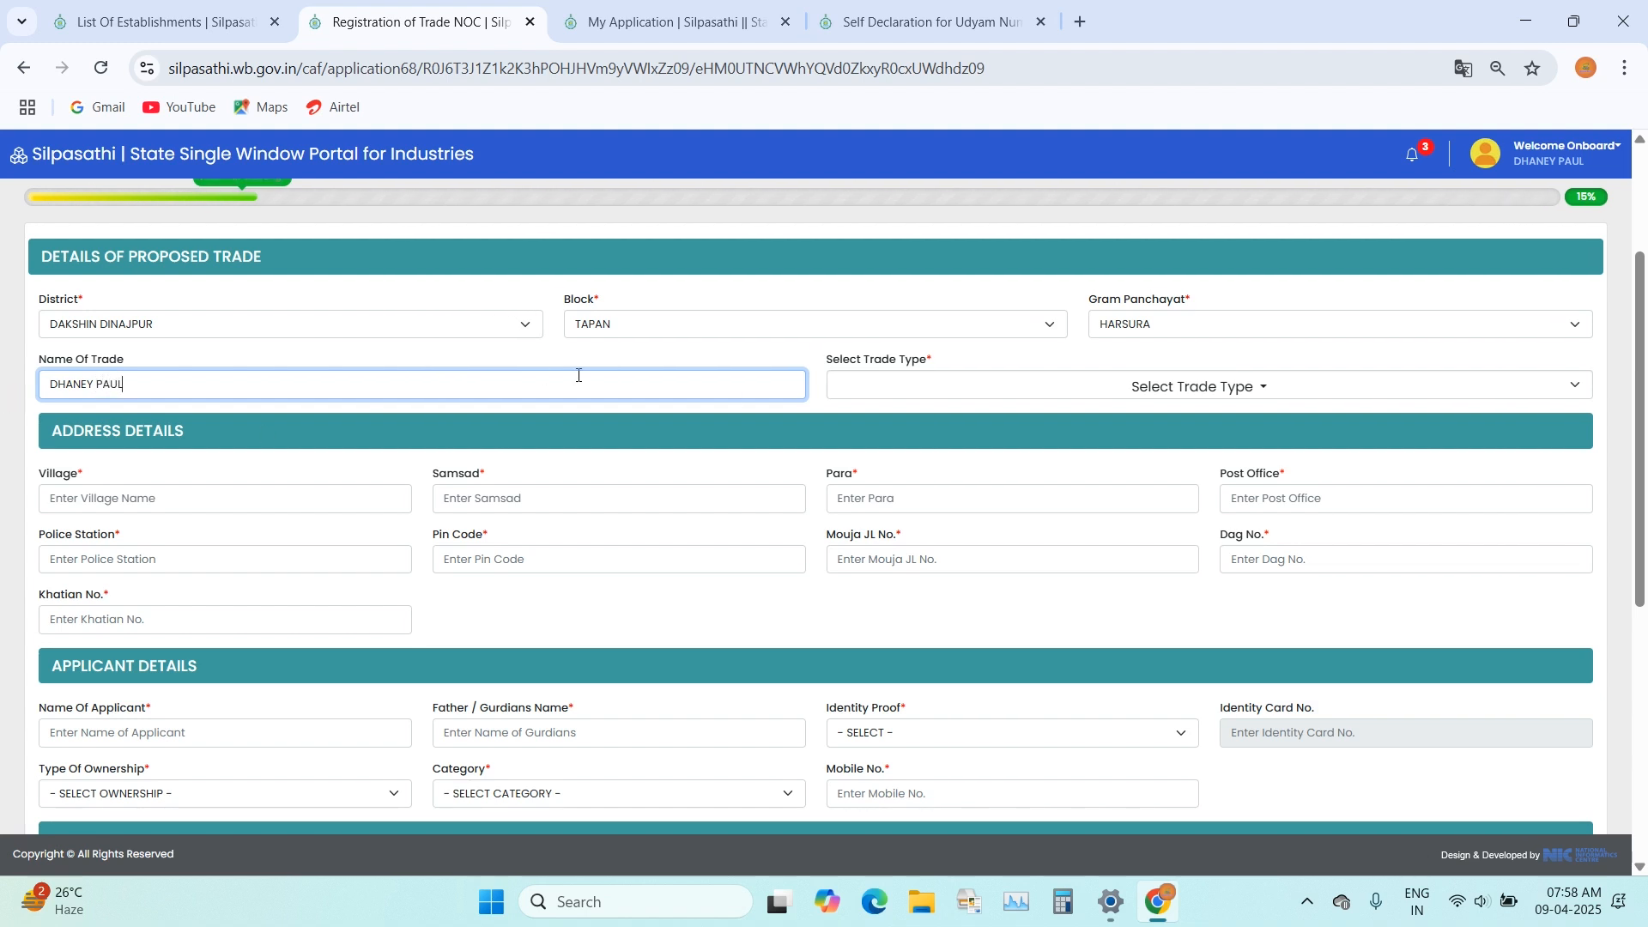
Step: Choose CARPENTER as the type of the proposed trade
{"action": "left_click", "coordinate": [1016, 388]}
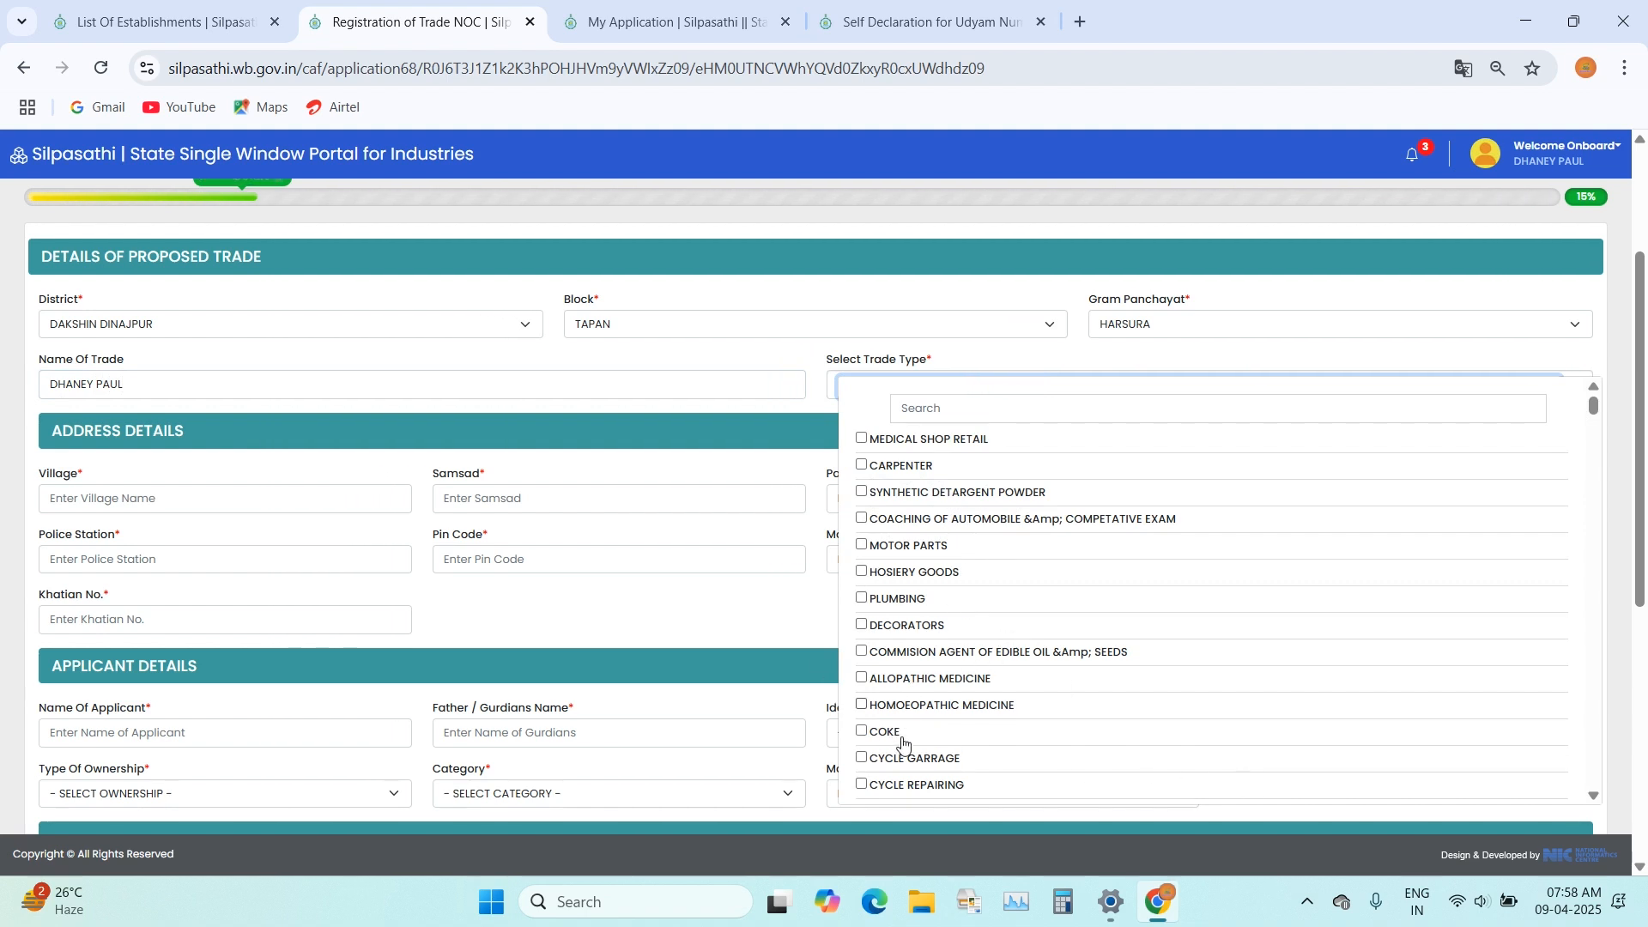
{"action": "left_click", "coordinate": [864, 469]}
{"action": "left_click", "coordinate": [931, 322]}
{"action": "left_click", "coordinate": [1010, 222]}
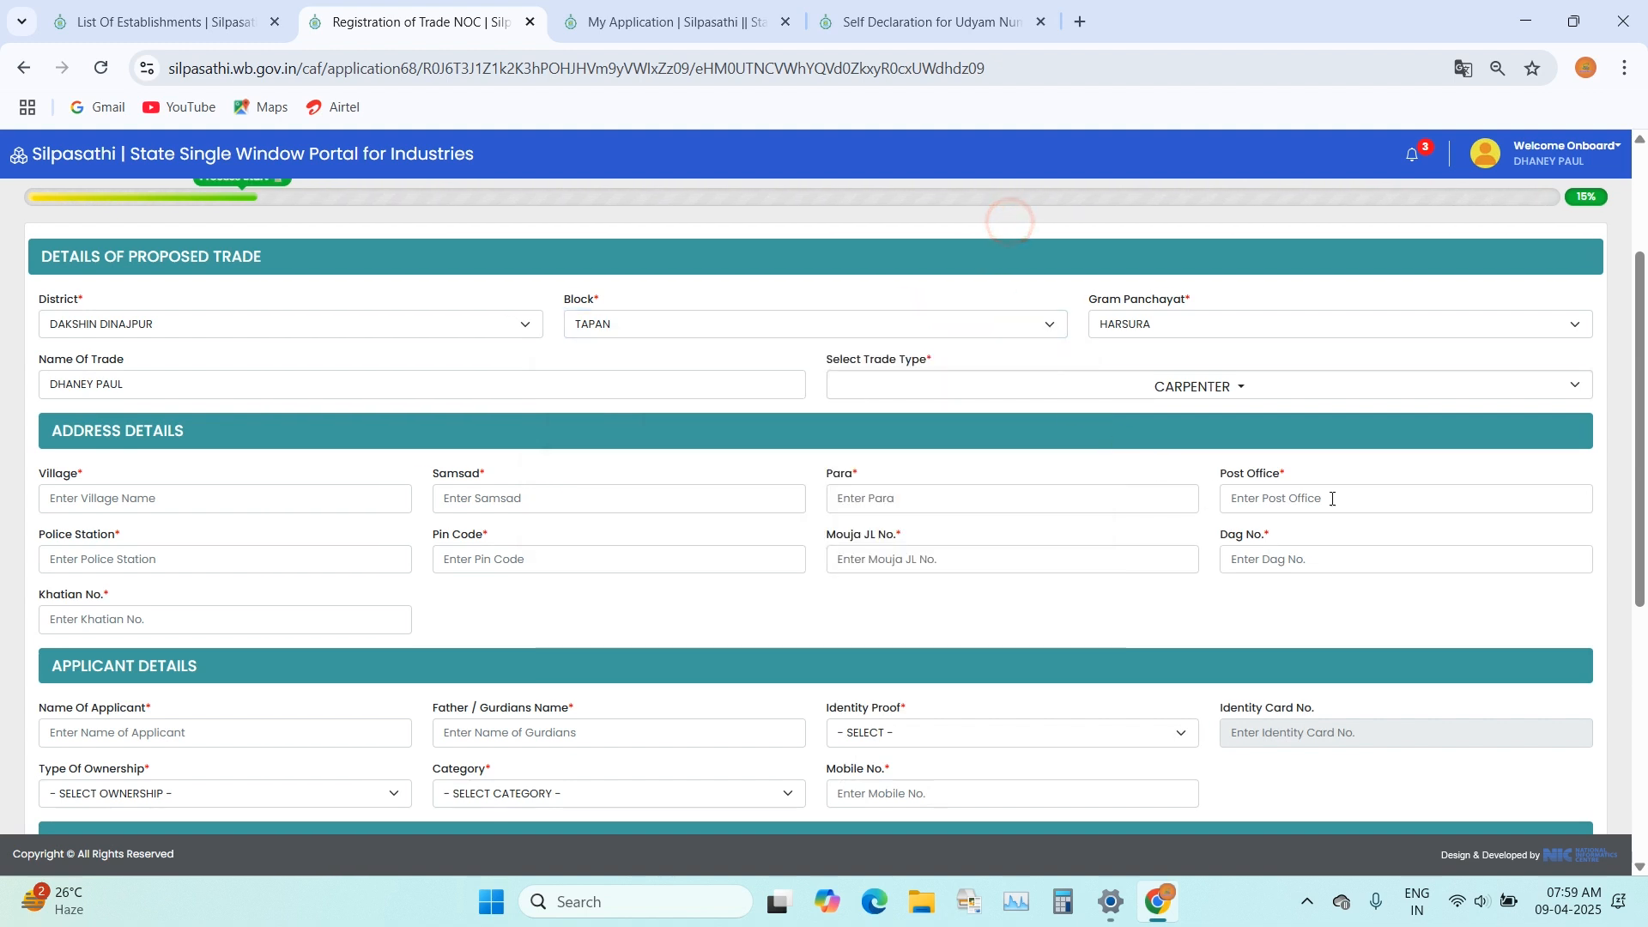
Step: Enter the village, samsad, para and post office in the trade's address details
{"action": "left_click", "coordinate": [125, 496]}
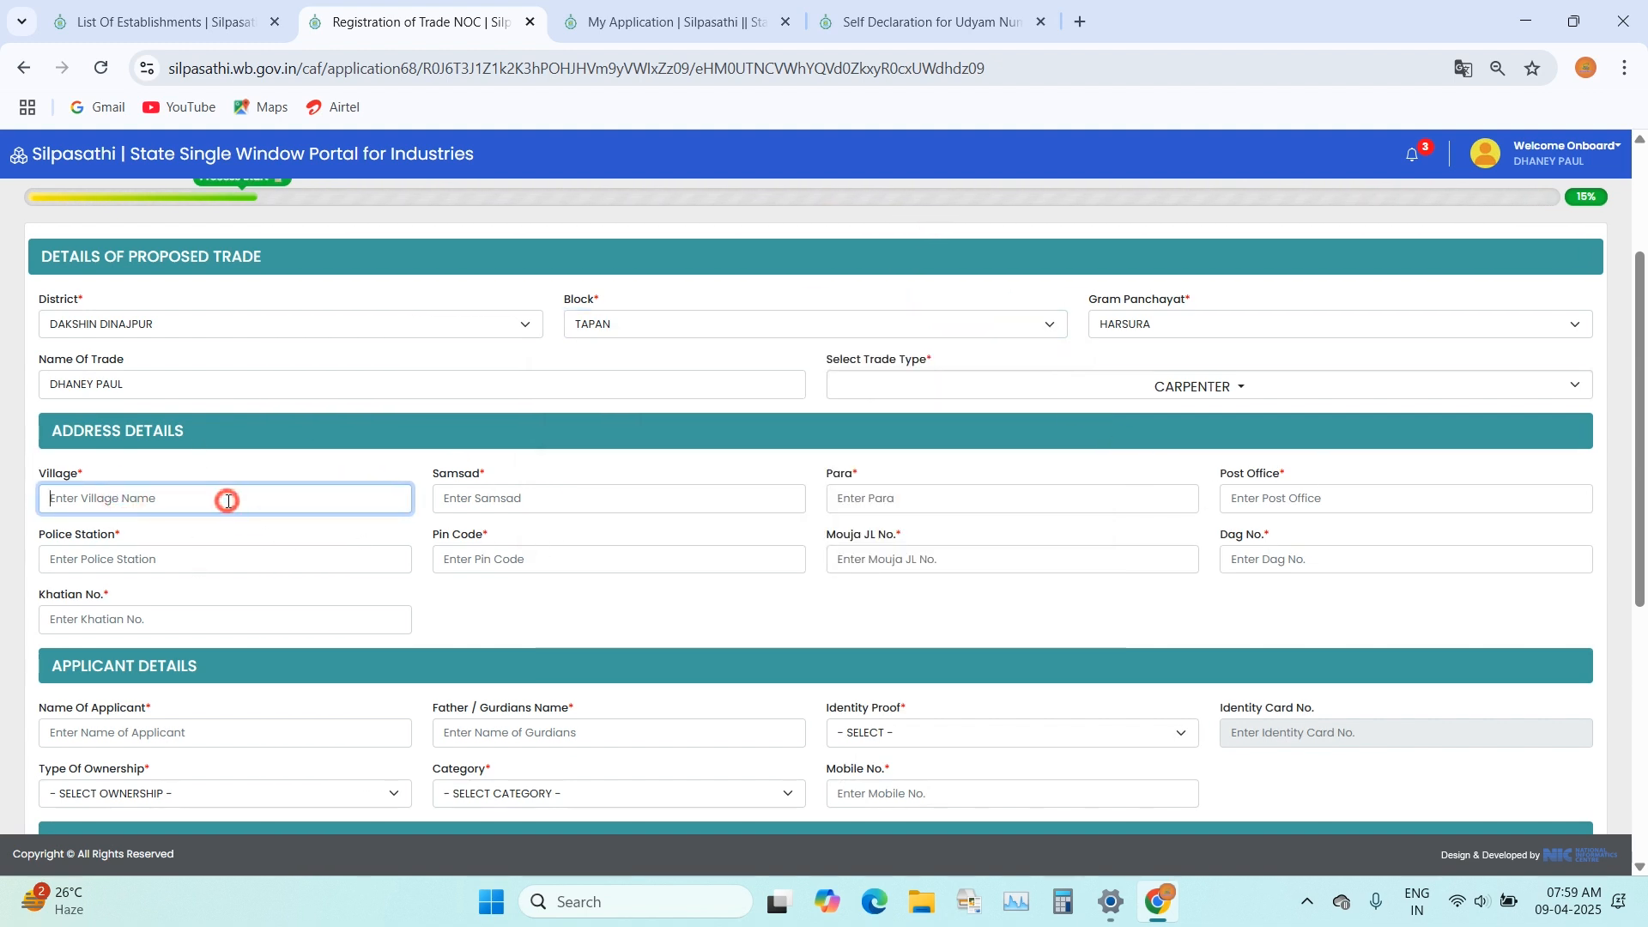
{"action": "type", "text": "RAMPUR"}
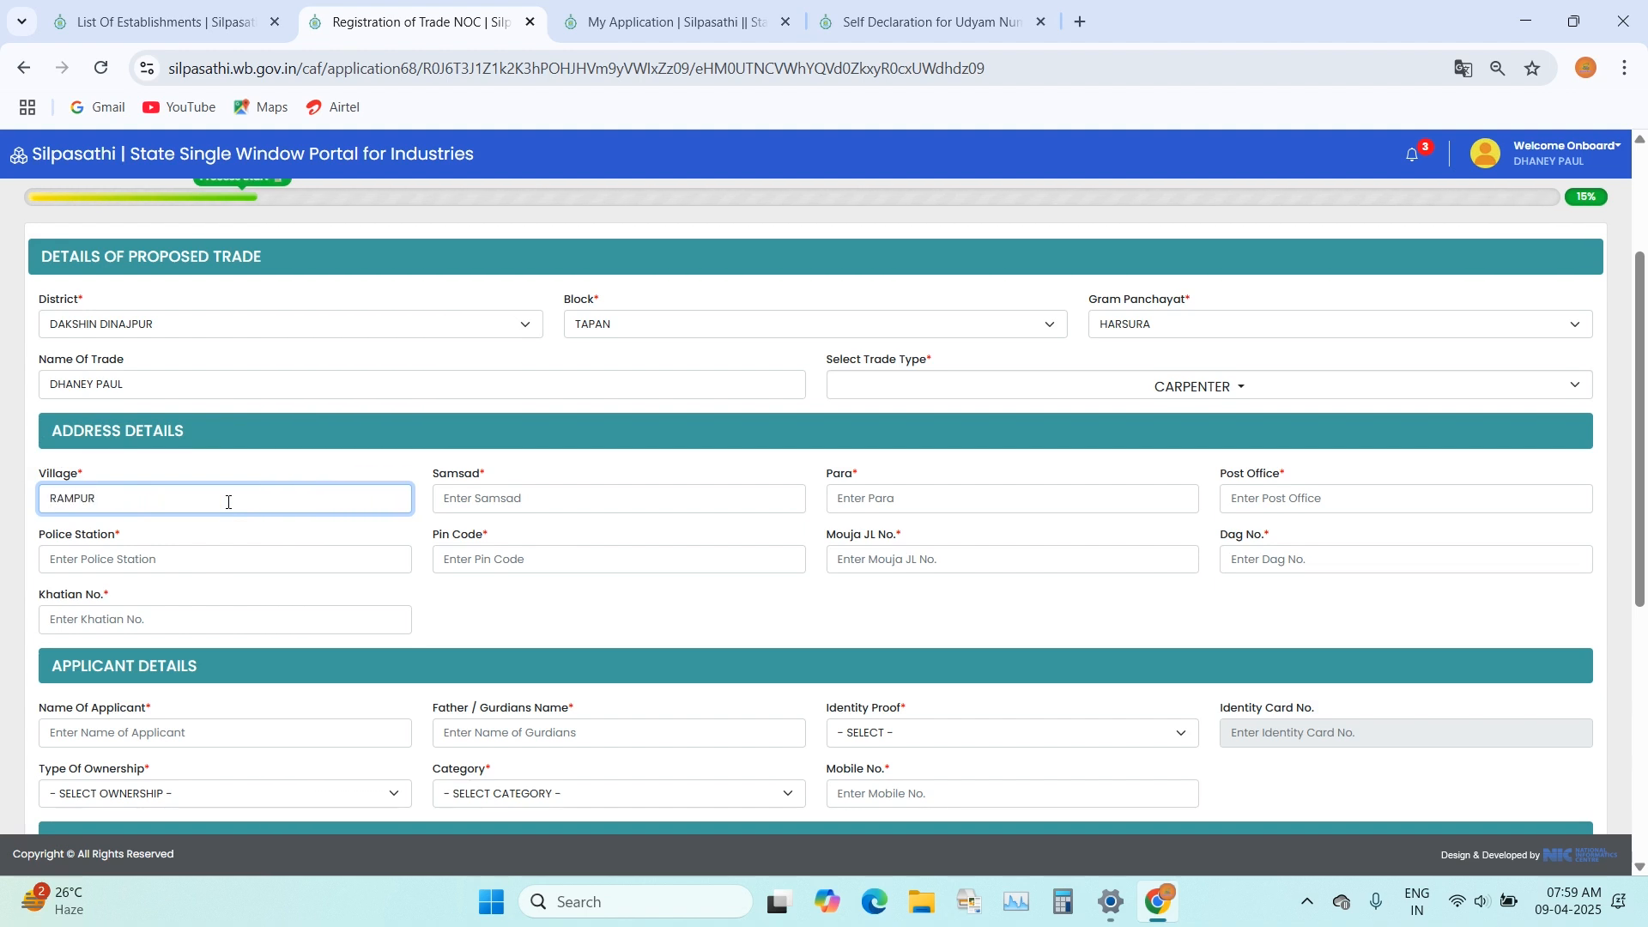
{"action": "key", "text": "Tab"}
{"action": "type", "text": "RAMPUR"}
{"action": "key", "text": "Tab"}
{"action": "type", "text": "RAMPUR"}
{"action": "key", "text": "Tab"}
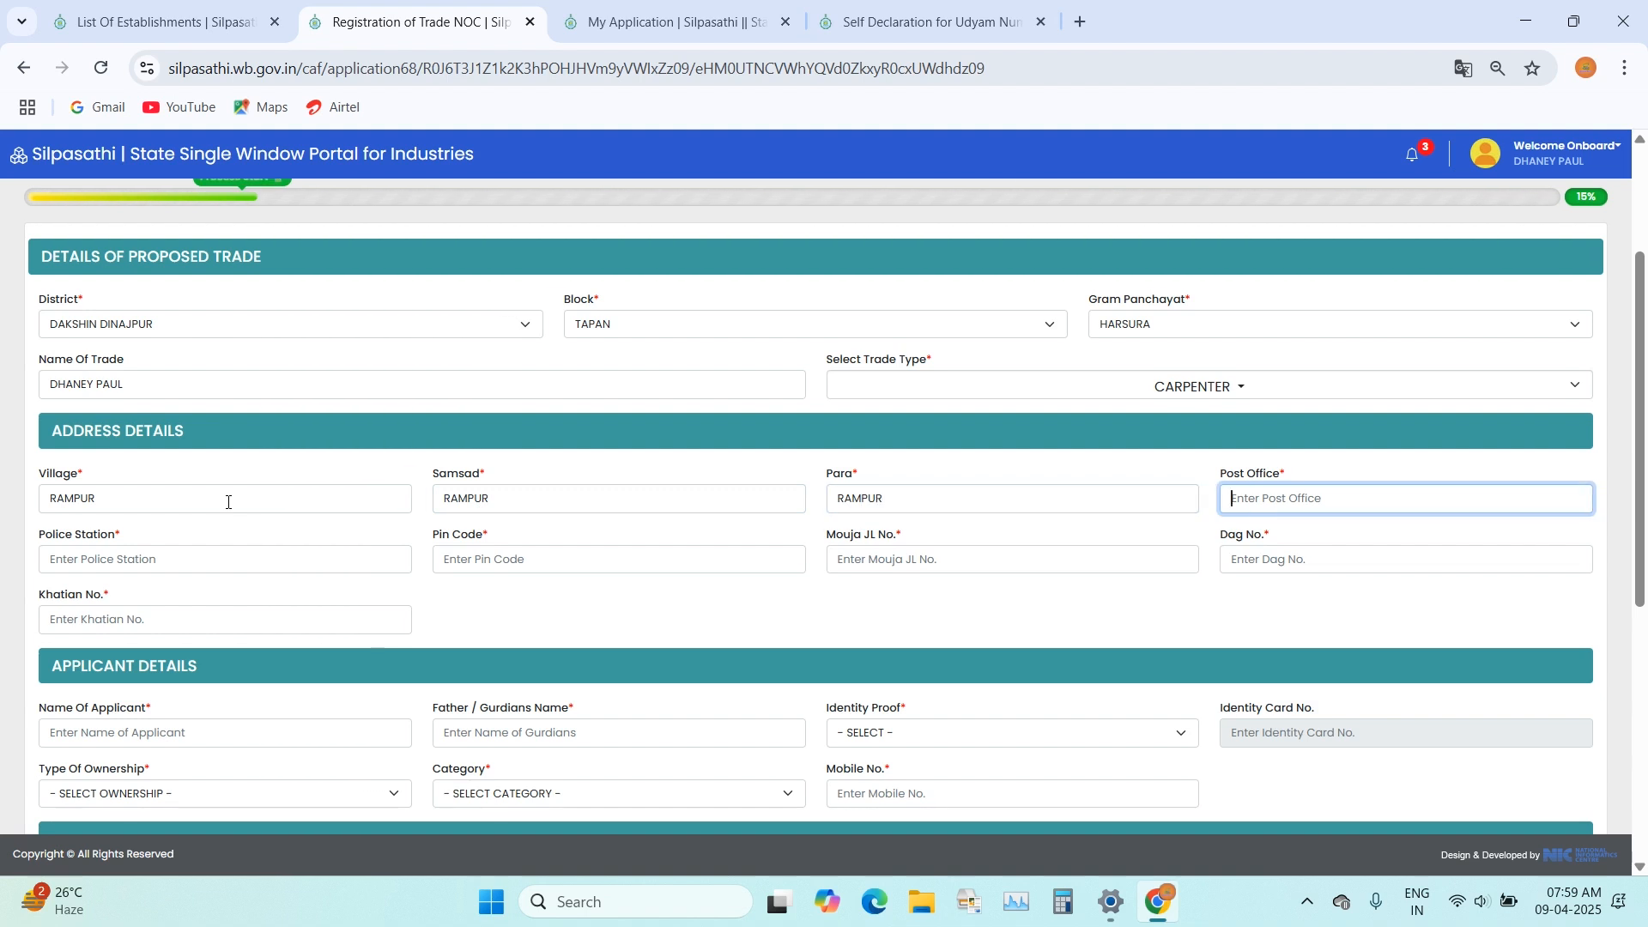
{"action": "type", "text": "RAMPUR"}
Step: Enter the police station and postal pin code in the trade's address details
{"action": "left_click", "coordinate": [302, 576]}
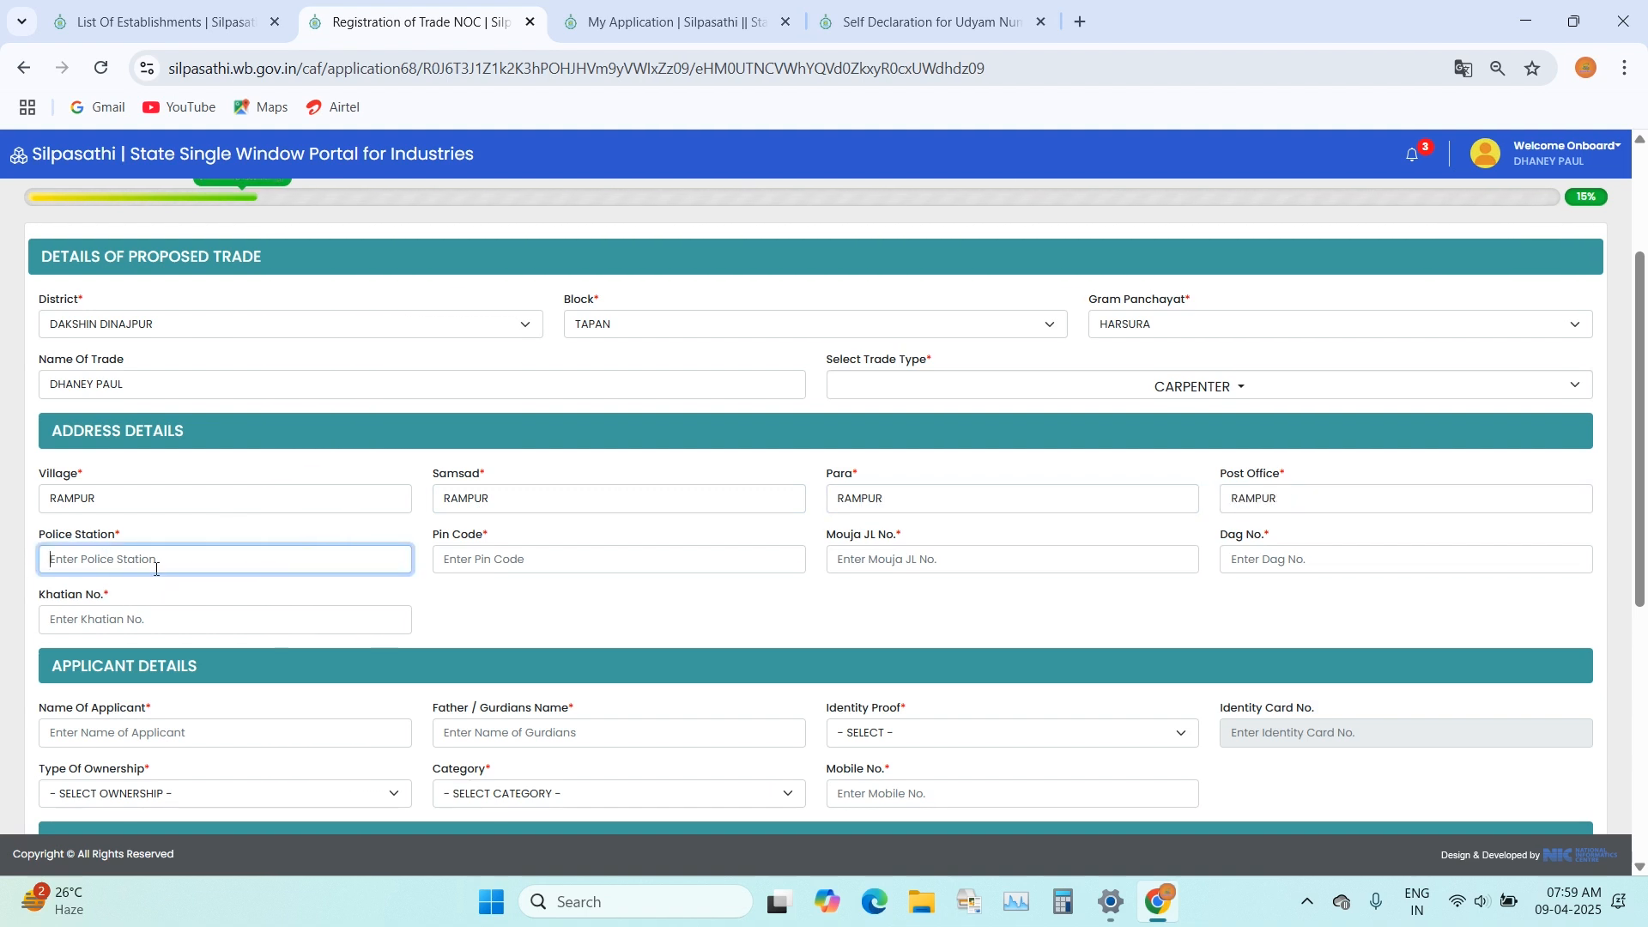
{"action": "type", "text": "TAPAN"}
{"action": "left_click", "coordinate": [558, 572]}
{"action": "type", "text": "733140"}
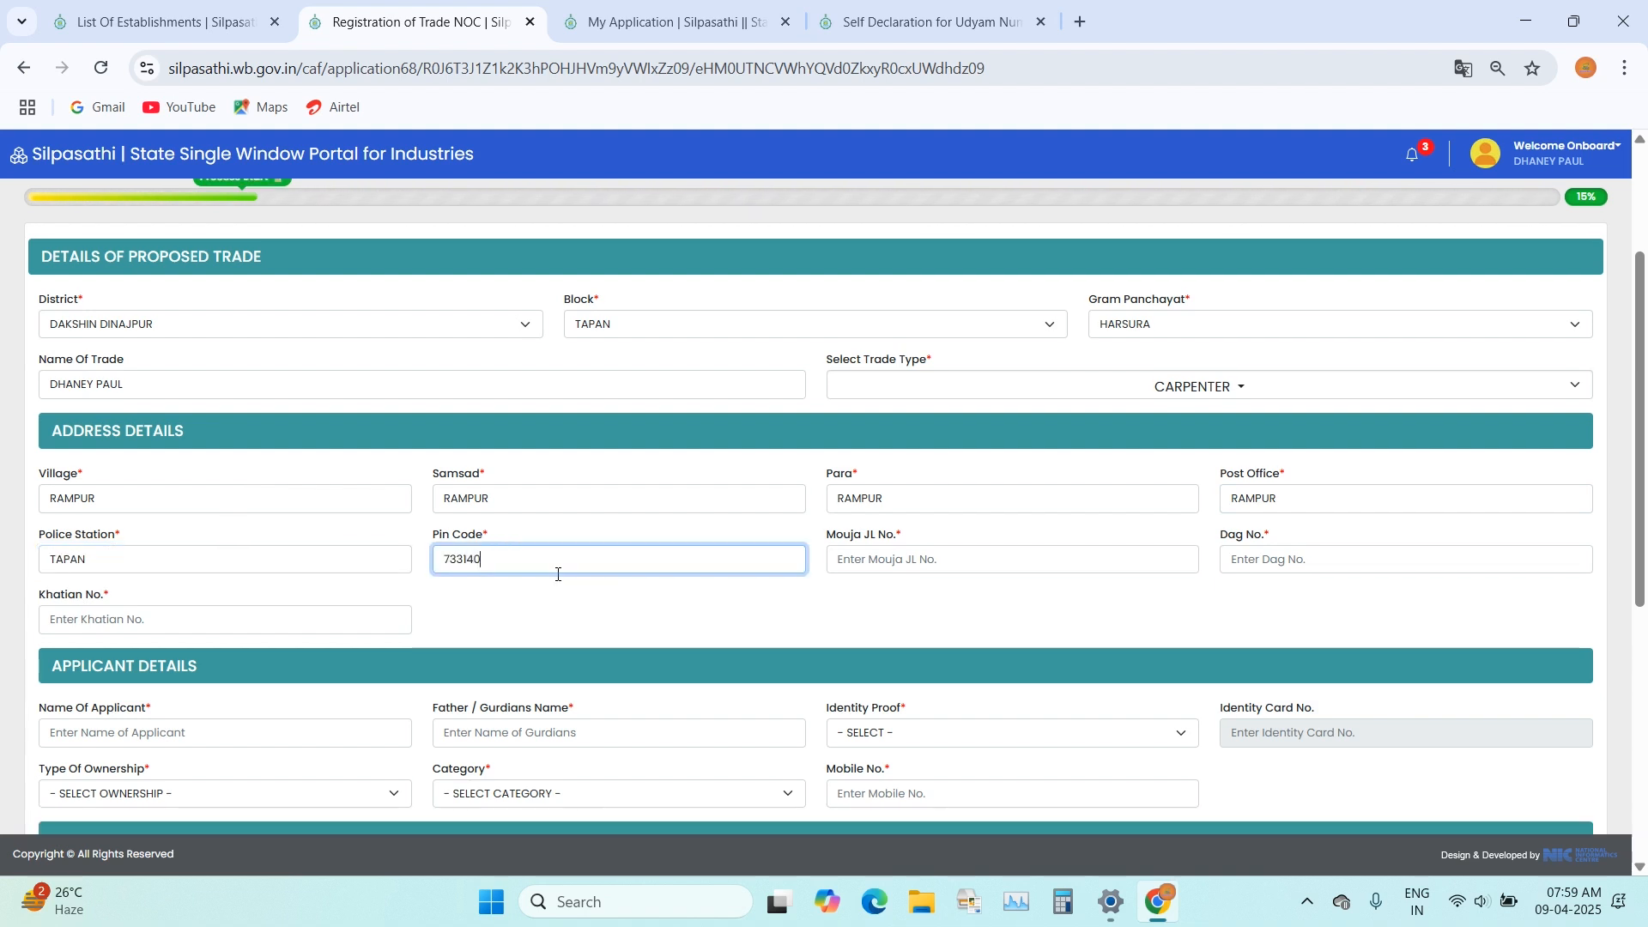
Step: Enter the address's Mouja JL number and Dag number, and set its Khatian number to NA
{"action": "left_click", "coordinate": [892, 563]}
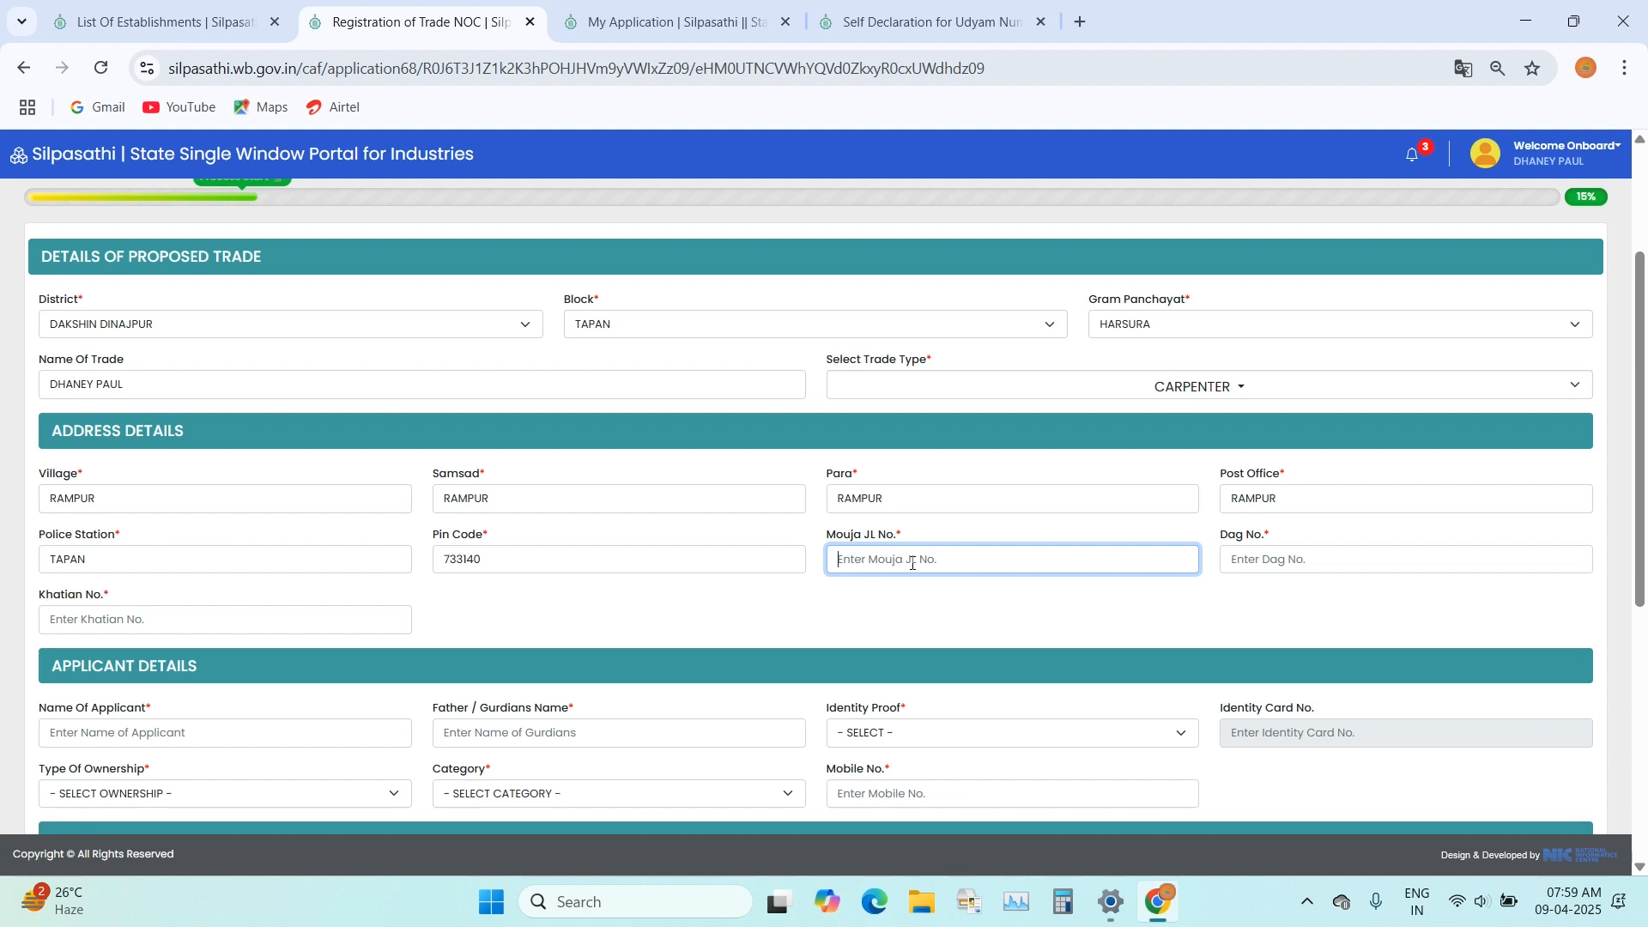
{"action": "type", "text": "91"}
{"action": "left_click", "coordinate": [1166, 616]}
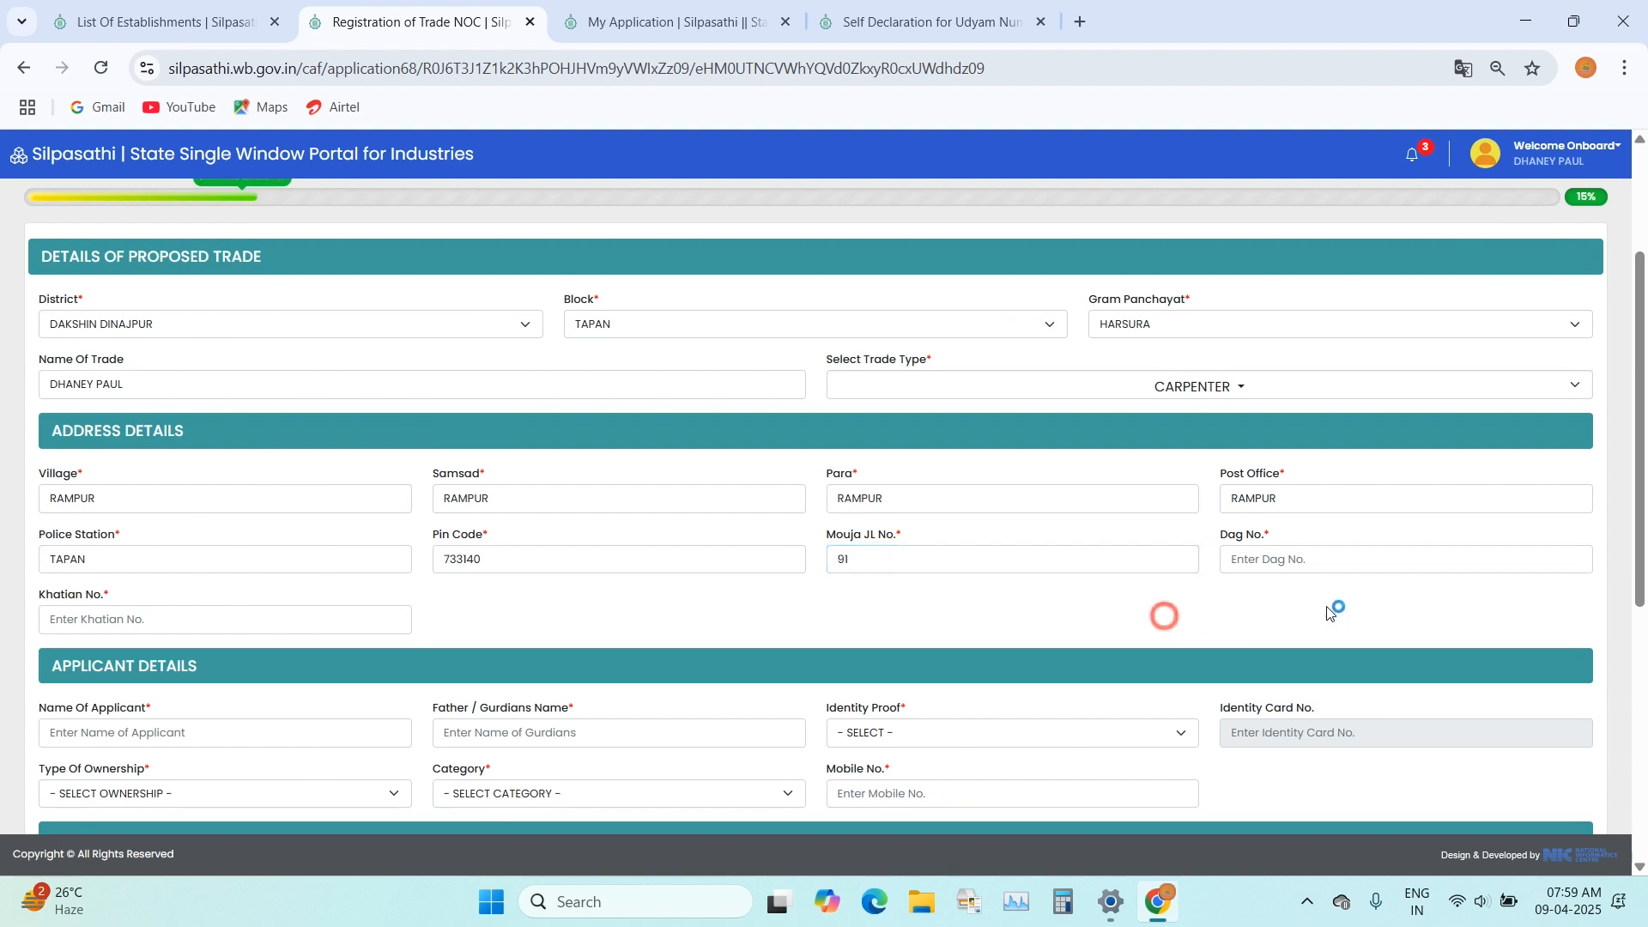
{"action": "left_click", "coordinate": [1357, 559]}
{"action": "type", "text": "140"}
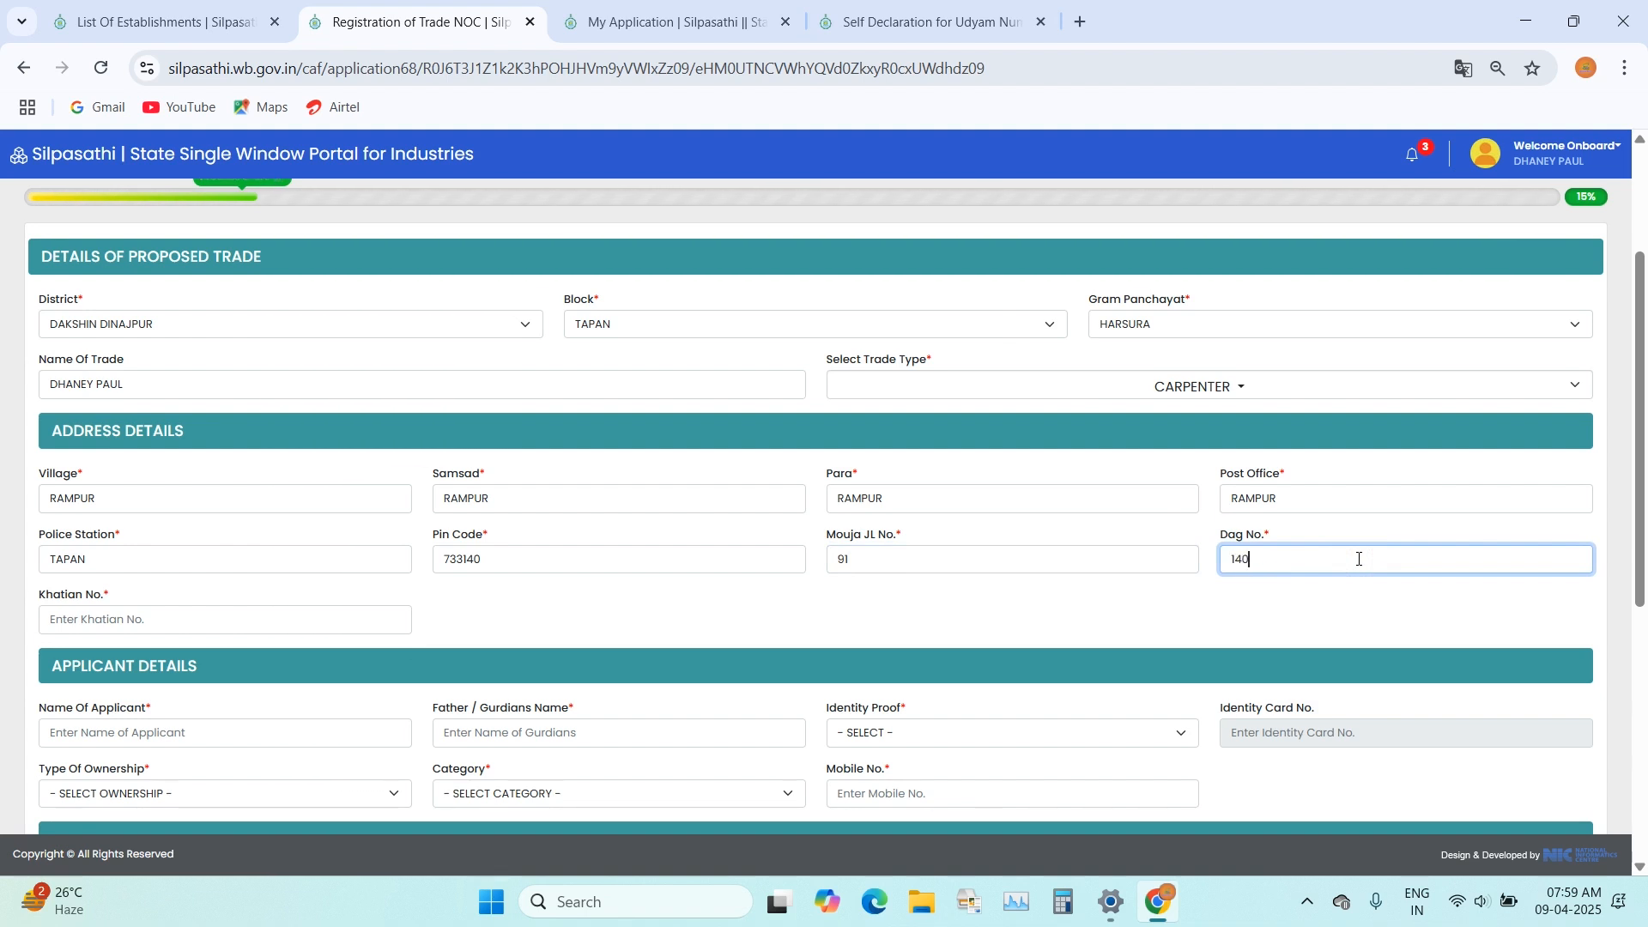
{"action": "left_click", "coordinate": [1278, 616]}
{"action": "left_click", "coordinate": [241, 624]}
{"action": "type", "text": "NA"}
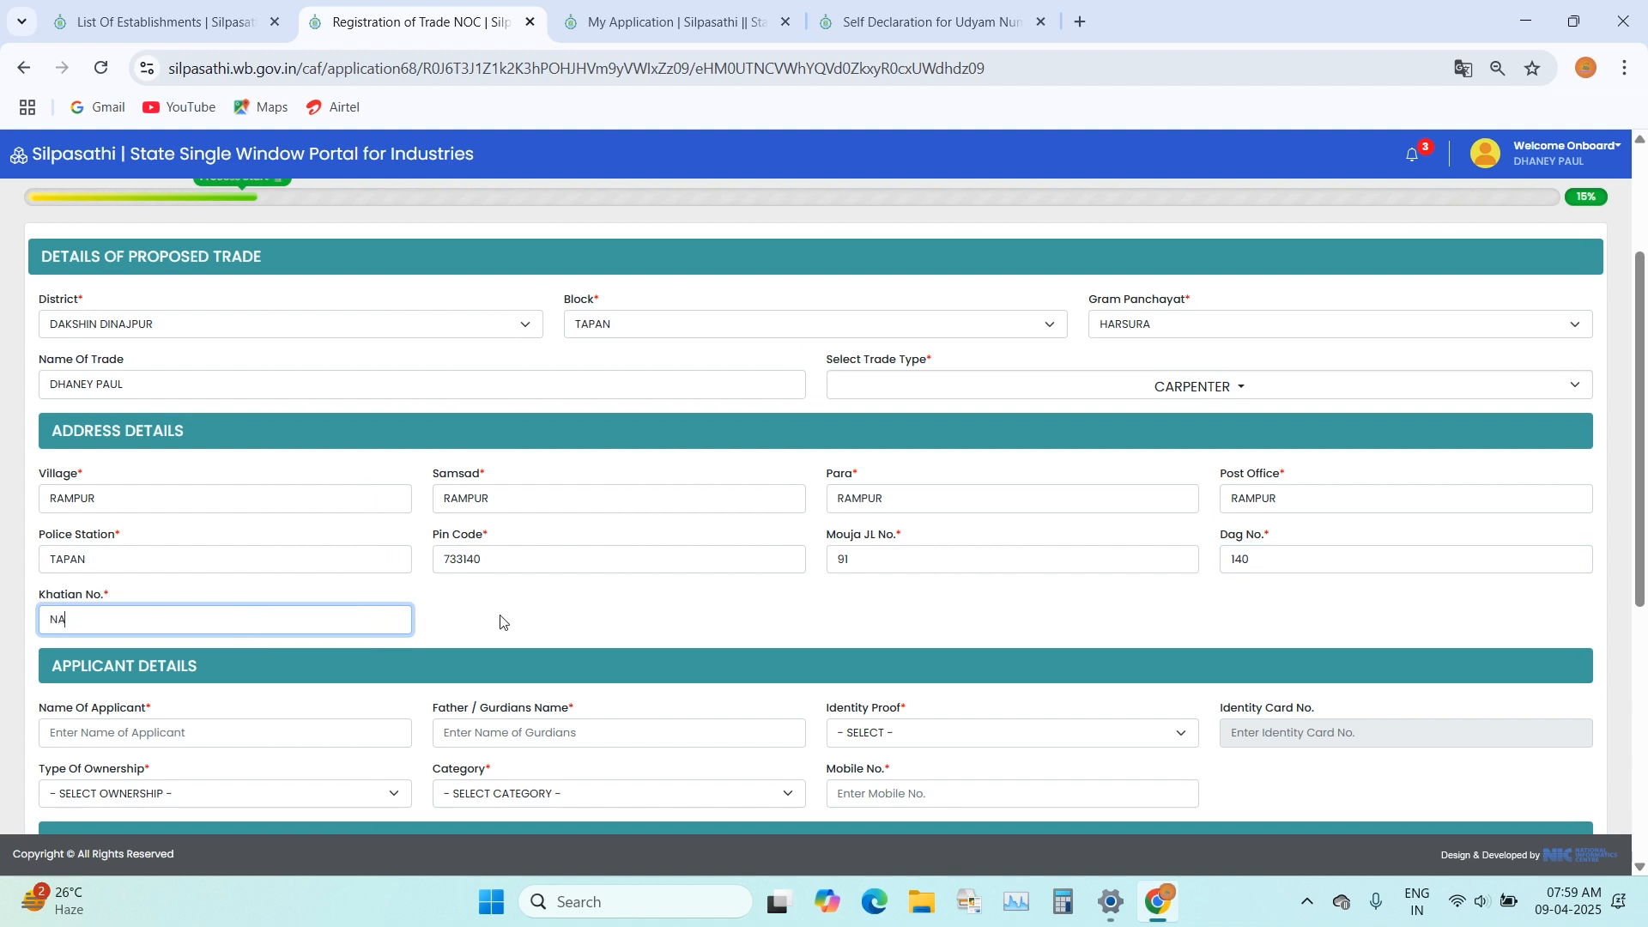
{"action": "left_click", "coordinate": [633, 632]}
Step: Enter the applicant's full name and the father's or guardian's name in the applicant details
{"action": "scroll", "coordinate": [775, 570], "scroll_direction": "down", "scroll_amount": 5}
{"action": "scroll", "coordinate": [762, 552], "scroll_direction": "up", "scroll_amount": 1}
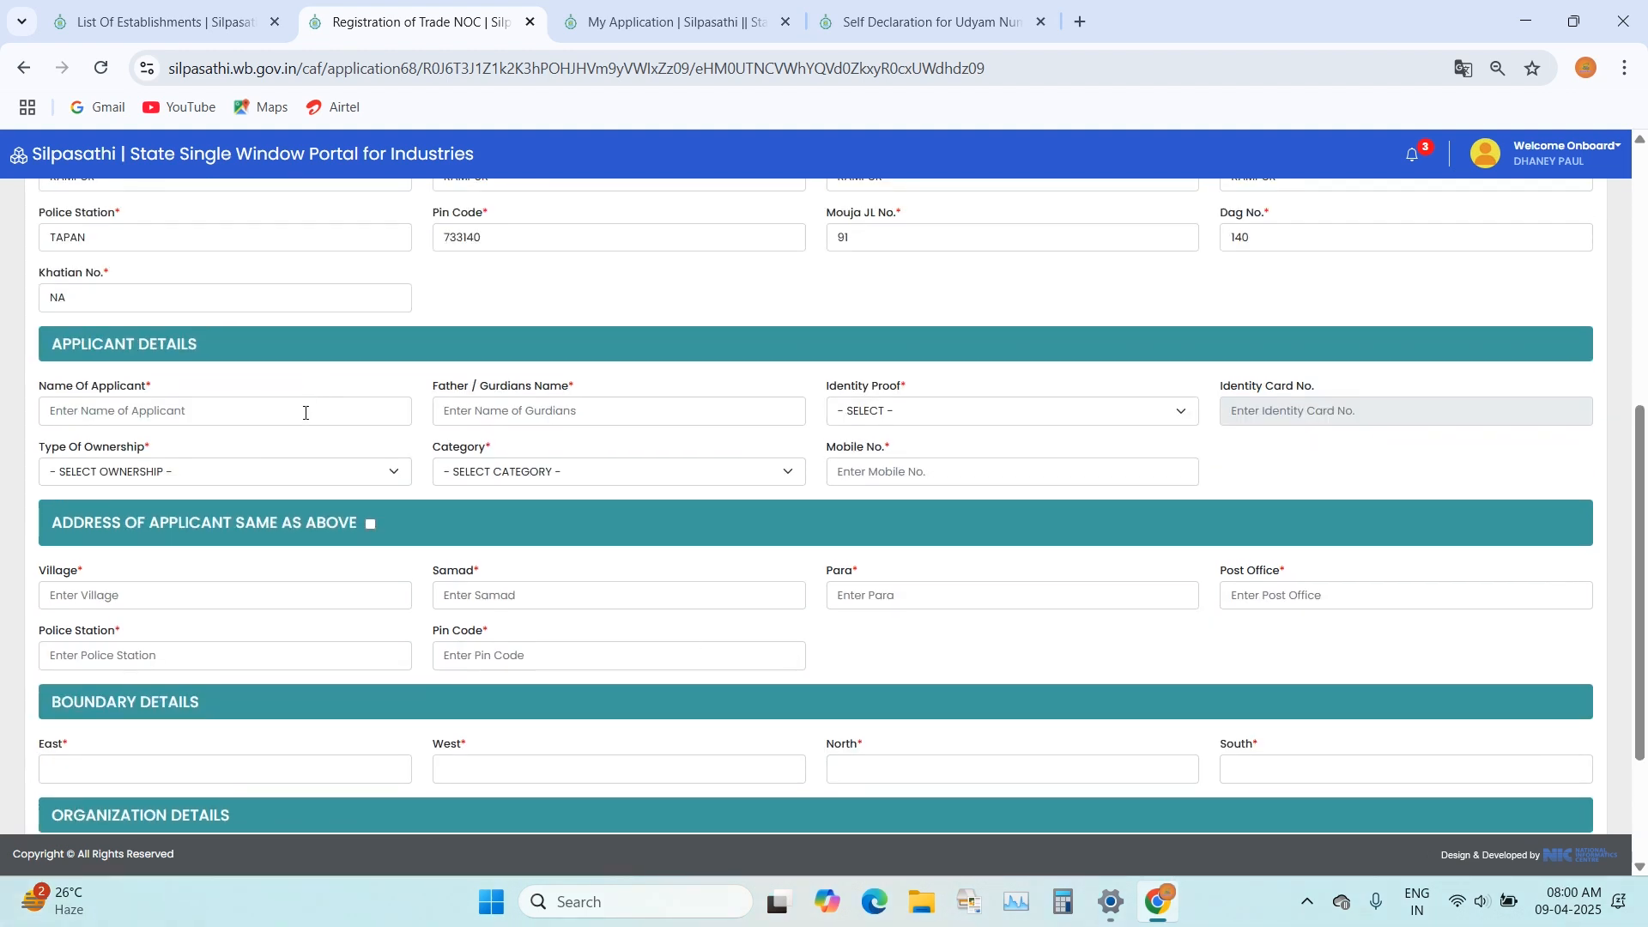
{"action": "left_click", "coordinate": [132, 420]}
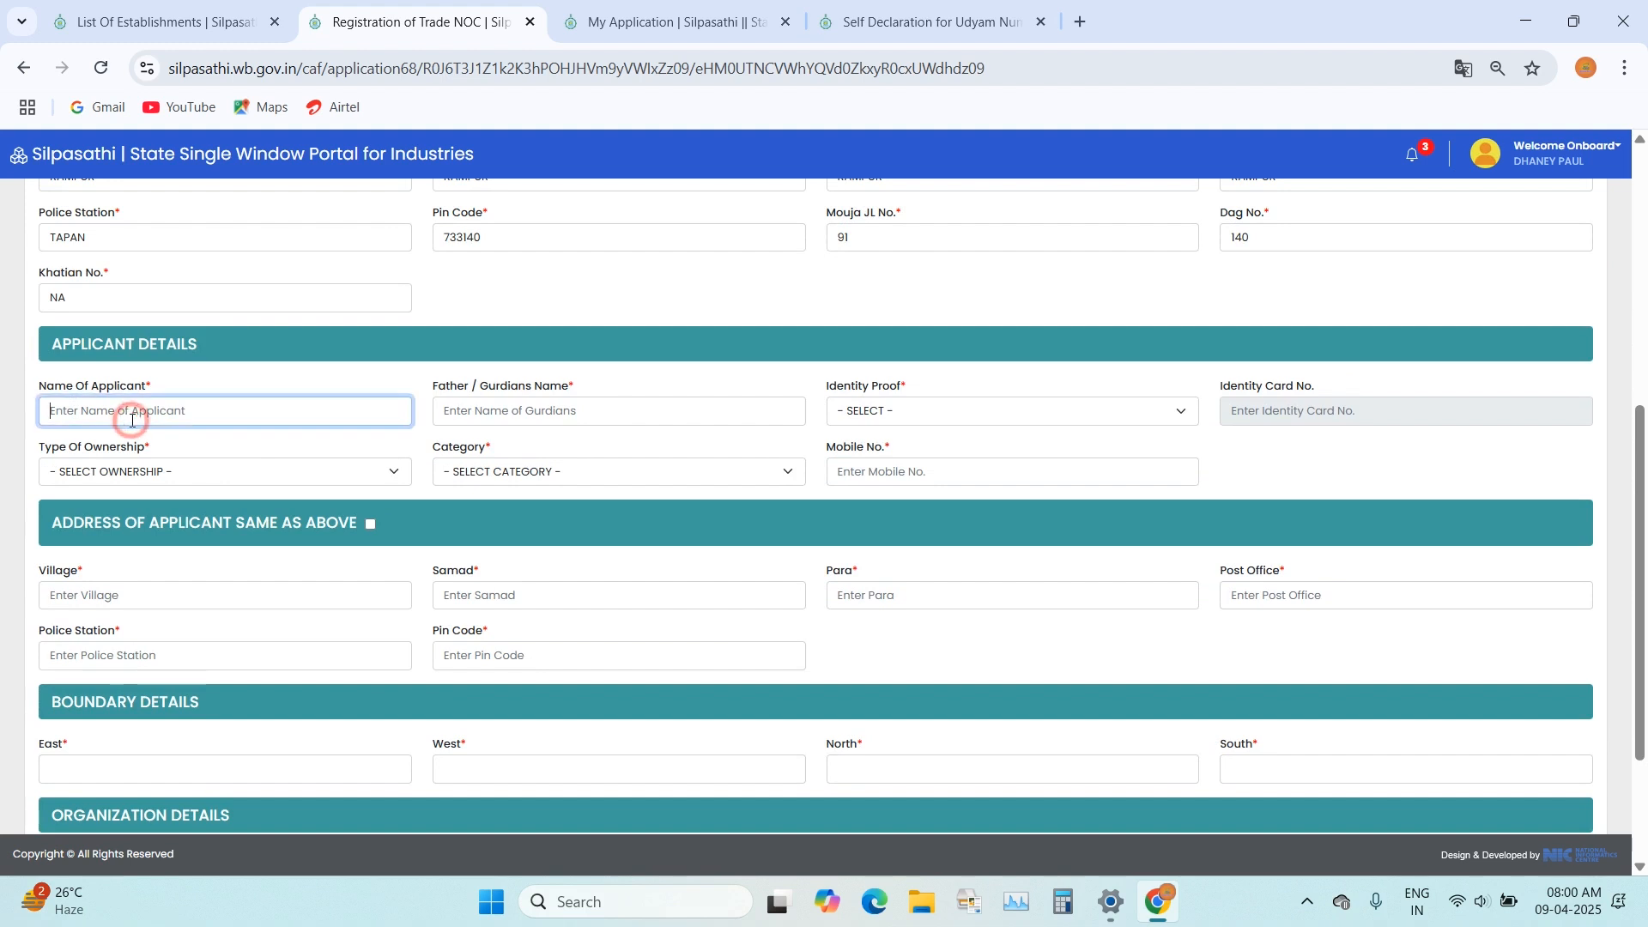
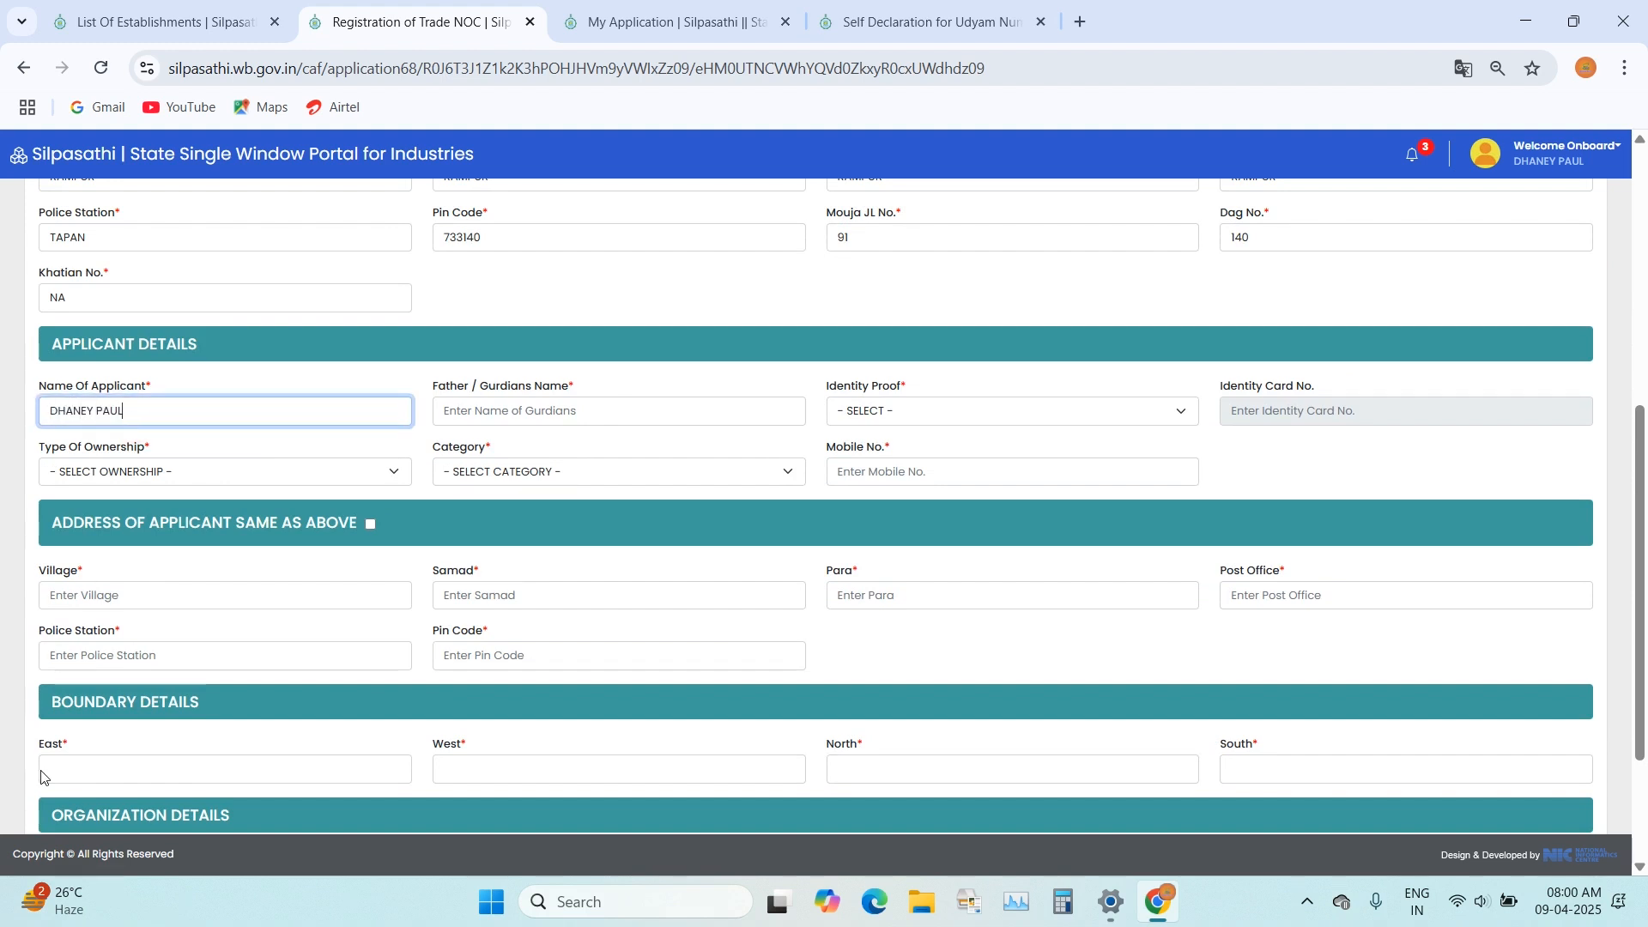
{"action": "left_click", "coordinate": [552, 411]}
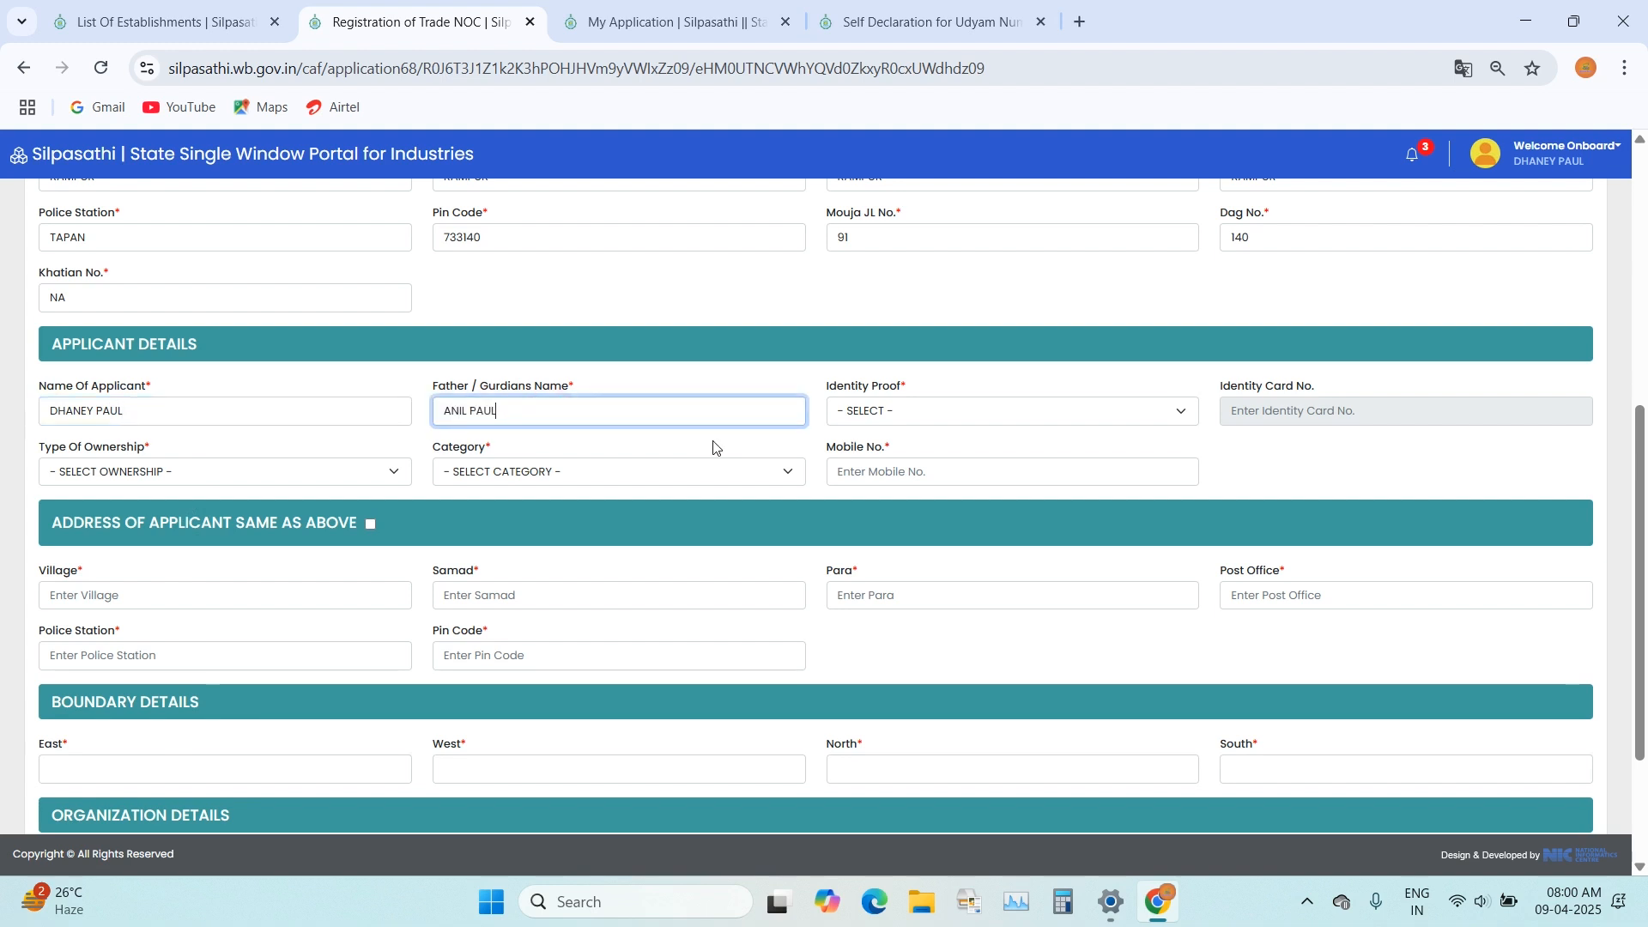
Step: Set the applicant's identity proof to AADHAR and enter the identity card number
{"action": "left_click", "coordinate": [912, 418]}
{"action": "left_click", "coordinate": [895, 466]}
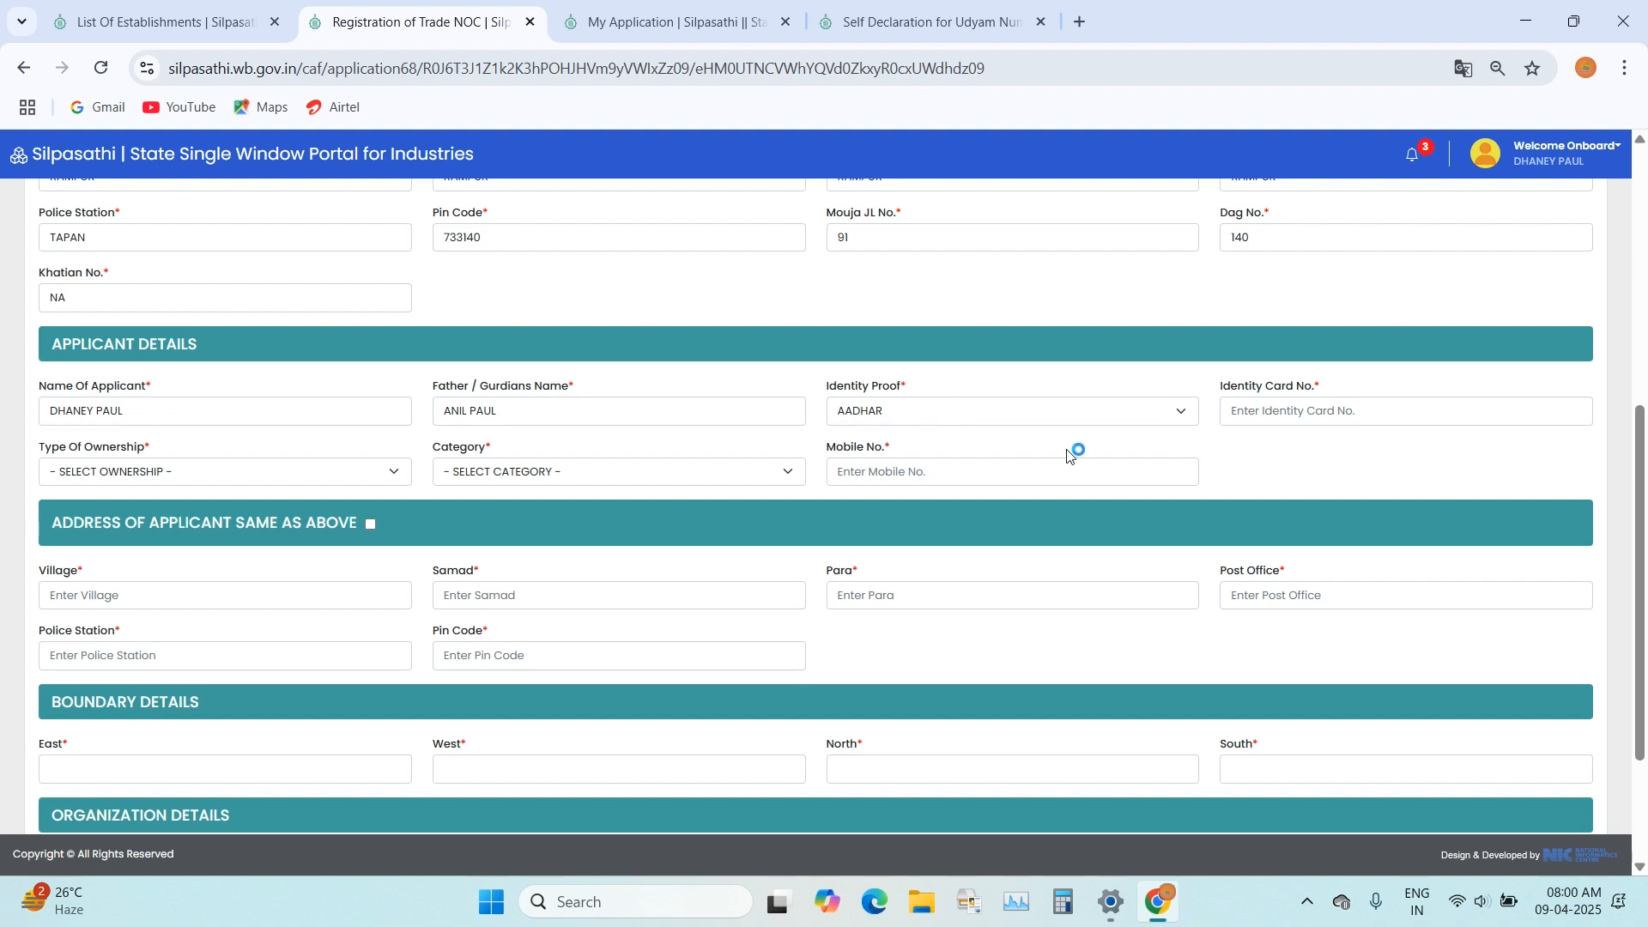
{"action": "left_click", "coordinate": [1278, 418]}
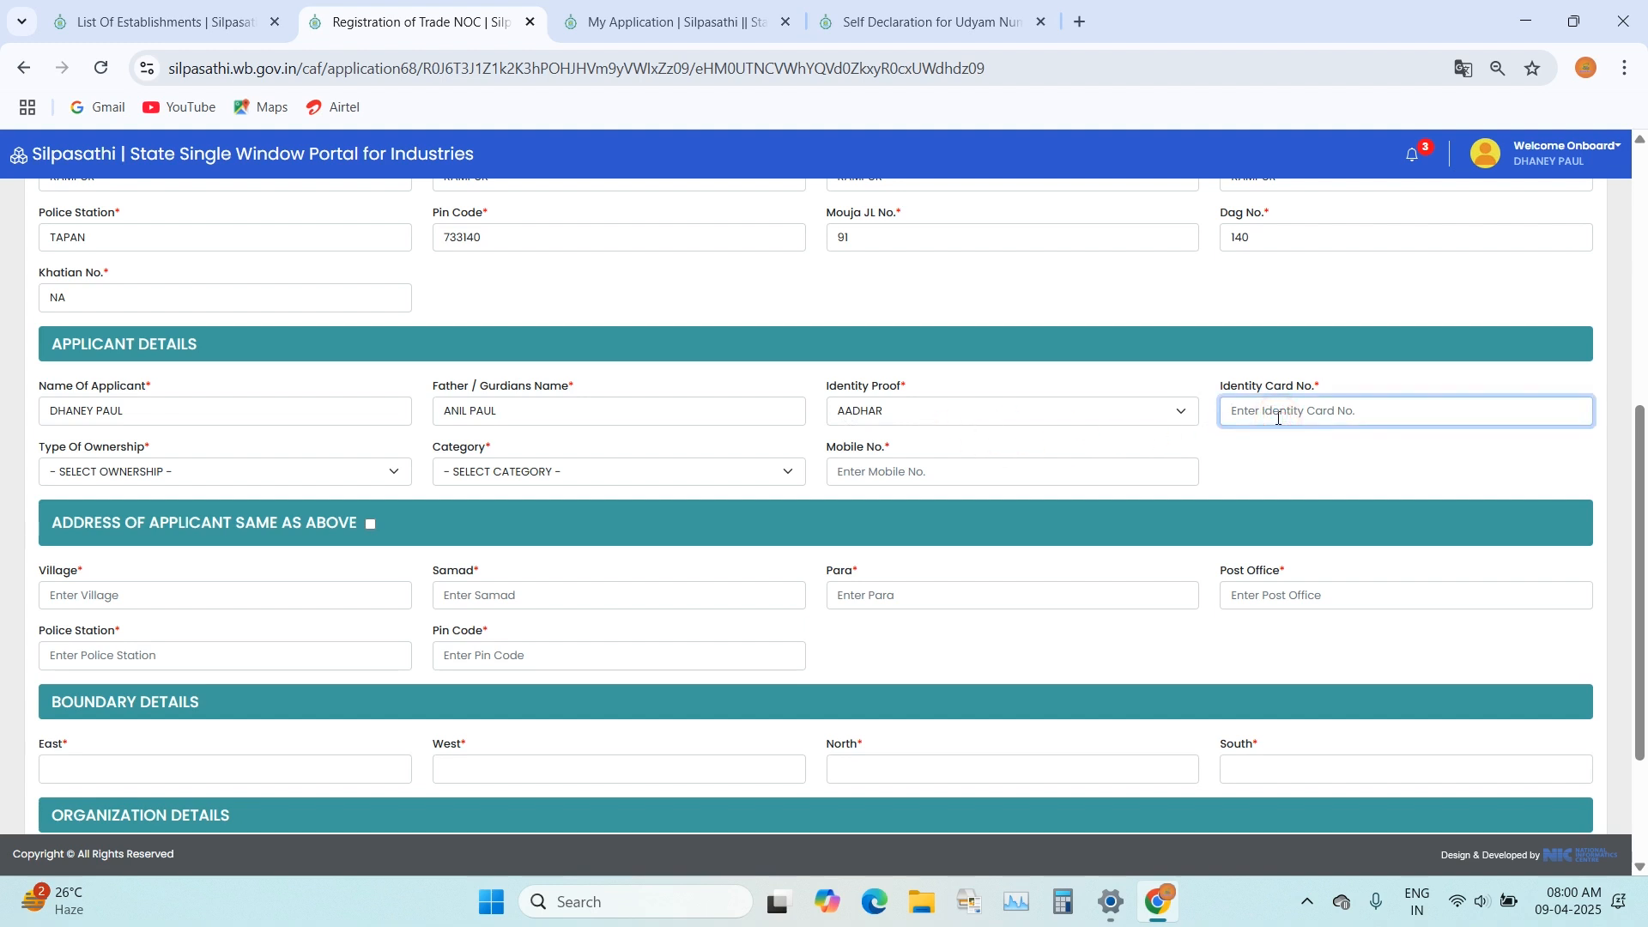
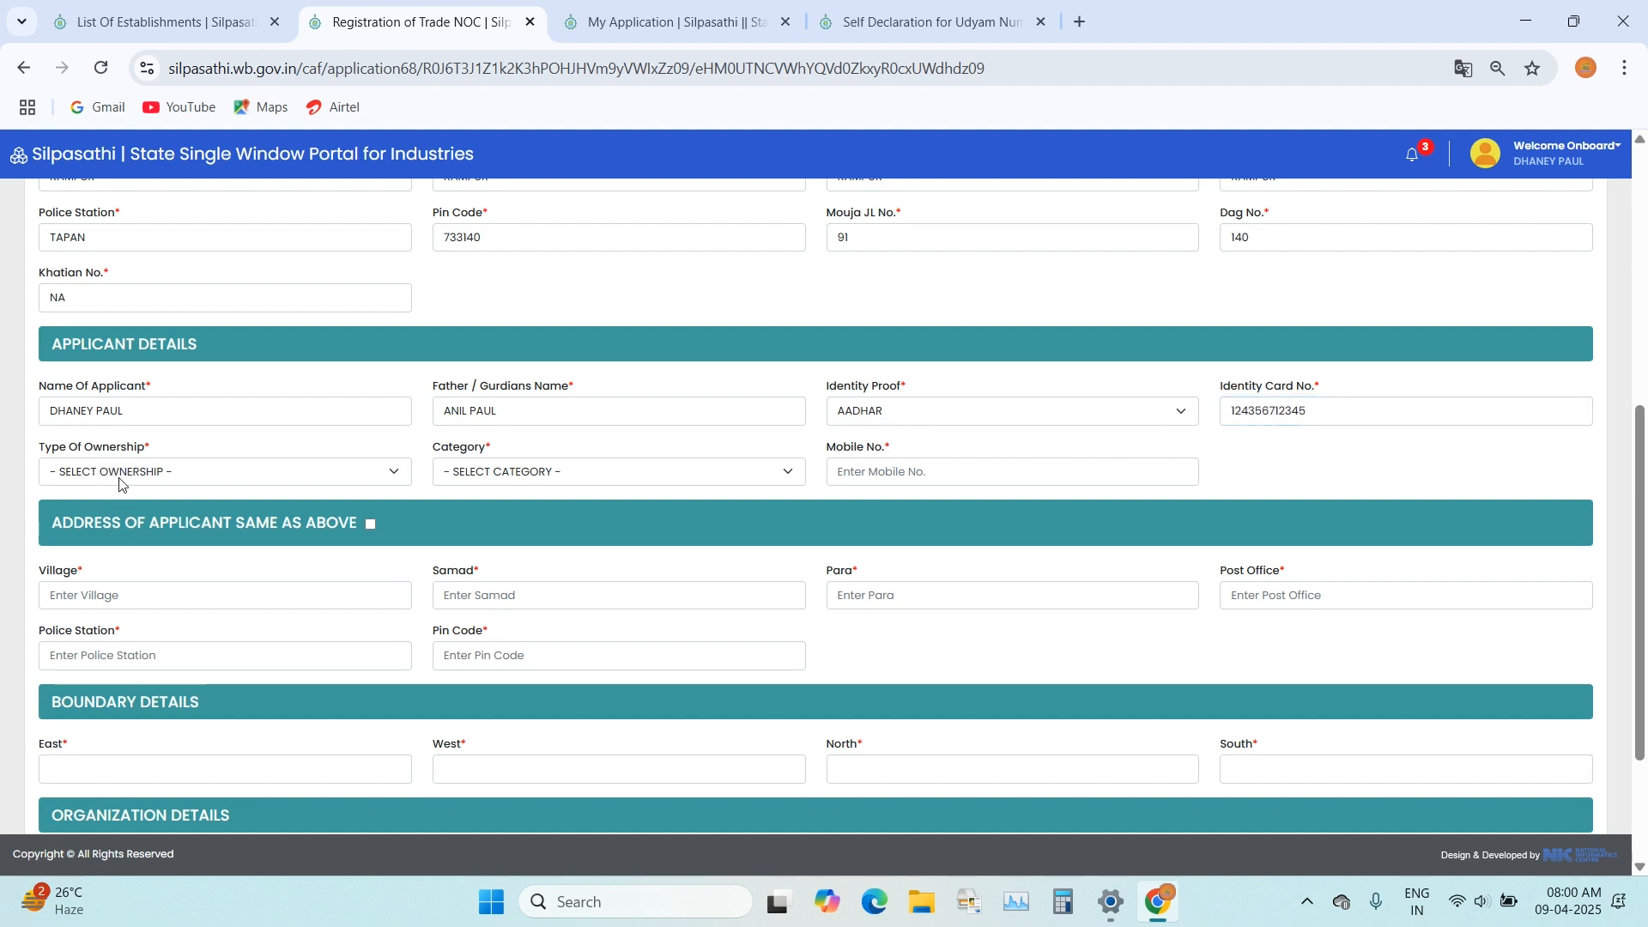
Step: Set the type of ownership to PERSONAL and the category to GP CITIZEN, and enter the applicant's mobile number
{"action": "left_click", "coordinate": [145, 474]}
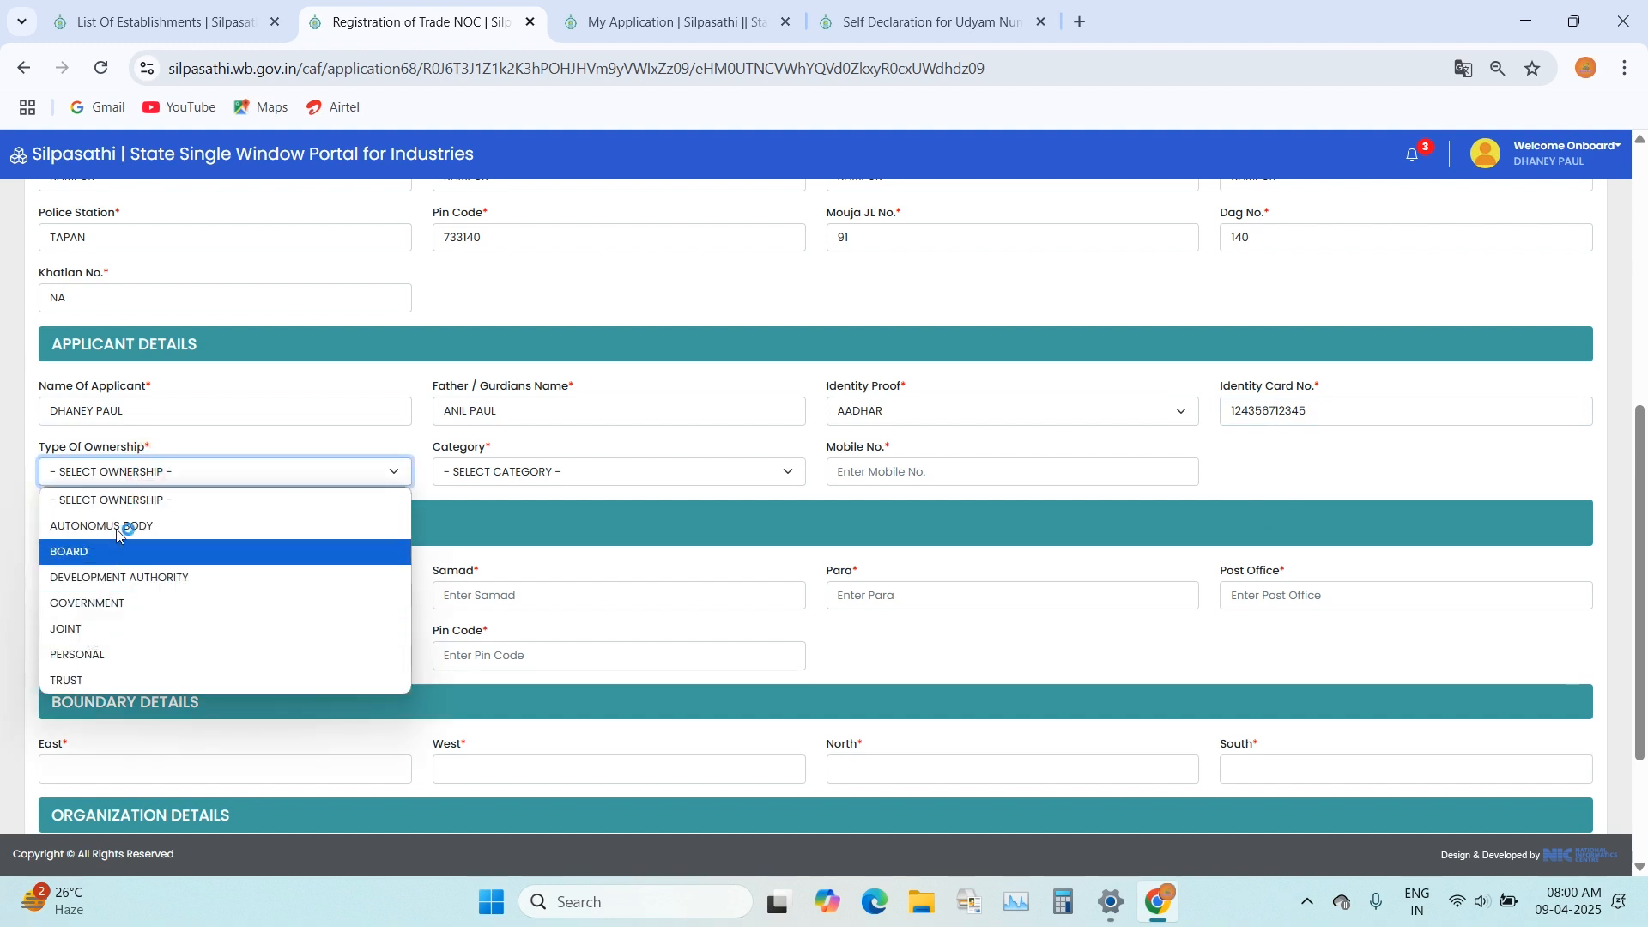
{"action": "left_click", "coordinate": [116, 654]}
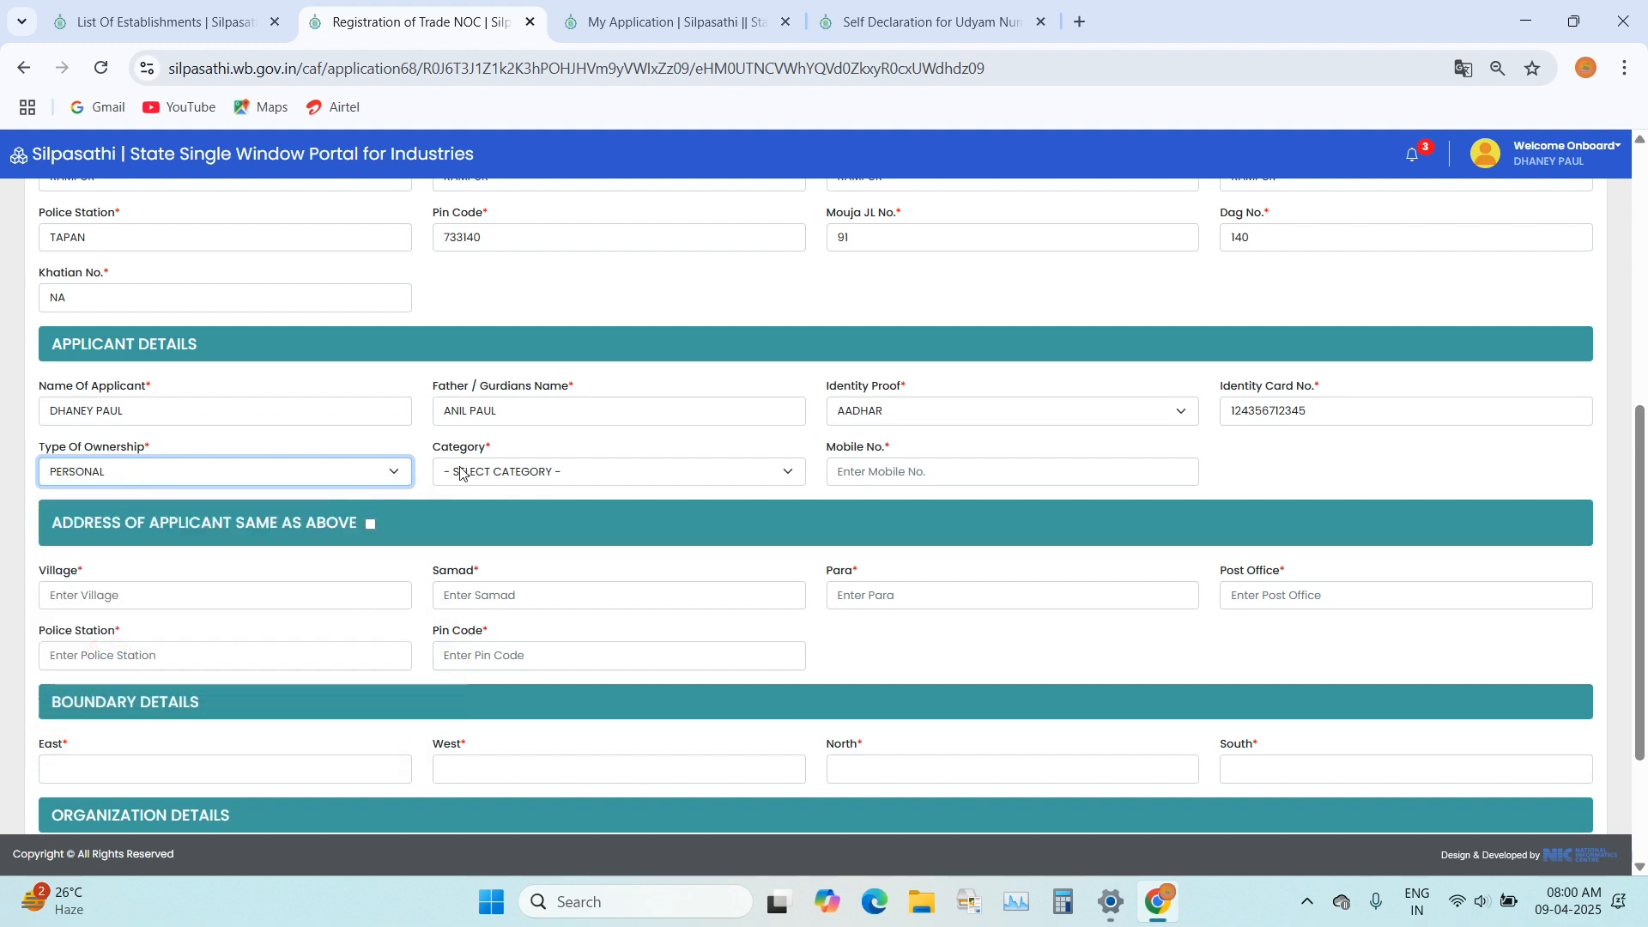
{"action": "left_click", "coordinate": [575, 472]}
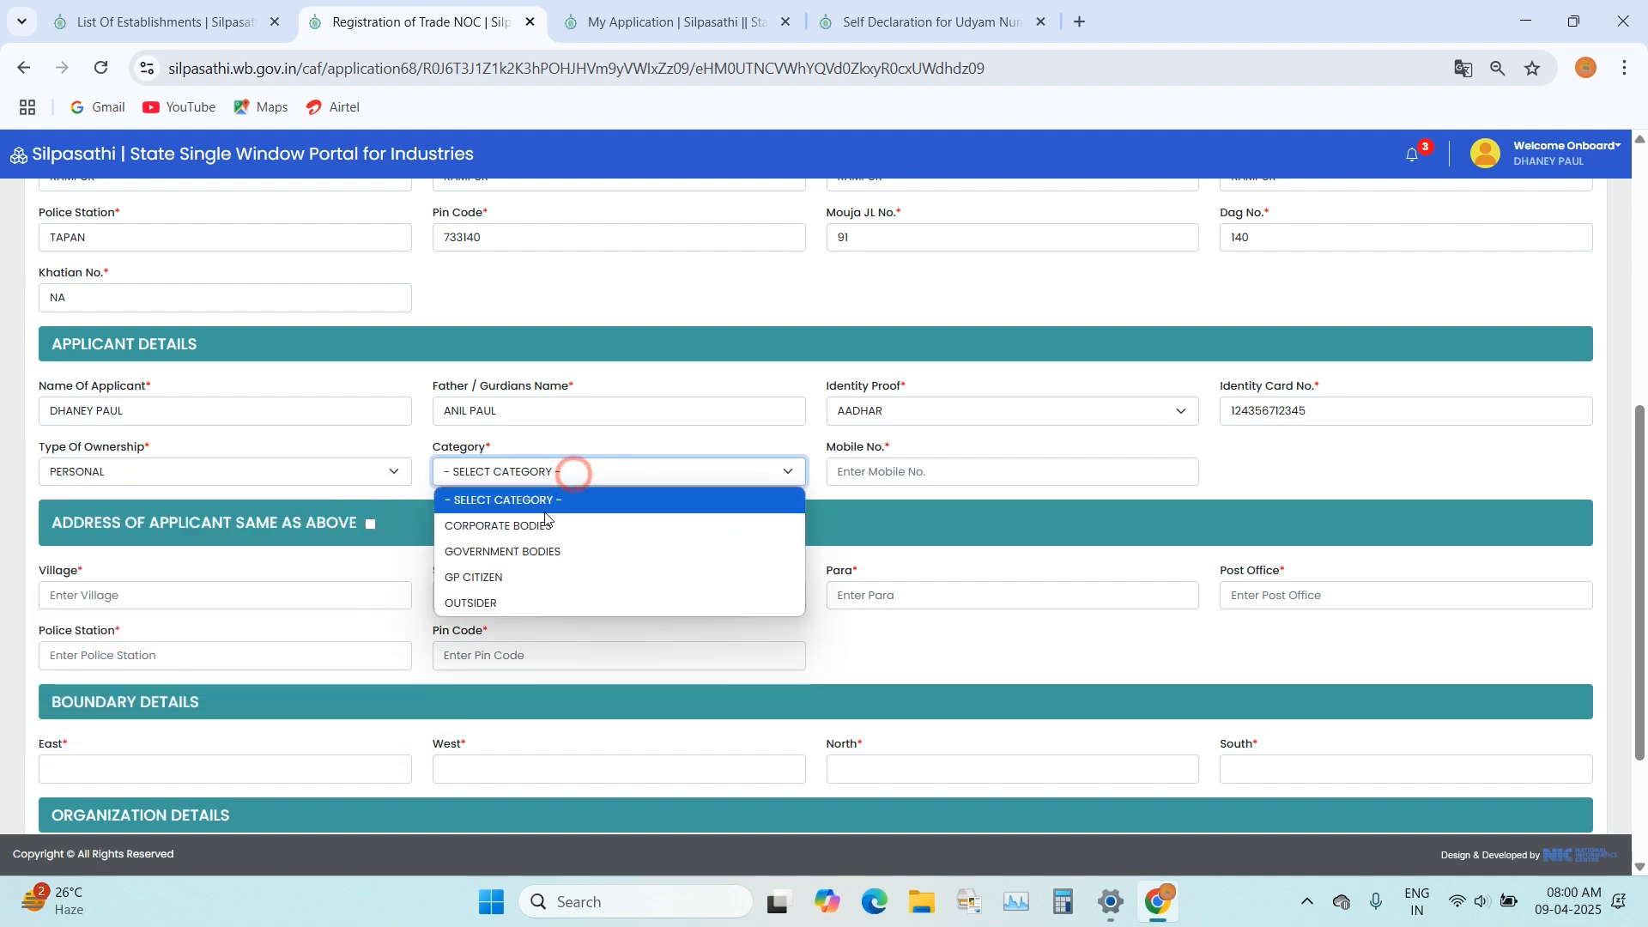
{"action": "left_click", "coordinate": [511, 581]}
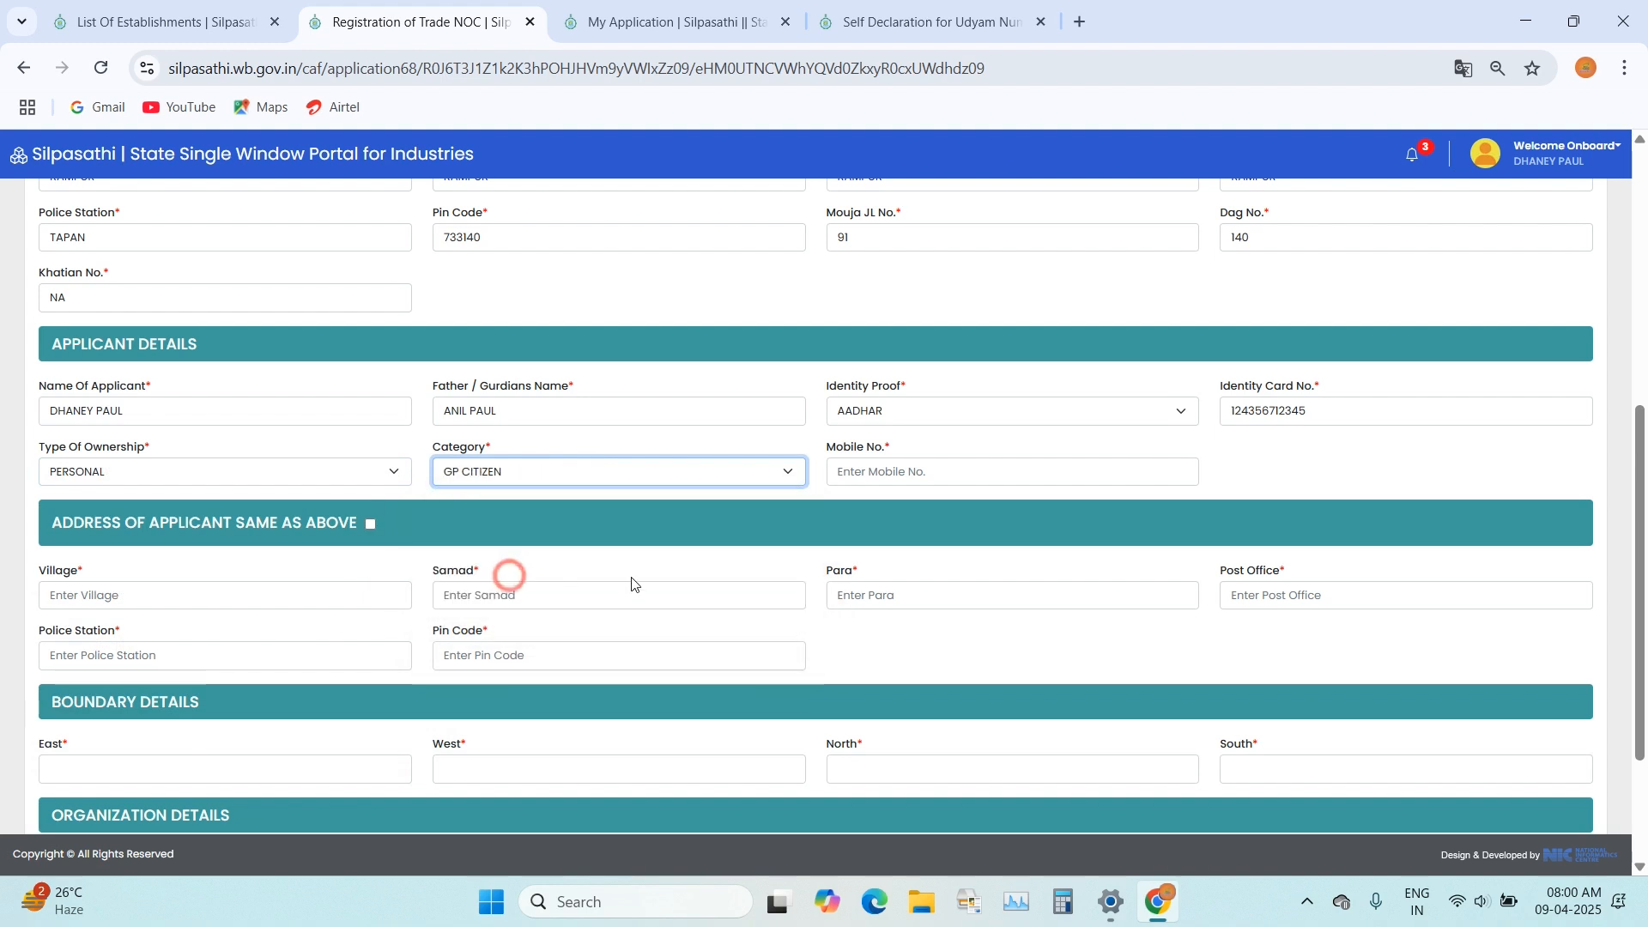
{"action": "left_click", "coordinate": [880, 472]}
{"action": "type", "text": "9999999999"}
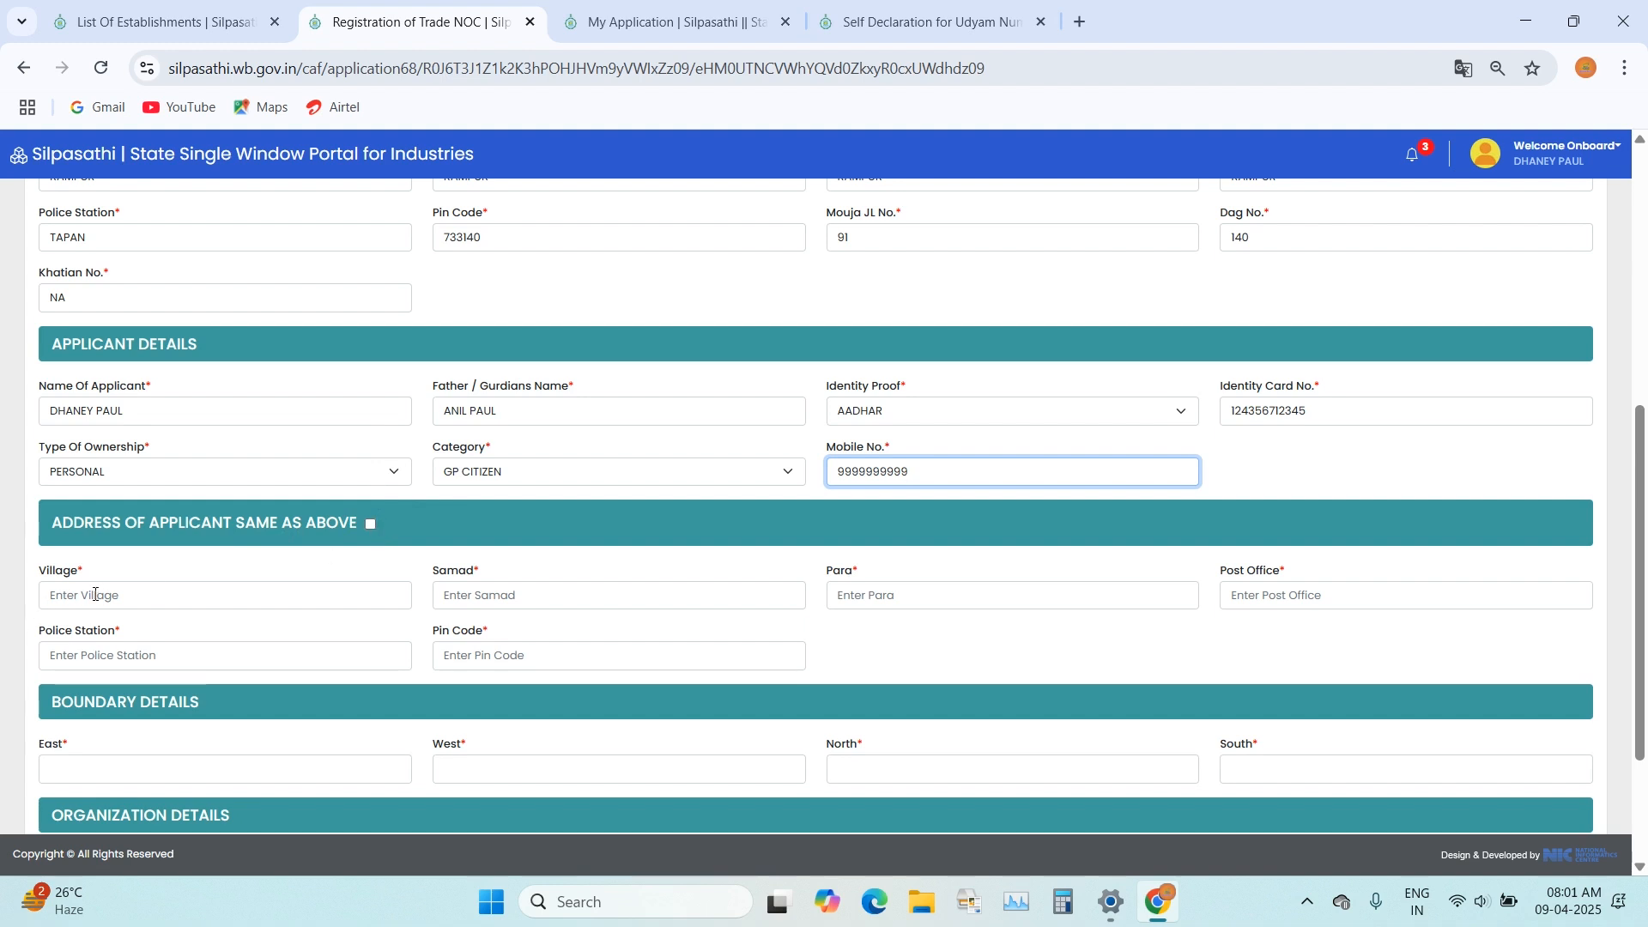
Step: Mark the applicant's address as the same as the trade address above
{"action": "scroll", "coordinate": [208, 606], "scroll_direction": "up", "scroll_amount": 2}
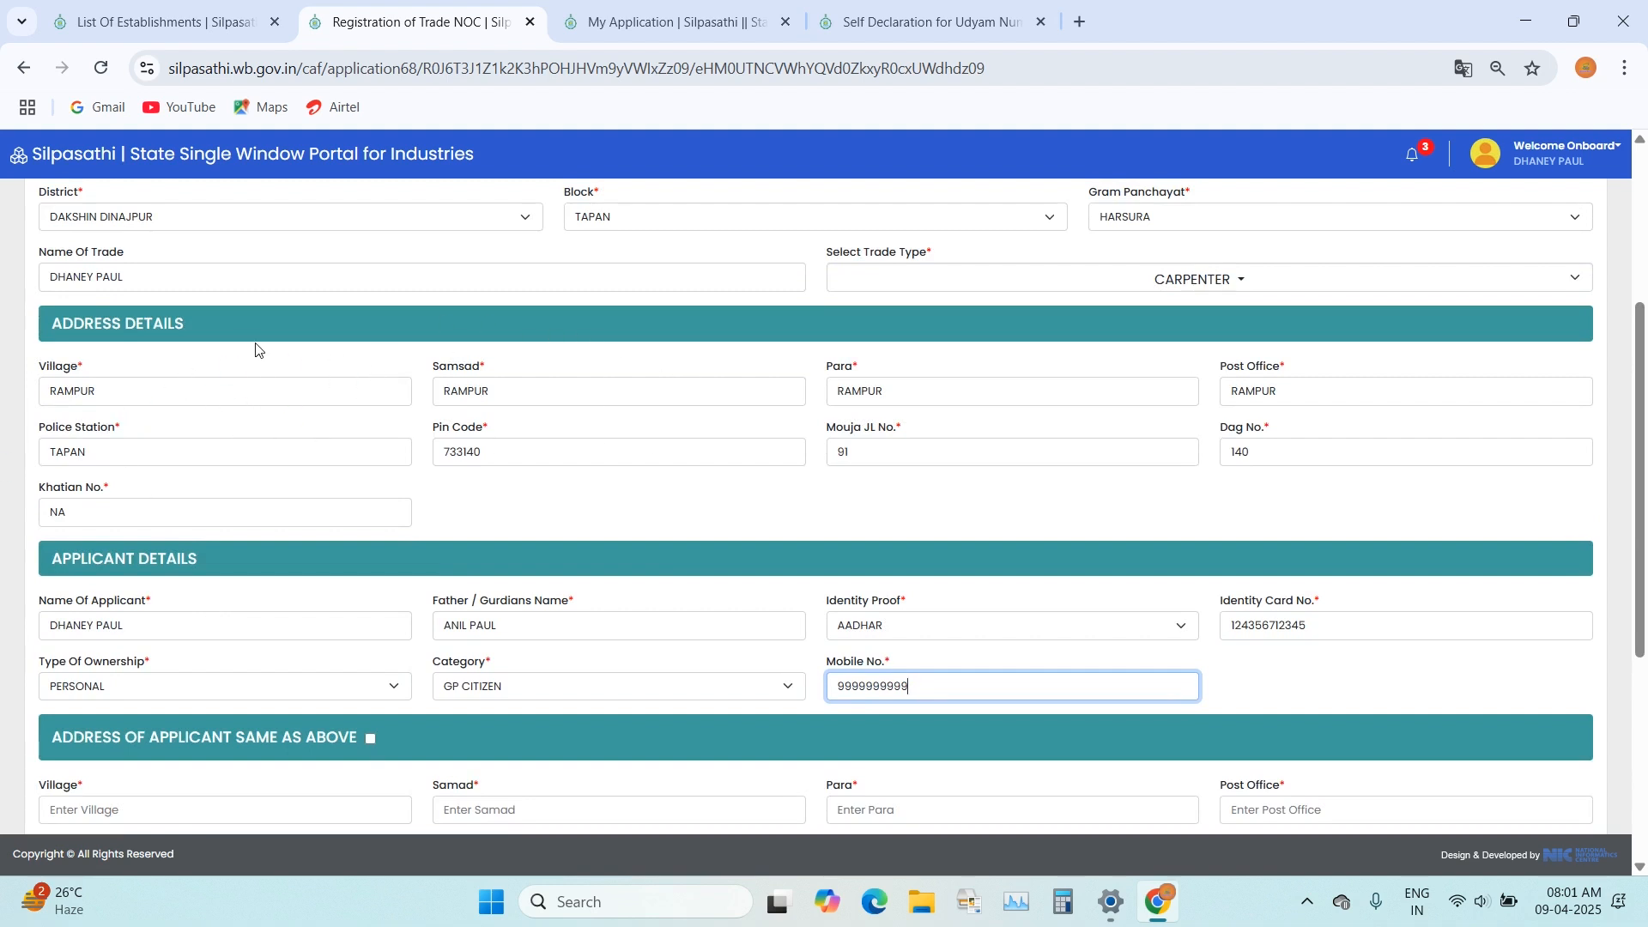
{"action": "scroll", "coordinate": [262, 361], "scroll_direction": "down", "scroll_amount": 4}
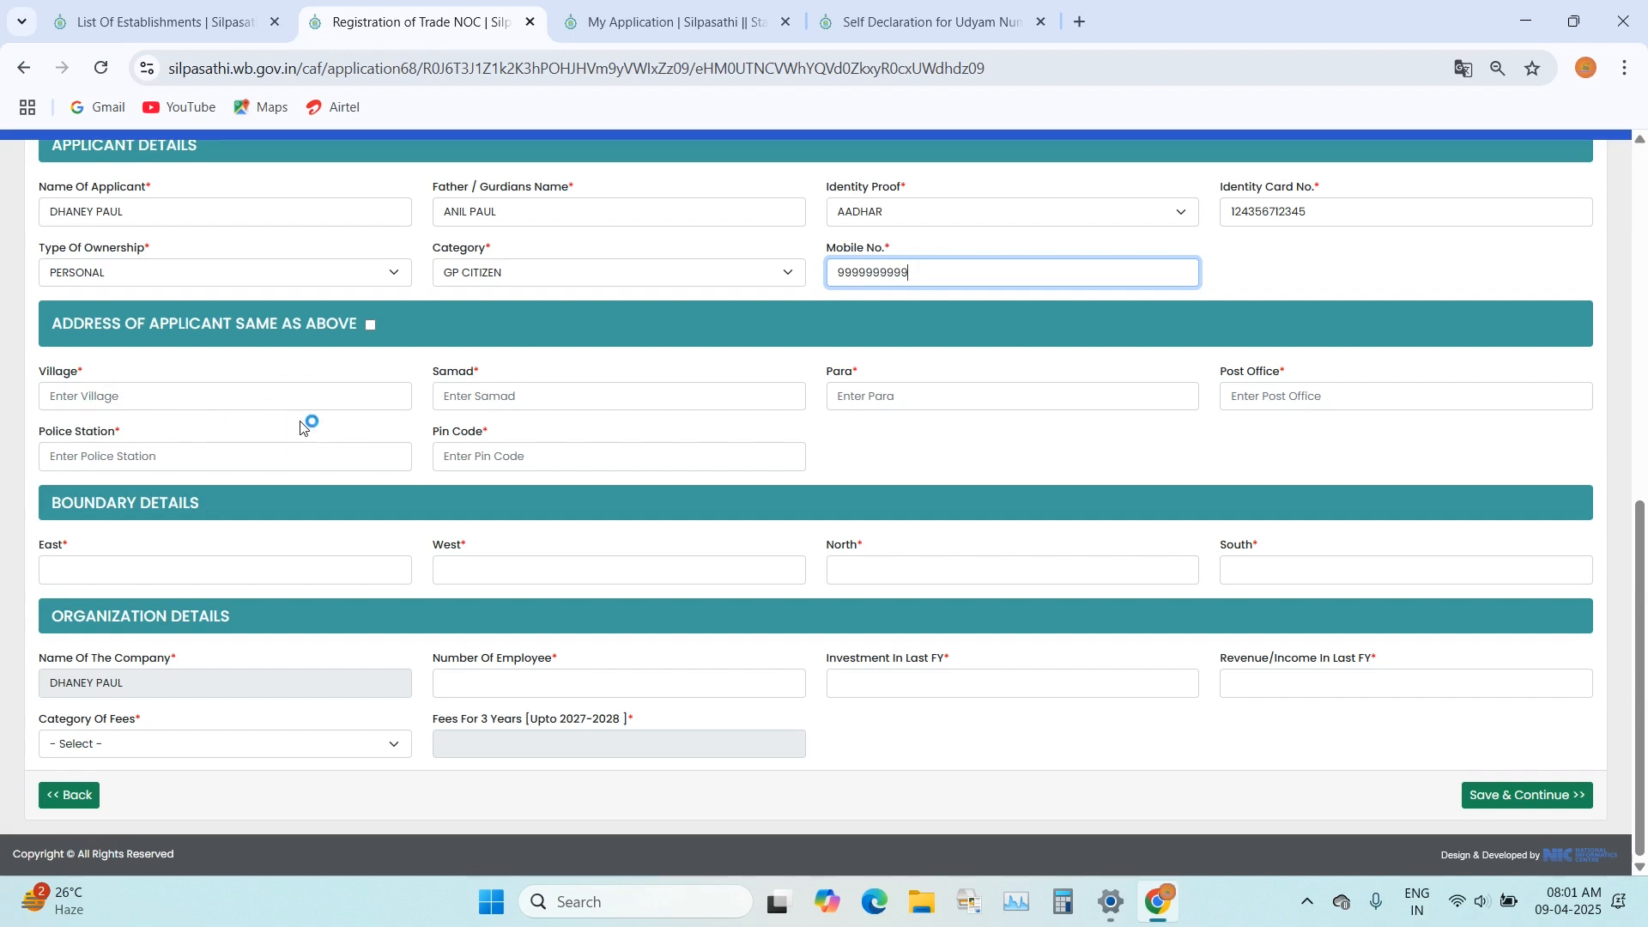
{"action": "left_click", "coordinate": [371, 325]}
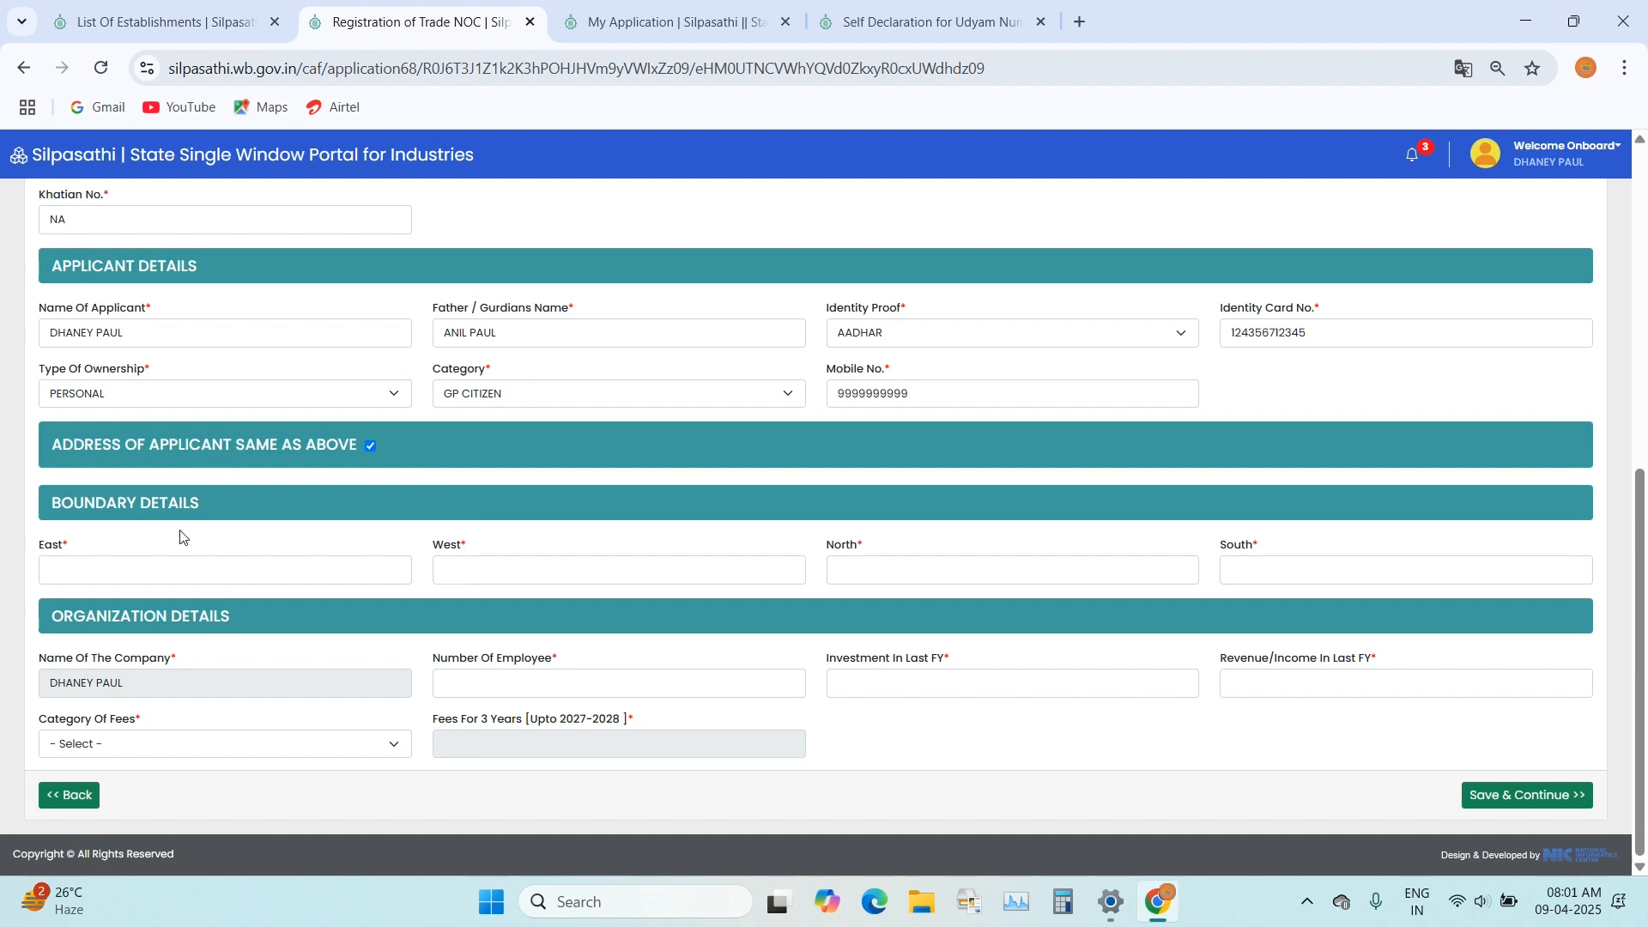
Step: Set the east, west, north and south boundary details to NA
{"action": "left_click", "coordinate": [378, 576]}
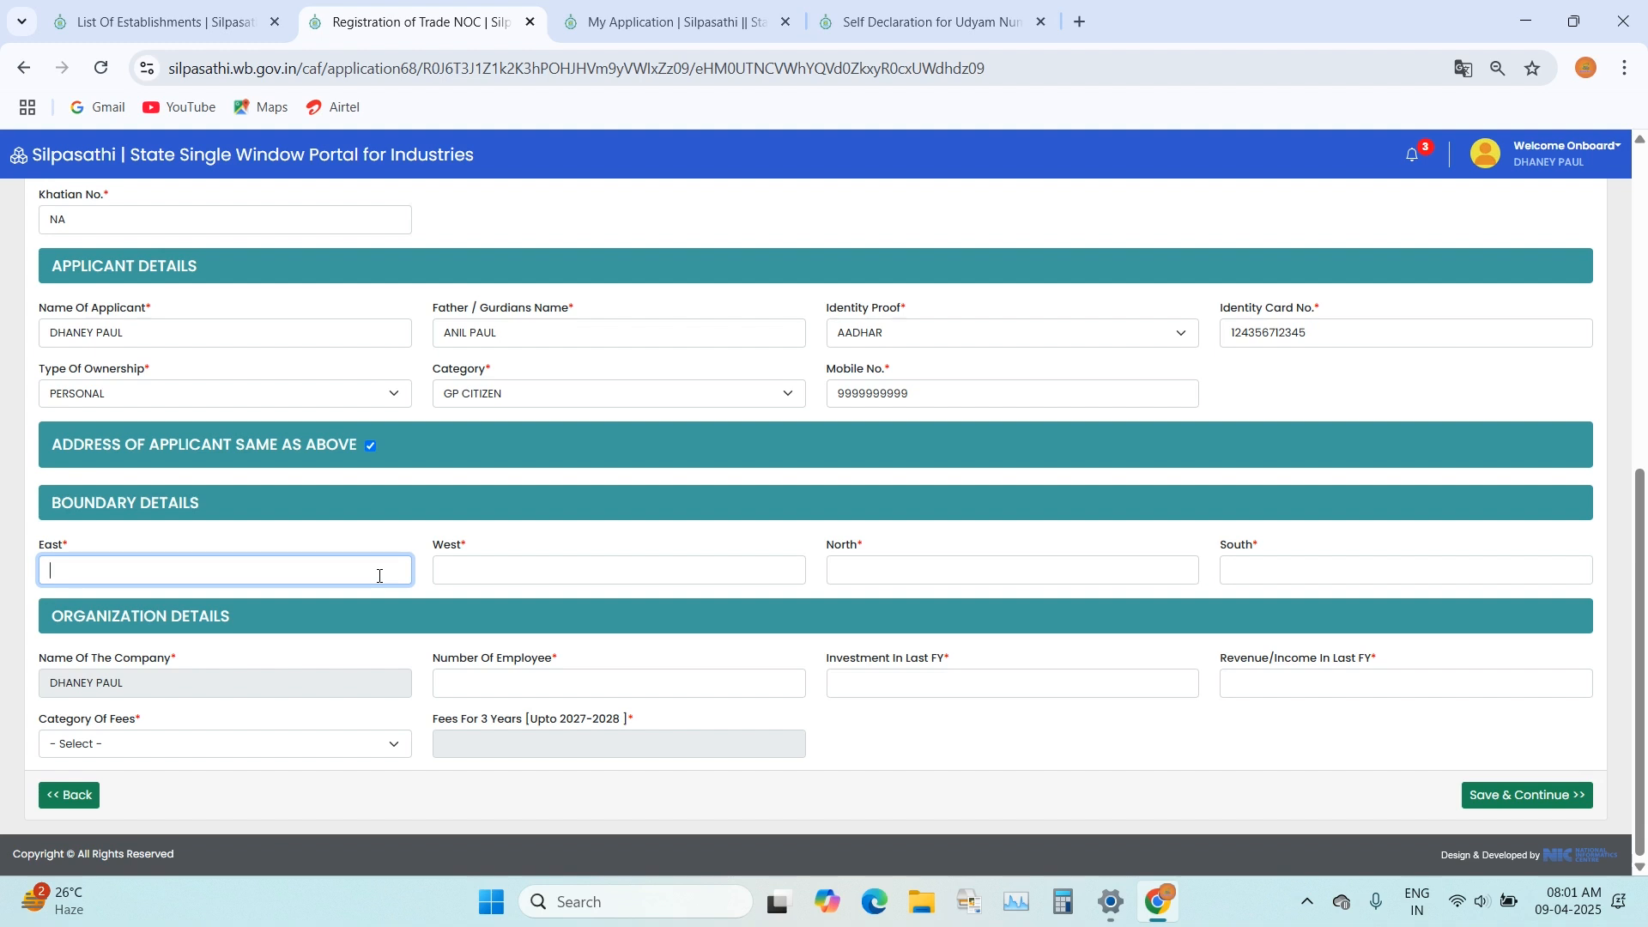
{"action": "type", "text": "NA"}
{"action": "left_click", "coordinate": [533, 564]}
{"action": "type", "text": "NA"}
{"action": "left_click", "coordinate": [1013, 566]}
{"action": "type", "text": "NA"}
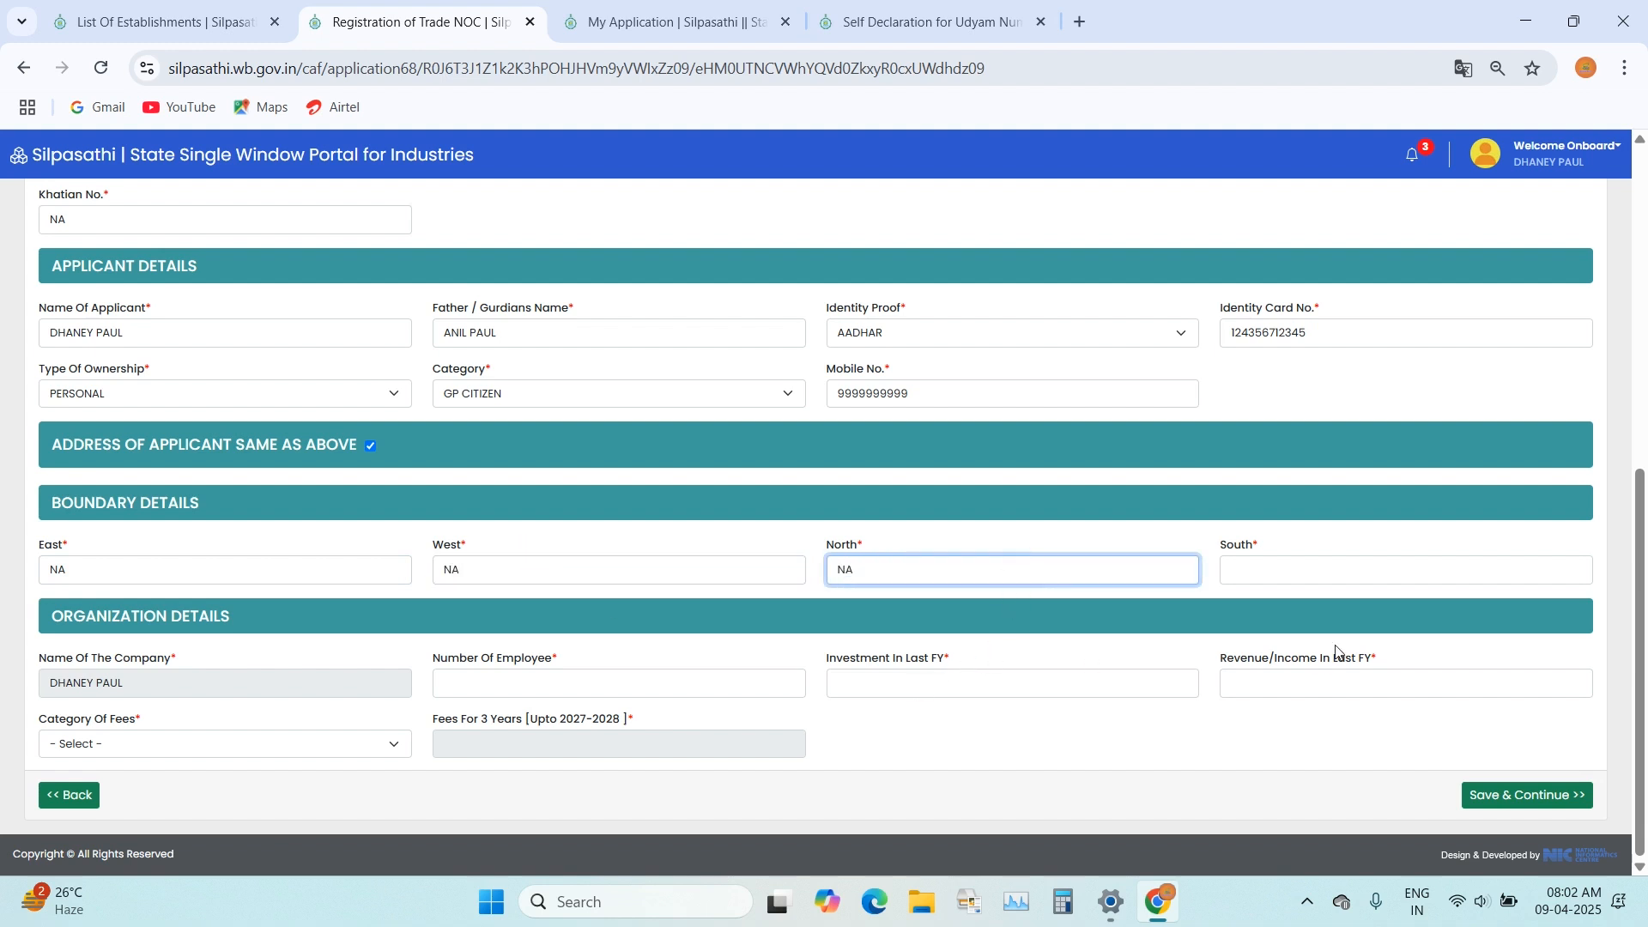
{"action": "left_click", "coordinate": [1382, 568]}
{"action": "type", "text": "NA"}
{"action": "left_click", "coordinate": [752, 635]}
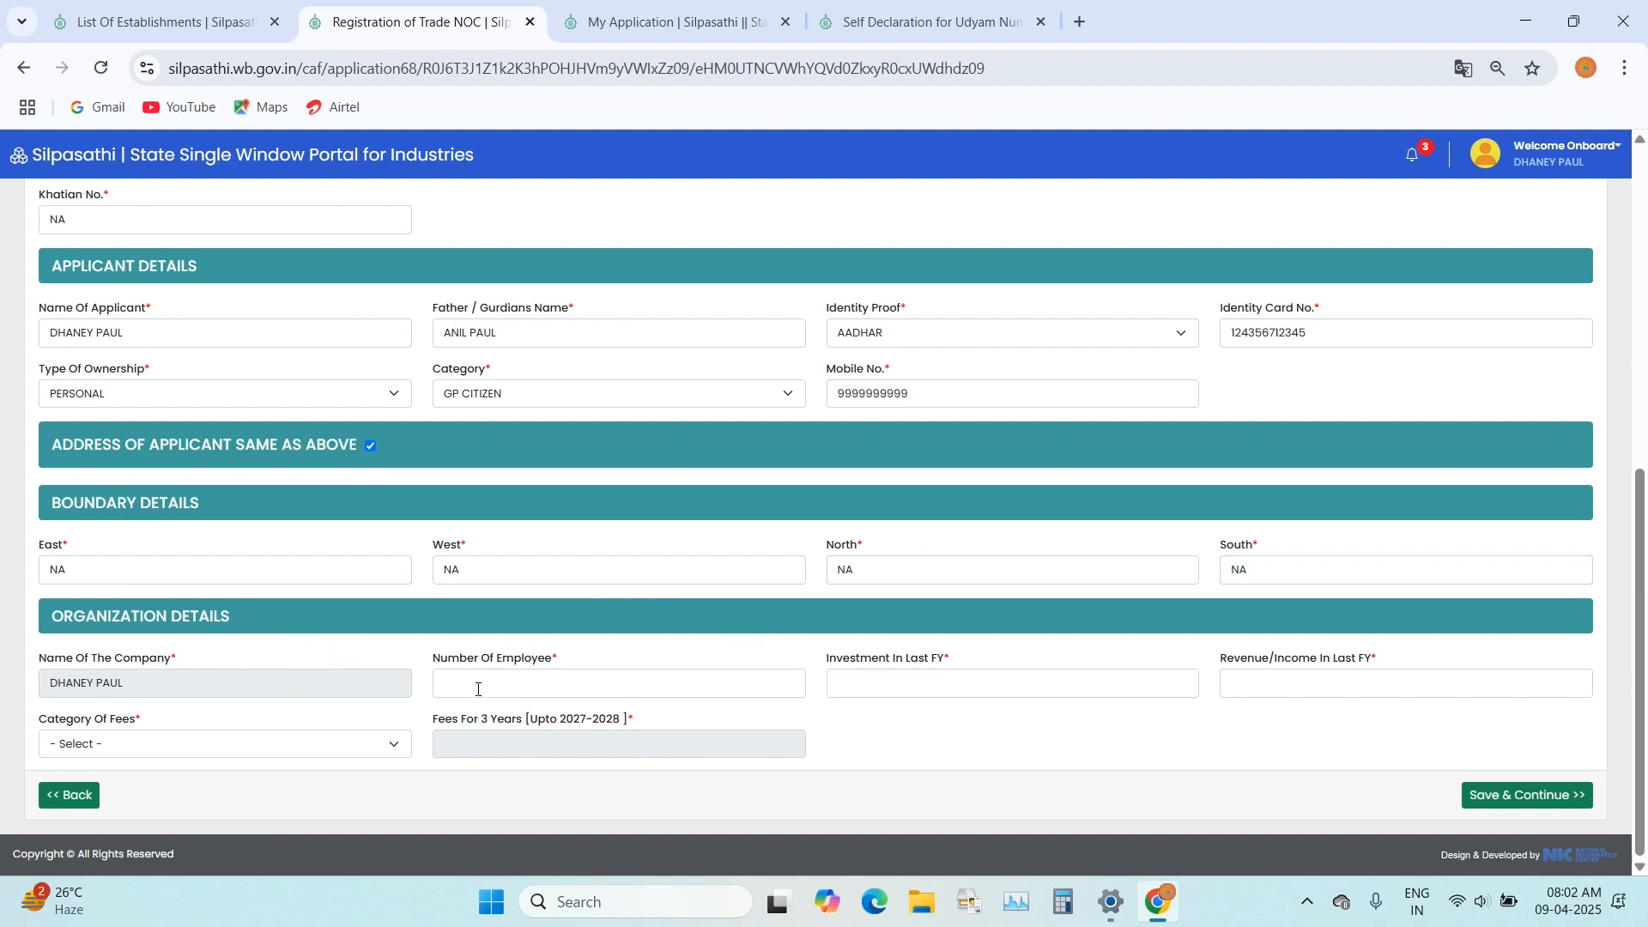
Step: Fill in the organization details with 3 employees, investment of 200000 and revenue of 100000 in the last financial year
{"action": "left_click", "coordinate": [505, 692]}
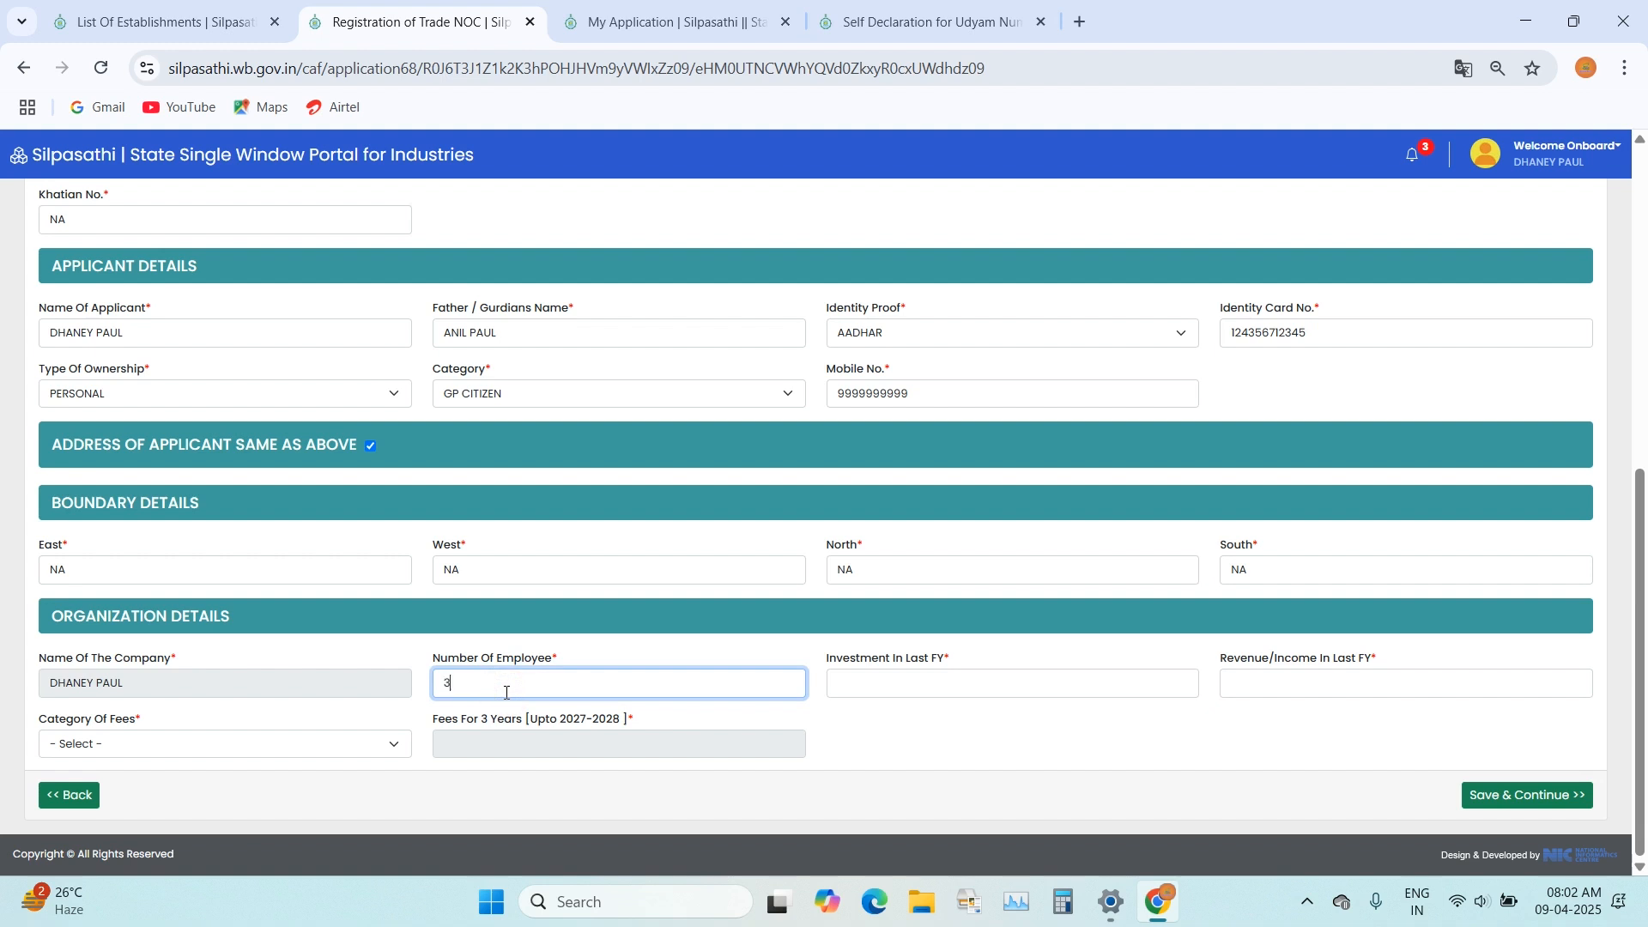
{"action": "left_click", "coordinate": [1003, 676]}
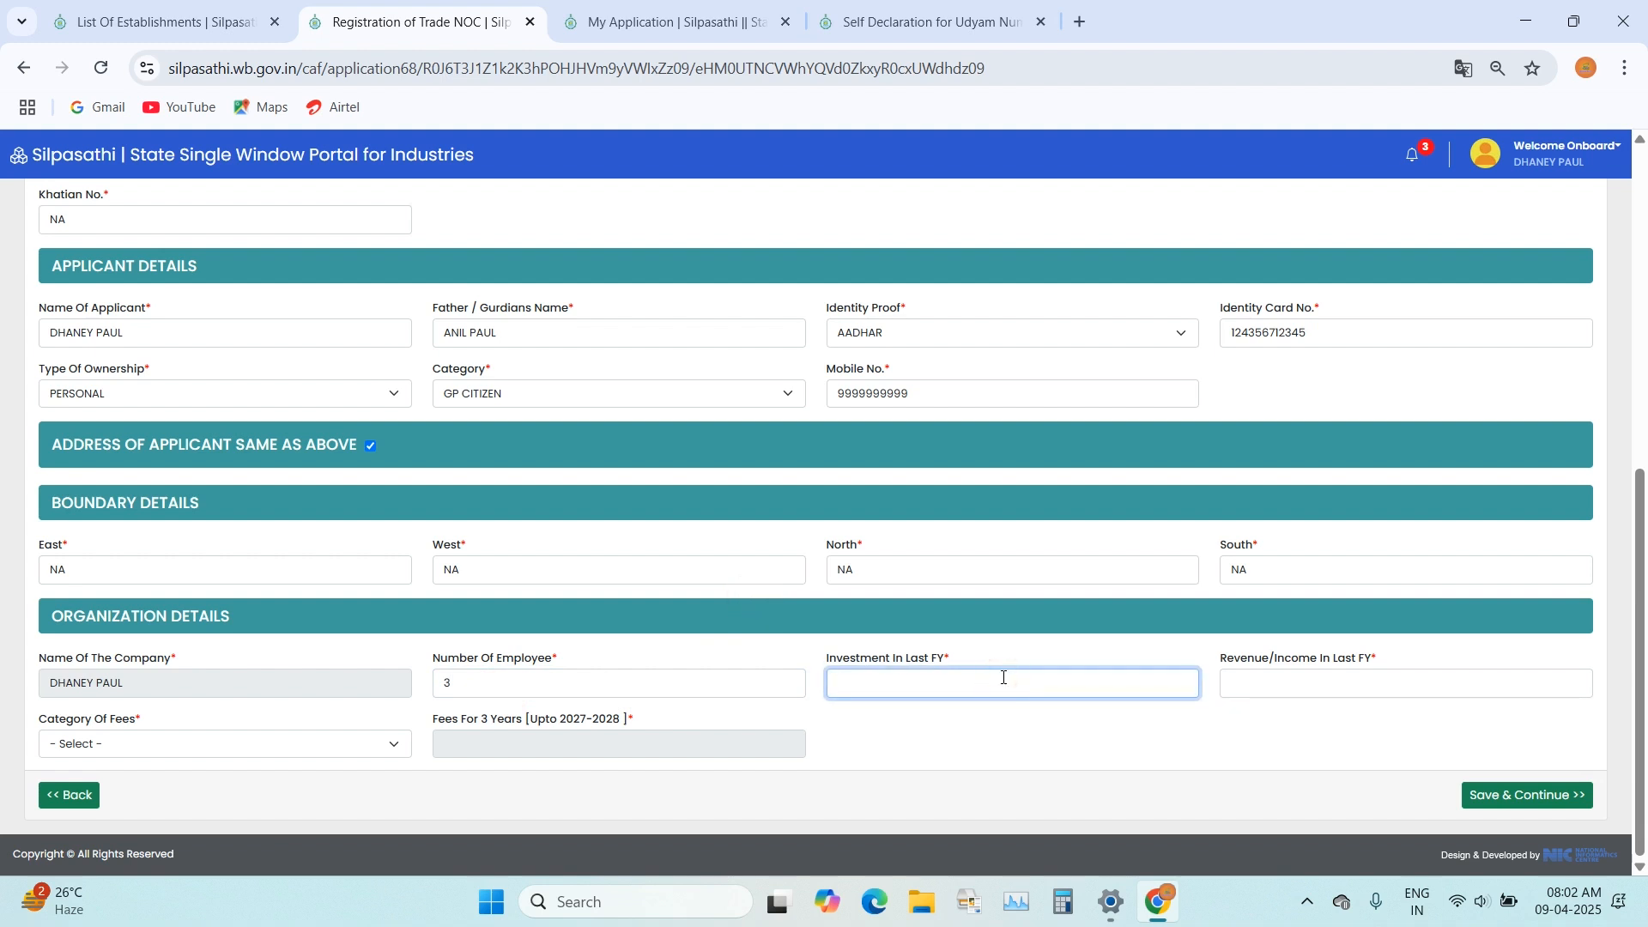
{"action": "type", "text": "200000"}
{"action": "left_click", "coordinate": [948, 737]}
{"action": "left_click", "coordinate": [1408, 683]}
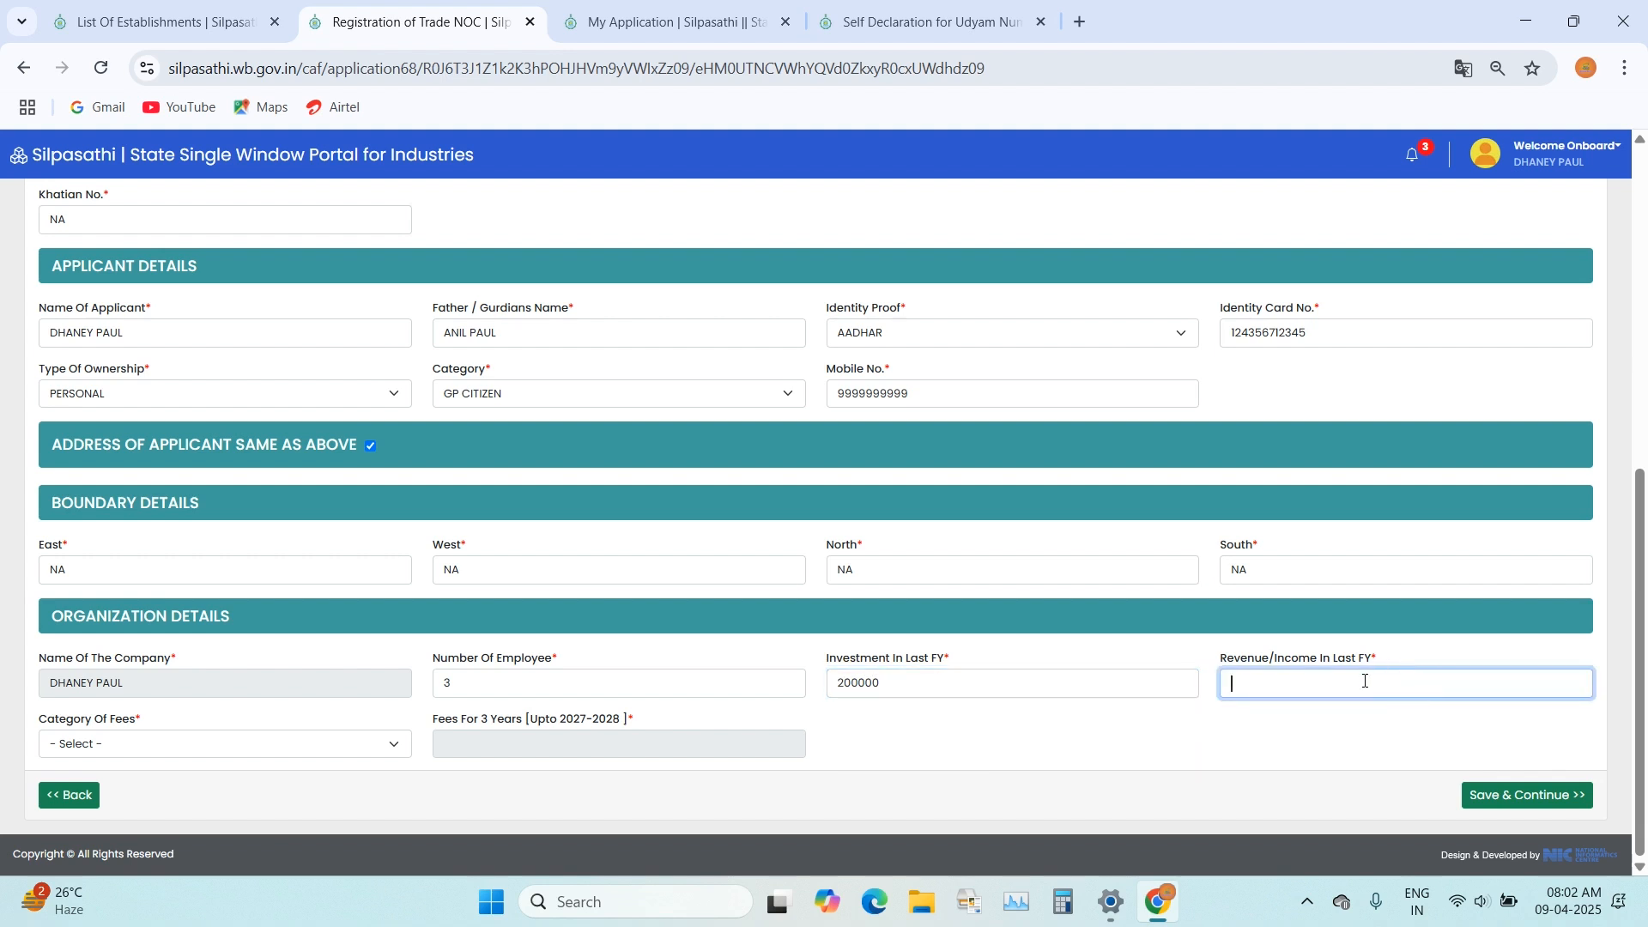
{"action": "type", "text": "100000"}
{"action": "left_click", "coordinate": [1191, 625]}
Step: Set the category of fees to Not Paying Professional Tax, and save the form to continue to the document uploads
{"action": "left_click", "coordinate": [91, 747]}
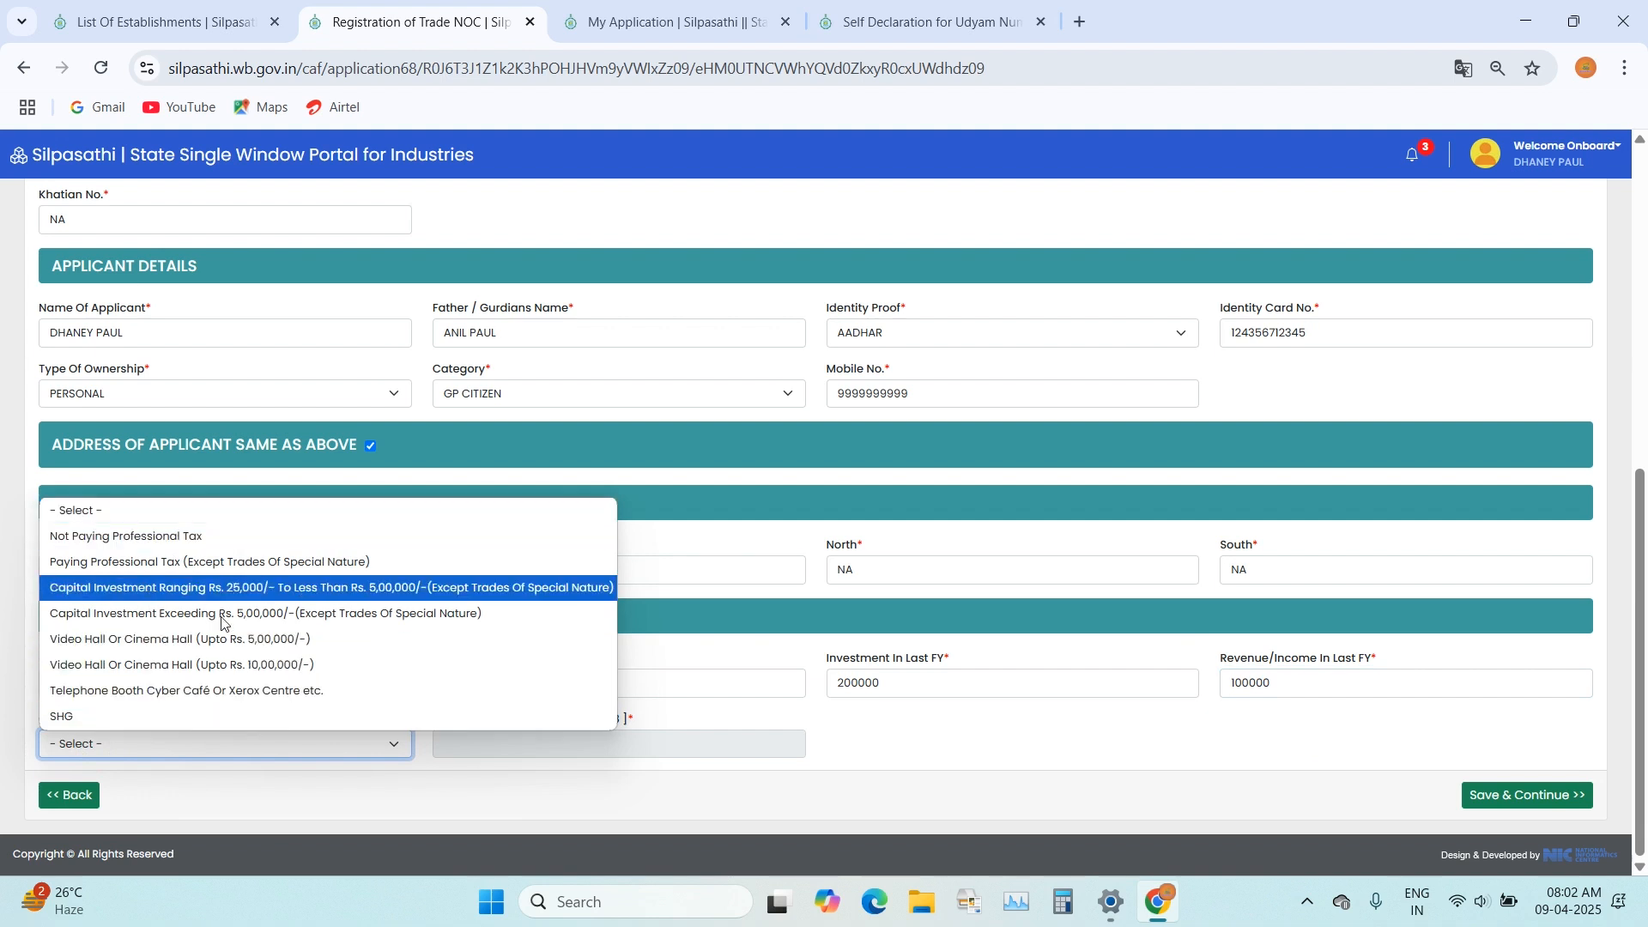
{"action": "left_click", "coordinate": [187, 543]}
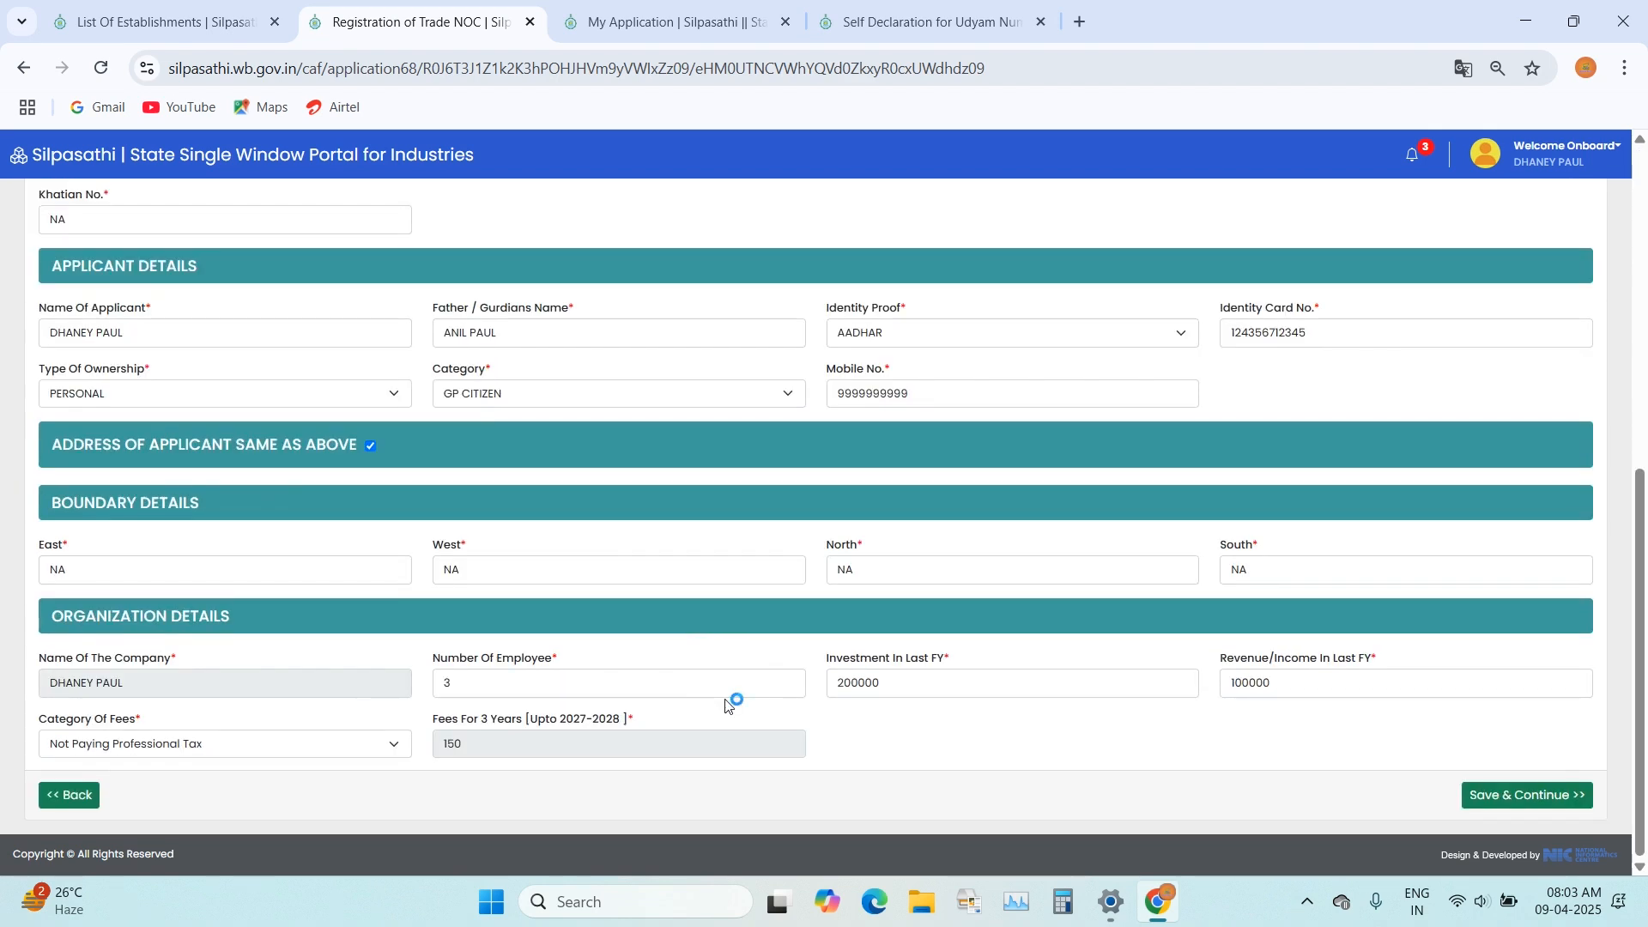
{"action": "left_click", "coordinate": [1524, 798]}
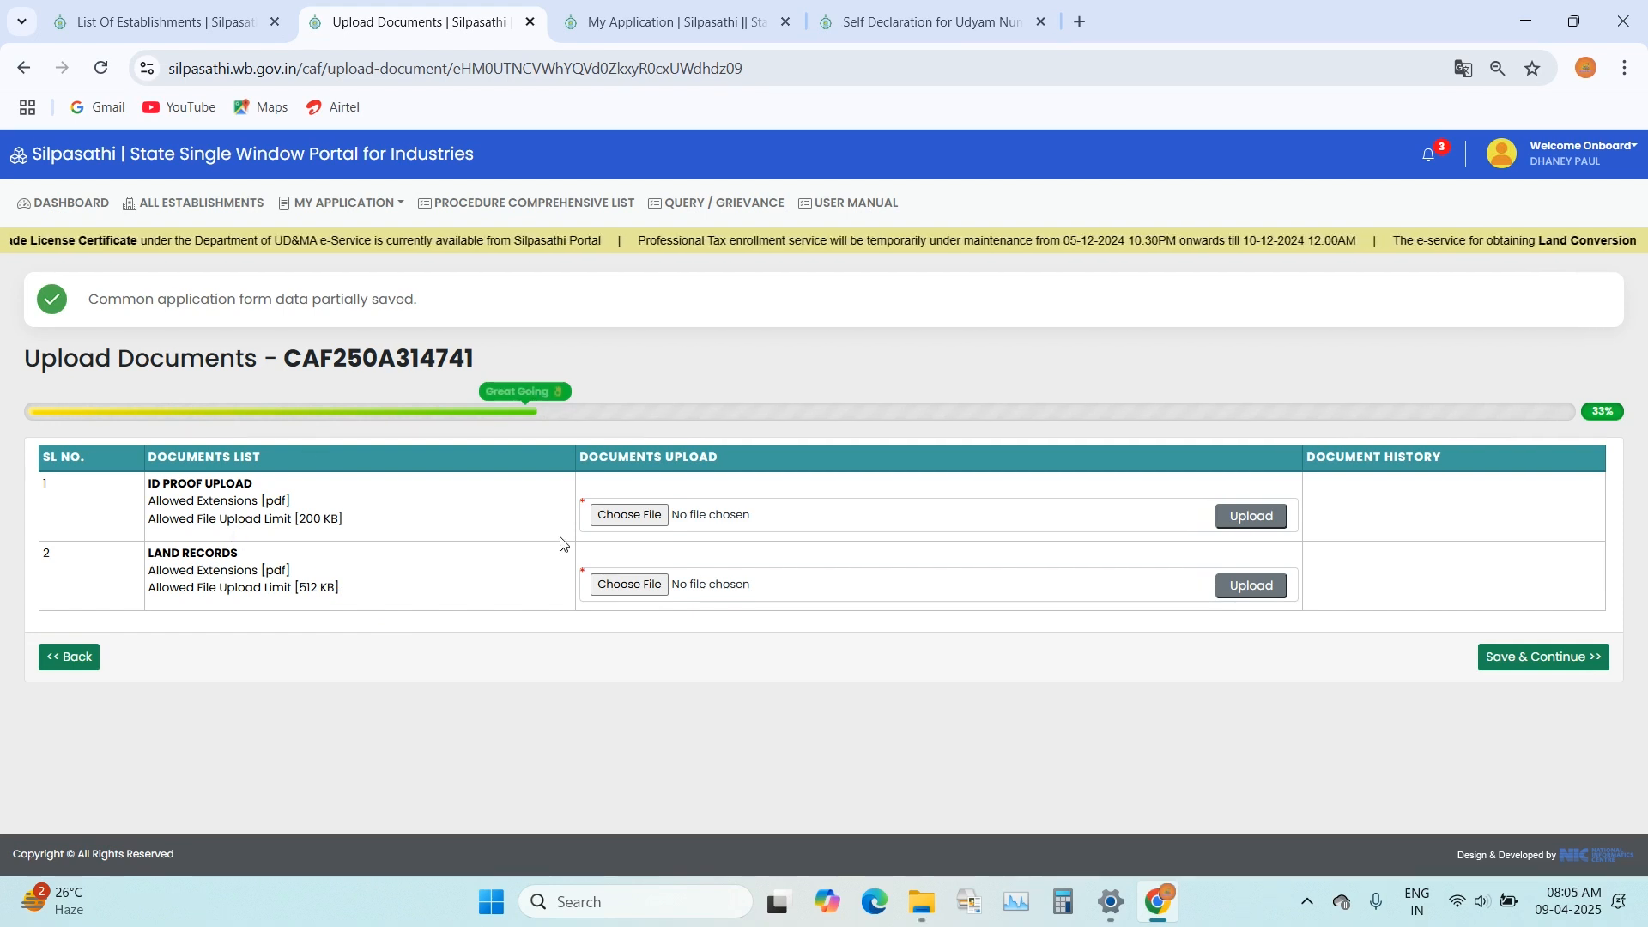
Step: Upload ID.pdf as the ID proof and LAND.pdf as the land records, and save to continue to the application preview
{"action": "left_click", "coordinate": [623, 515]}
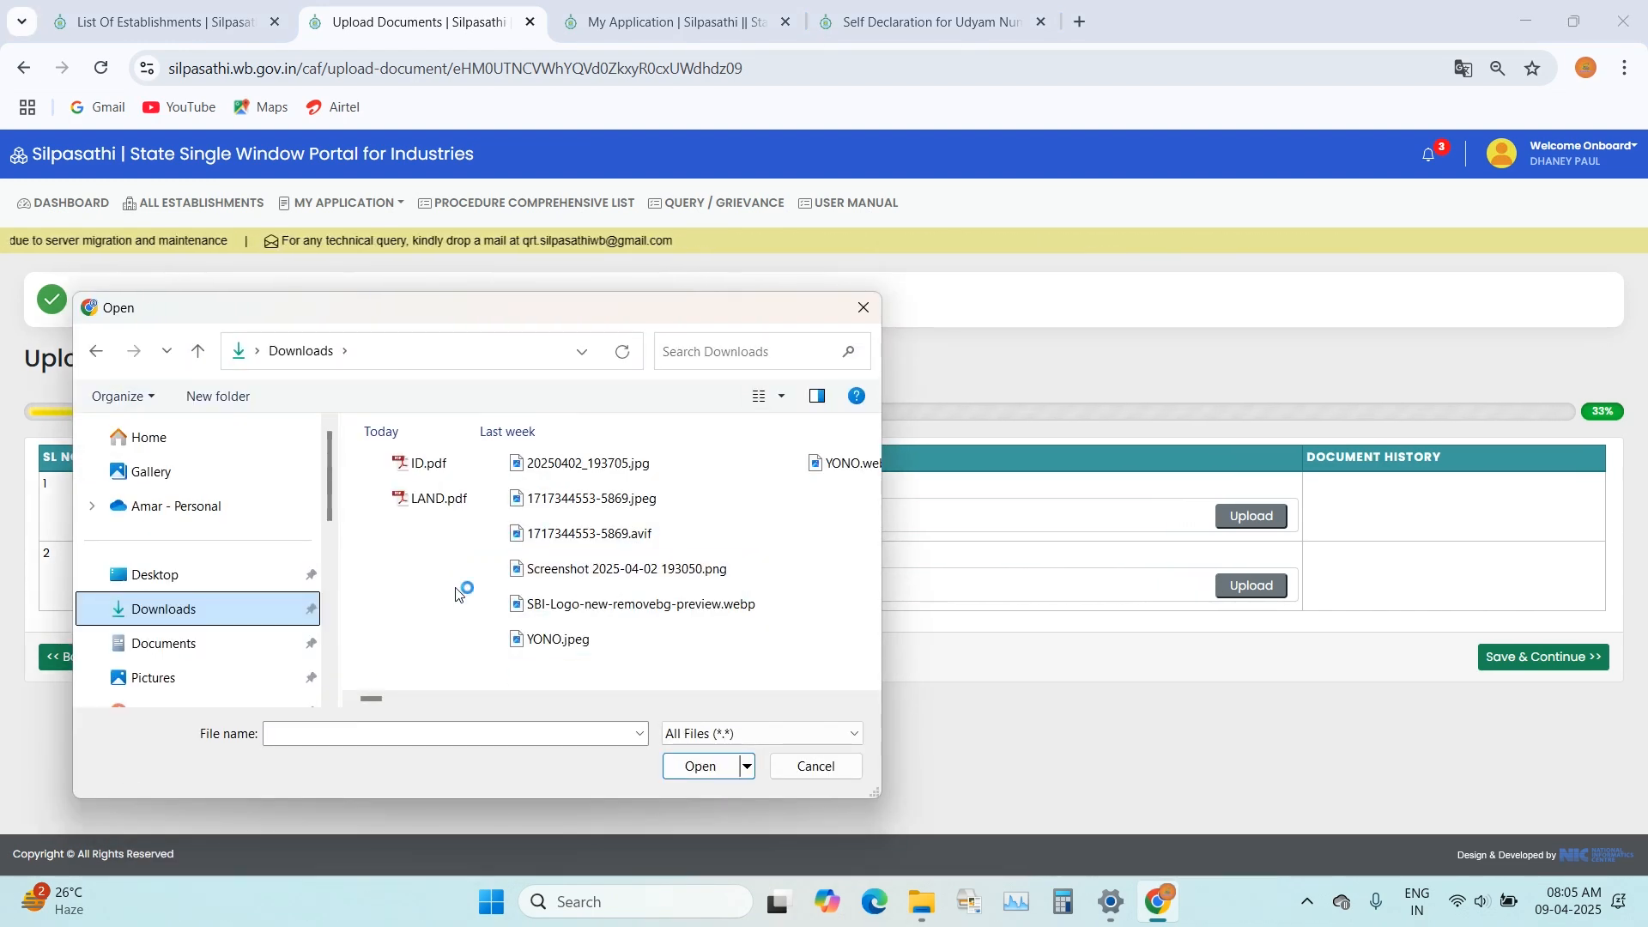
{"action": "double_click", "coordinate": [411, 465]}
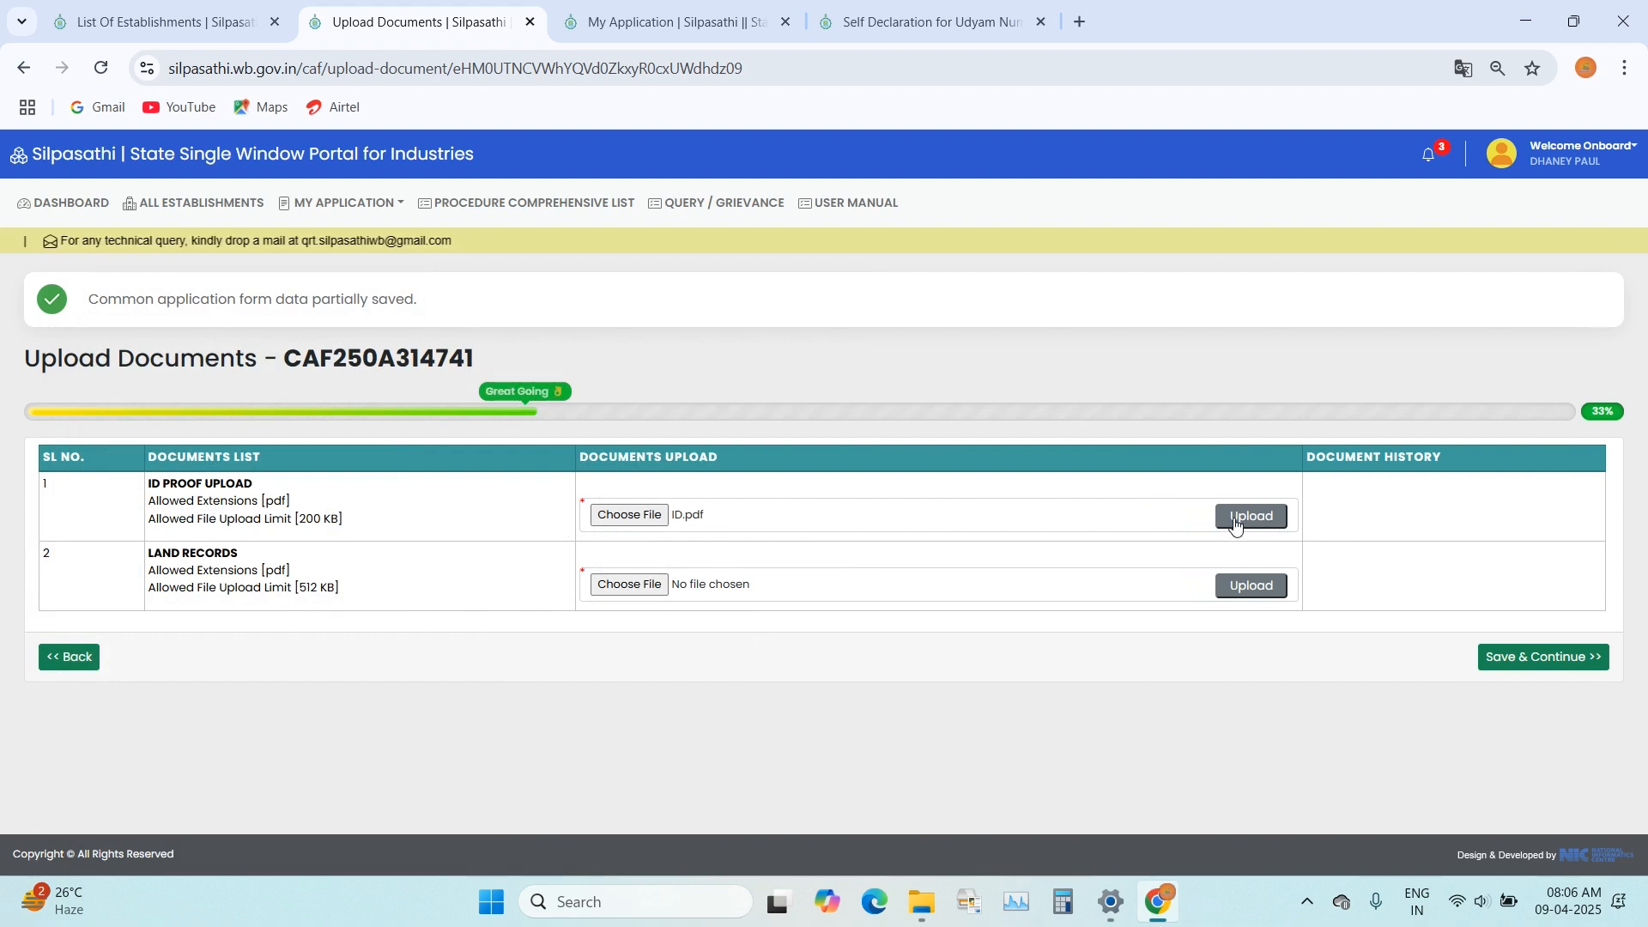
{"action": "left_click", "coordinate": [1260, 518]}
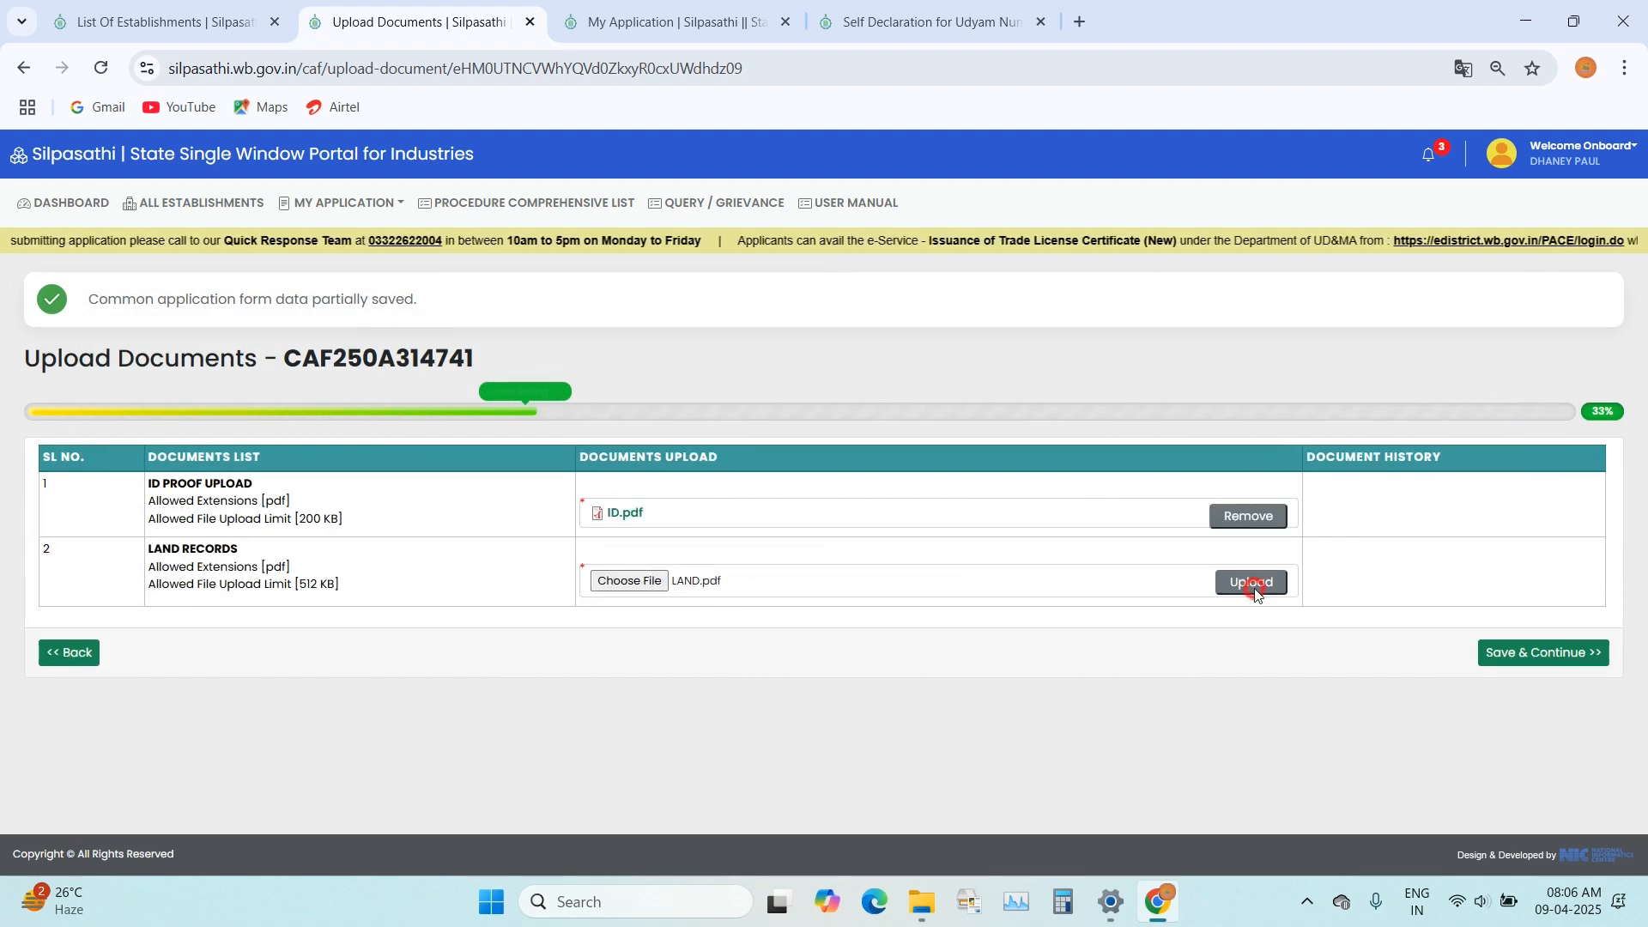
{"action": "left_click", "coordinate": [1251, 582]}
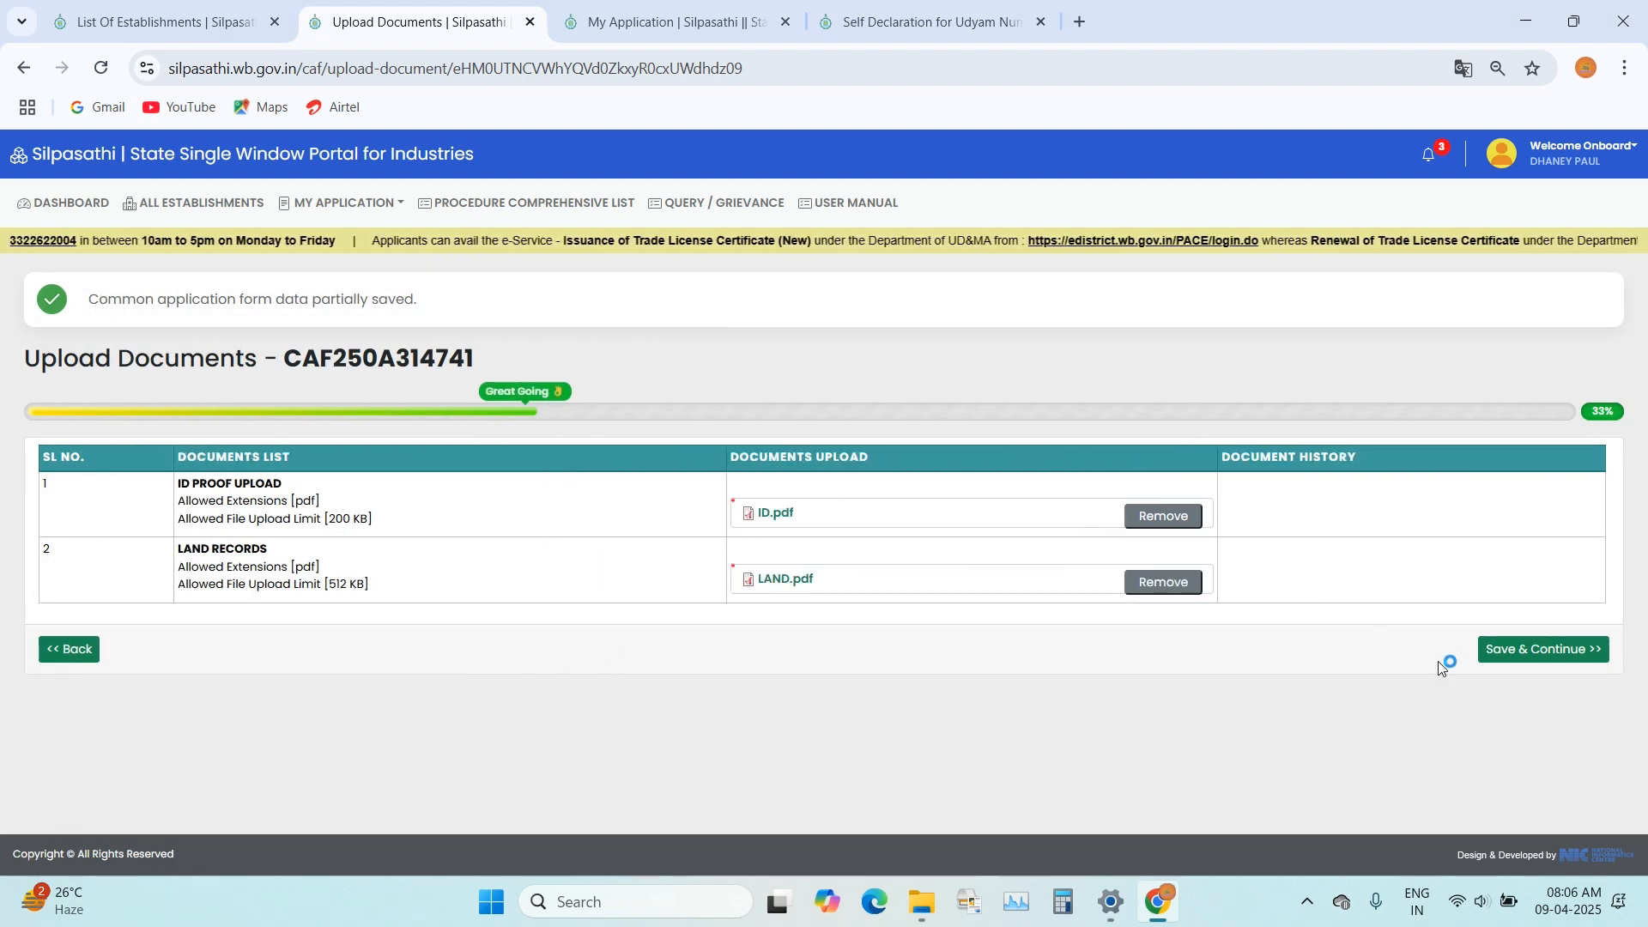
{"action": "left_click", "coordinate": [1555, 648]}
Step: Review the application preview, accept the declaration that the particulars are true, and submit the application
{"action": "mouse_move", "coordinate": [929, 922]}
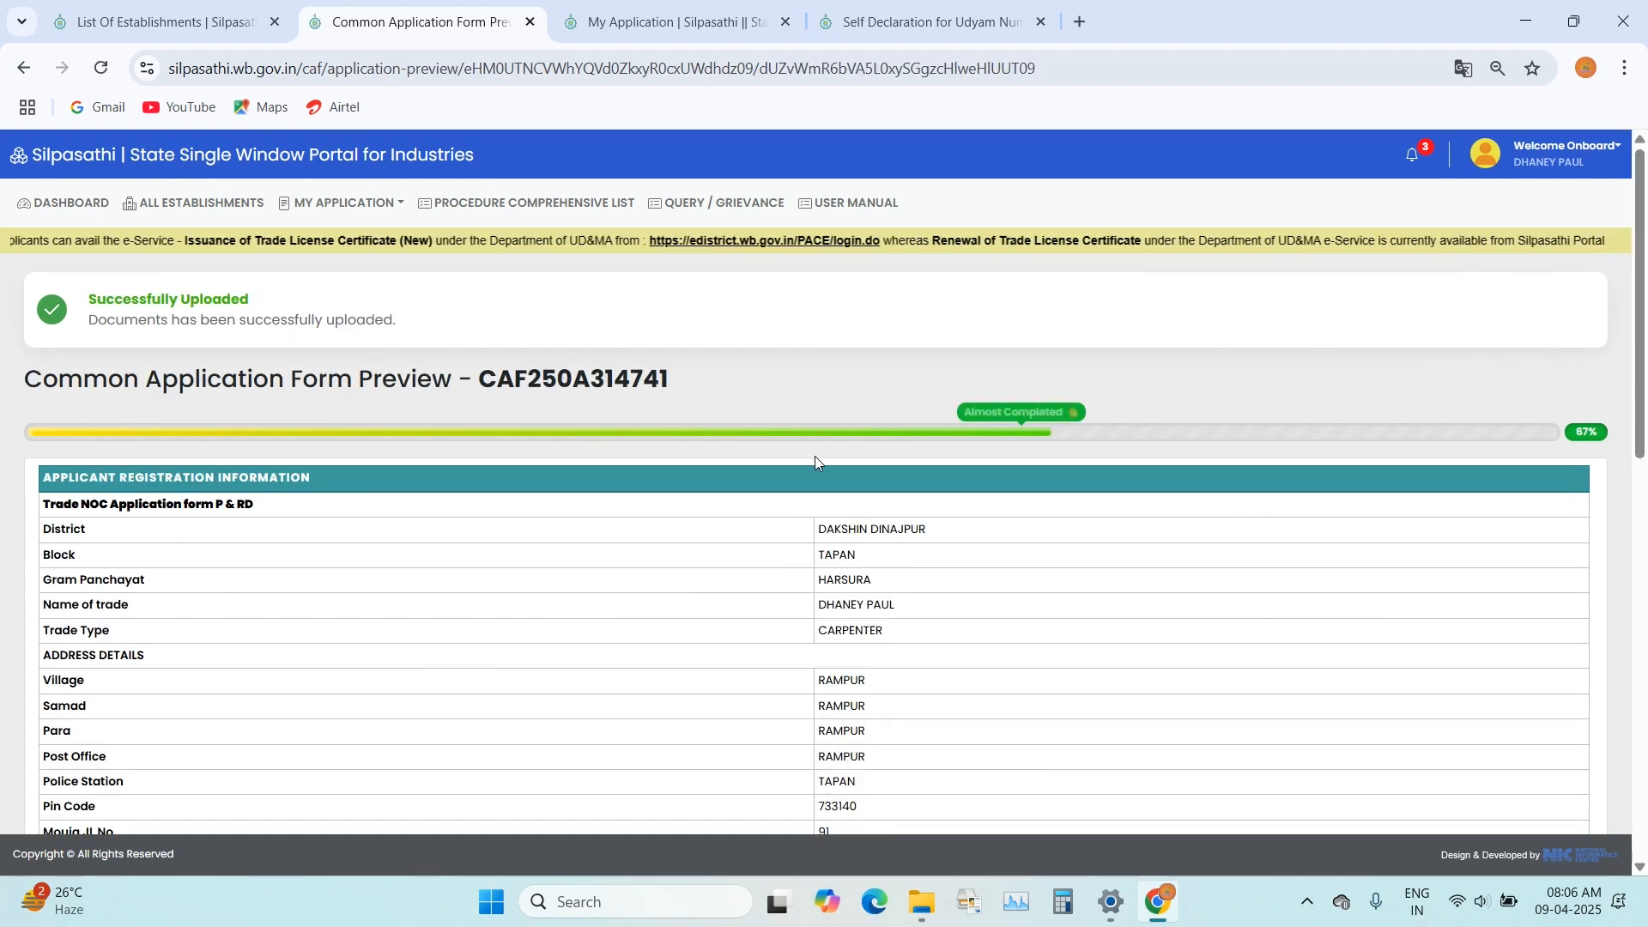
{"action": "scroll", "coordinate": [816, 464], "scroll_direction": "down", "scroll_amount": 2}
{"action": "scroll", "coordinate": [816, 469], "scroll_direction": "down", "scroll_amount": 10}
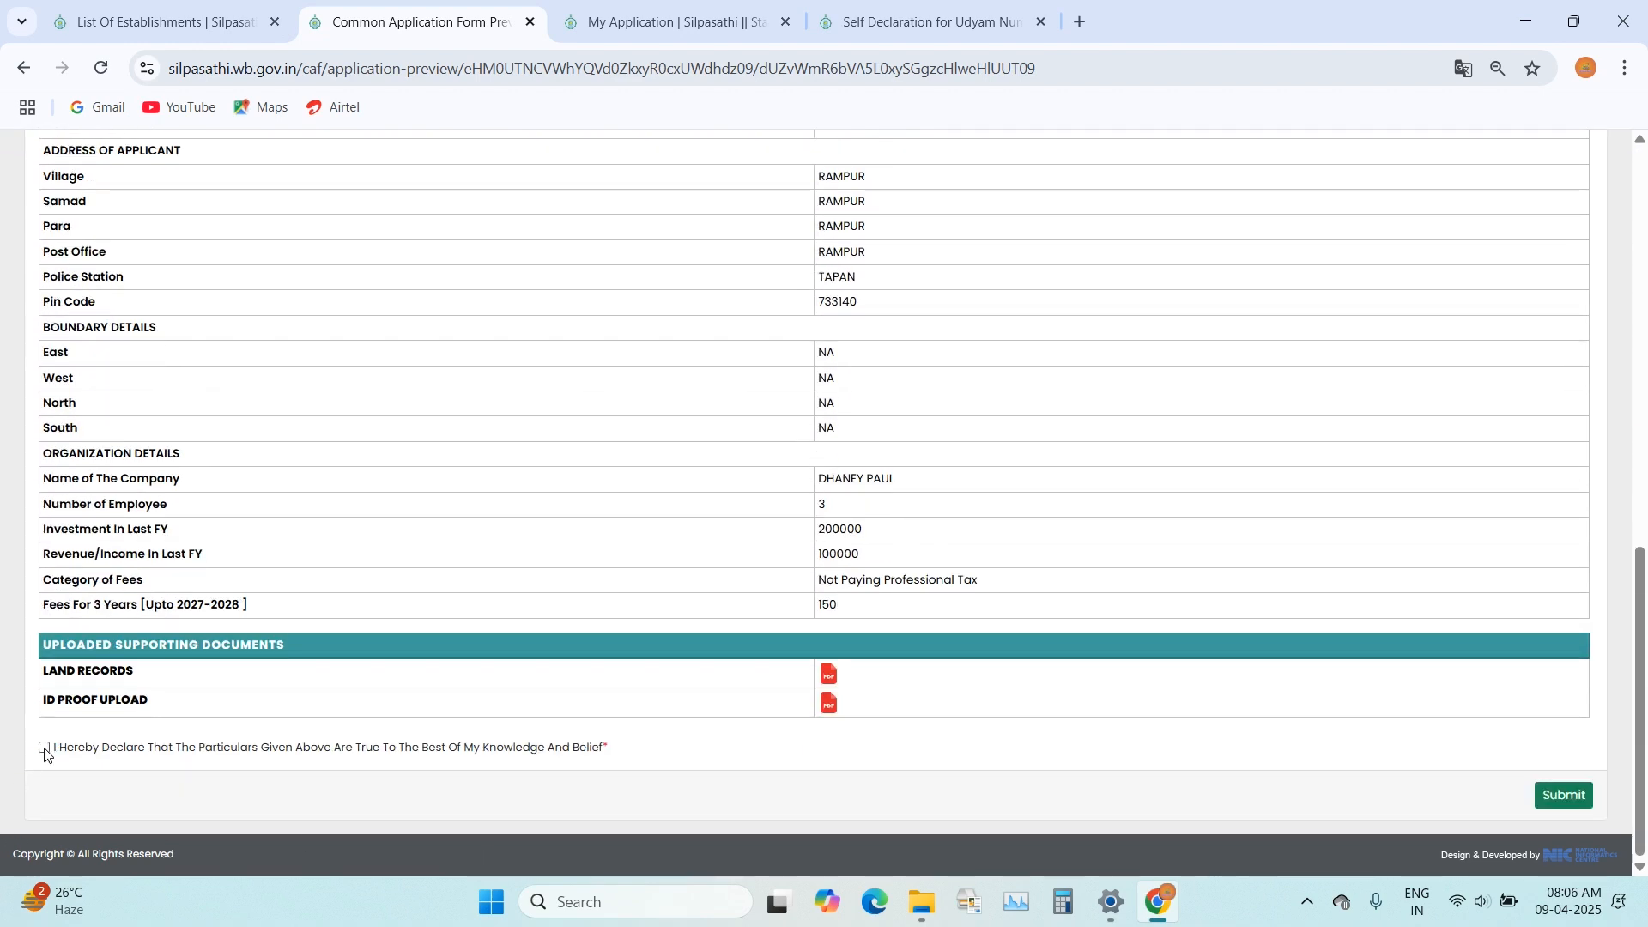
{"action": "left_click", "coordinate": [44, 749]}
{"action": "left_click", "coordinate": [1584, 799]}
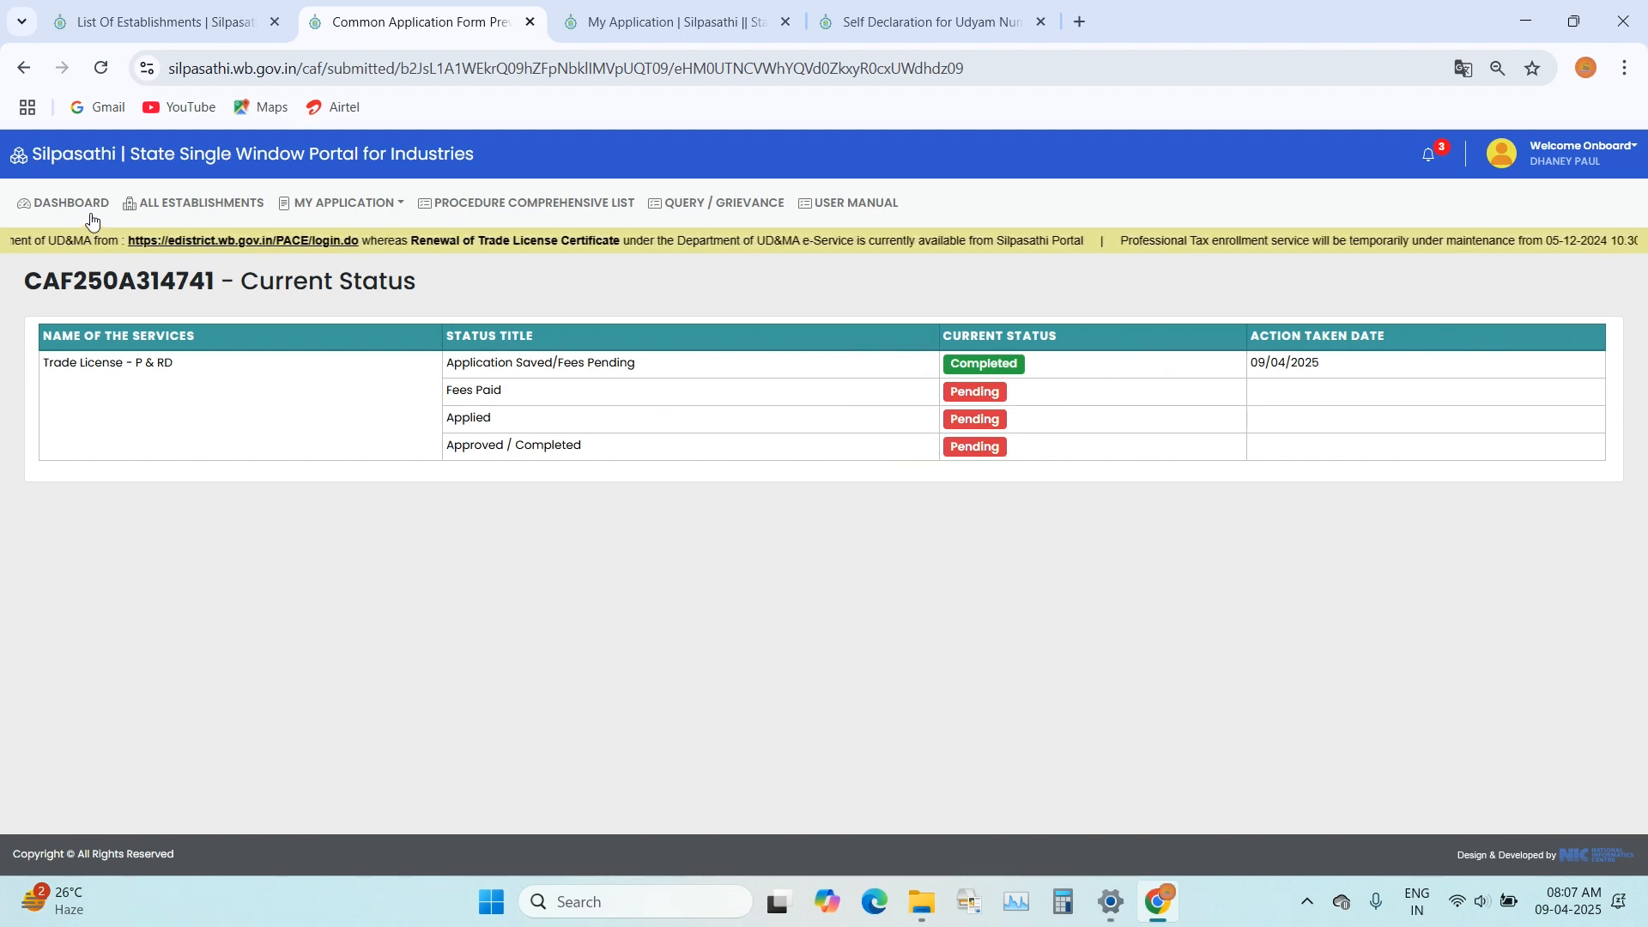
Step: Open the fee payment page of the new Trade License - P & RD application from the dashboard
{"action": "left_click", "coordinate": [60, 204]}
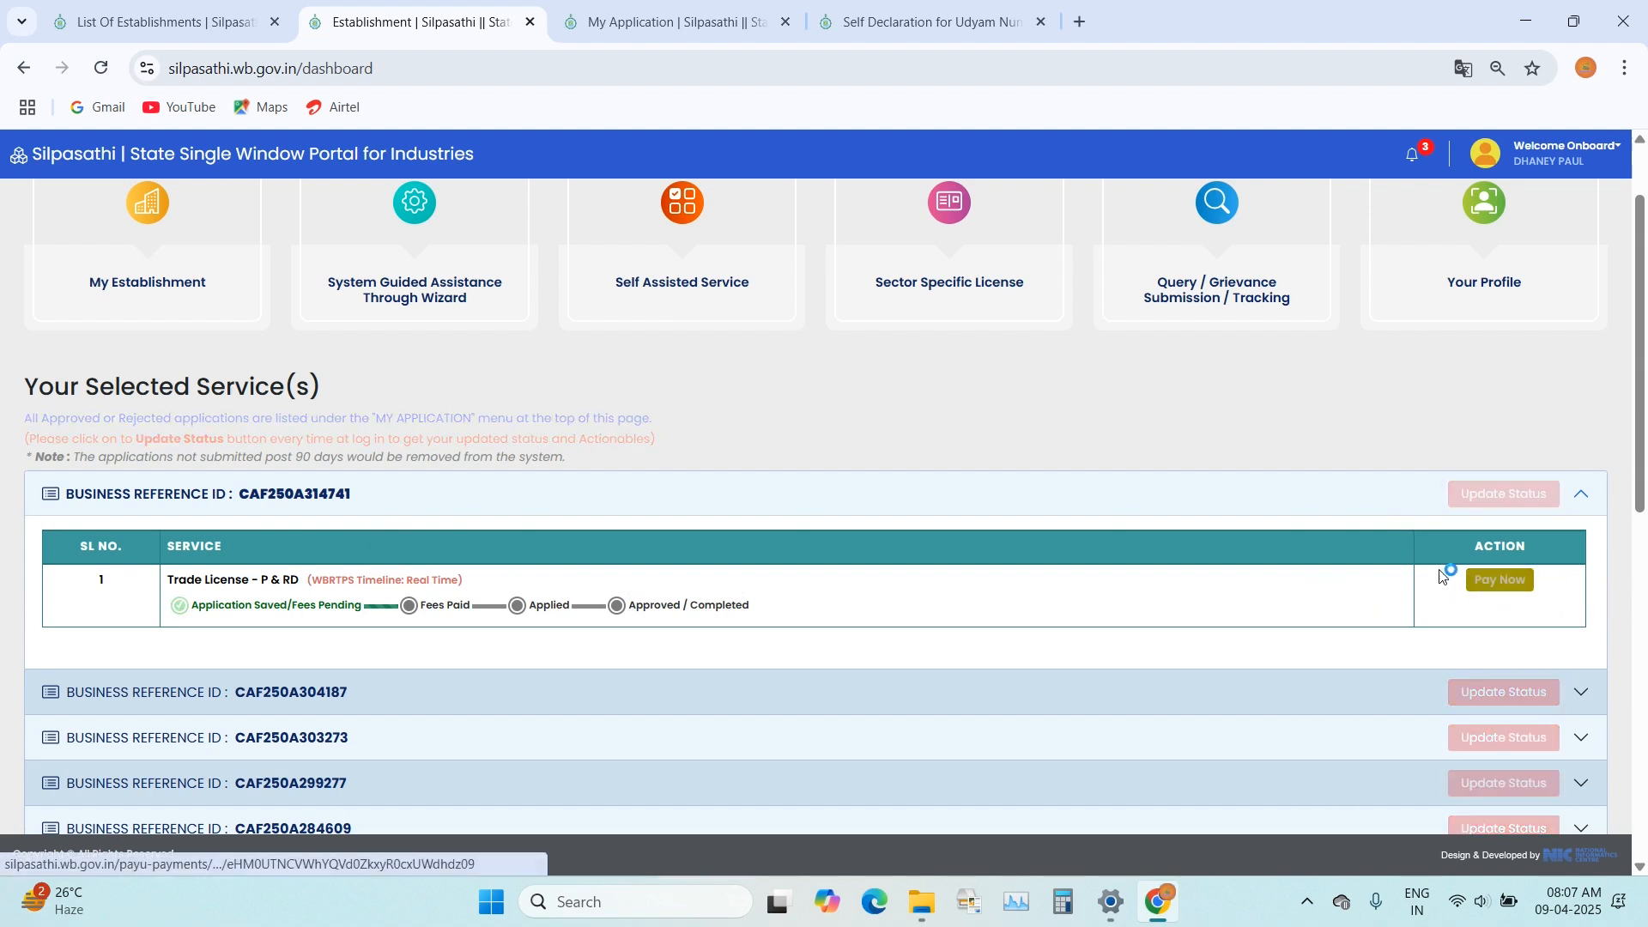
{"action": "left_click", "coordinate": [1491, 584]}
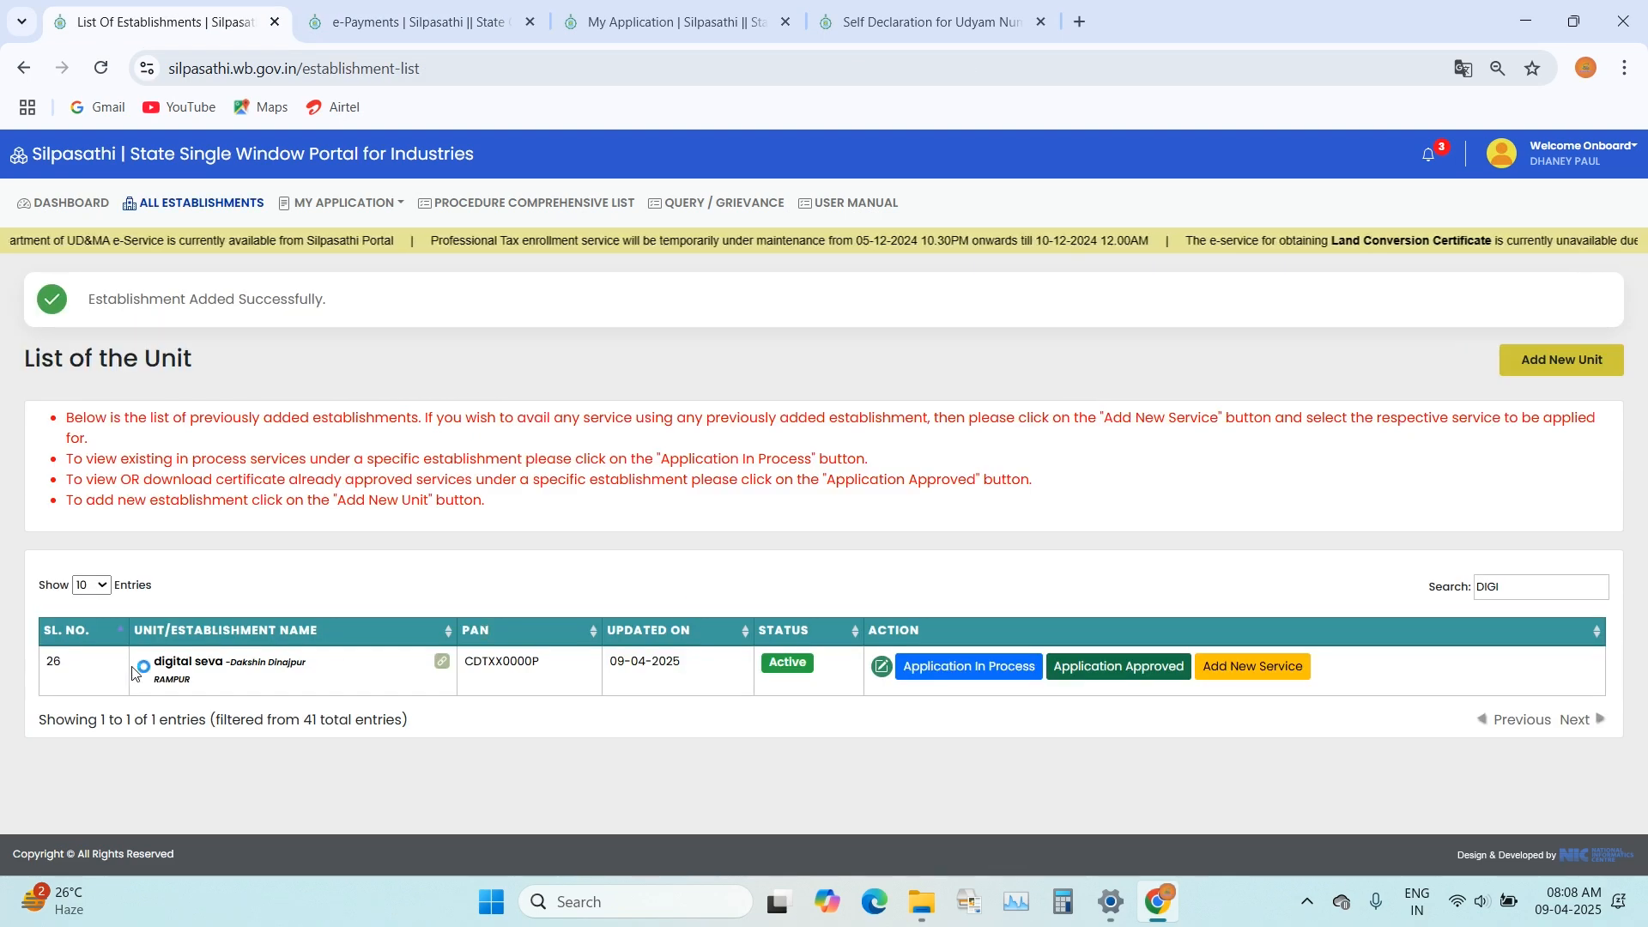
Step: Open the digital seva unit's in-process applications and proceed to payment of the Trade License - P & RD fee
{"action": "left_click", "coordinate": [961, 674]}
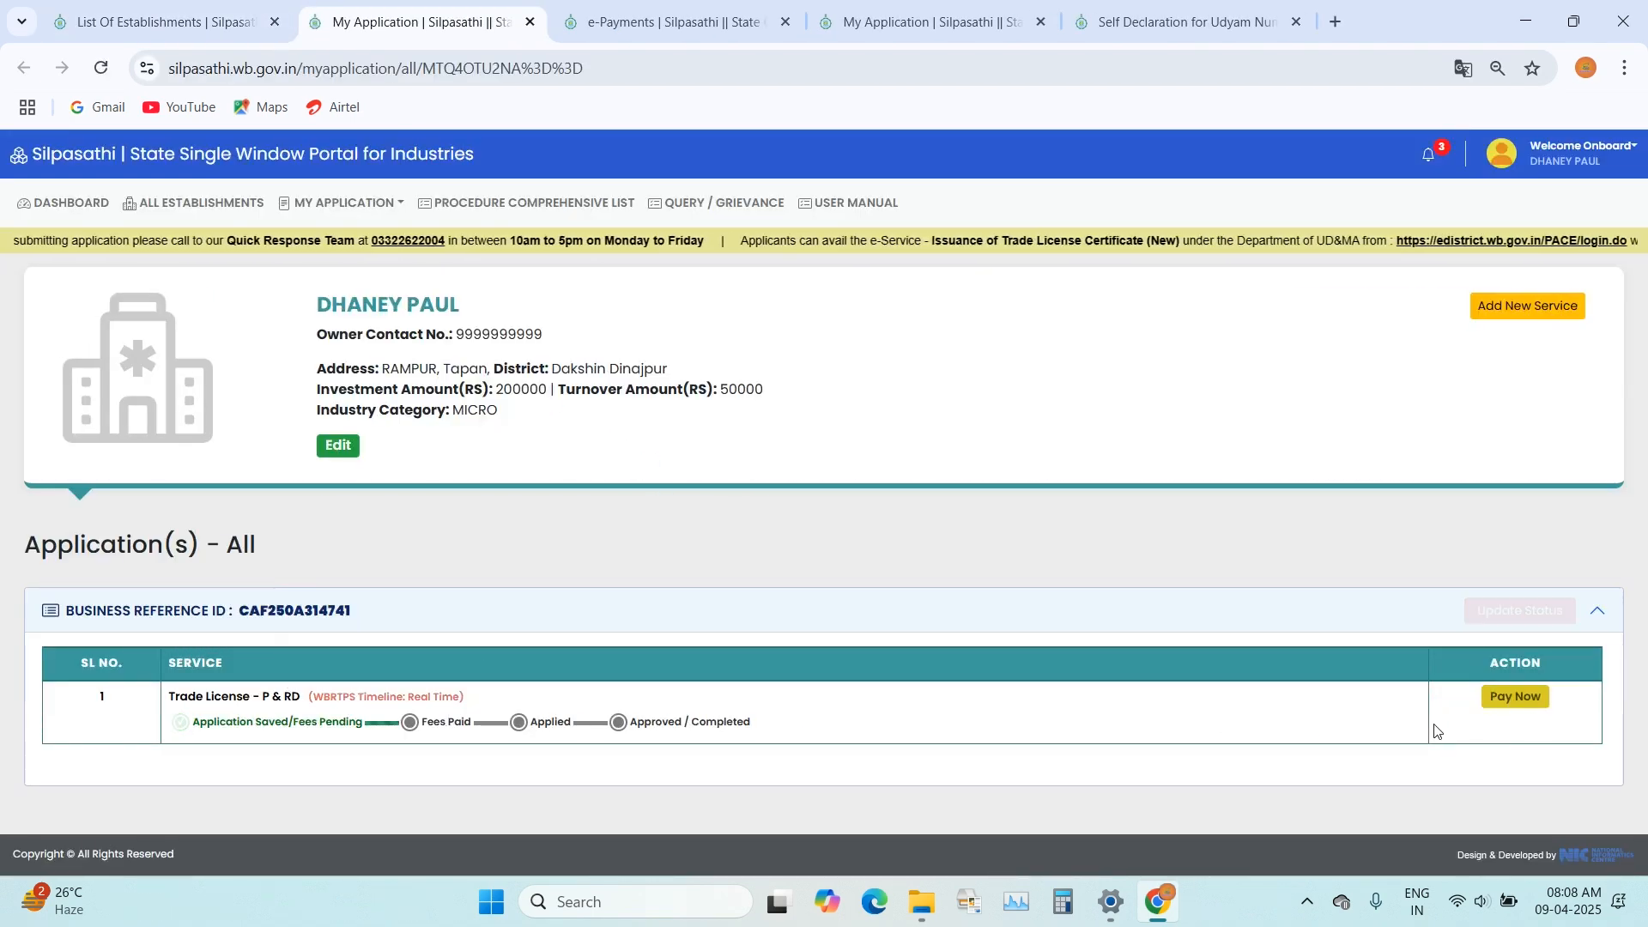
{"action": "left_click", "coordinate": [1515, 697]}
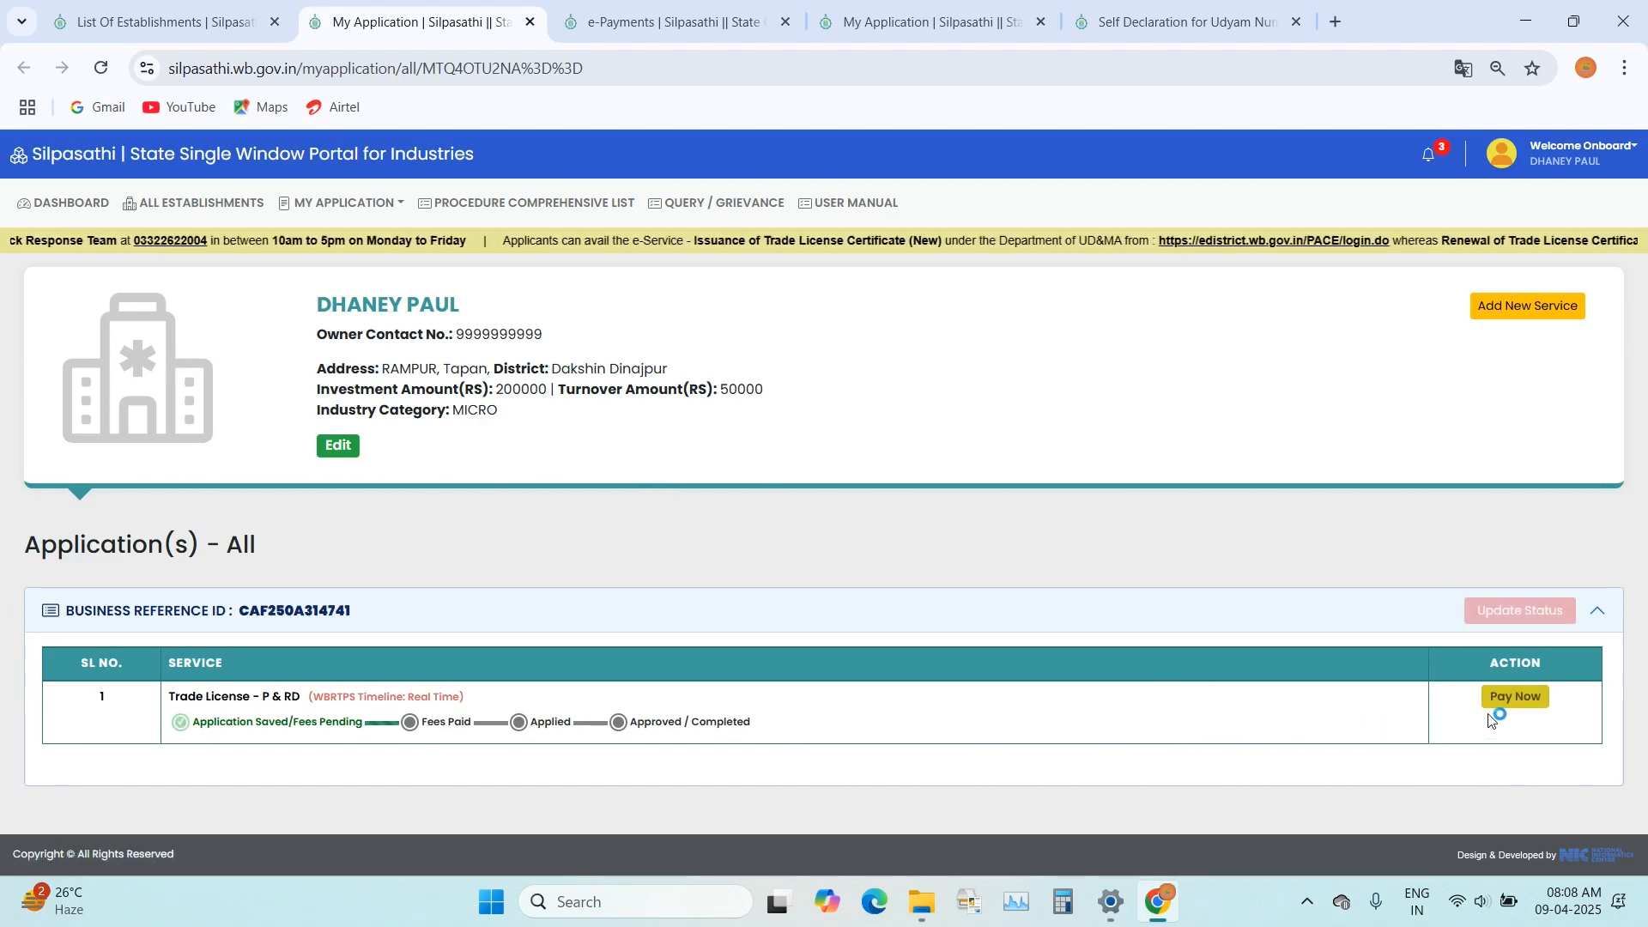
{"action": "left_click", "coordinate": [1513, 697]}
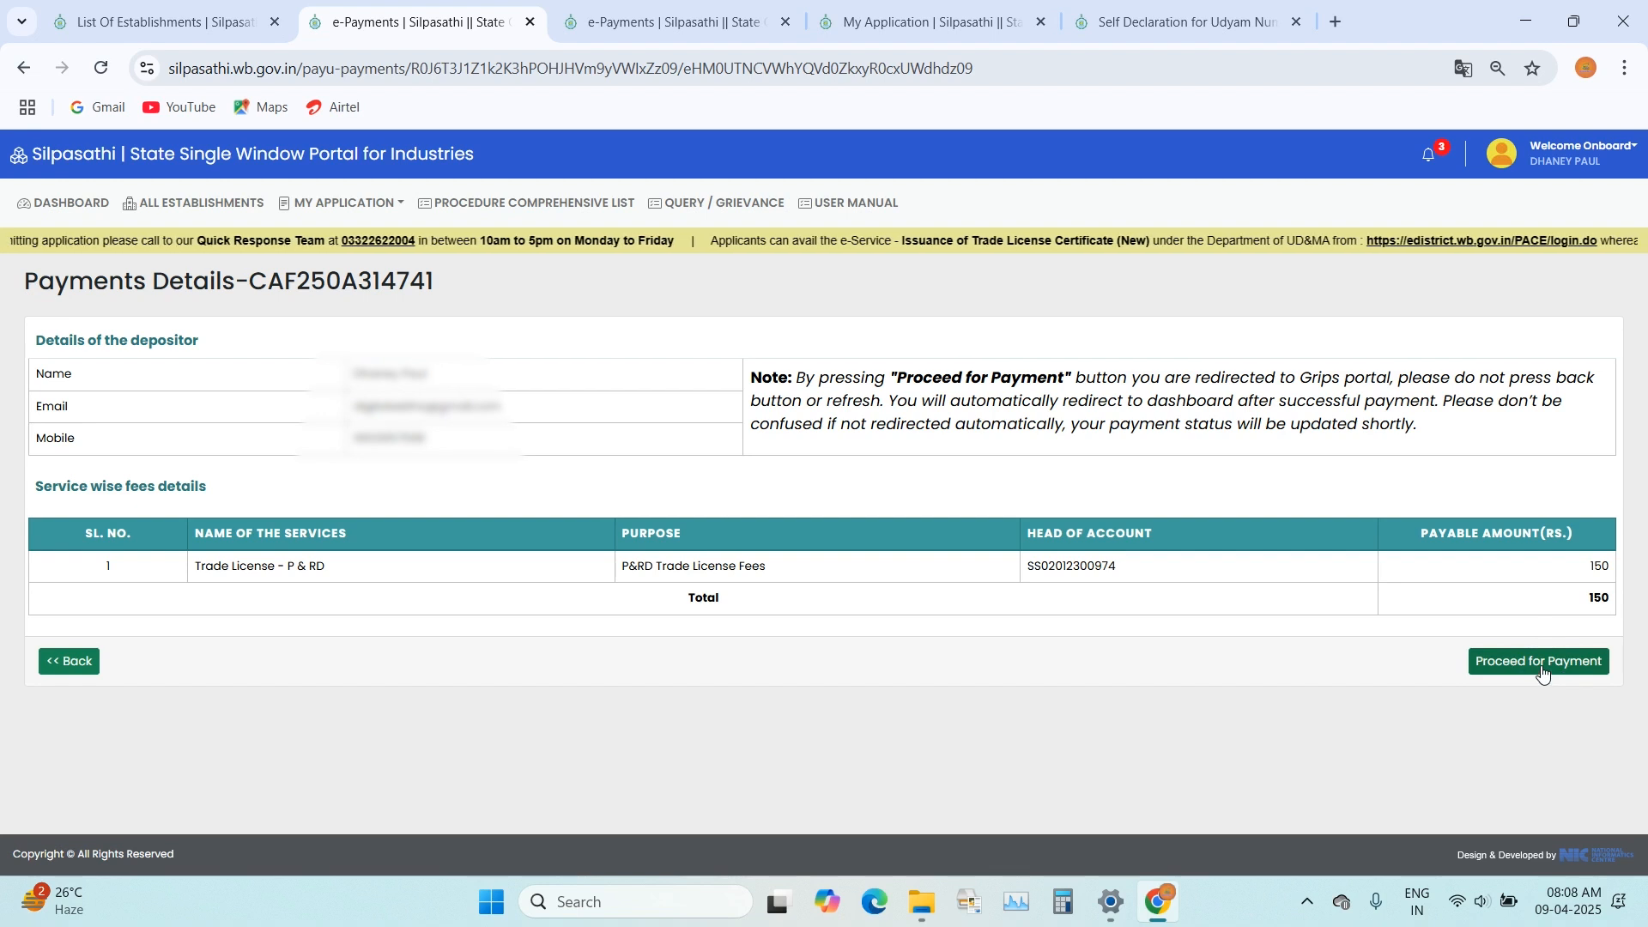
{"action": "left_click", "coordinate": [1543, 668]}
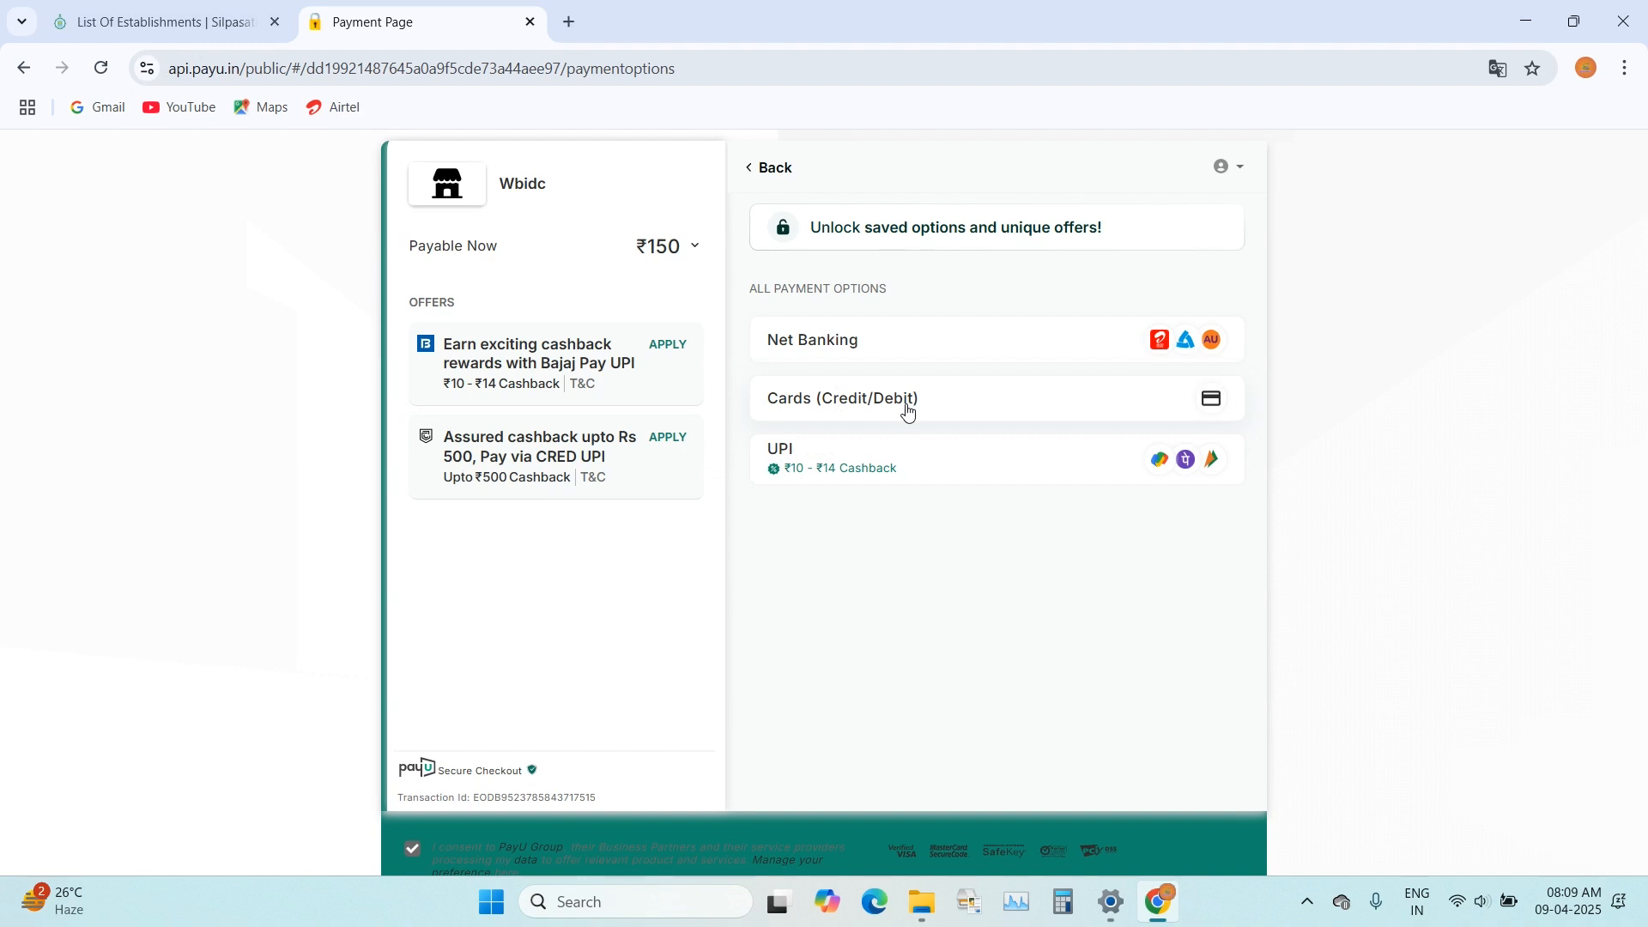
Step: Choose UPI as the payment method, try PhonePe, and look through the available UPI apps
{"action": "left_click", "coordinate": [960, 461]}
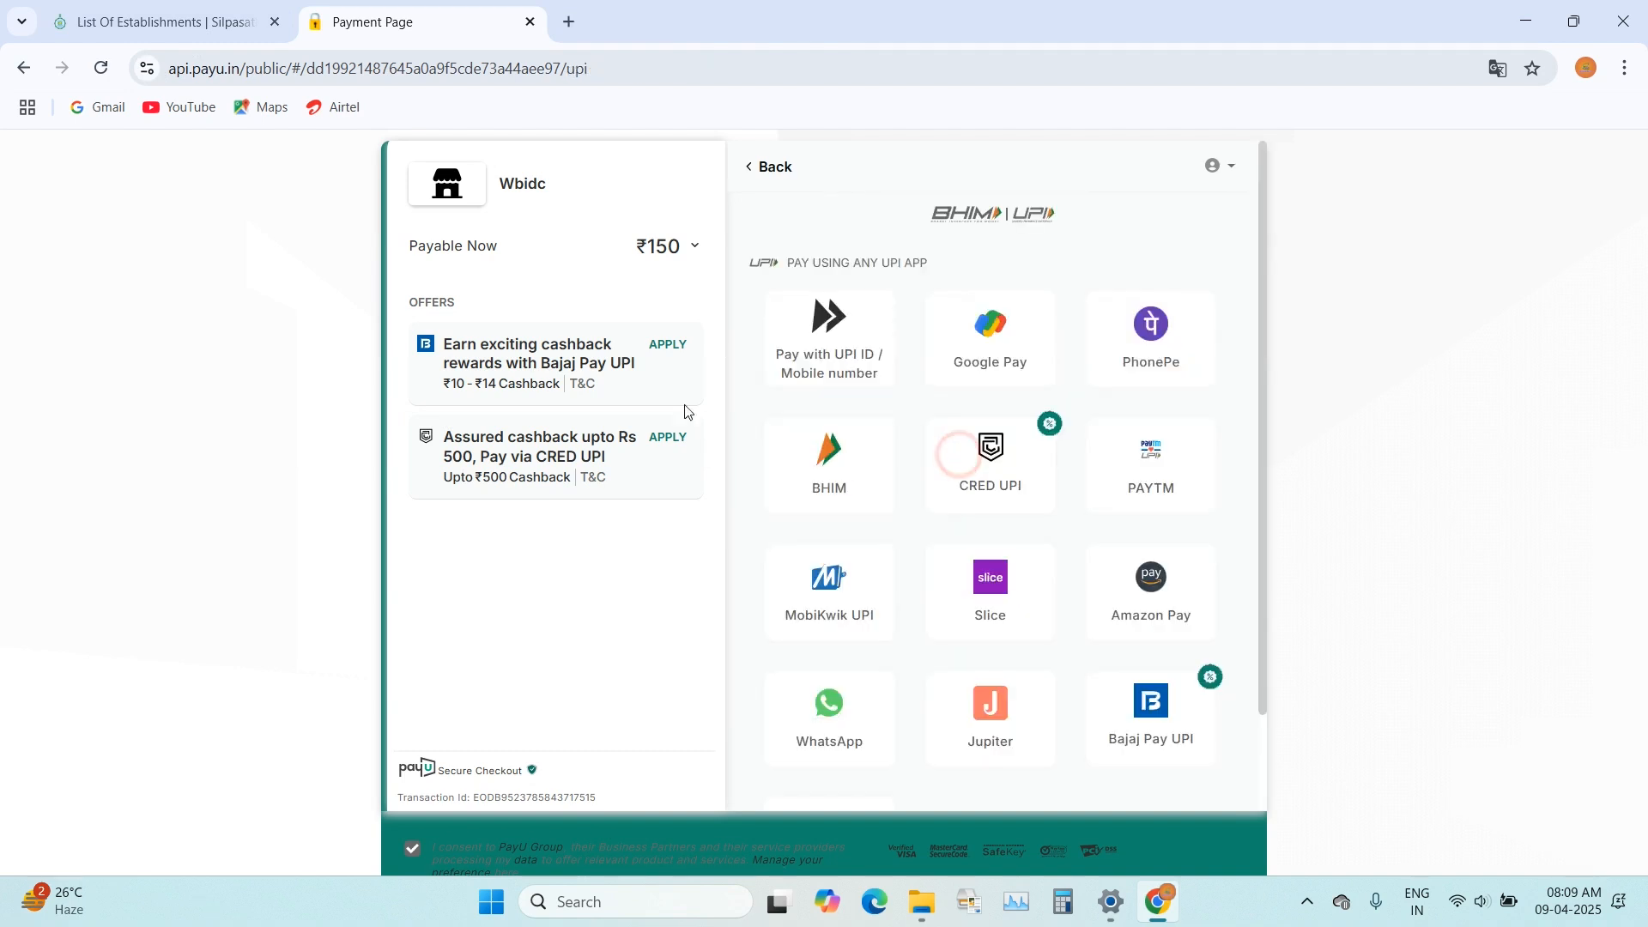
{"action": "left_click", "coordinate": [1145, 359]}
{"action": "left_click", "coordinate": [659, 504]}
{"action": "left_click", "coordinate": [1095, 442]}
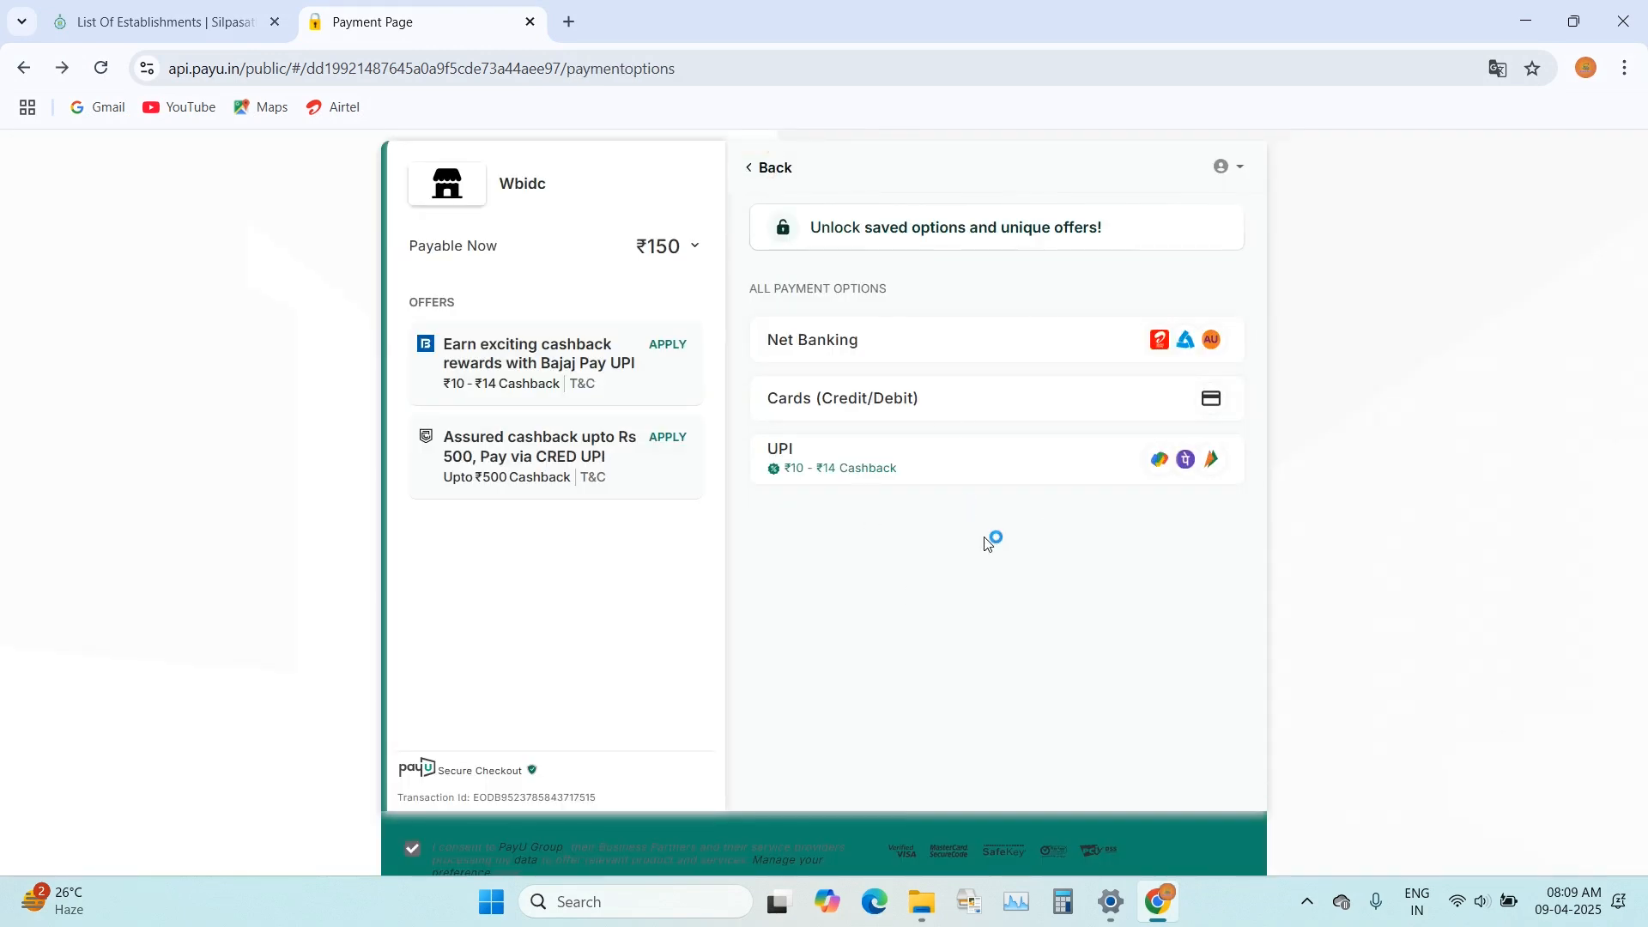
{"action": "left_click", "coordinate": [887, 463]}
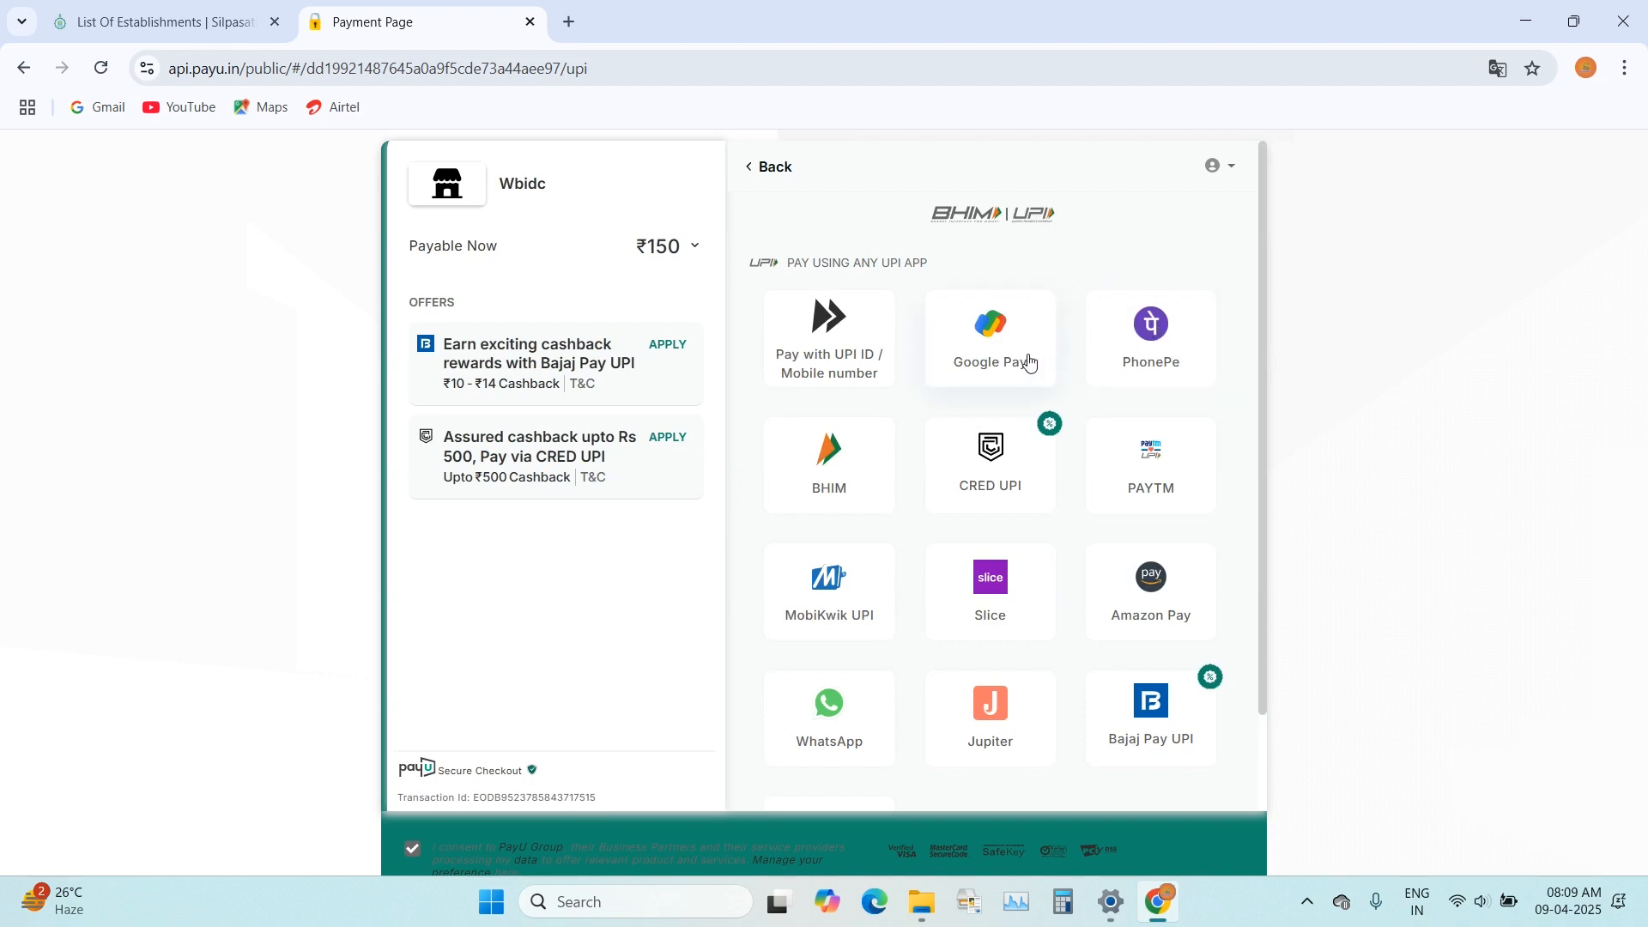
{"action": "scroll", "coordinate": [1022, 689], "scroll_direction": "down", "scroll_amount": 2}
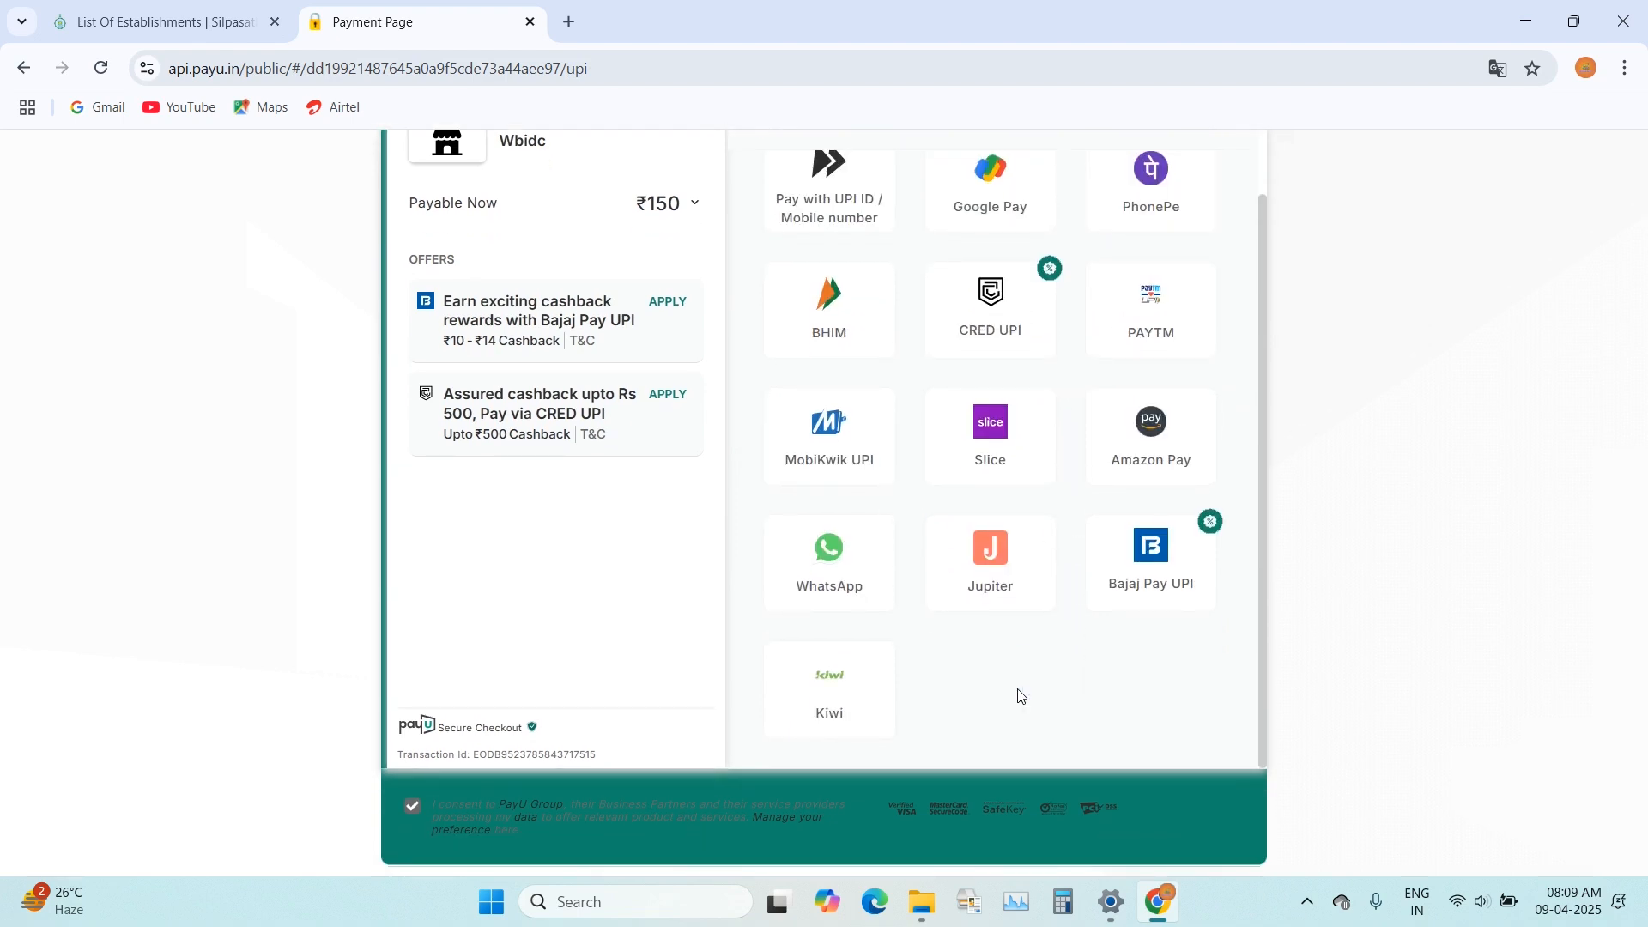
{"action": "scroll", "coordinate": [1020, 697], "scroll_direction": "up", "scroll_amount": 2}
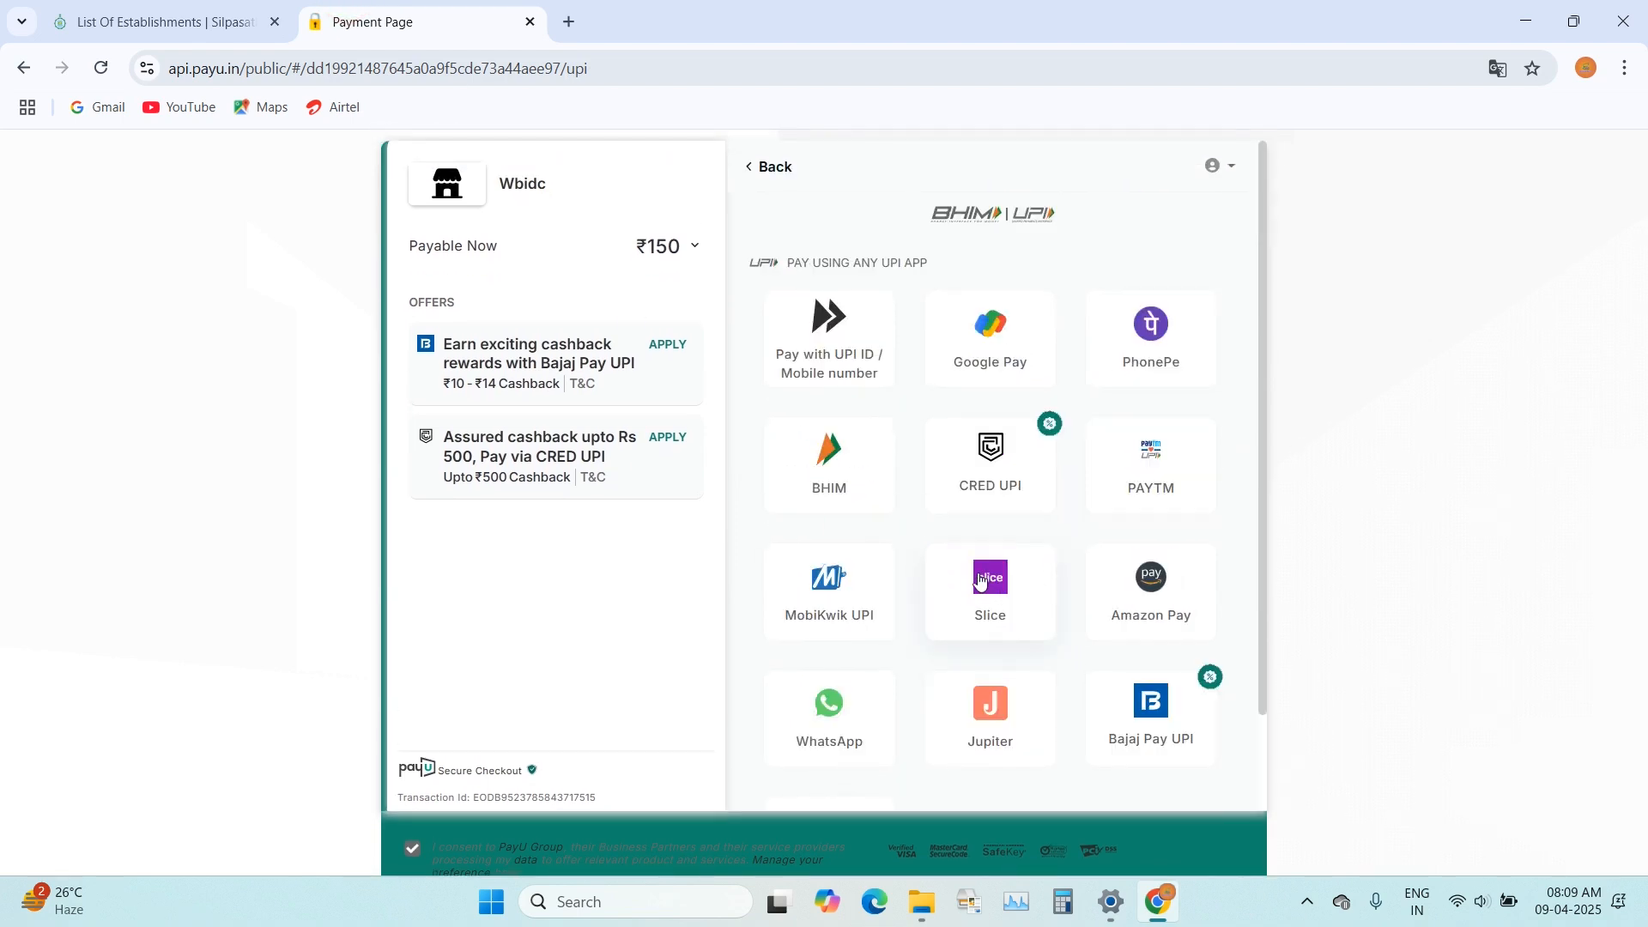
Step: Switch back to the Silpasathi portal and list the approved applications
{"action": "left_click", "coordinate": [158, 21]}
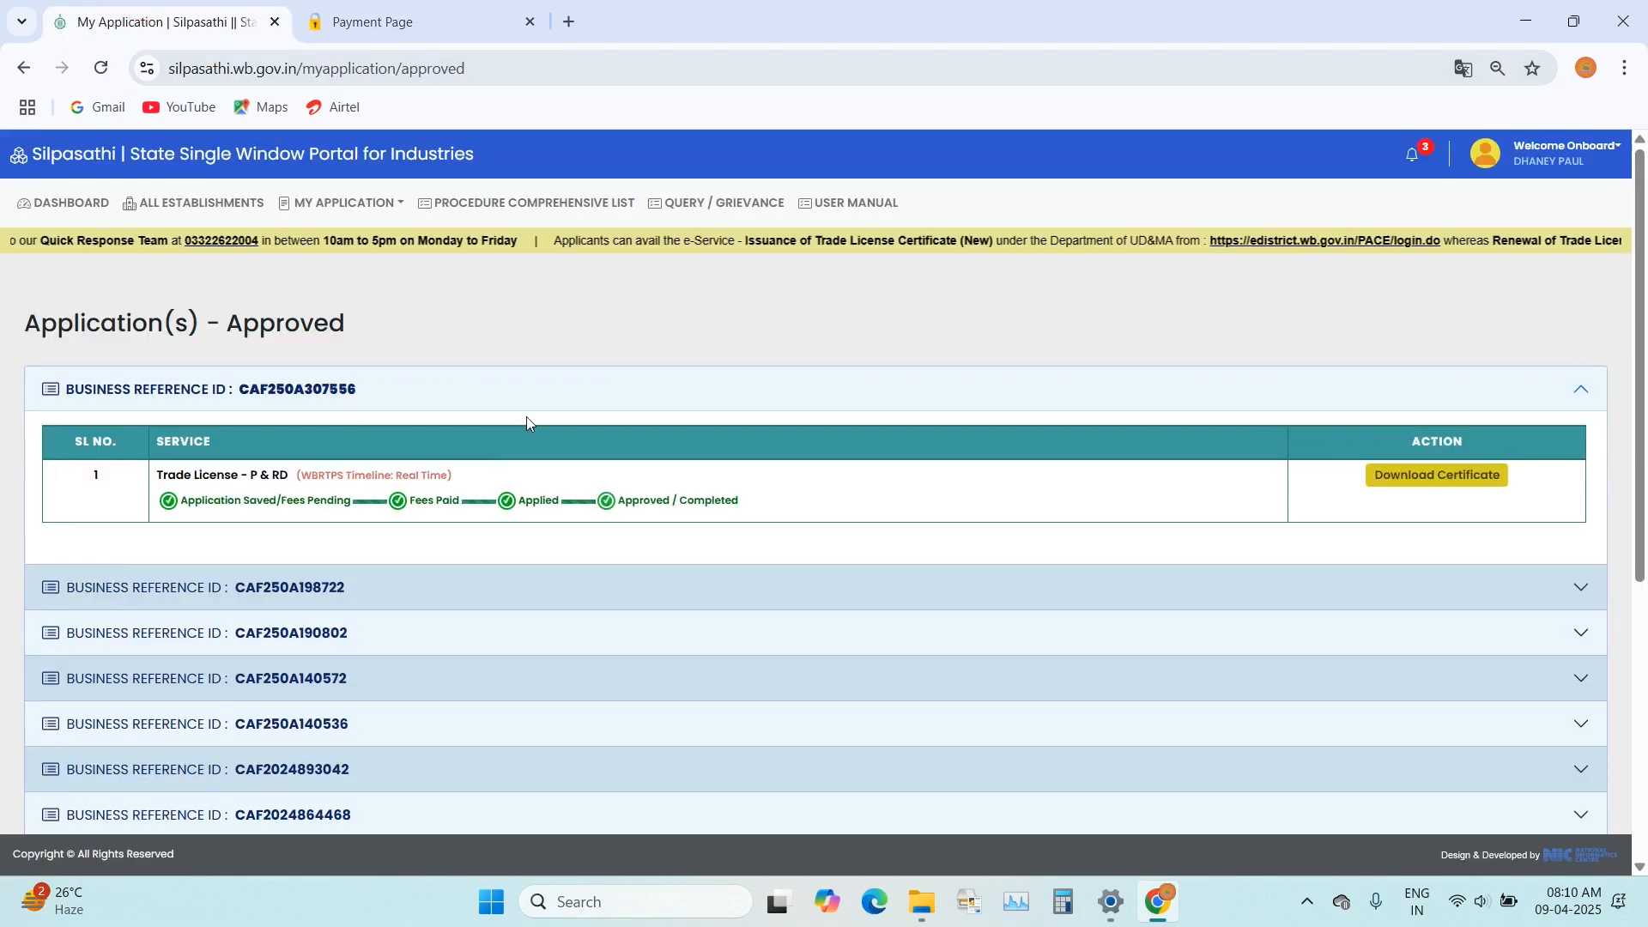
{"action": "mouse_move", "coordinate": [367, 203]}
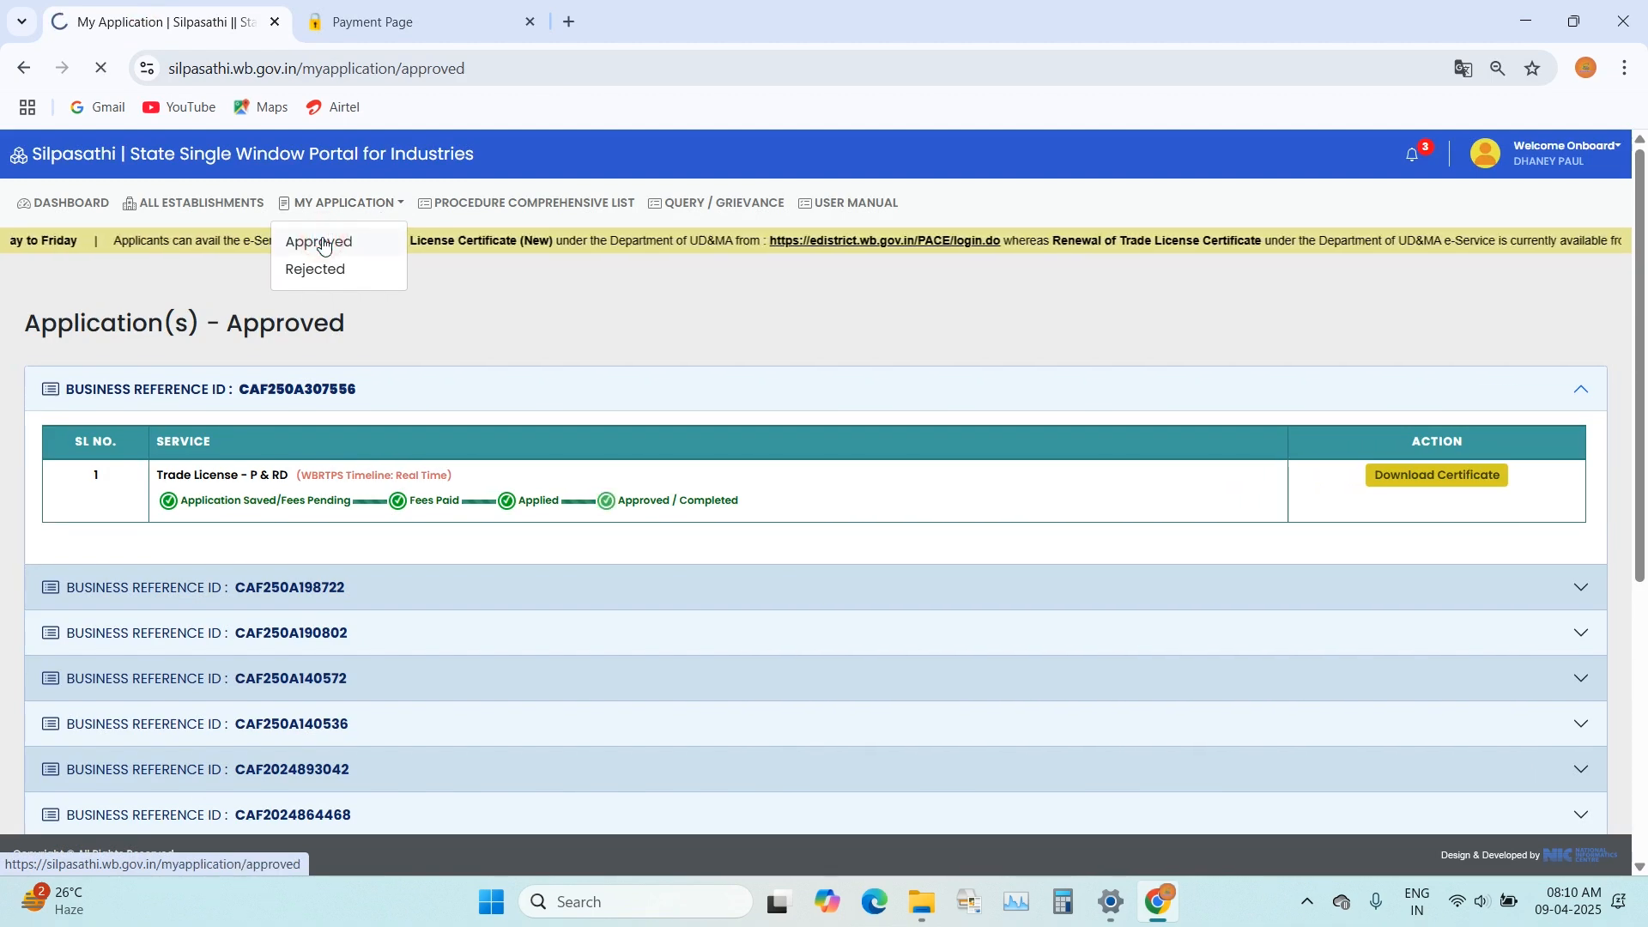
{"action": "left_click", "coordinate": [323, 246]}
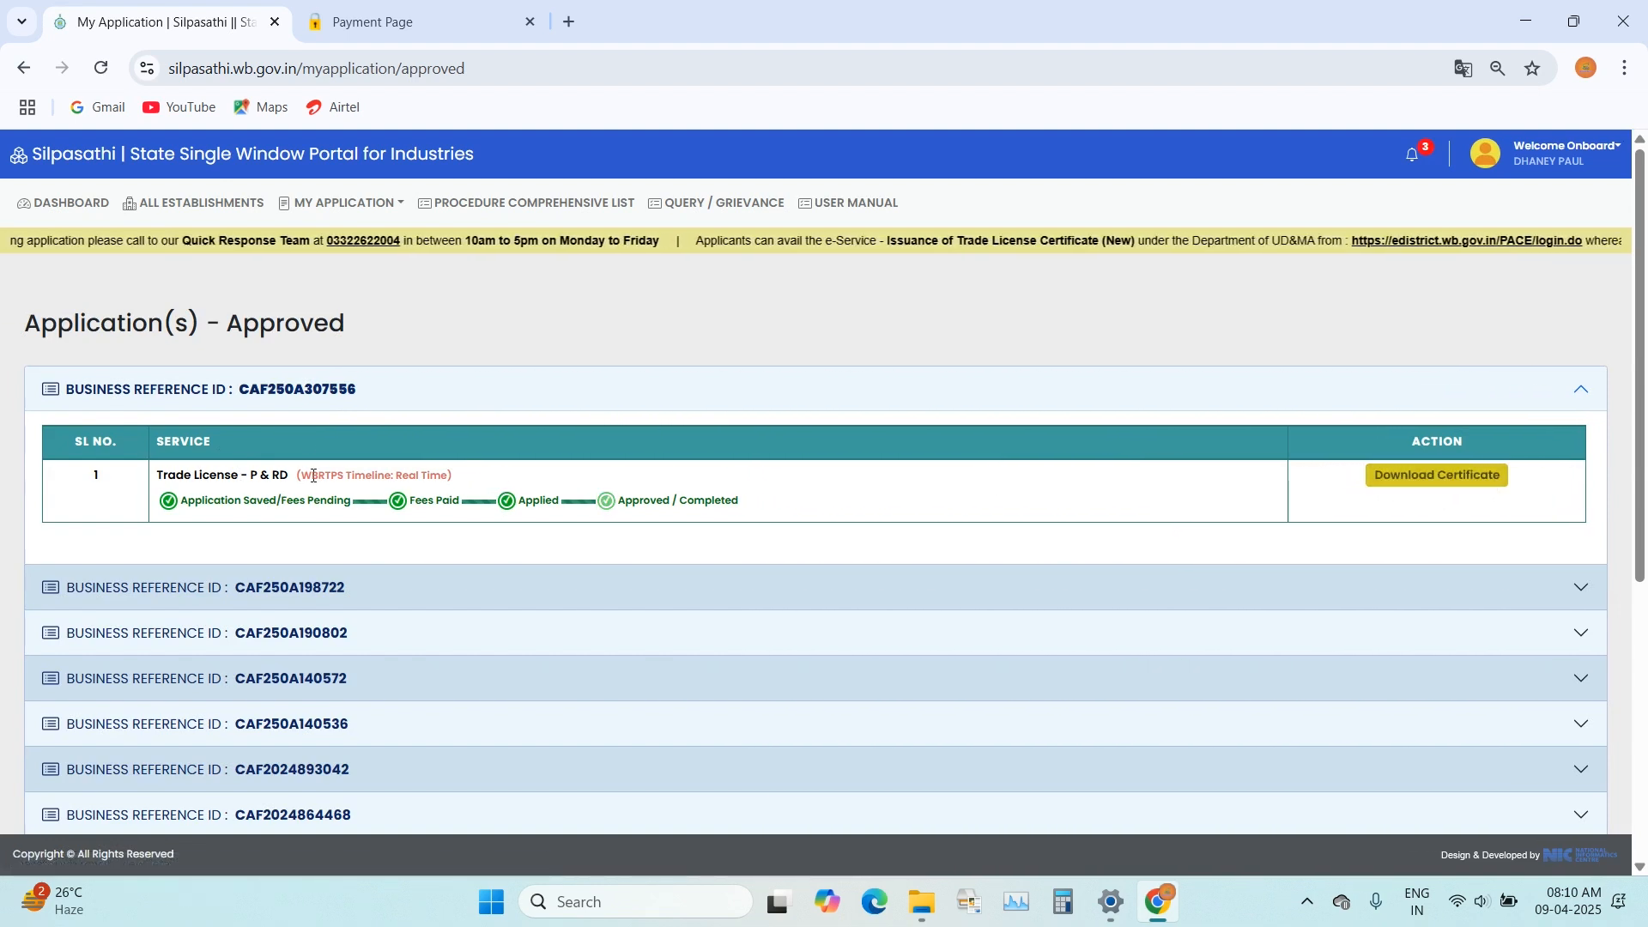
Step: Open the first approved Trade License - P & RD application and download its trade licence certificate, viewing it at 110%
{"action": "left_click", "coordinate": [1455, 486]}
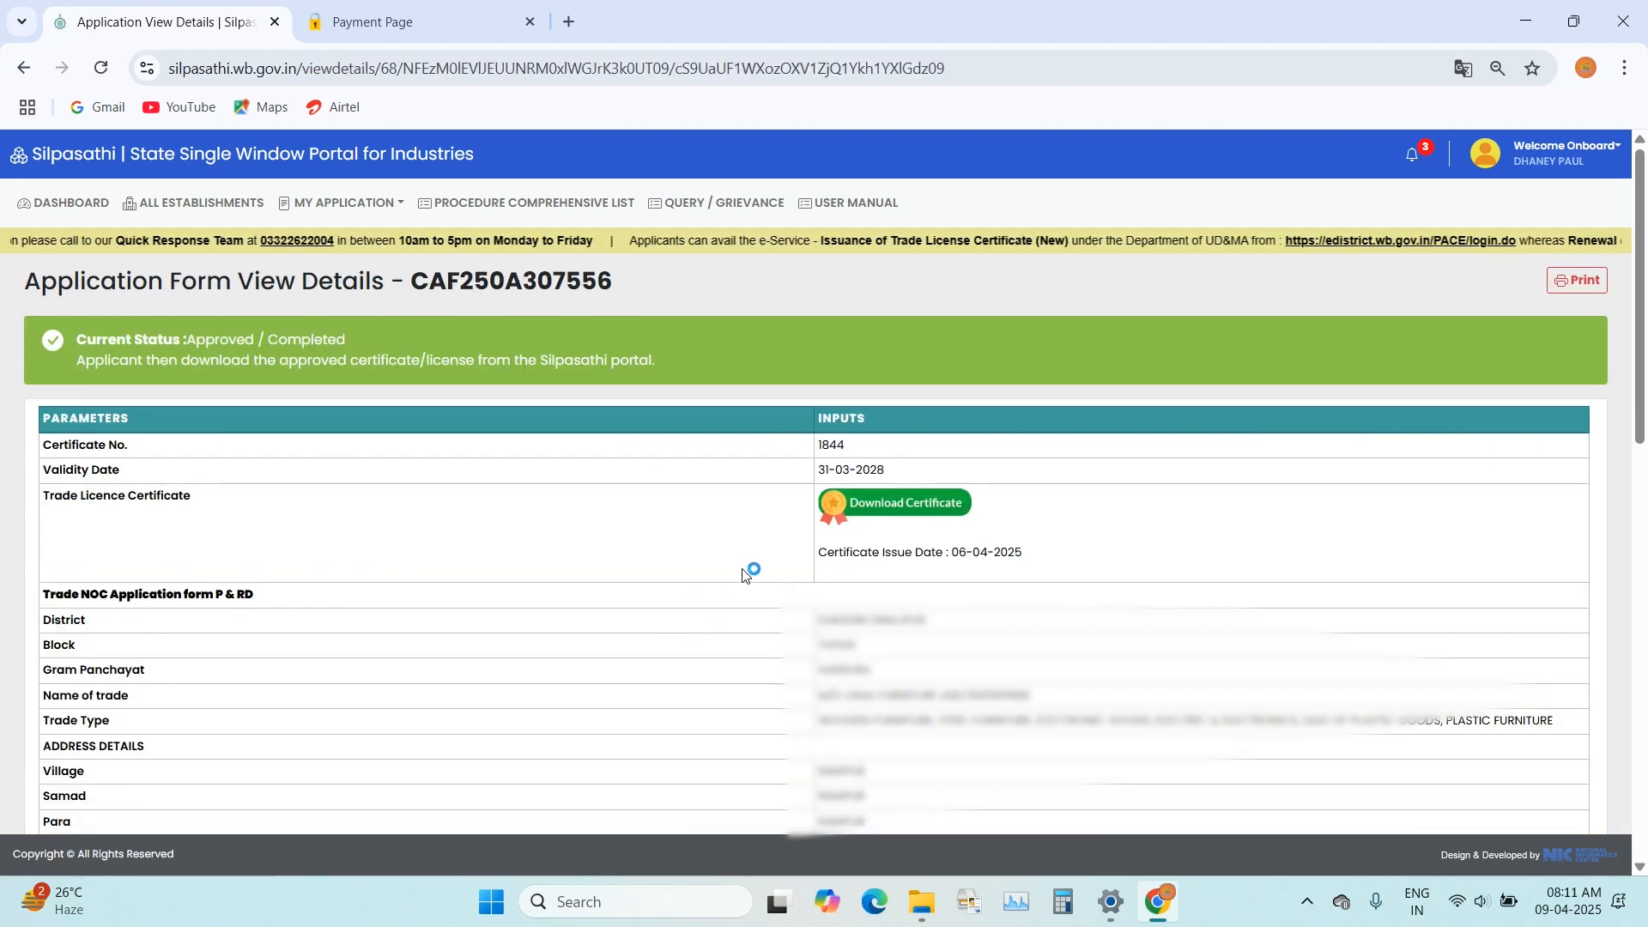
{"action": "left_click", "coordinate": [891, 486]}
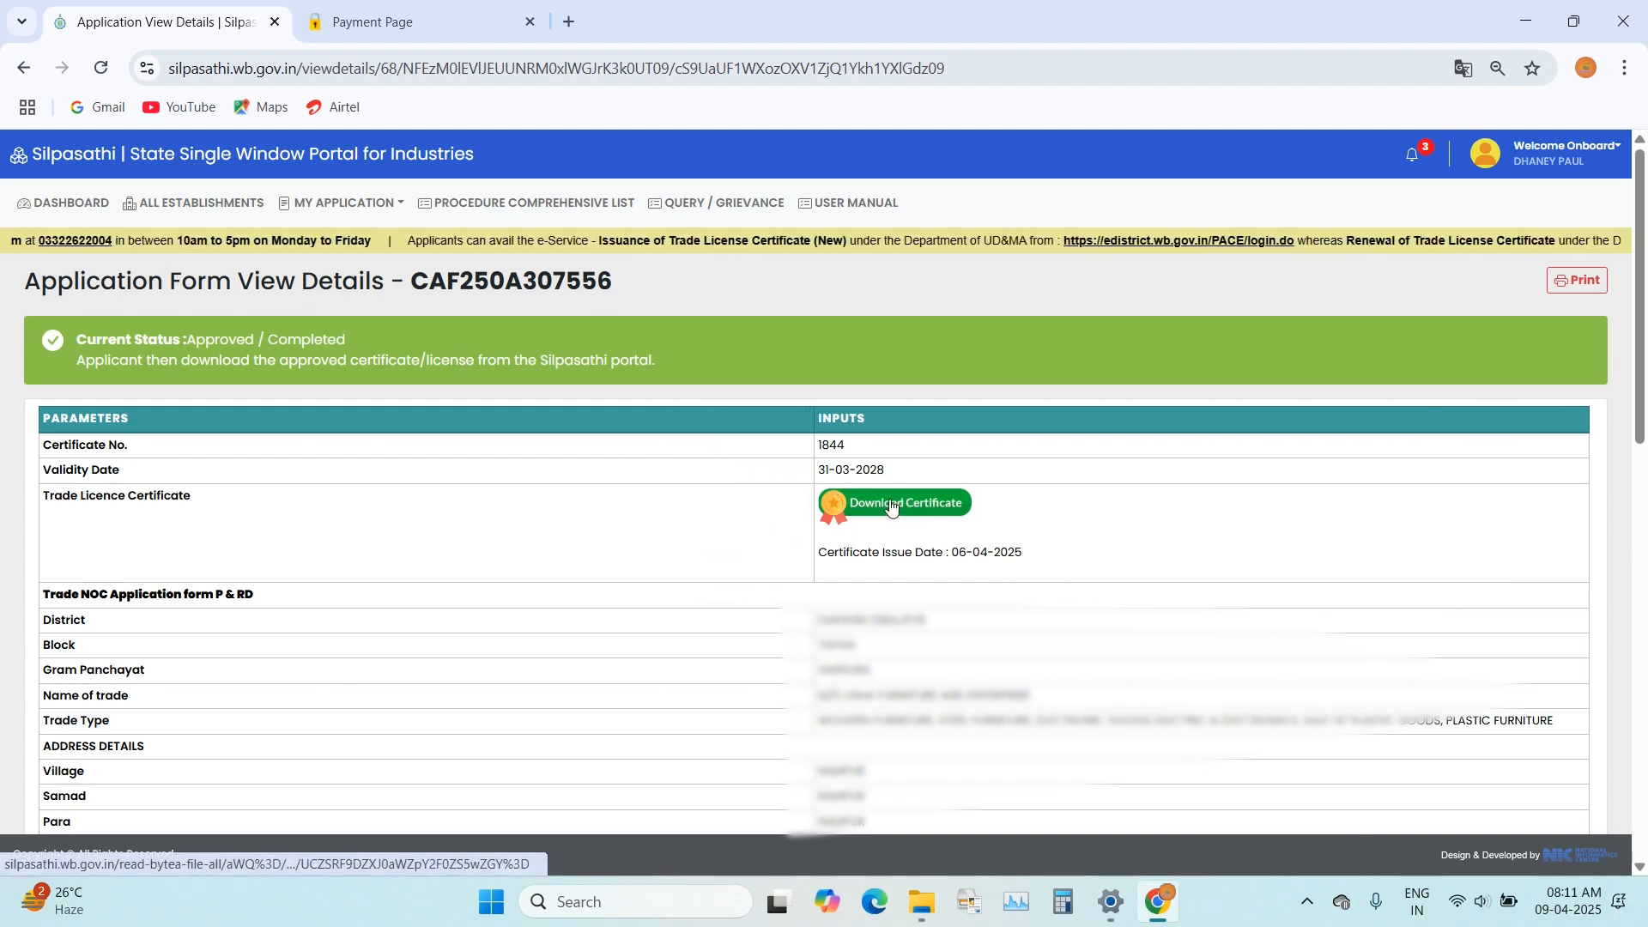
{"action": "left_click", "coordinate": [888, 505]}
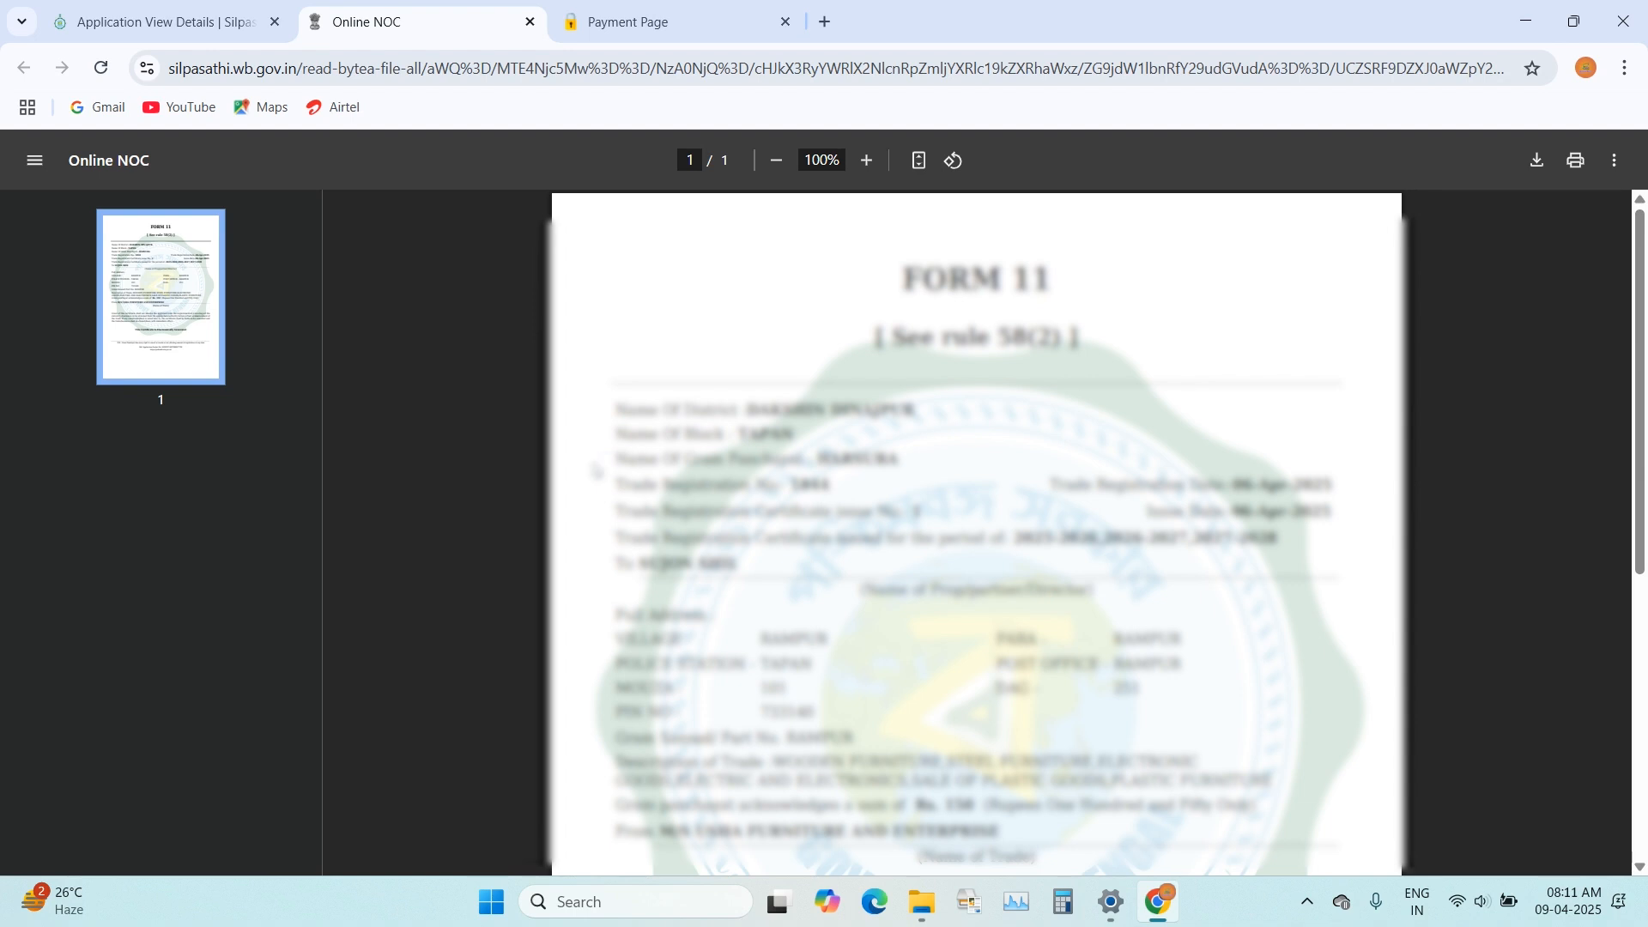
{"action": "key", "text": "ctrl+plus"}
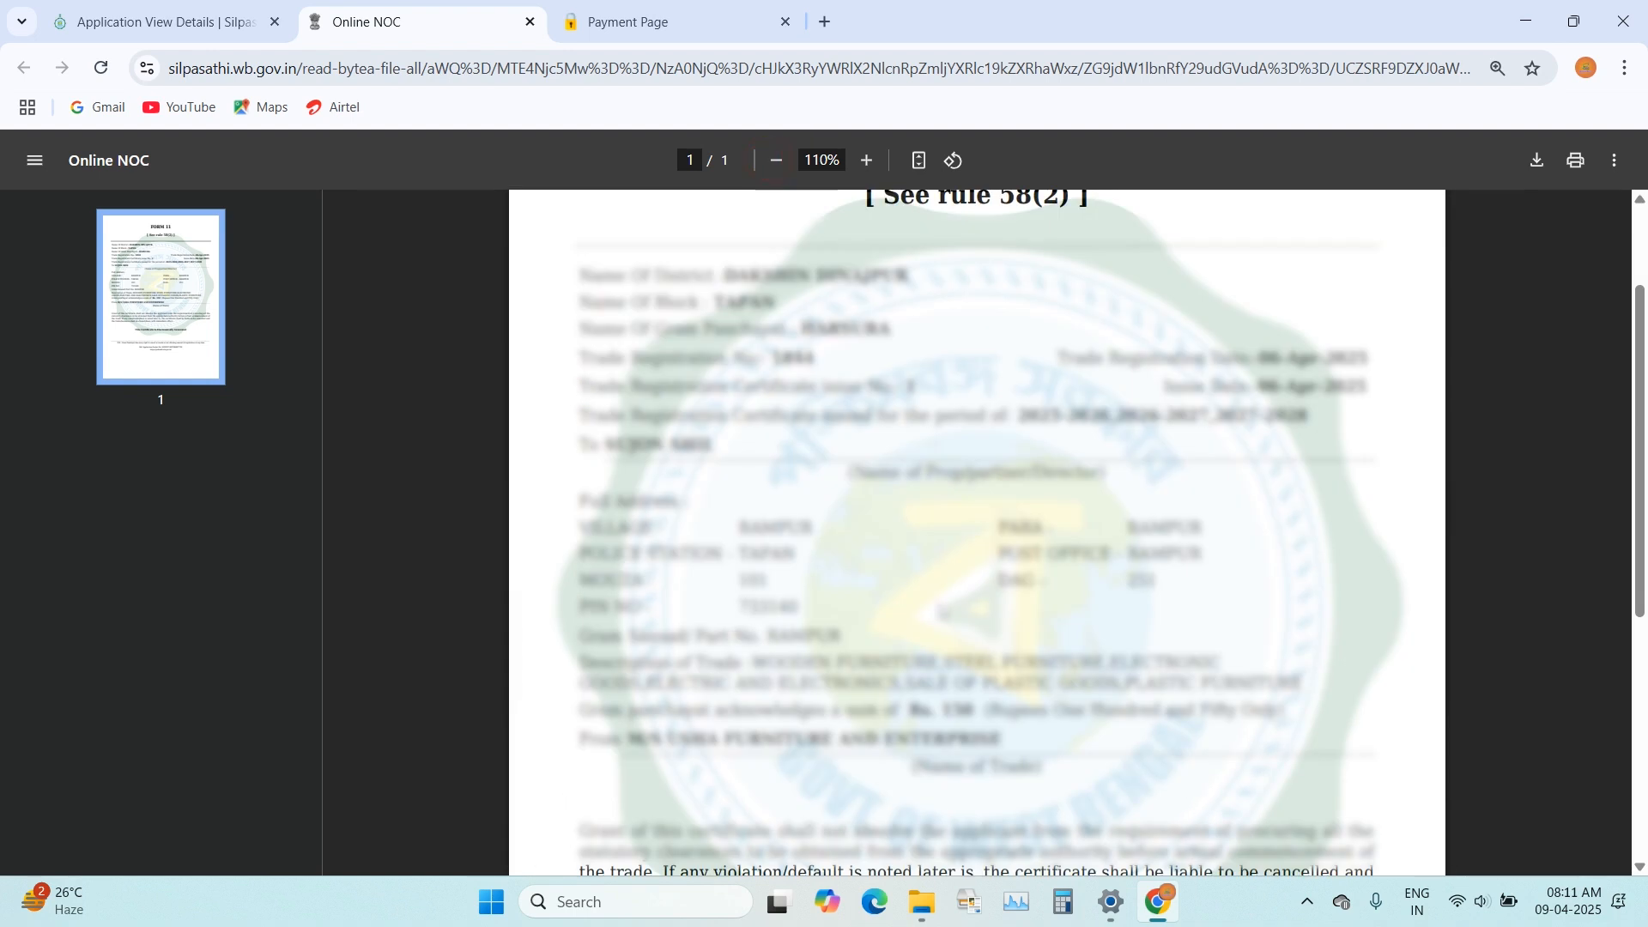